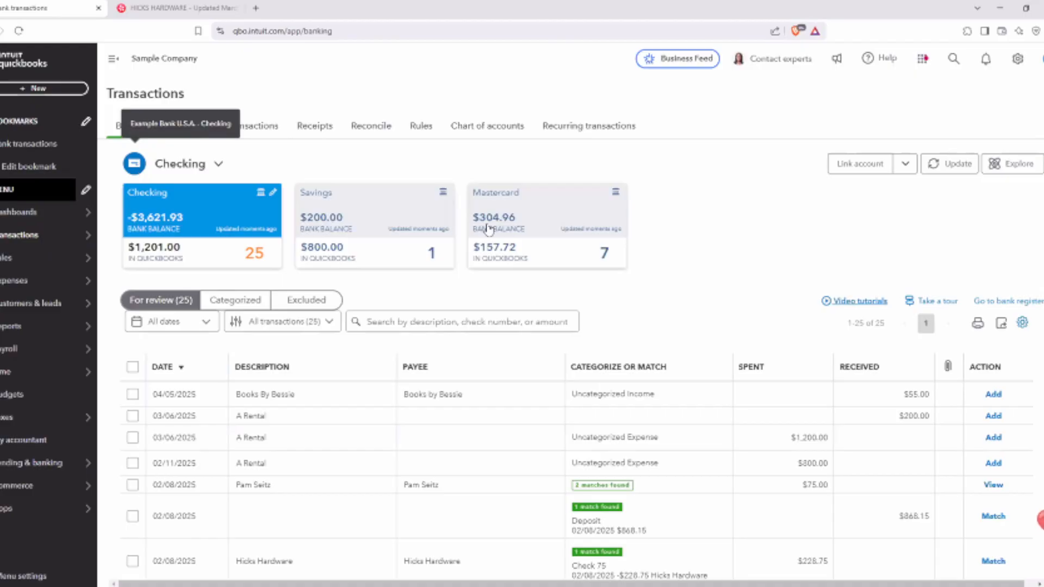
scroll(641, 237, down, 3)
scroll(643, 237, down, 2)
scroll(664, 240, up, 5)
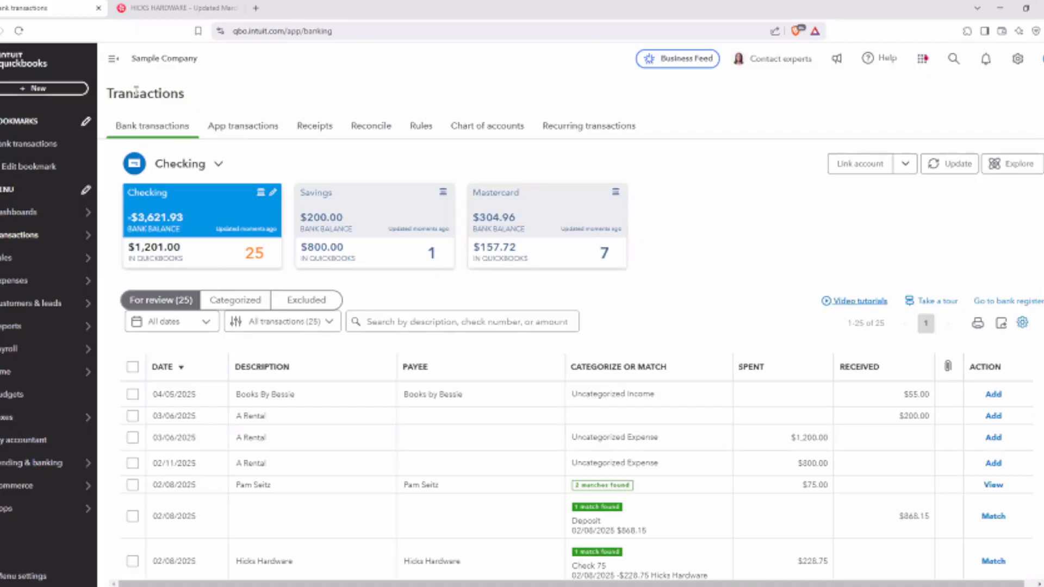
Step: Look over the customer, vendor, team and other transaction types available for new records, and close the list
mouse_move(48, 241)
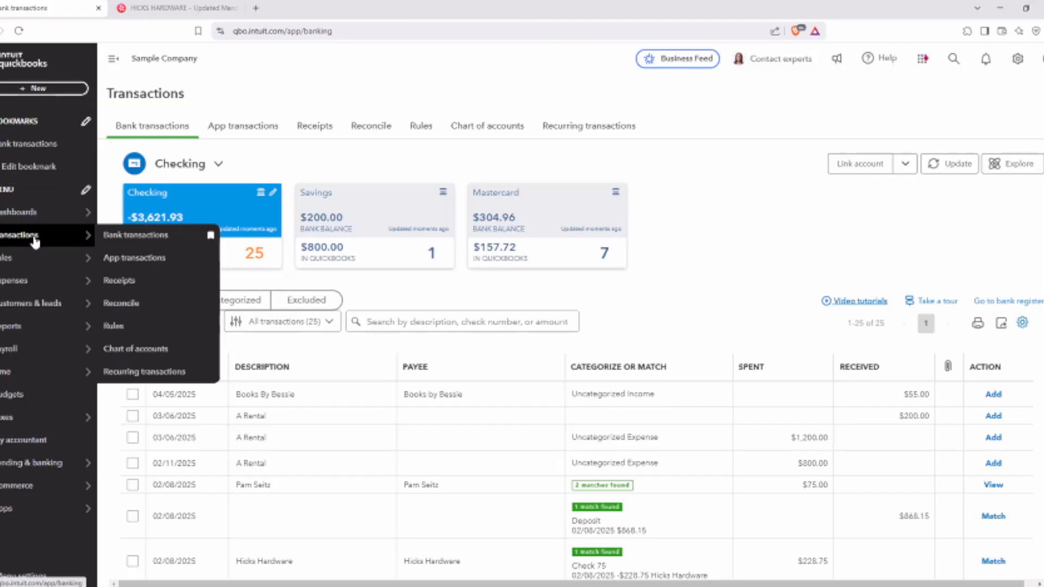
click(21, 92)
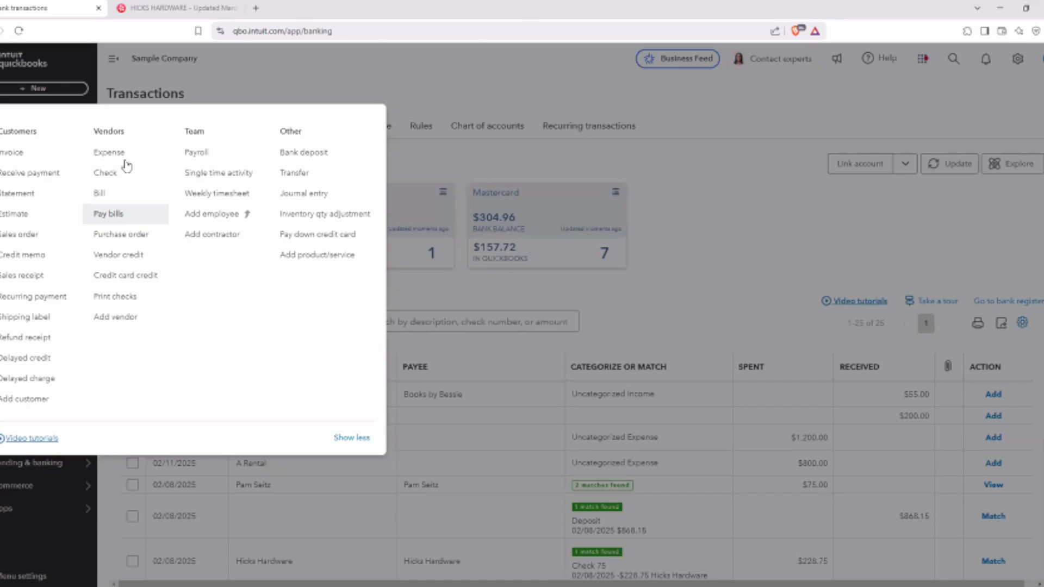
click(755, 256)
scroll(490, 312, down, 2)
scroll(426, 321, up, 2)
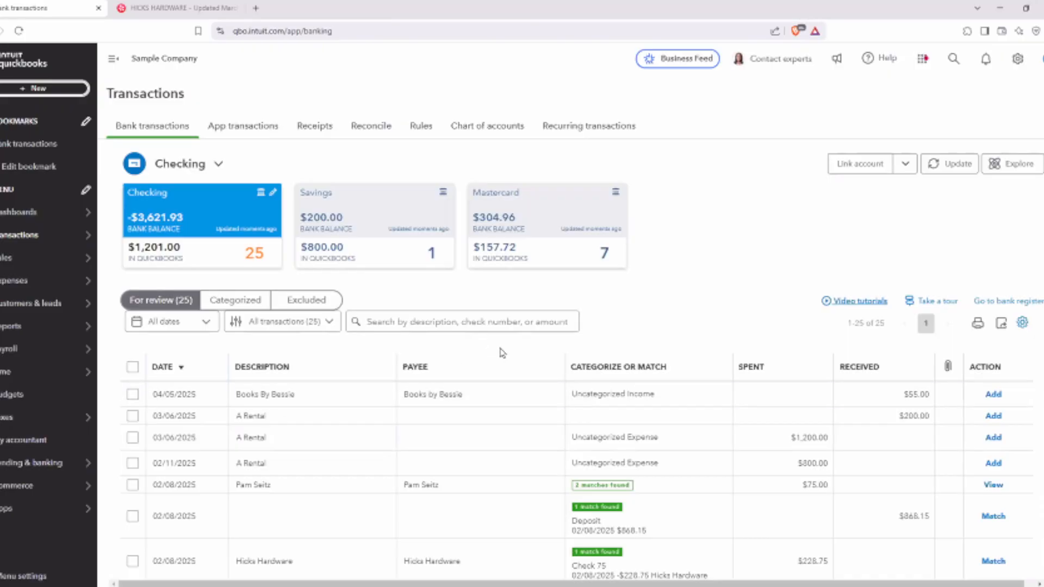
scroll(501, 385, down, 2)
scroll(501, 385, down, 1)
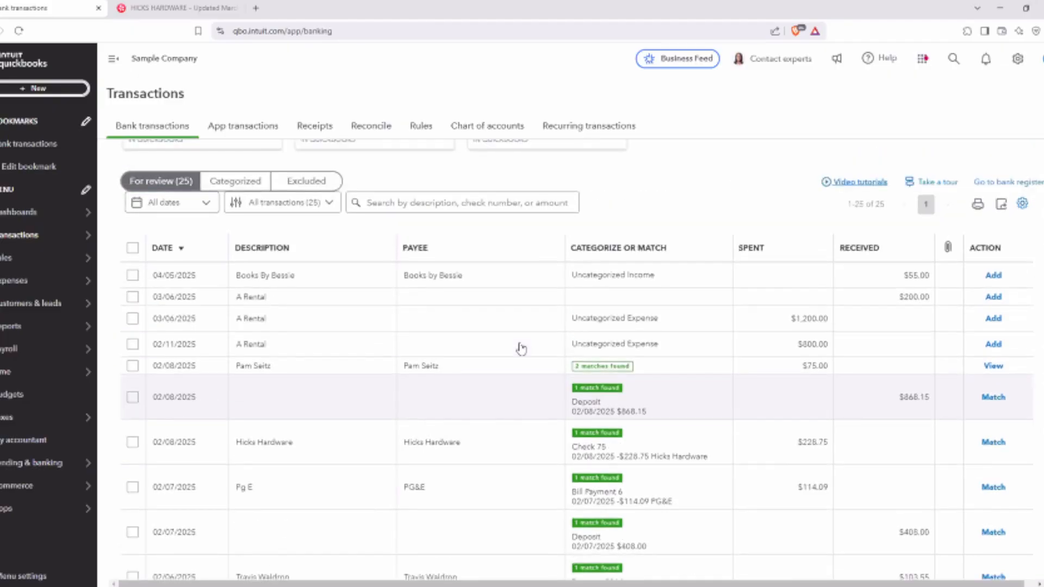
Step: Collapse the main navigation menu and expand it again
mouse_move(33, 215)
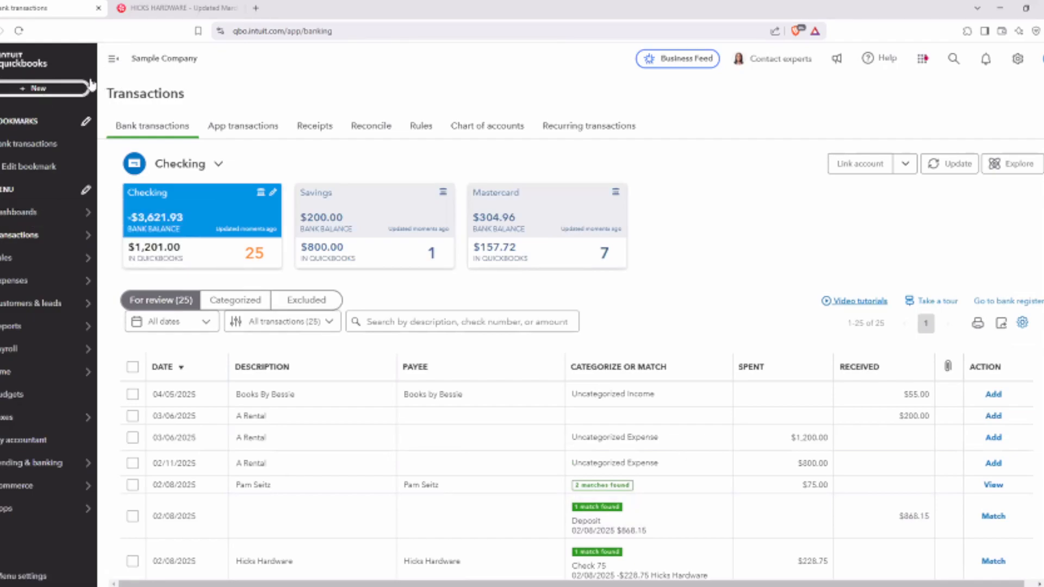
click(113, 58)
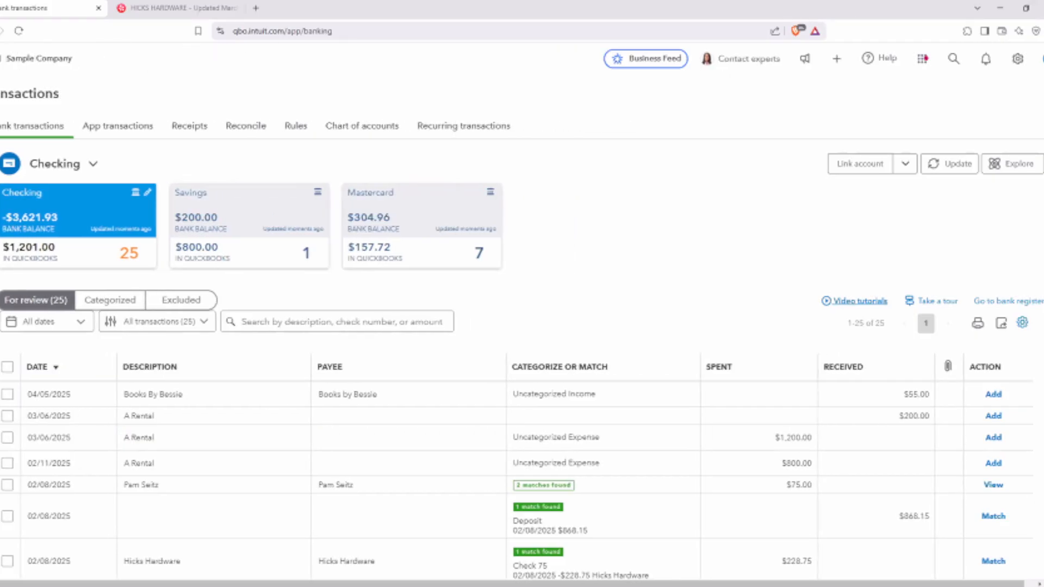
click(1, 59)
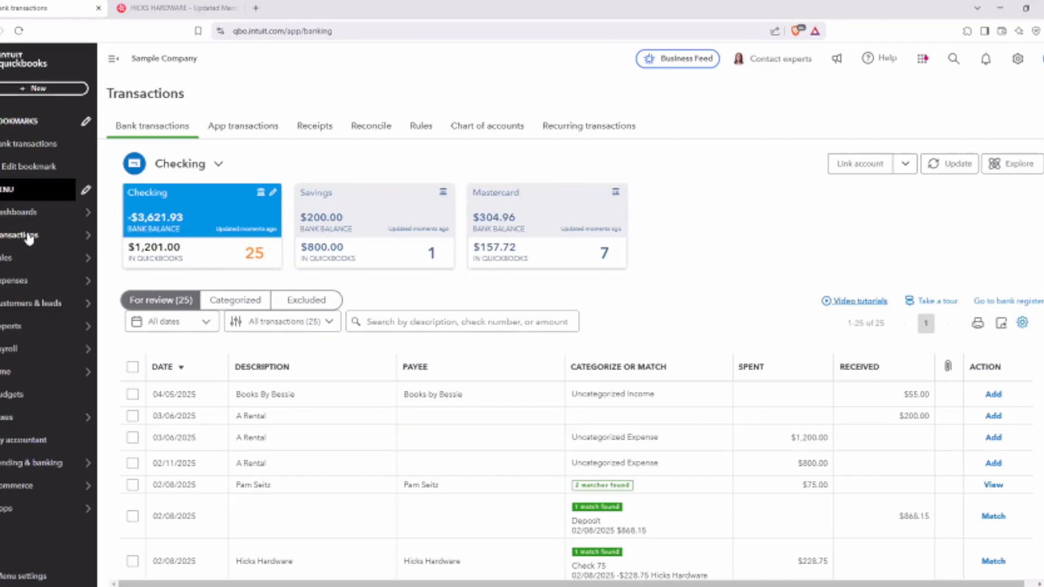
Step: Open the chart of accounts and look through the bank, asset, liability and equity accounts
mouse_move(27, 243)
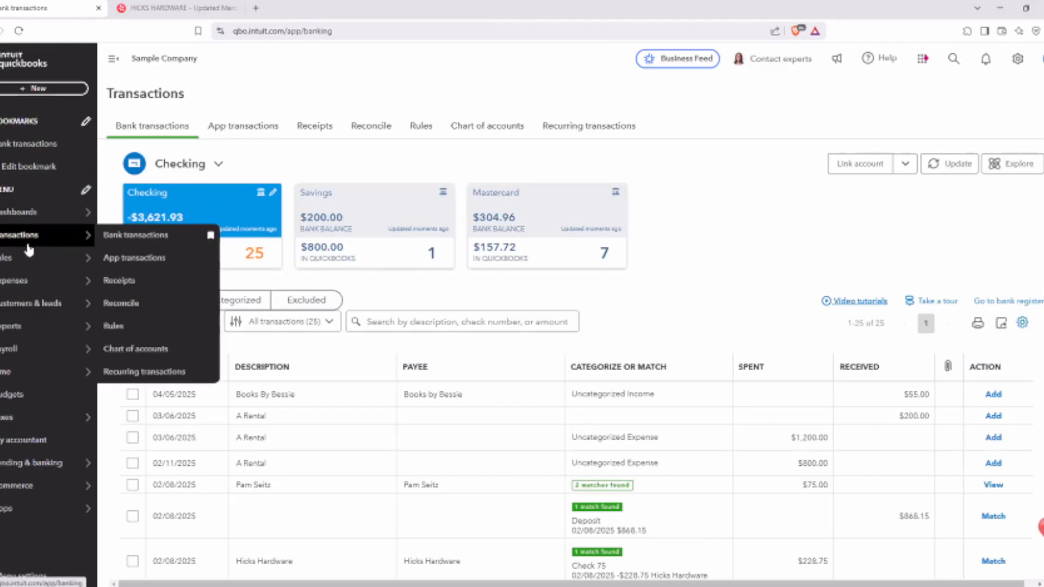
click(146, 342)
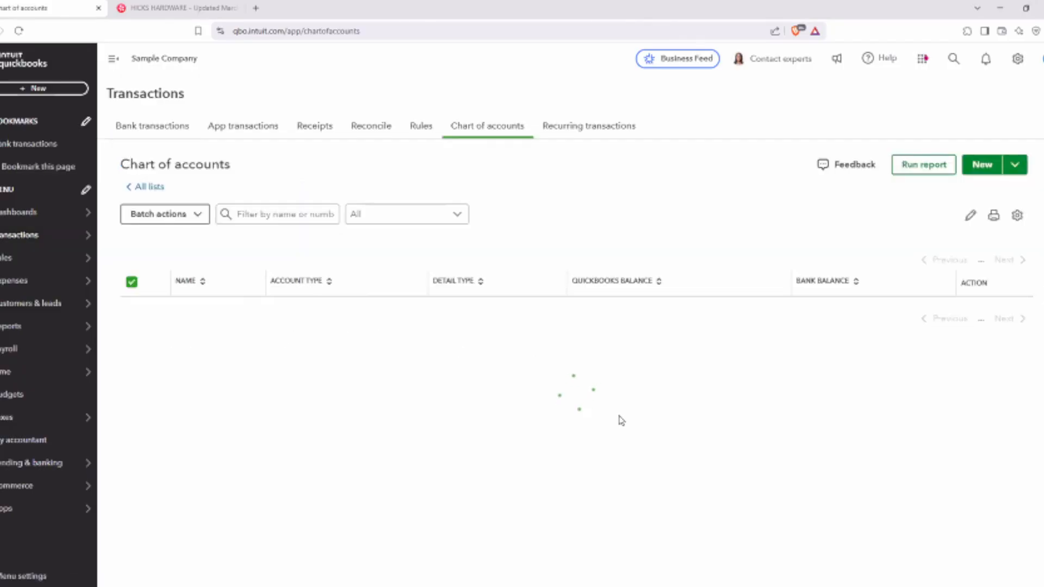
scroll(500, 379, down, 1)
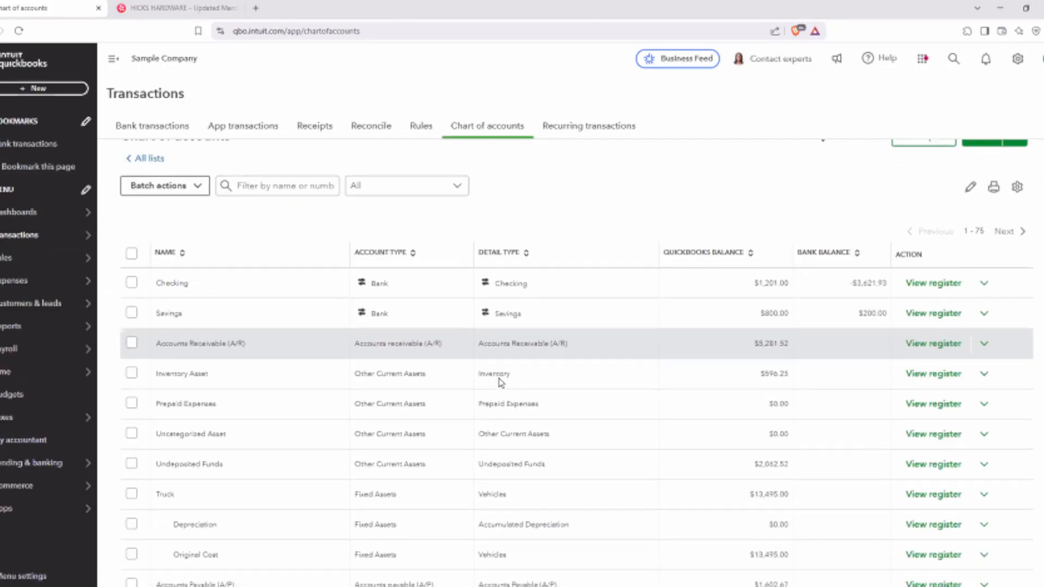
scroll(500, 379, down, 1)
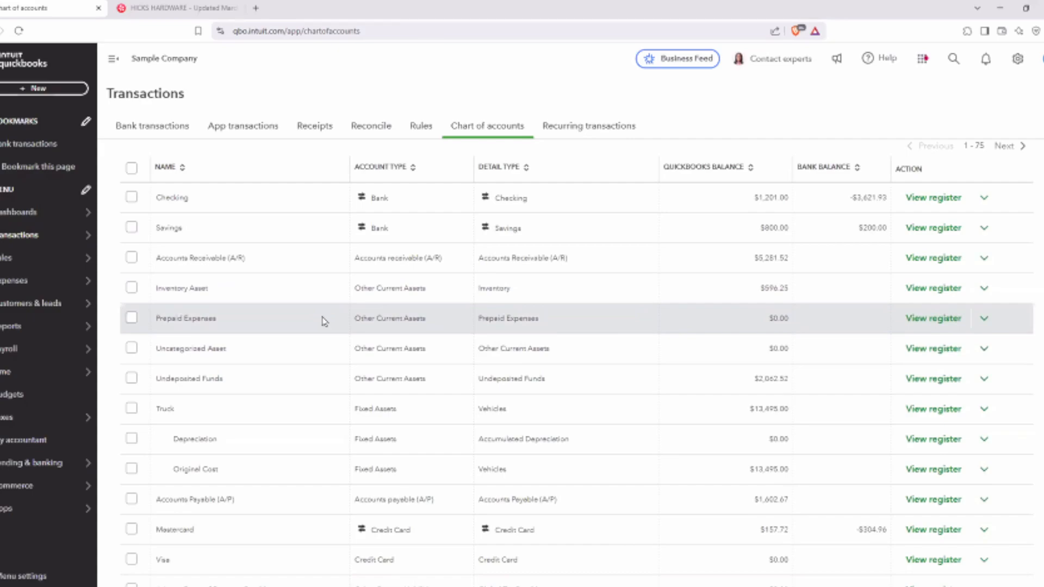
scroll(325, 321, down, 5)
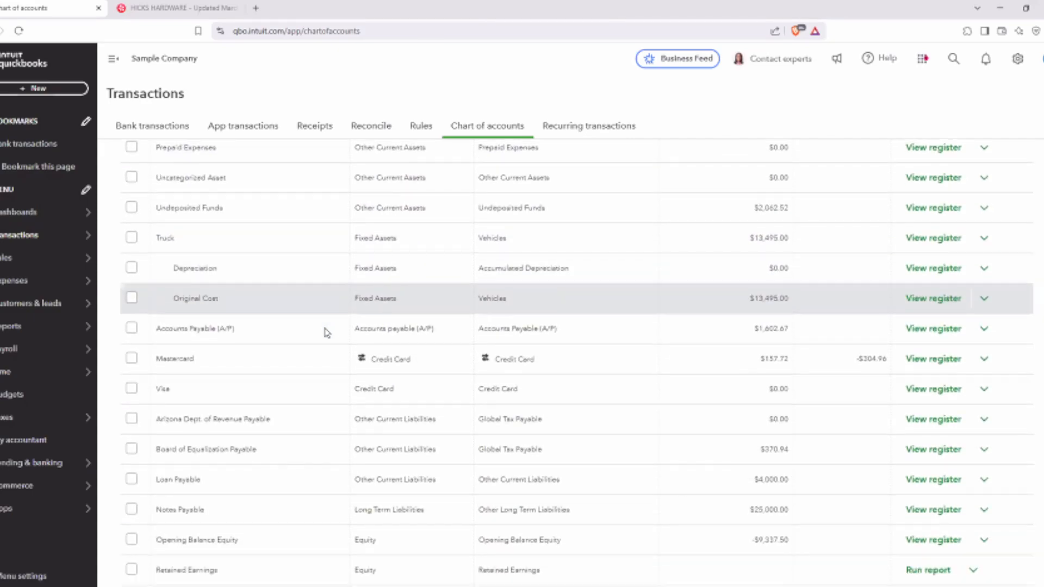
scroll(326, 333, down, 3)
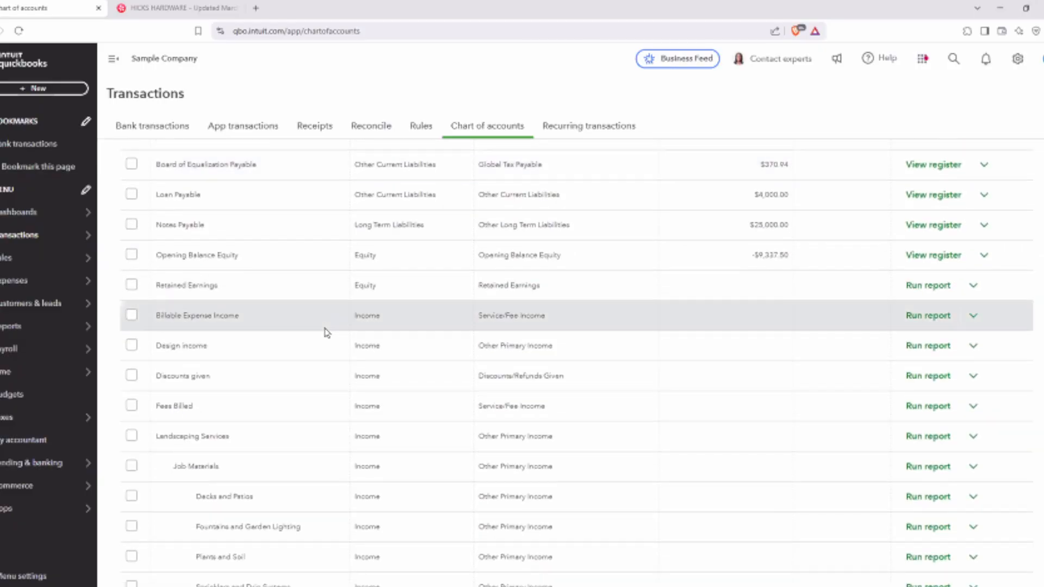
scroll(324, 330, up, 9)
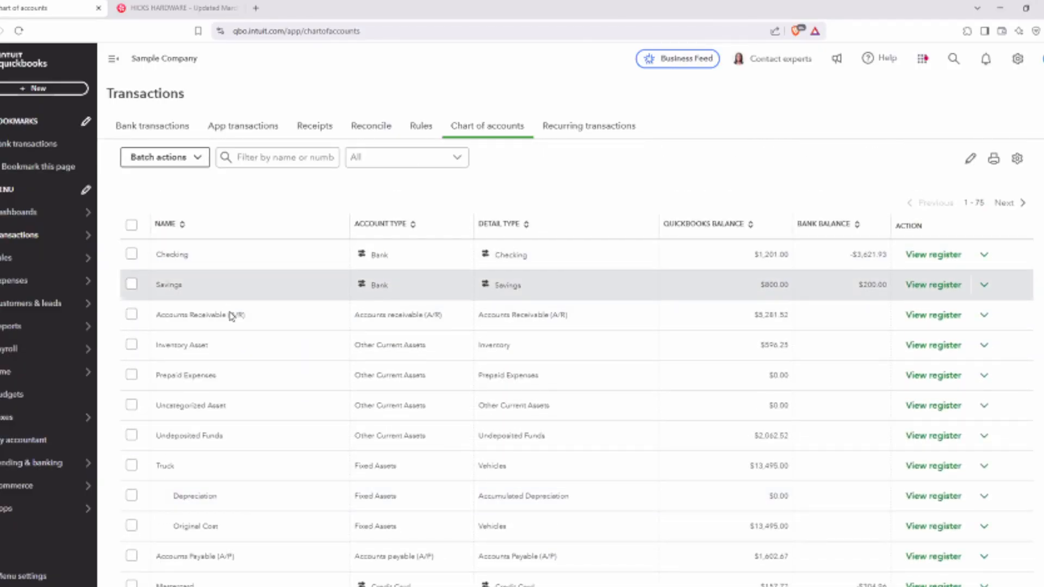
Step: Examine the income, cost of goods sold and expense accounts down to the end of the chart of accounts page
scroll(266, 342, down, 8)
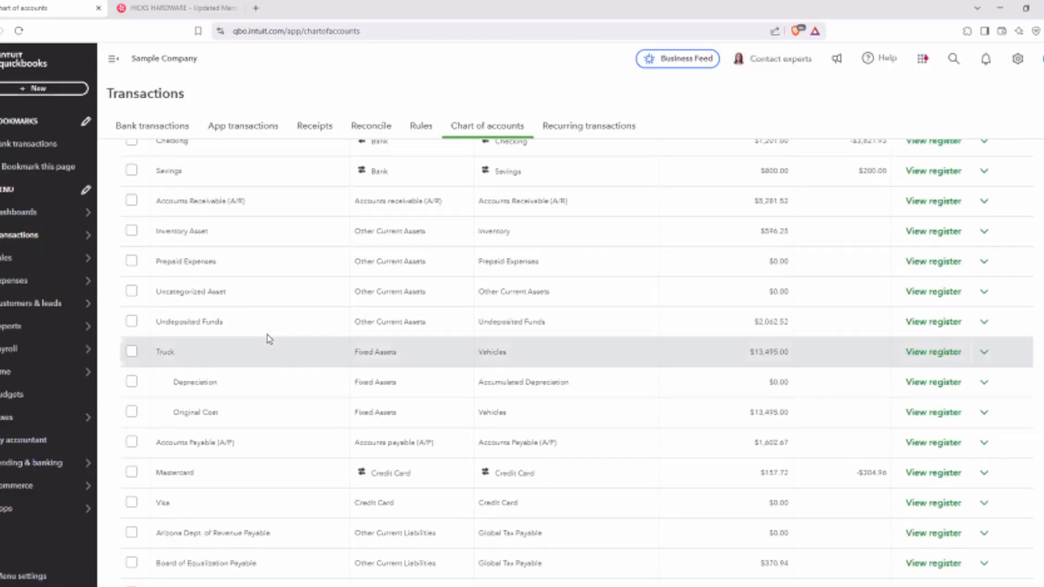
scroll(269, 349, down, 5)
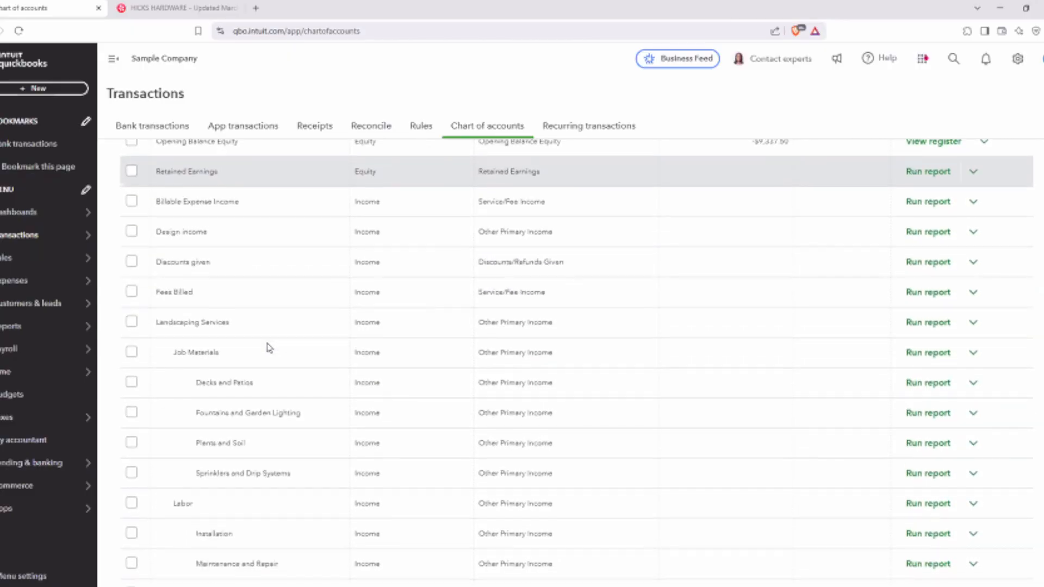
scroll(269, 348, up, 2)
scroll(267, 348, up, 2)
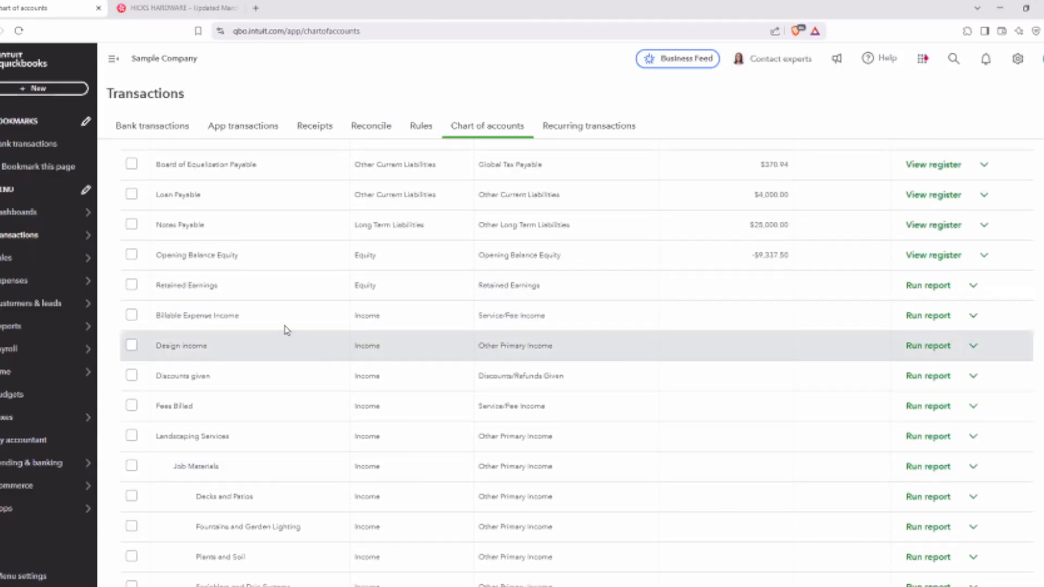
scroll(286, 332, down, 1)
scroll(285, 333, down, 3)
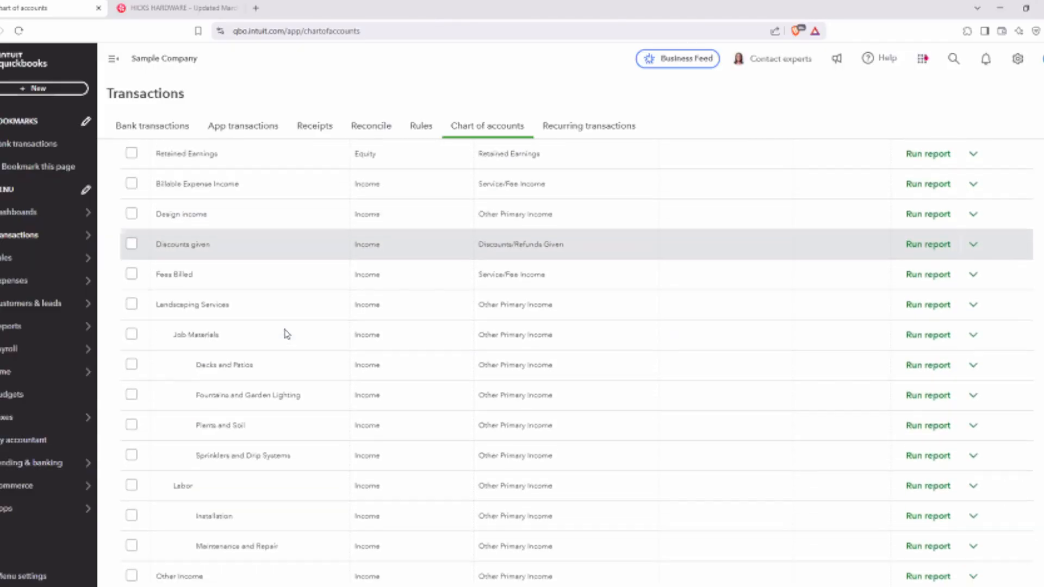
scroll(256, 317, down, 10)
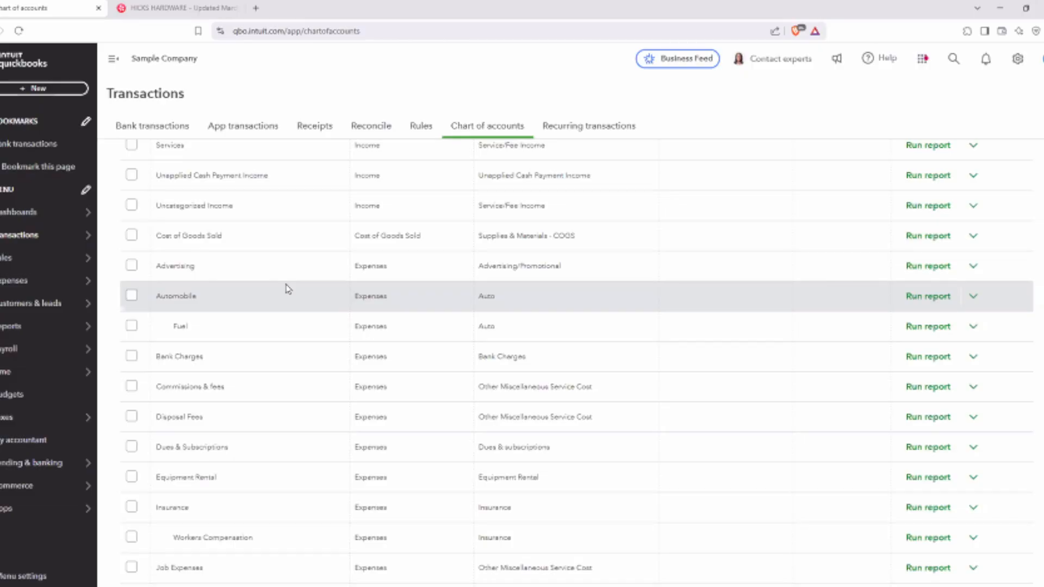
scroll(287, 289, down, 1)
scroll(266, 364, down, 4)
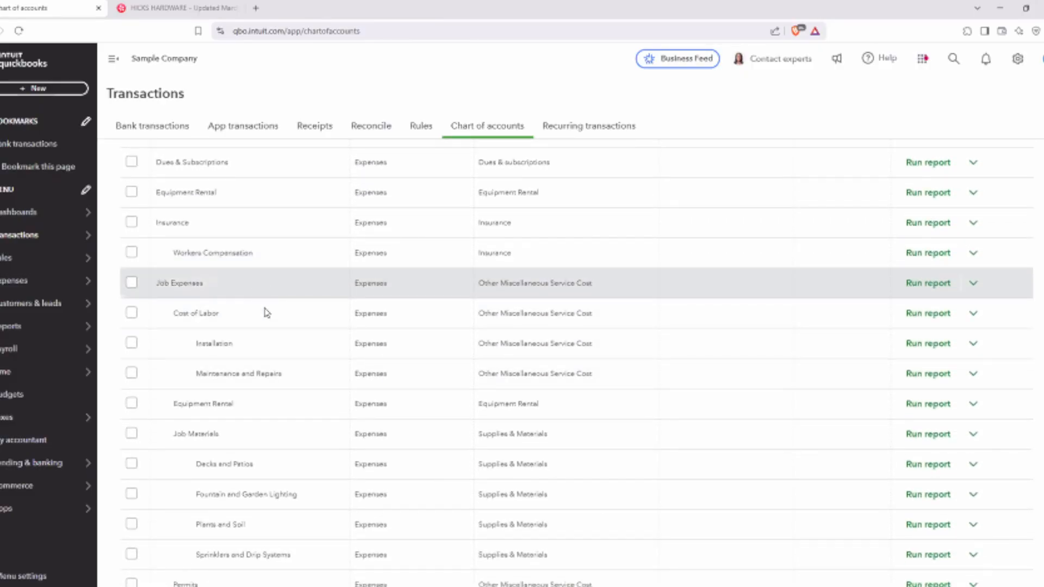
scroll(266, 350, down, 4)
scroll(271, 380, down, 3)
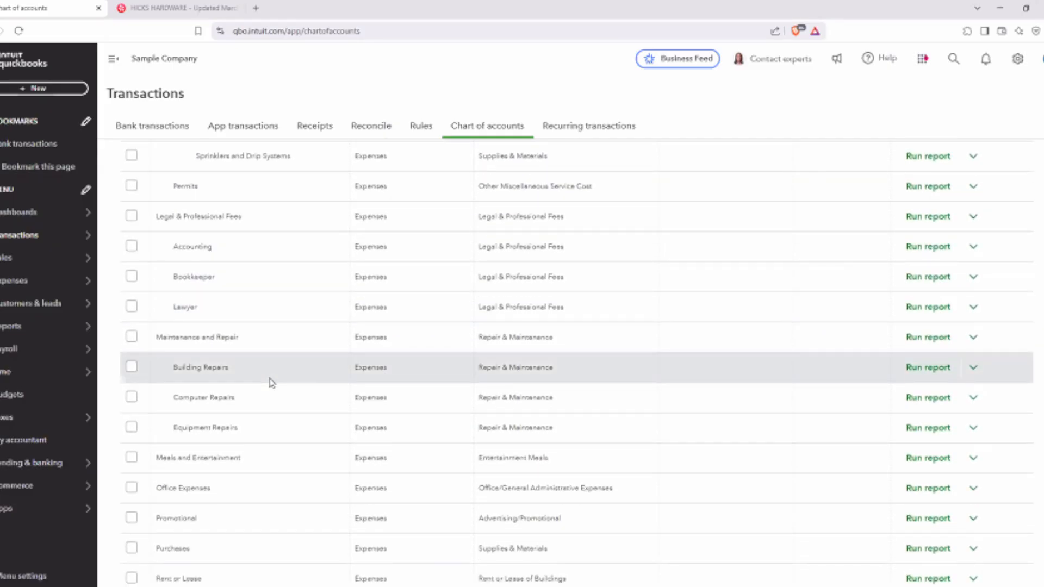
scroll(270, 382, down, 2)
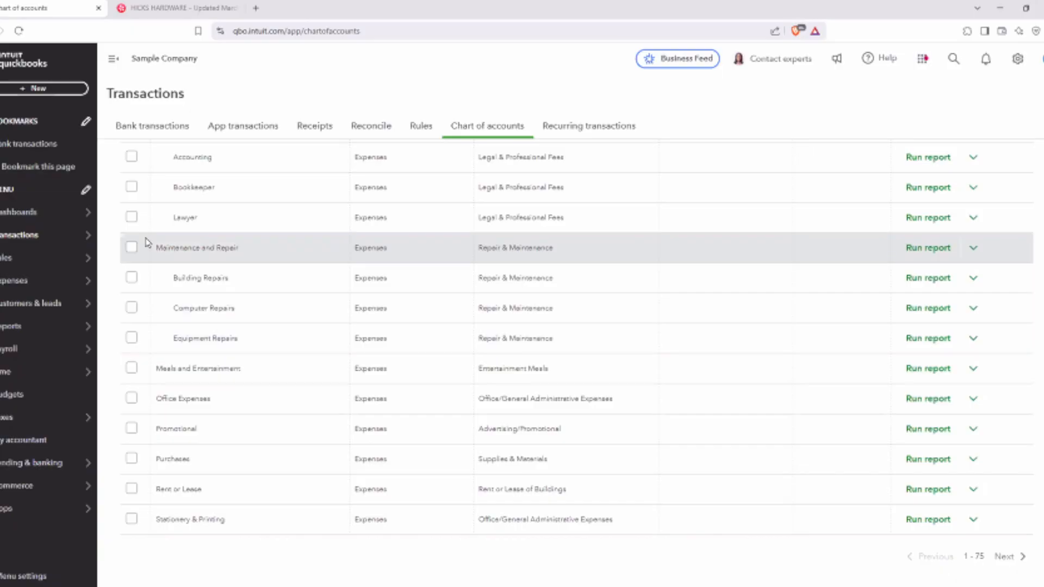
Step: Return to the bank transactions and view the Savings and Mastercard feeds, ending on the Checking feed
mouse_move(72, 215)
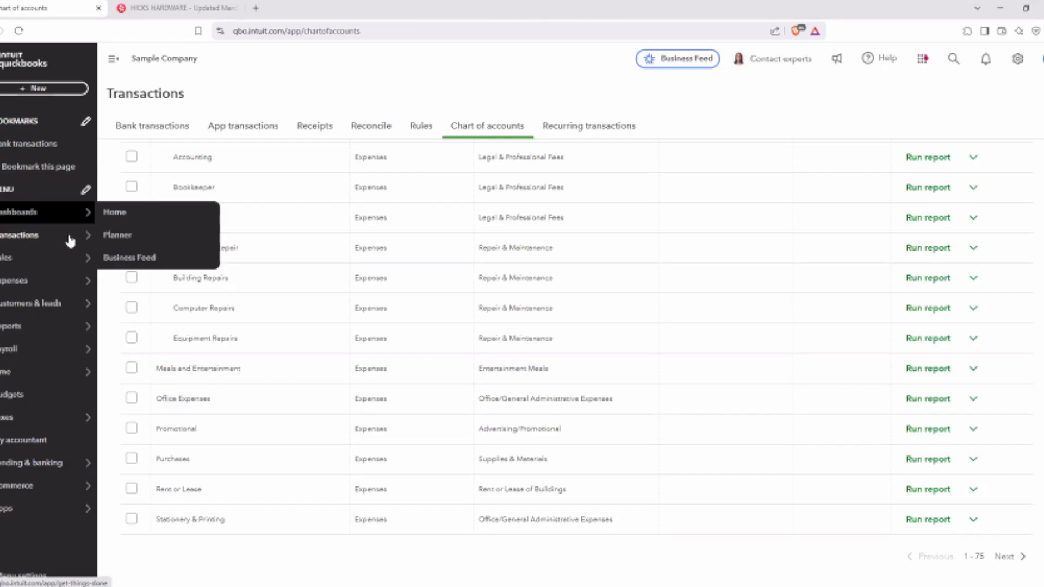
mouse_move(71, 241)
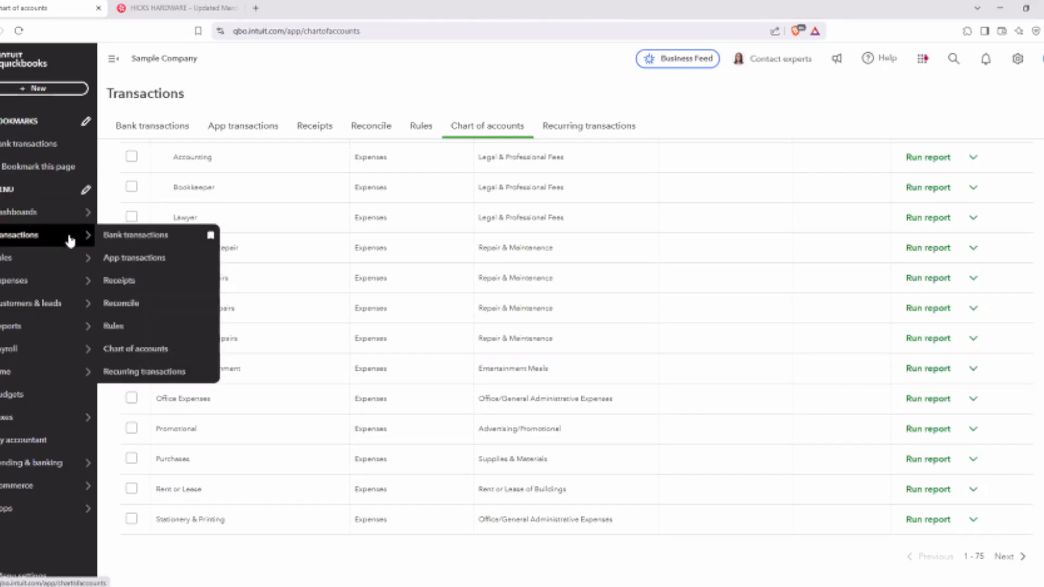
click(113, 239)
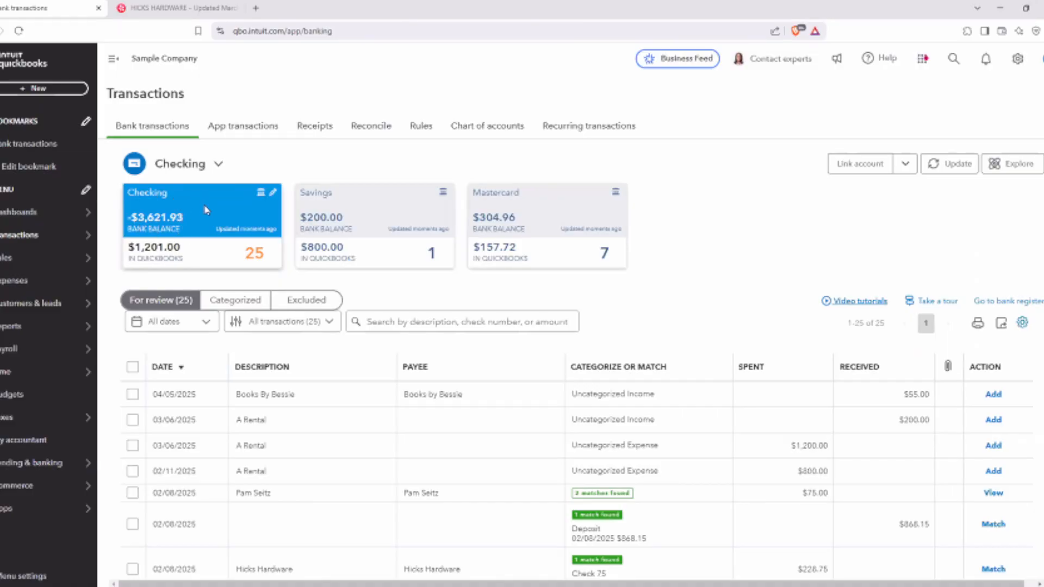
click(340, 213)
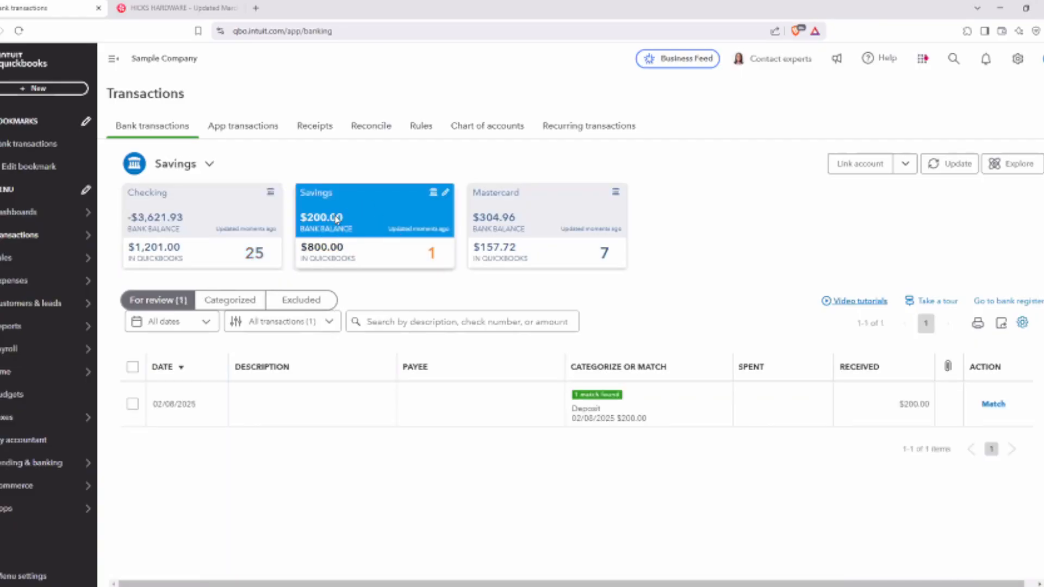
click(560, 209)
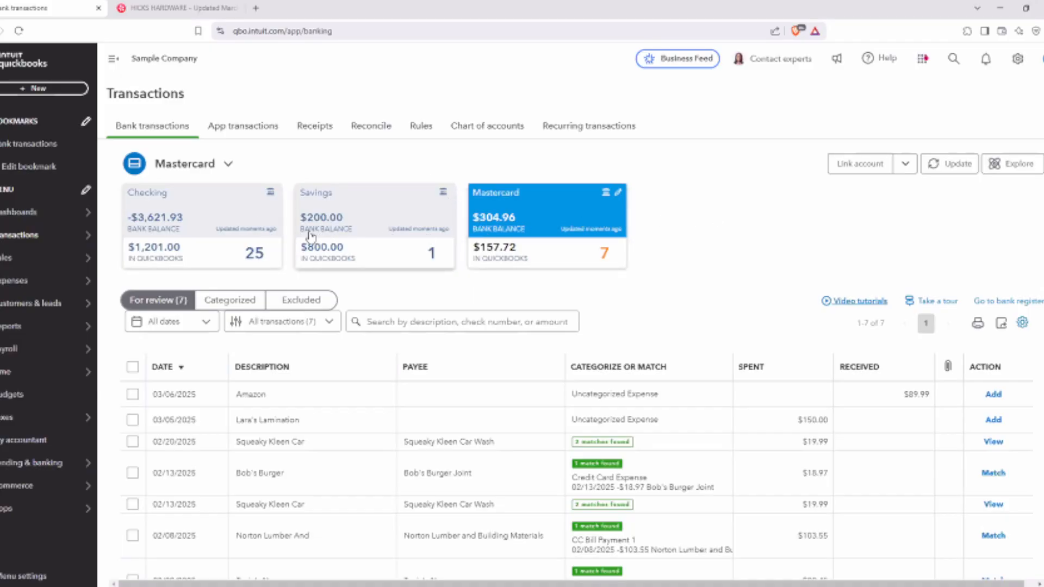
click(404, 219)
click(470, 219)
click(247, 231)
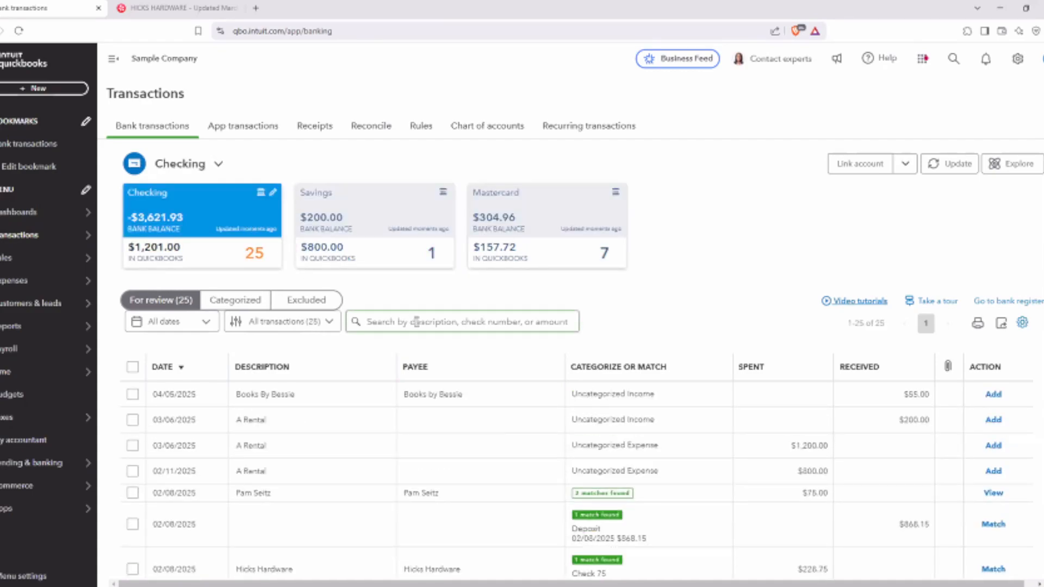
Step: Open the Checking account's information for editing to inspect the disconnect option, and close it without saving
scroll(414, 327, down, 1)
scroll(320, 264, up, 1)
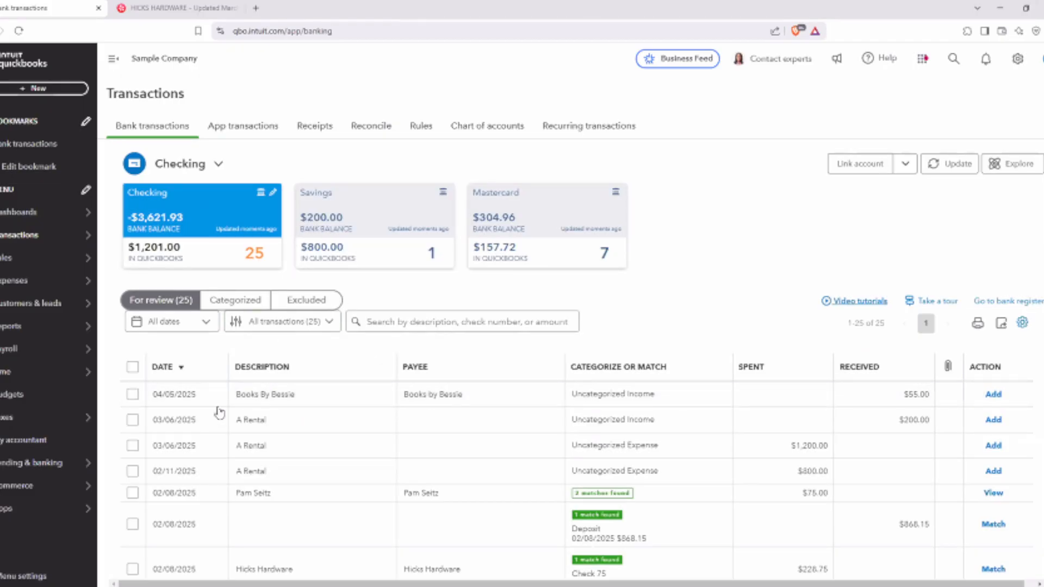
scroll(365, 449, down, 1)
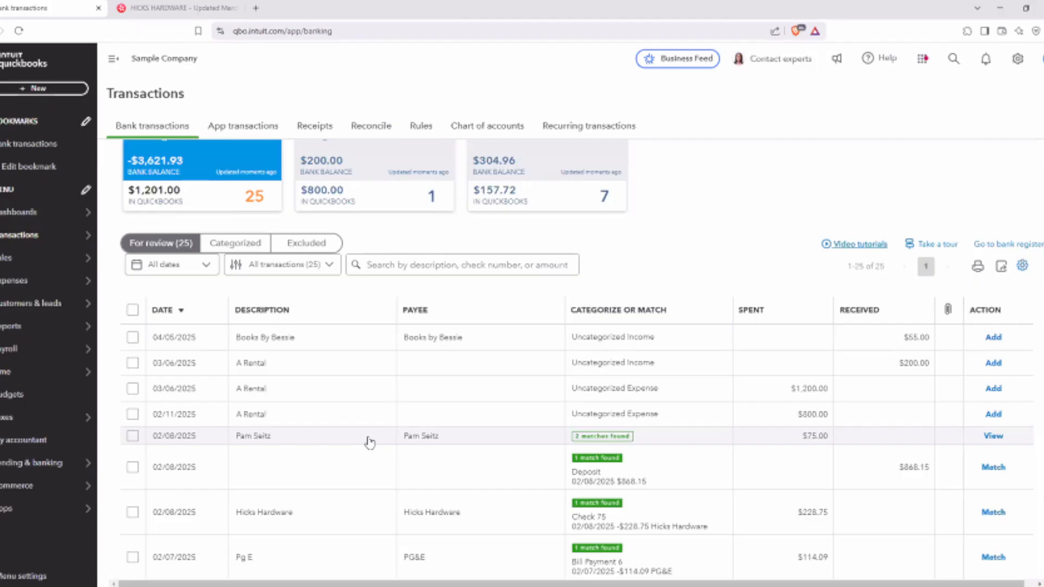
scroll(356, 414, up, 1)
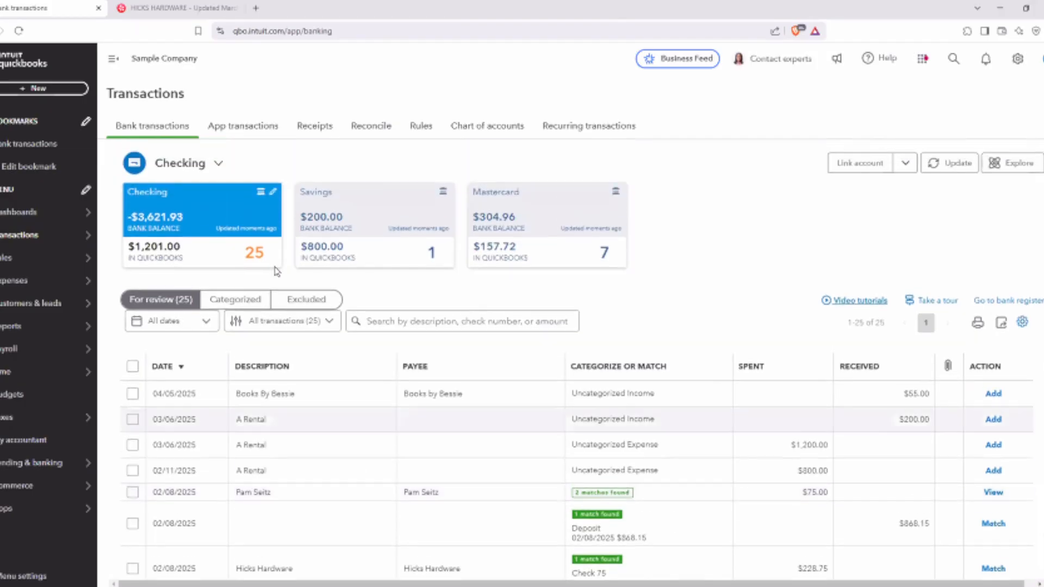
click(272, 196)
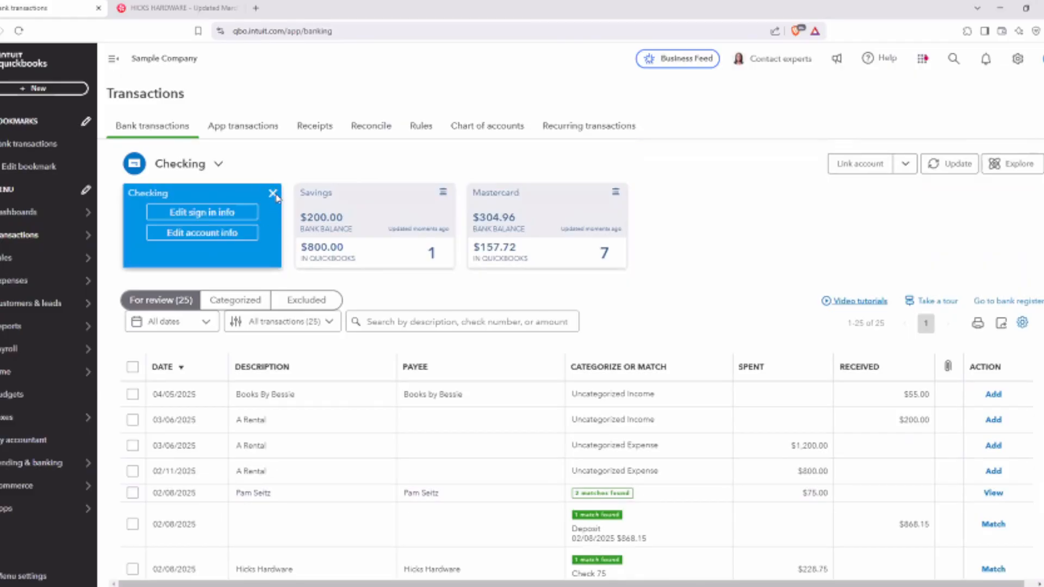
click(215, 239)
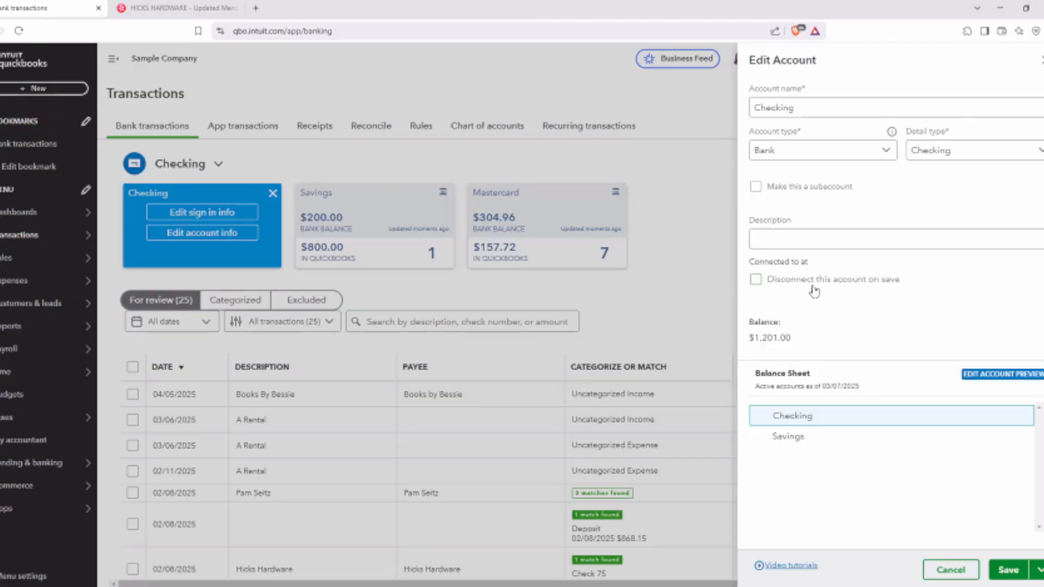
click(689, 239)
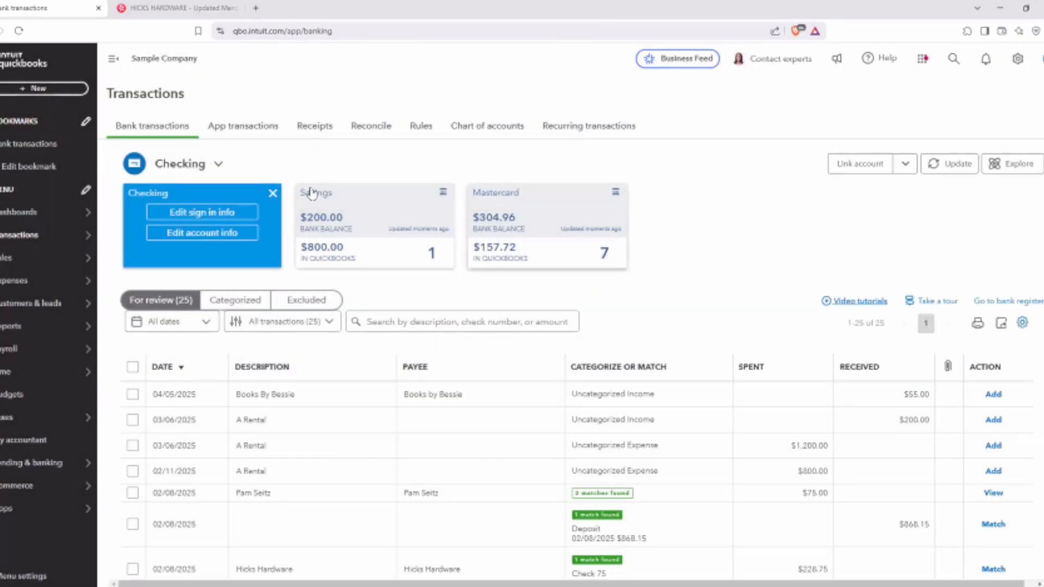
Step: Close the Checking card's edit options and select trial.csv for a manual bank transaction upload
click(273, 194)
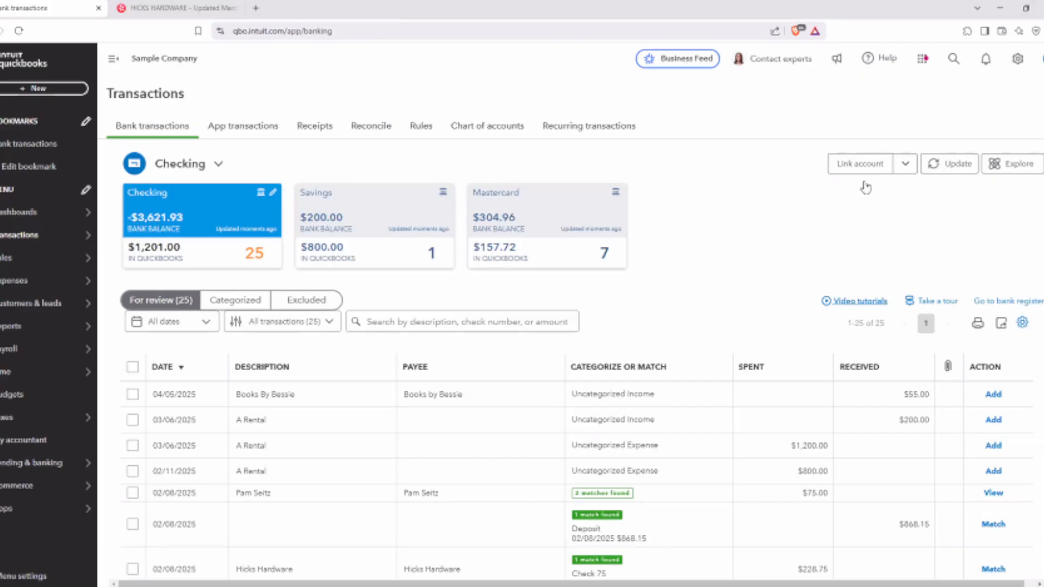
click(903, 166)
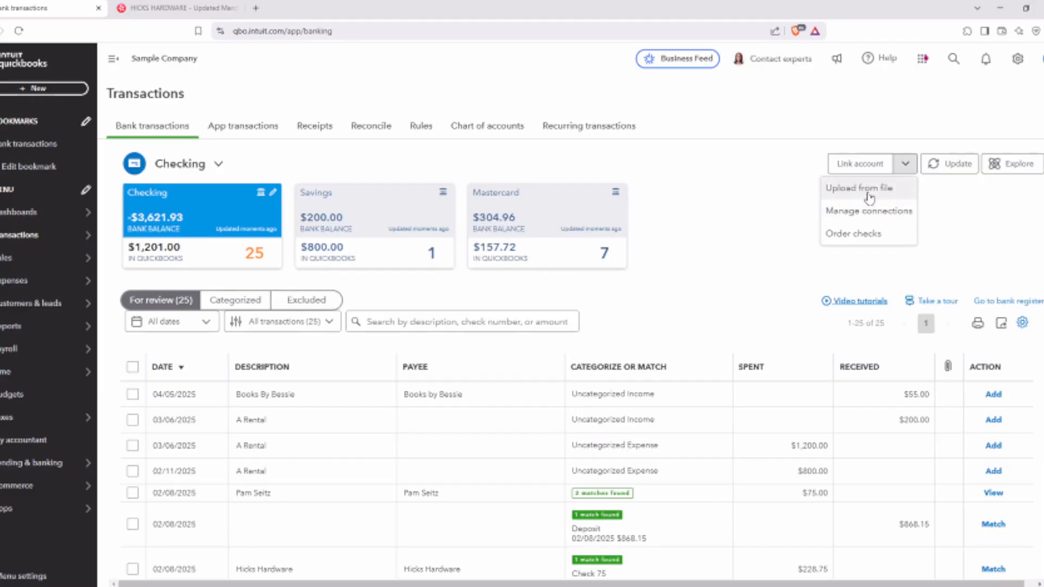
click(868, 194)
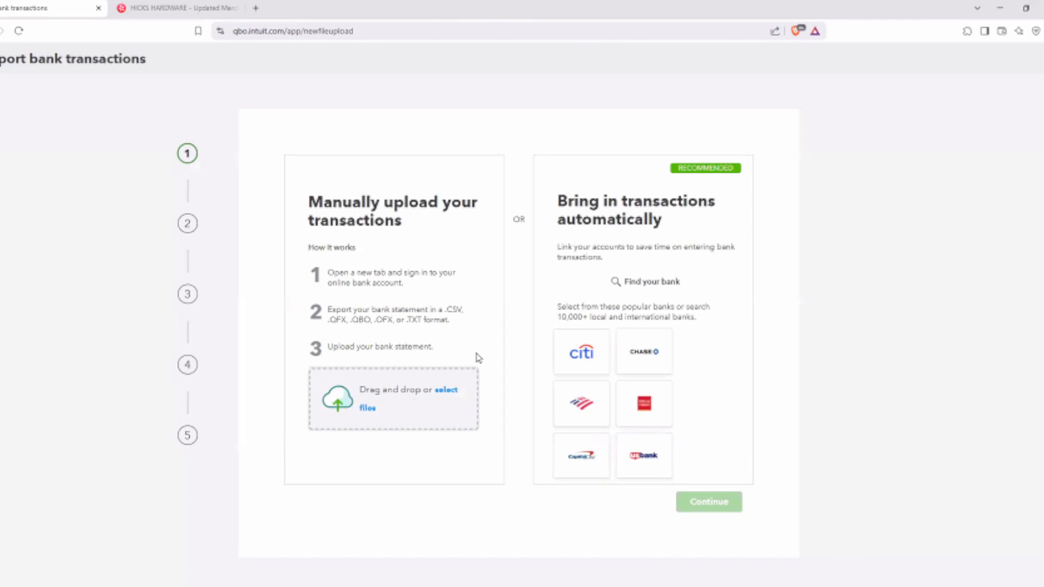
click(472, 372)
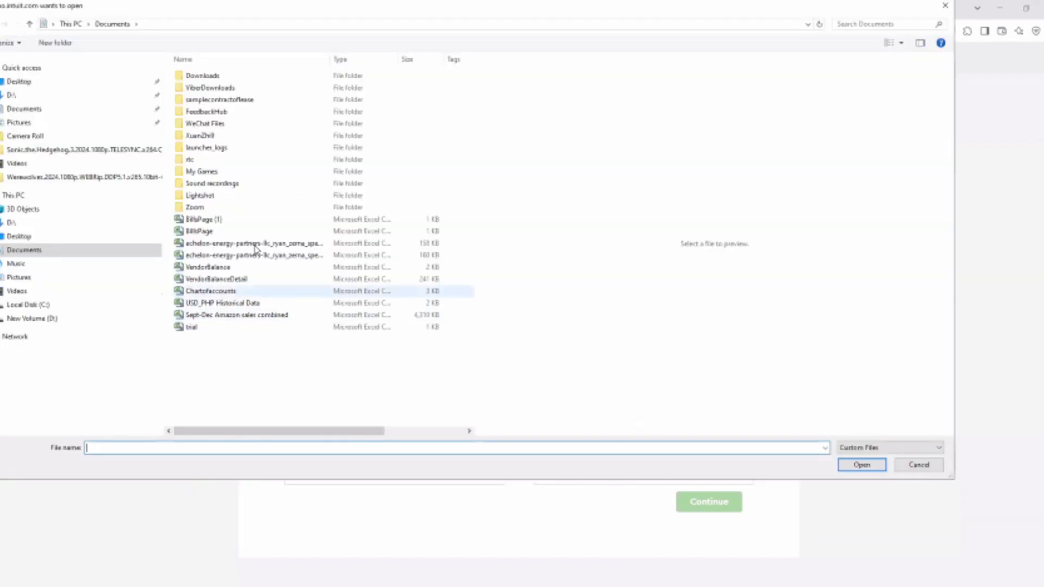
click(191, 327)
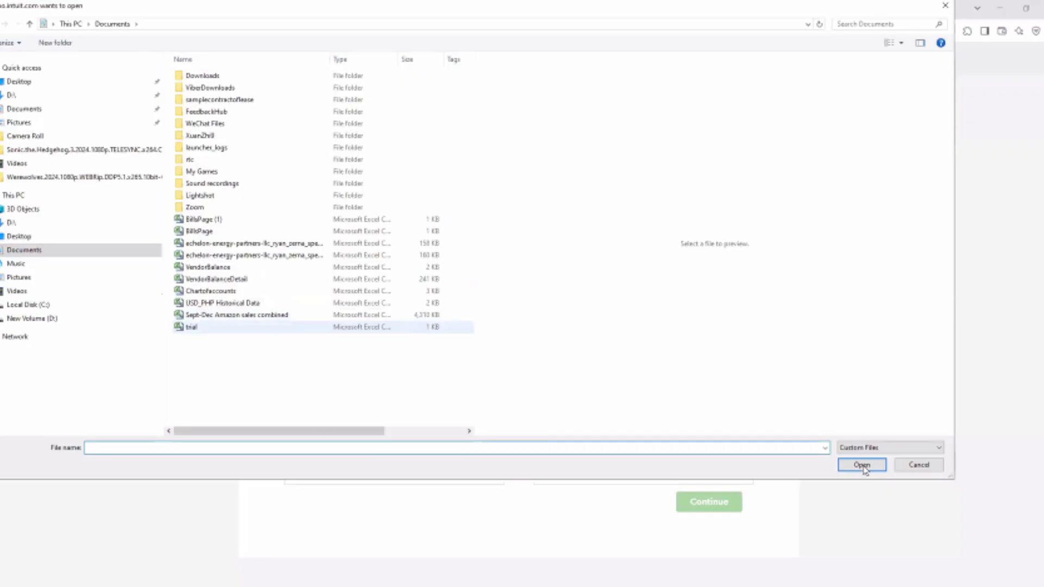
click(862, 465)
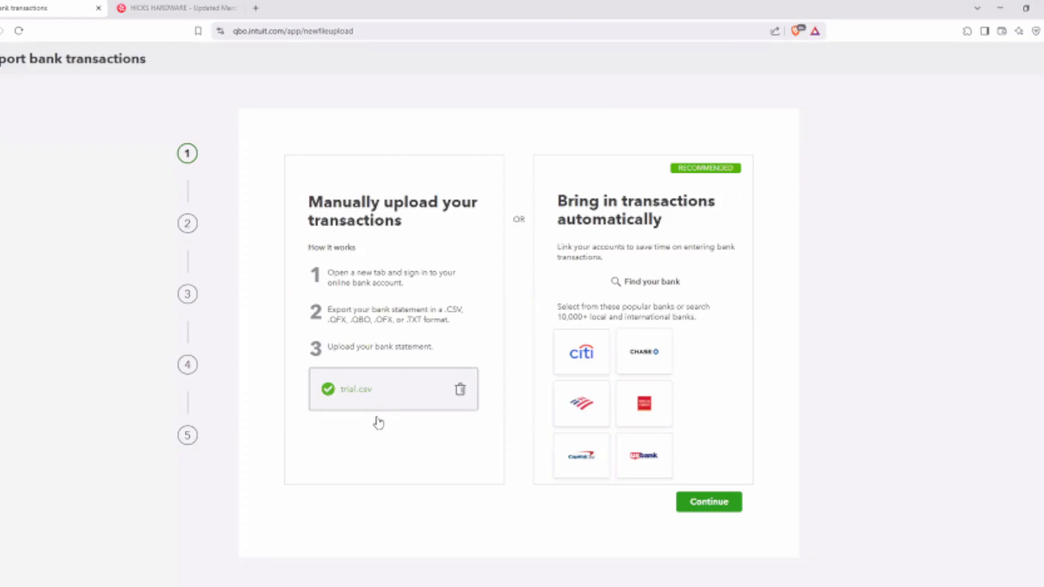
Step: Review the accepted statement file formats in the manual upload instructions
double_click(456, 310)
drag(336, 320, 389, 324)
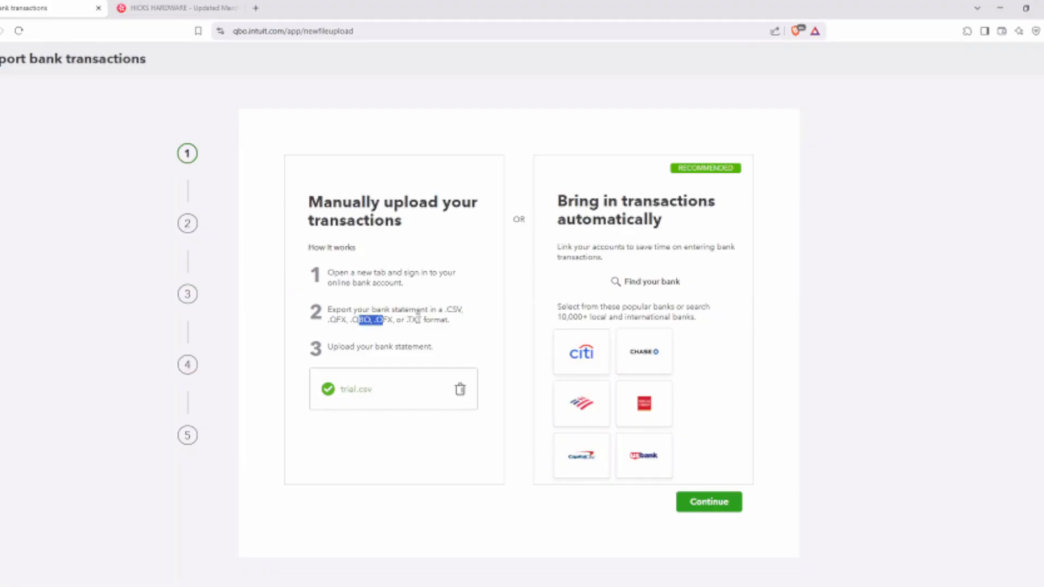
click(331, 425)
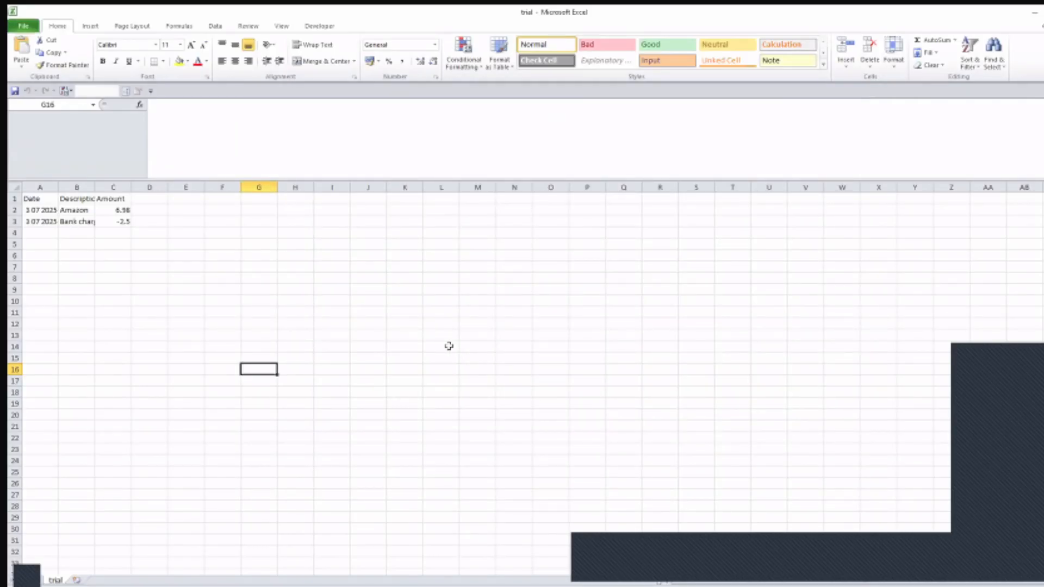
Step: Switch to the trial spreadsheet in Excel and adjust the Date and Description column widths so the descriptions are readable
click(449, 346)
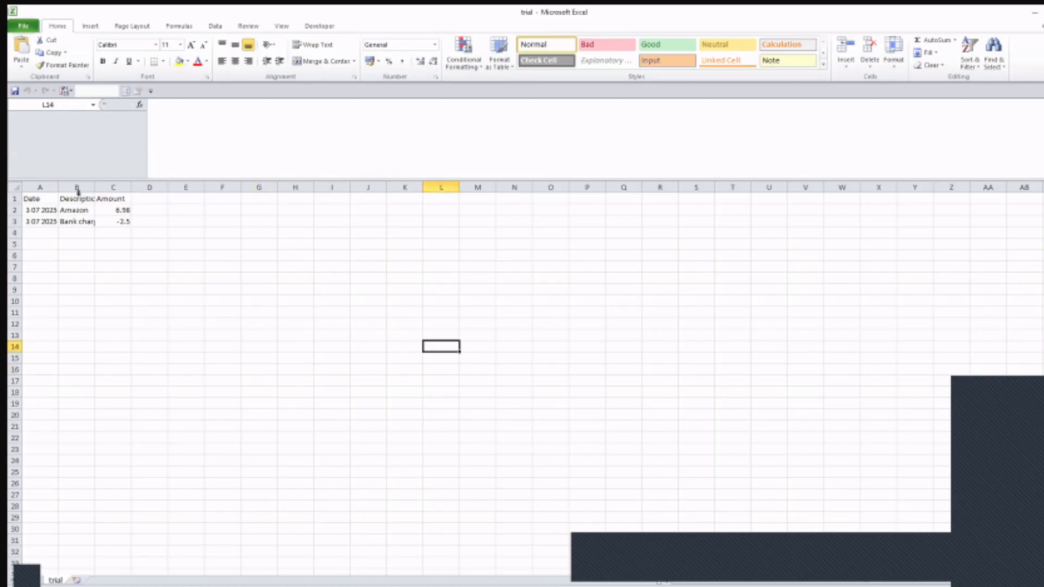
drag(62, 185, 161, 187)
drag(77, 188, 100, 191)
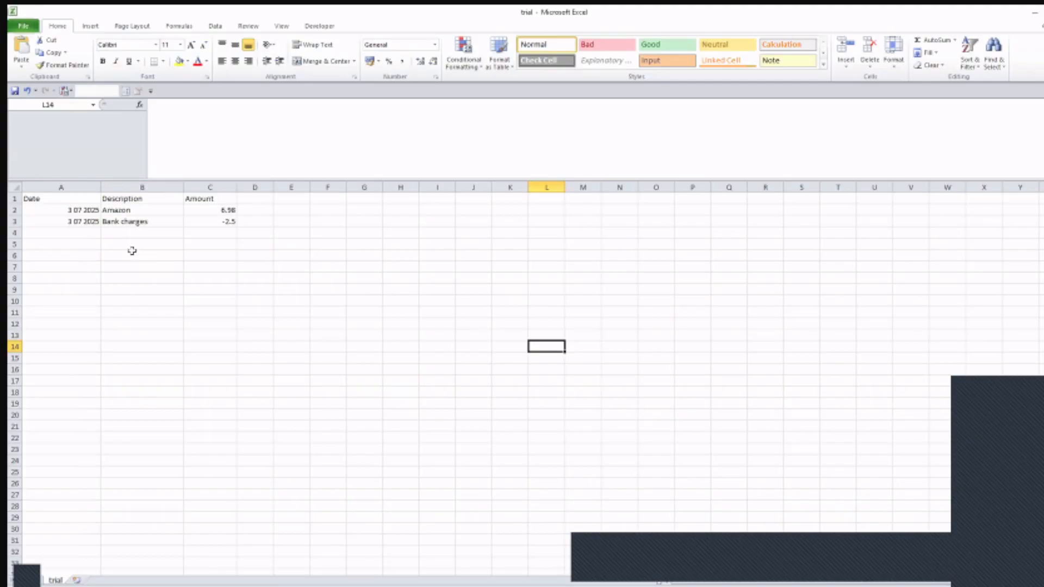
drag(100, 187, 56, 194)
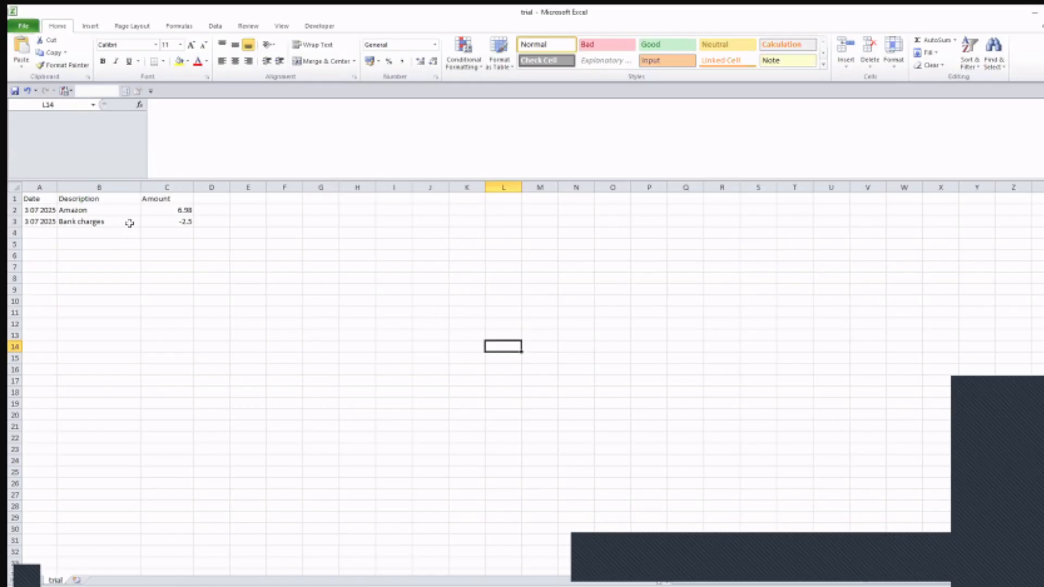
Step: Examine the spreadsheet's Date, Description and Amount headers, the Amazon row's values and the bank charges amount, widening the Date and Amount columns
drag(30, 199, 152, 196)
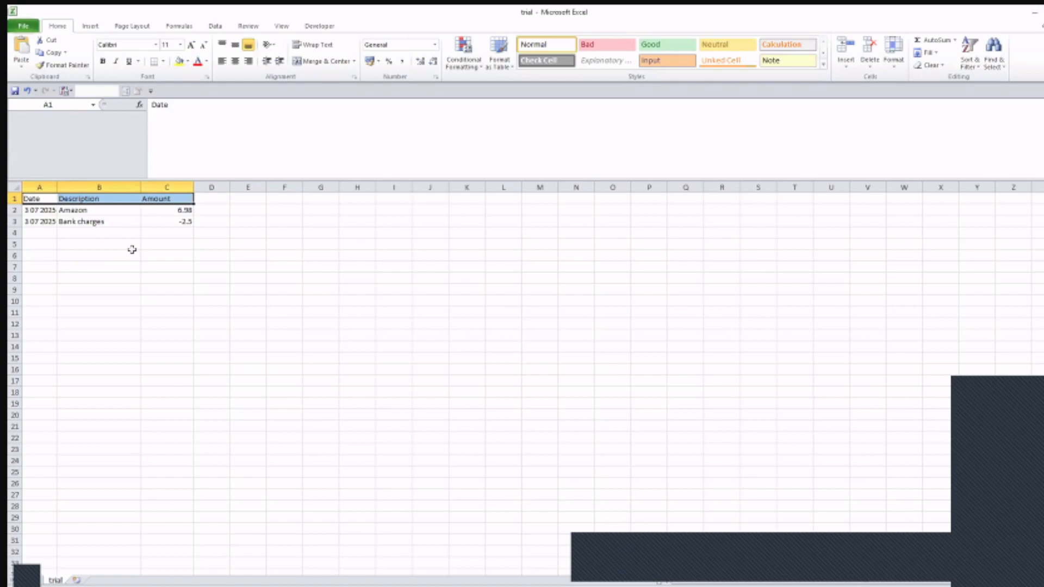
click(53, 210)
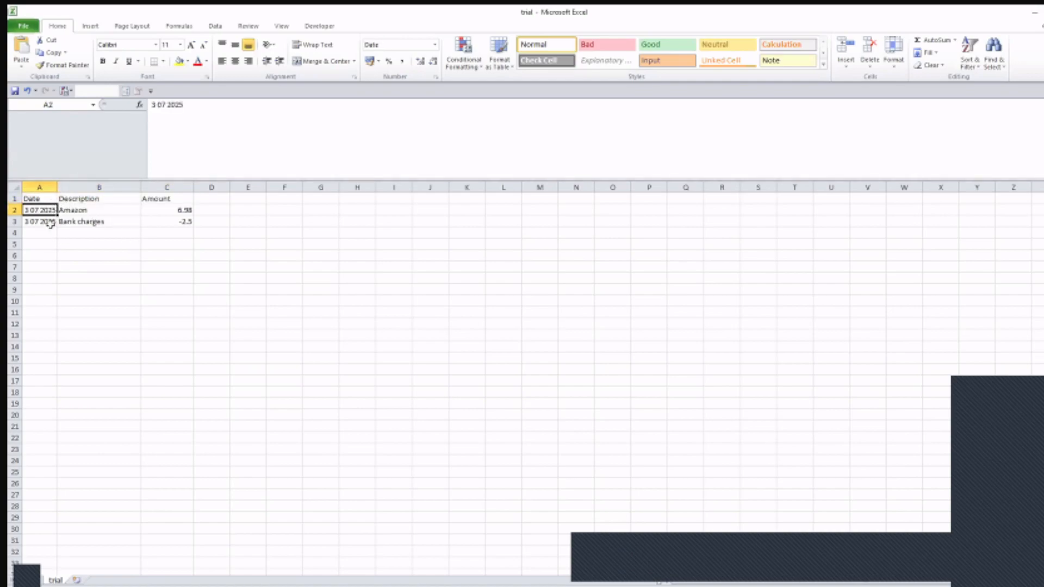
drag(58, 188, 76, 192)
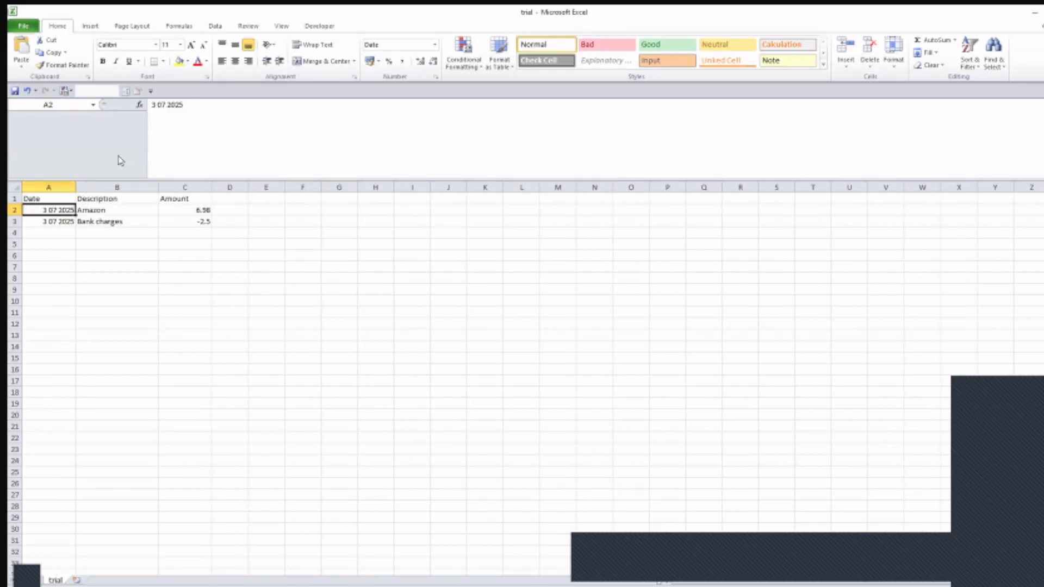
click(167, 105)
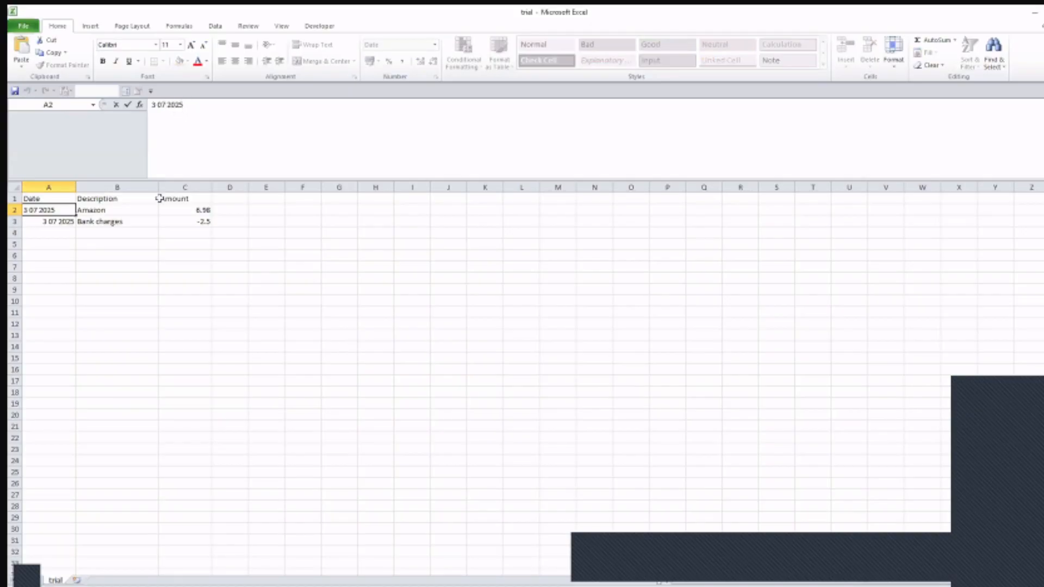
click(116, 248)
click(81, 210)
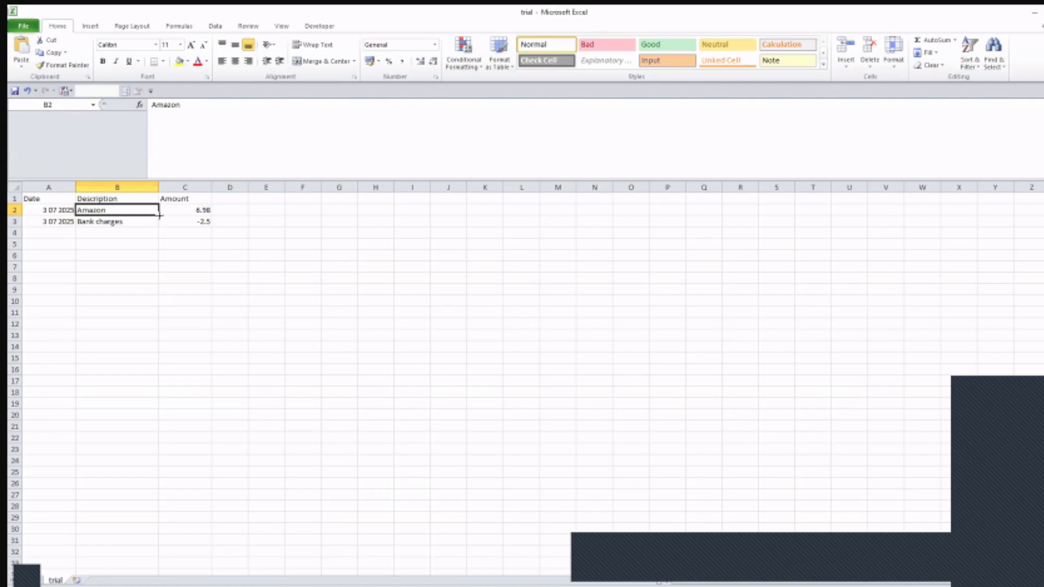
click(198, 211)
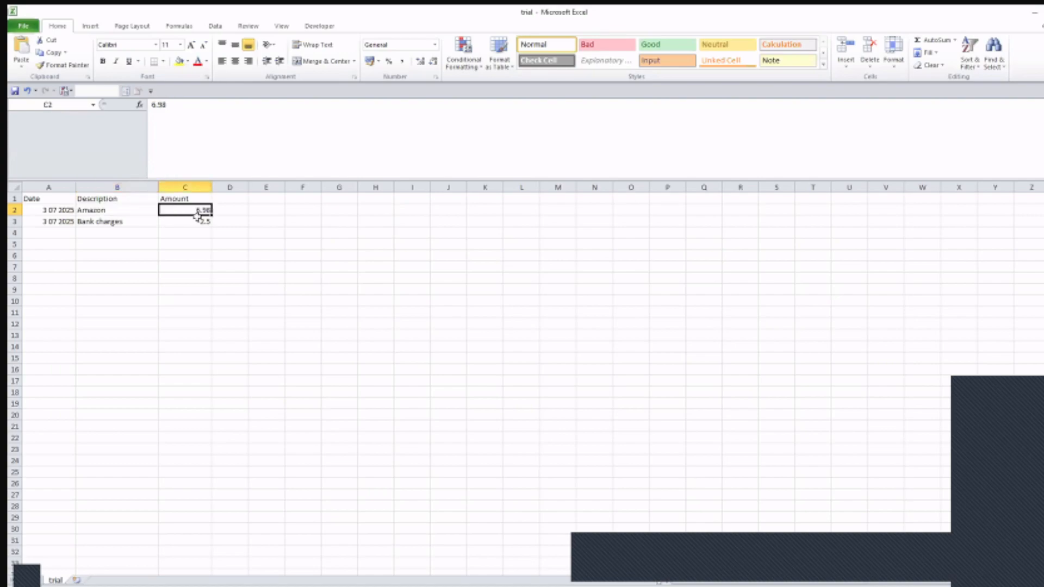
drag(216, 182, 219, 182)
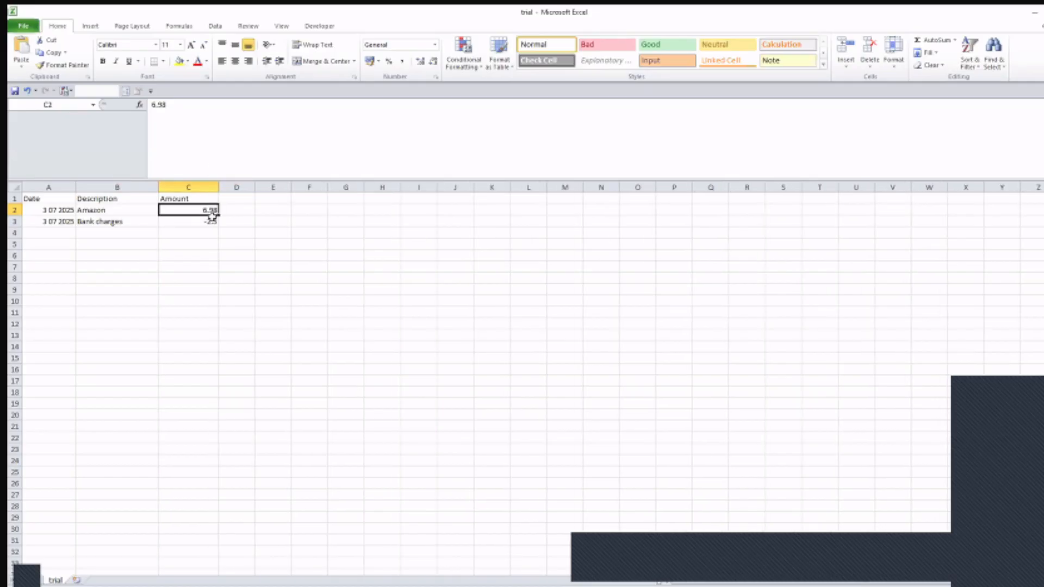
click(195, 225)
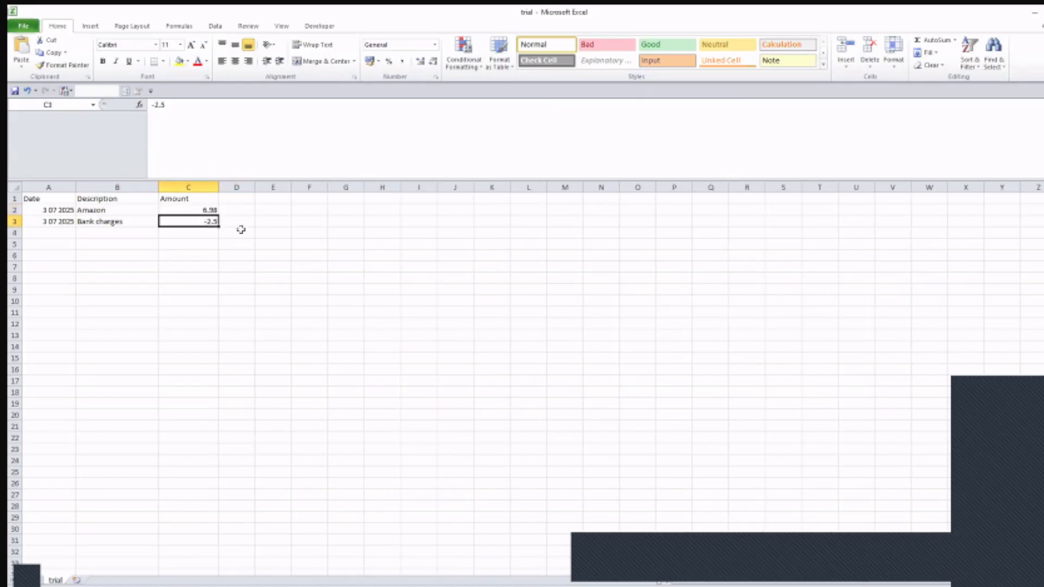
Step: Give columns A to C an equal width and return to the bank transaction import page in the browser
drag(58, 183, 211, 187)
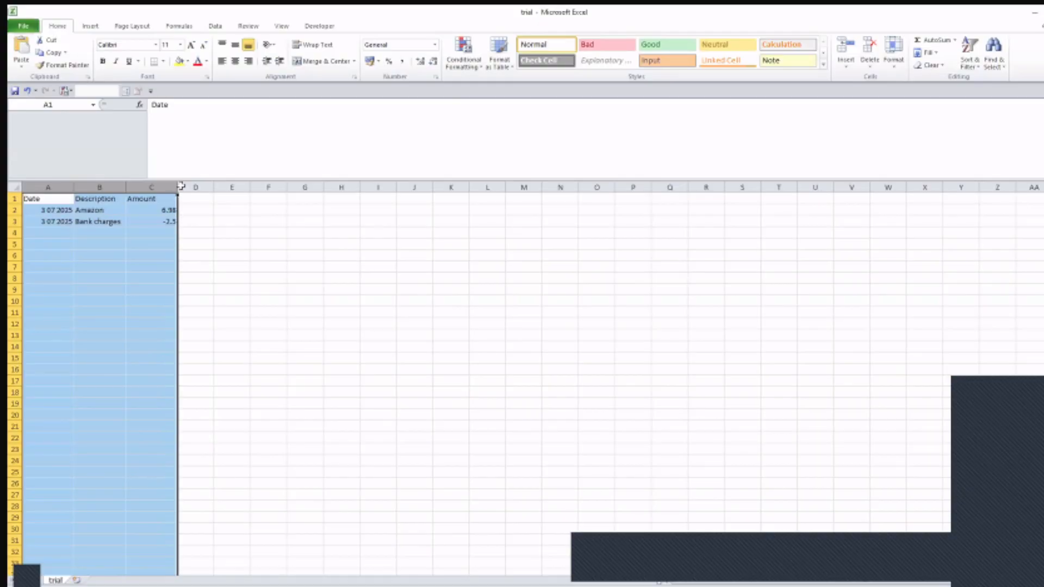
click(239, 275)
click(146, 187)
click(116, 187)
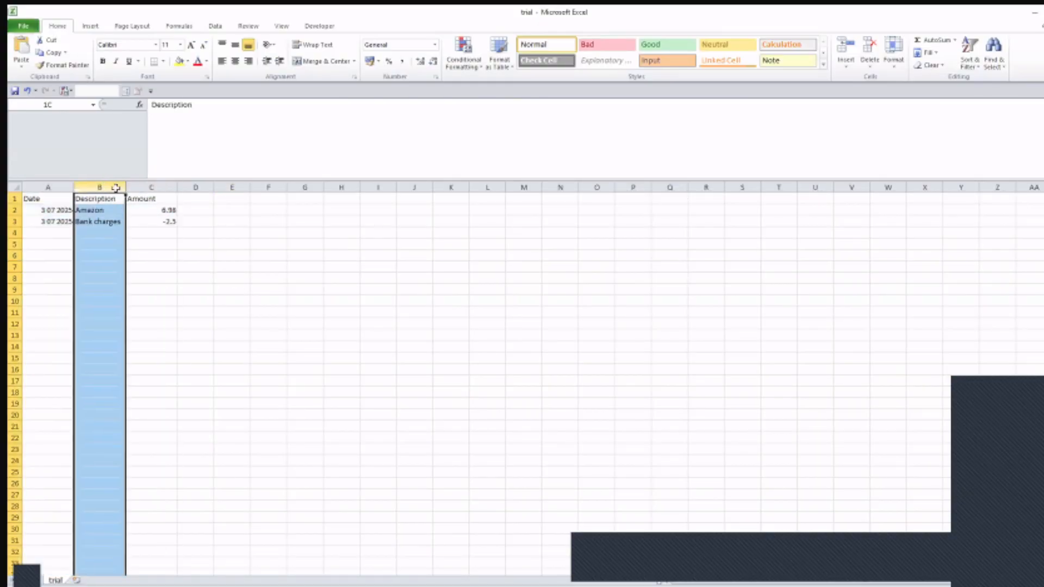
key(alt+Tab)
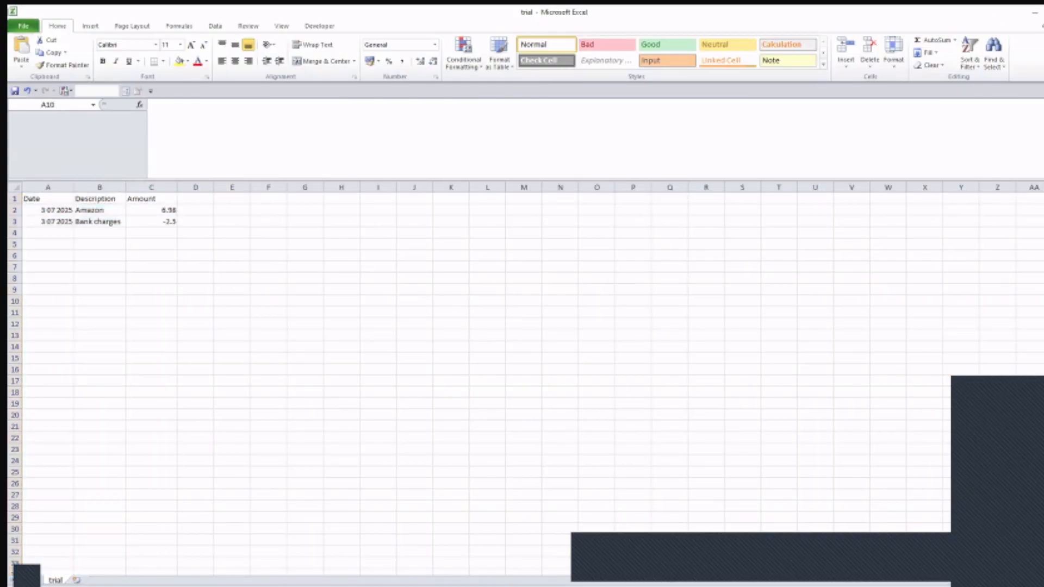
key(alt+F4)
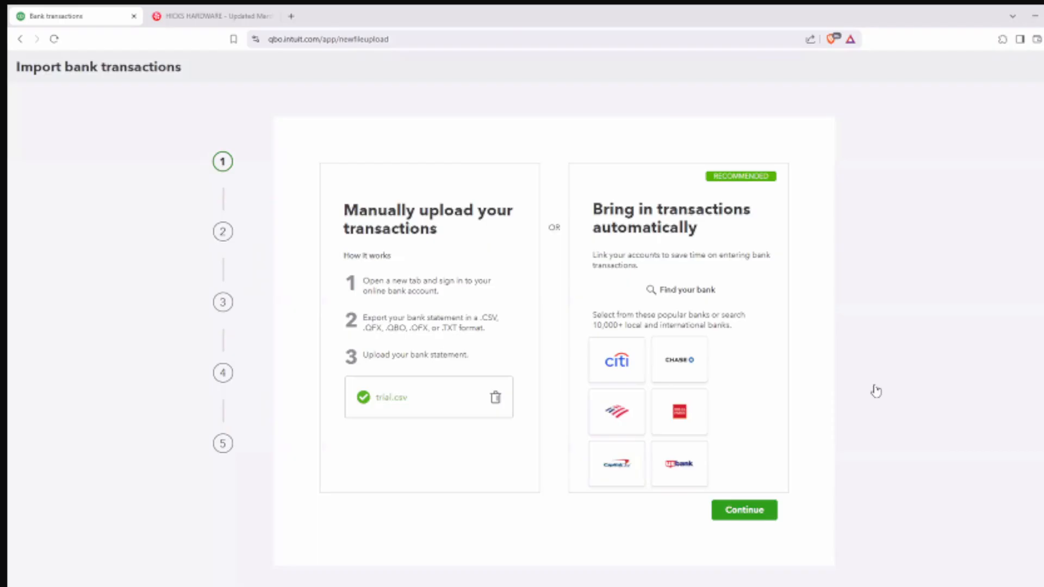
Step: Try to assign the trial.csv upload to the Checking account, and exit the import back to the bank transactions
click(745, 514)
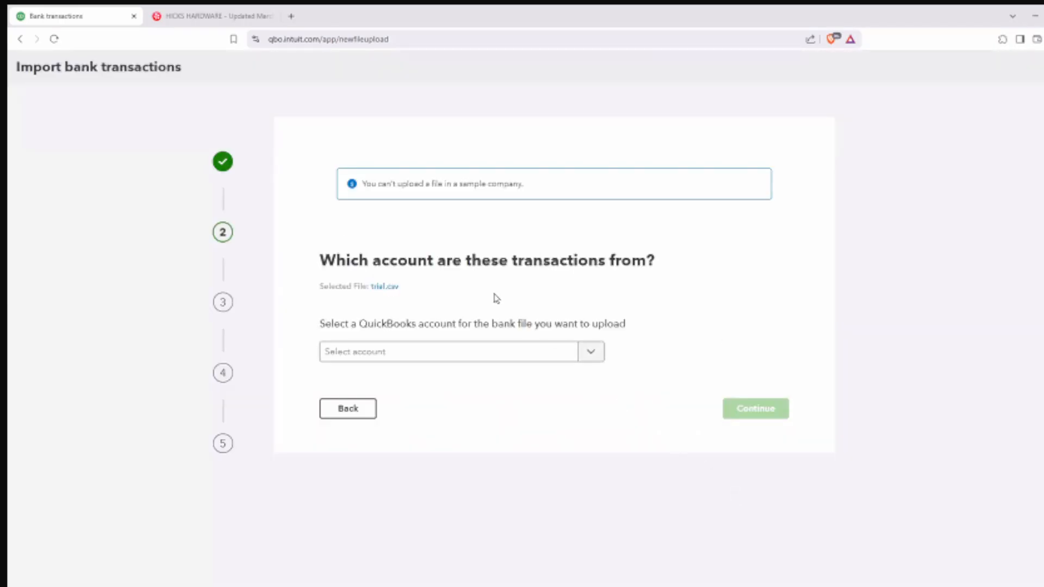
click(597, 354)
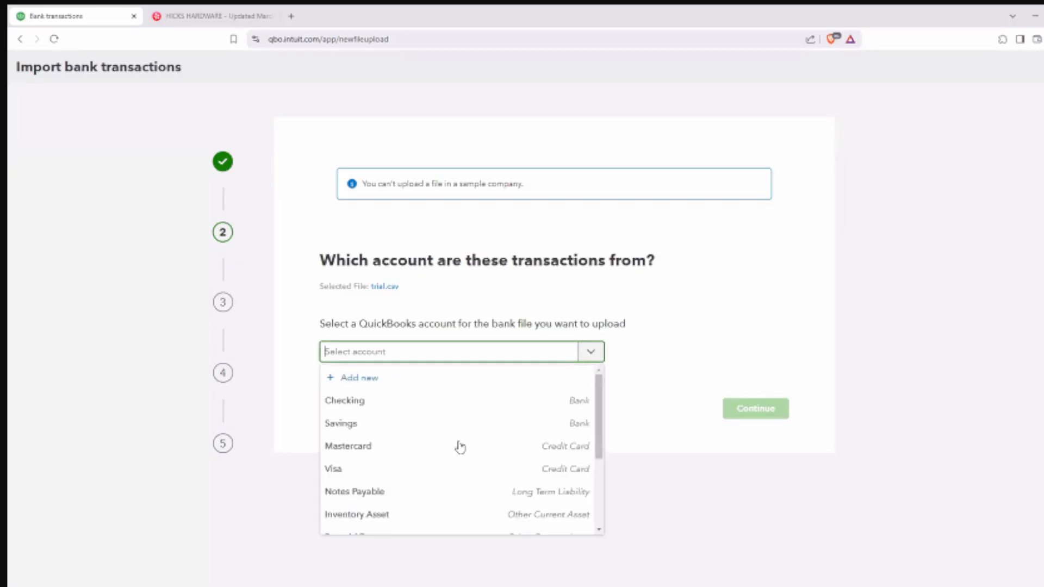
click(493, 407)
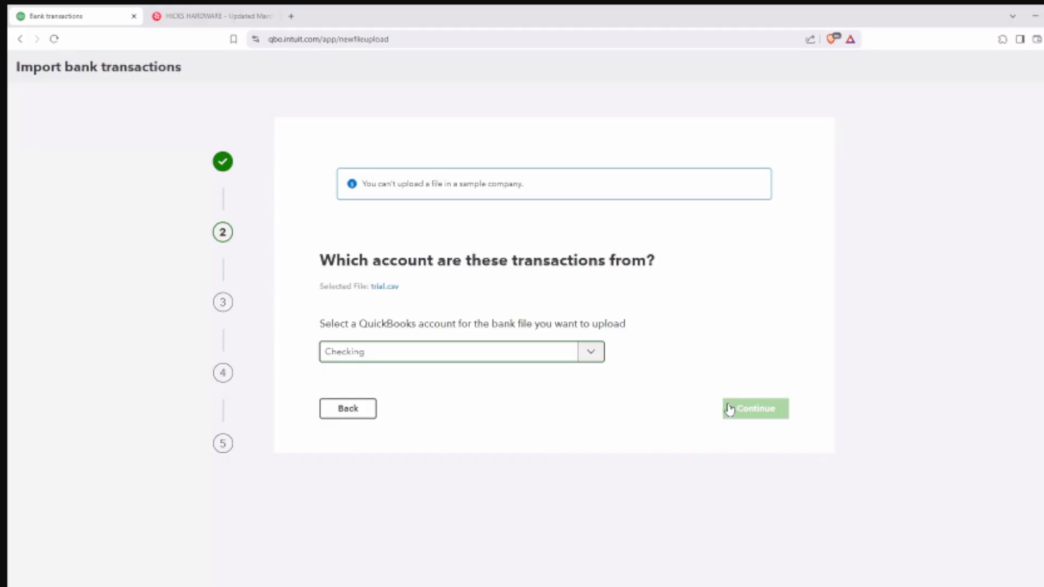
click(373, 411)
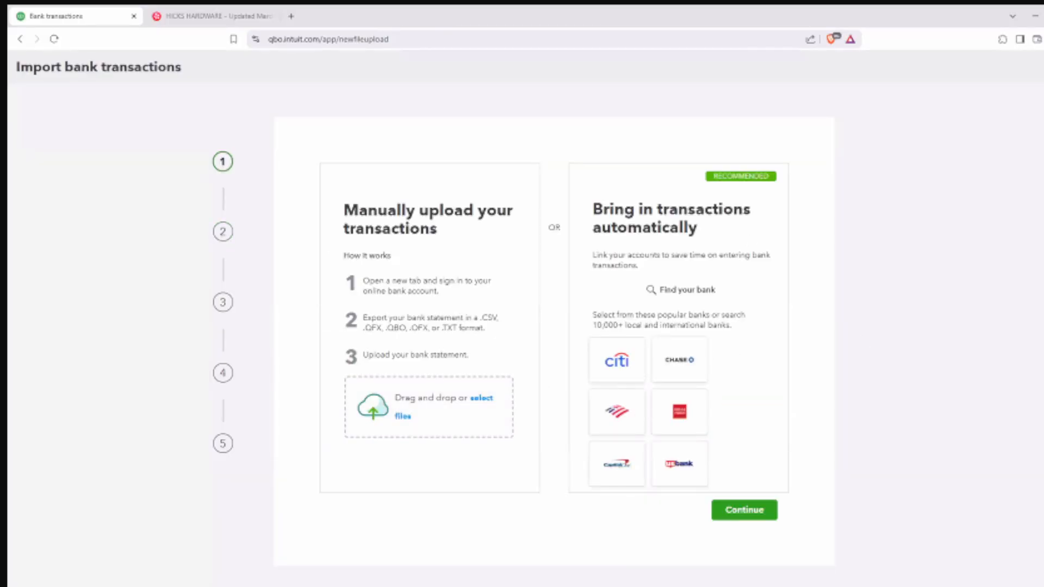
click(1042, 67)
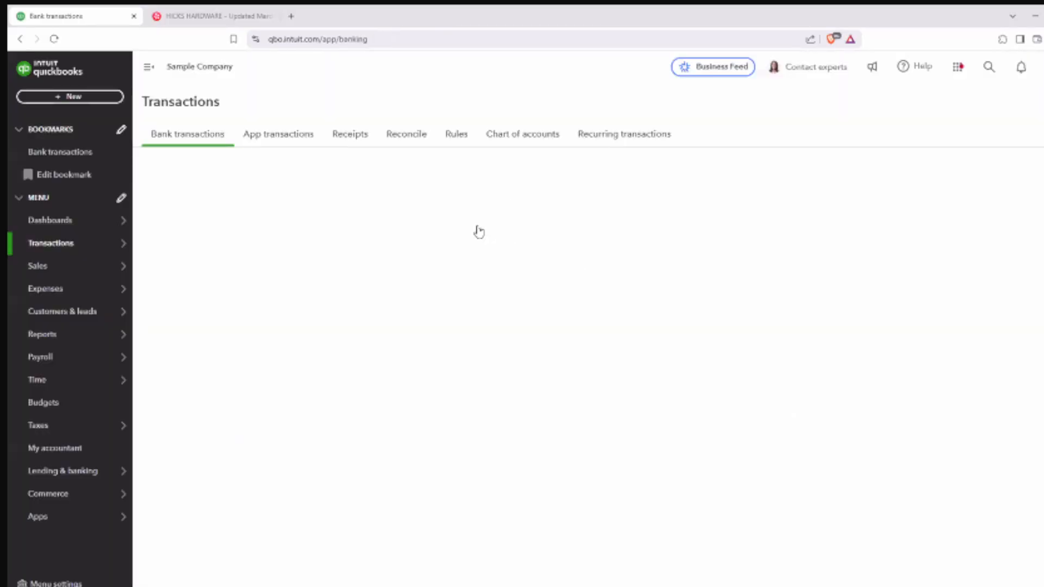
Step: View the Savings feed and look through the Checking feed's transactions for review, including their categories and suggested matches
click(433, 268)
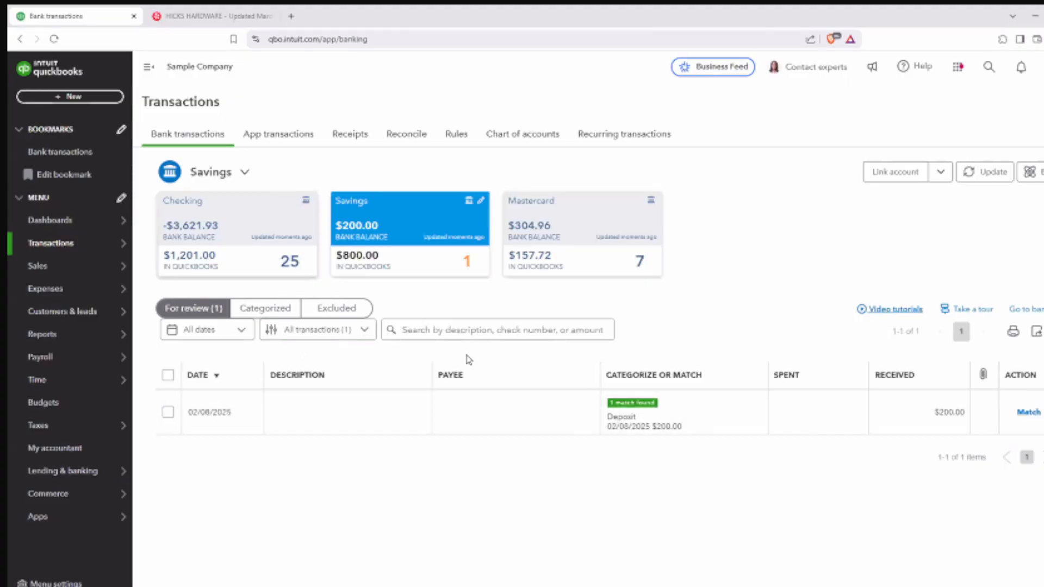
scroll(469, 359, down, 2)
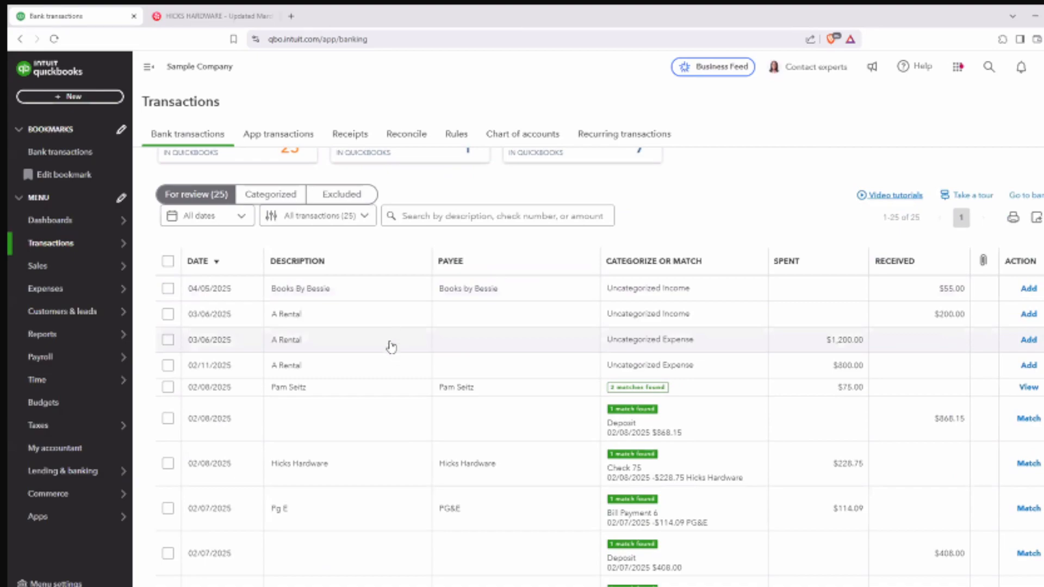
scroll(398, 356, down, 1)
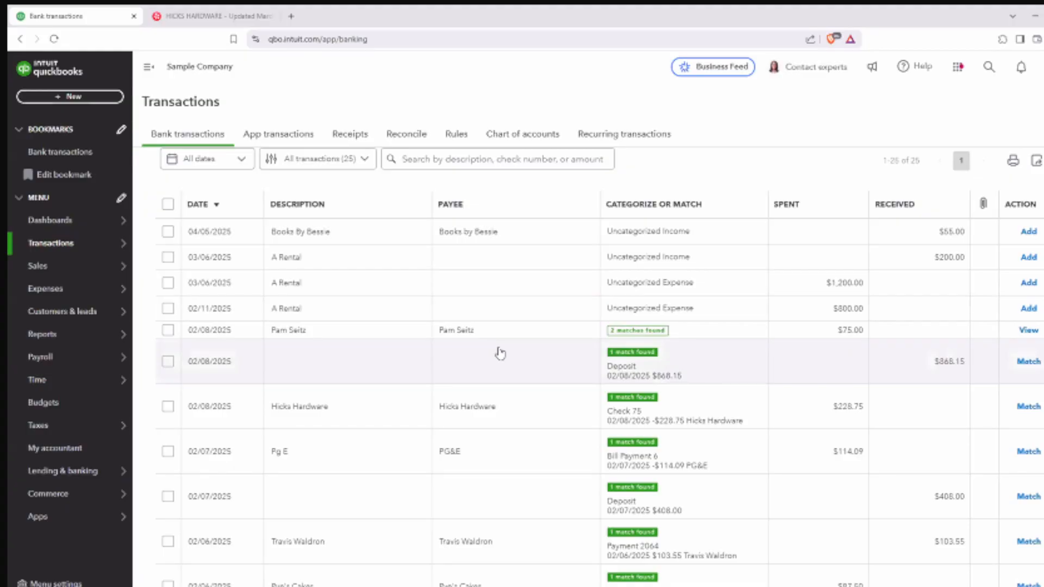
scroll(699, 374, down, 3)
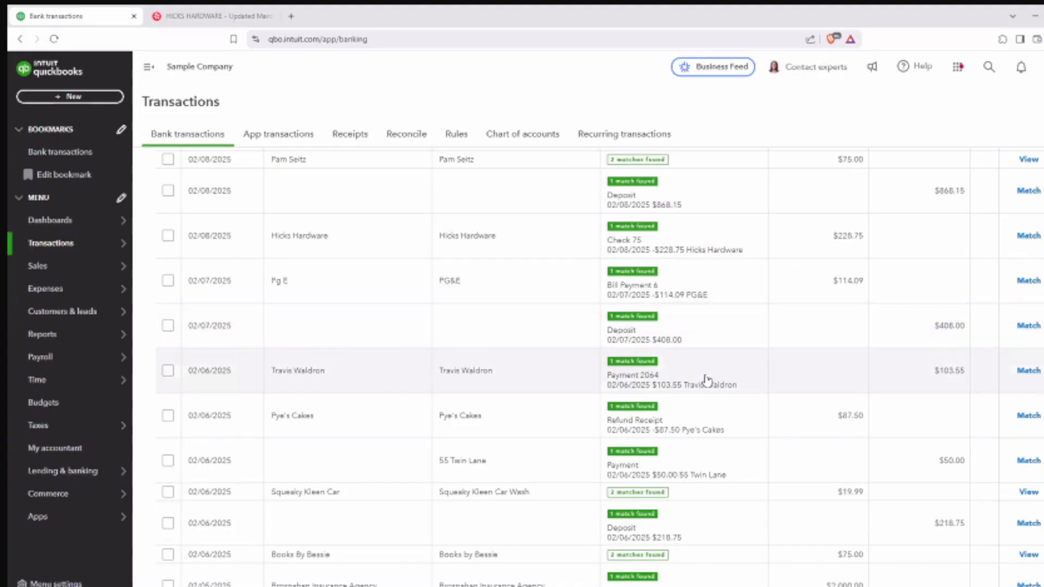
scroll(706, 379, up, 4)
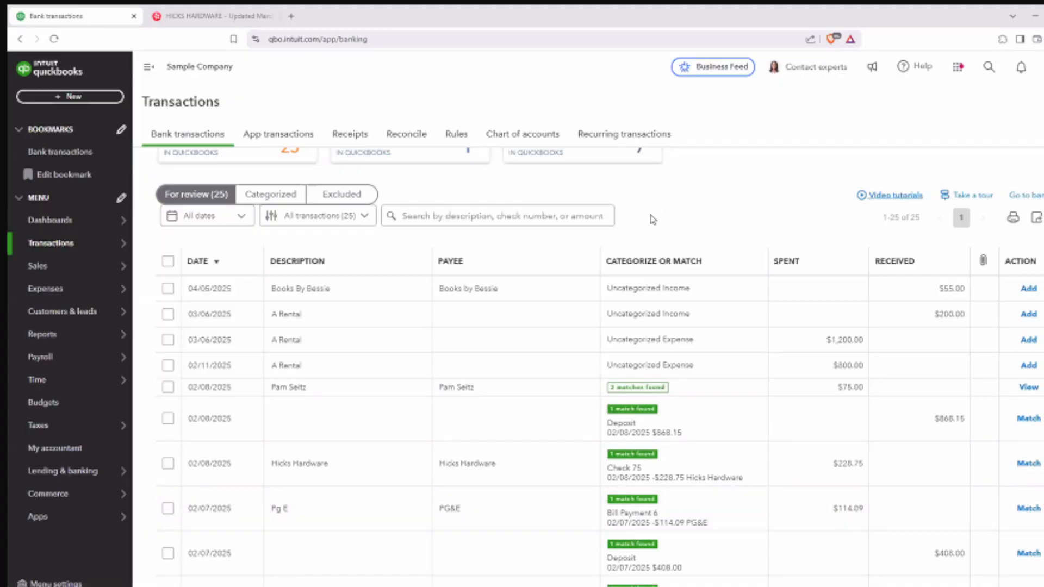
scroll(684, 216, up, 2)
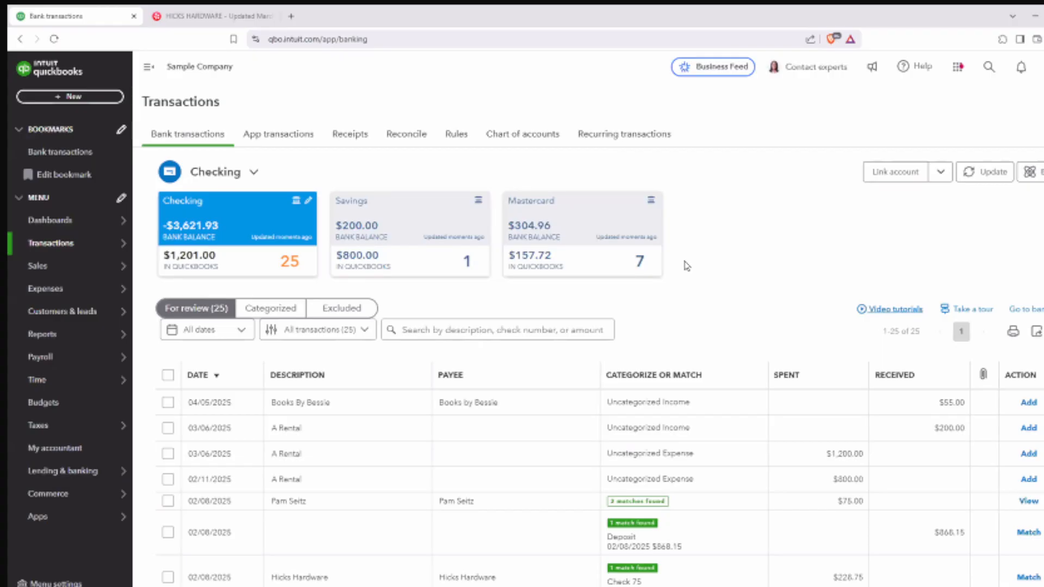
scroll(686, 265, down, 2)
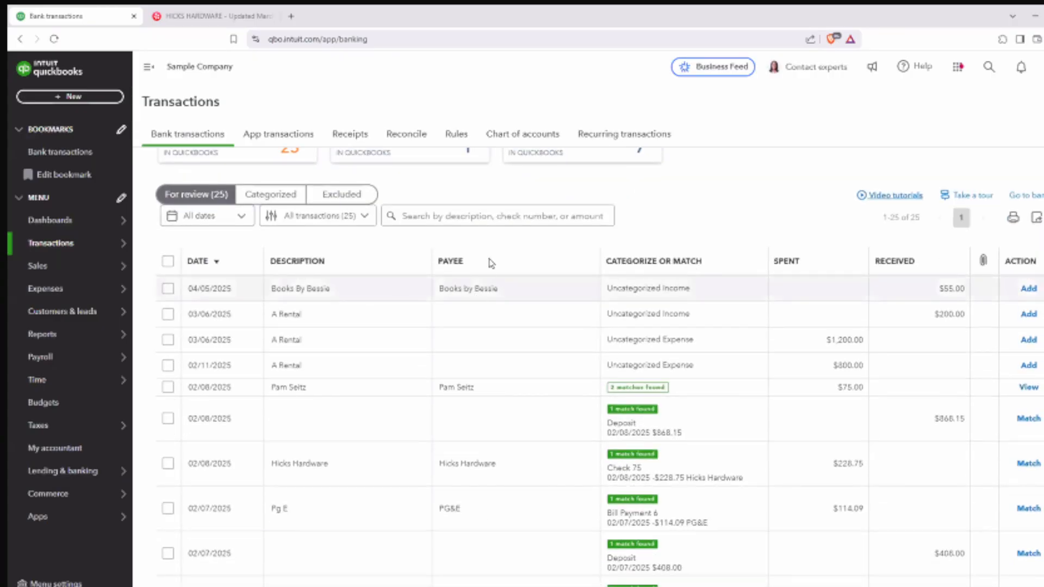
Step: Examine the full list of Checking transactions for review, comparing uncategorized entries with those that have suggested matches
scroll(357, 264, up, 2)
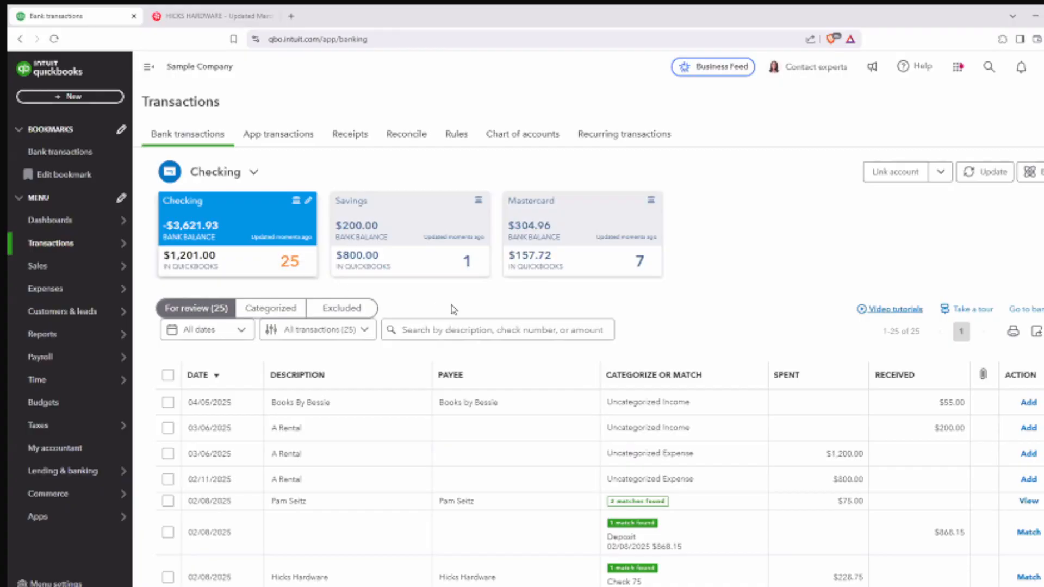
scroll(552, 357, down, 5)
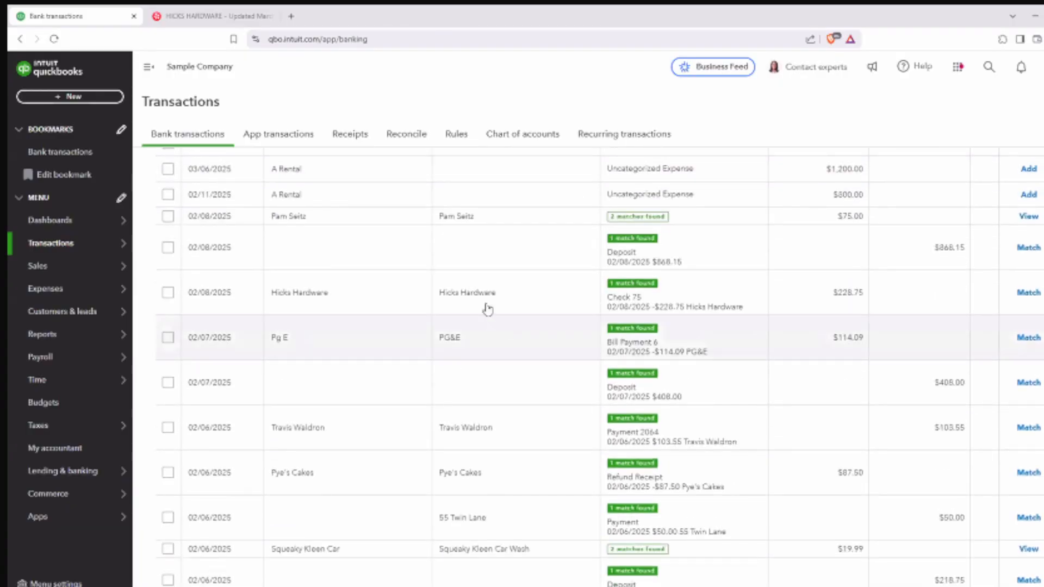
scroll(498, 317, up, 3)
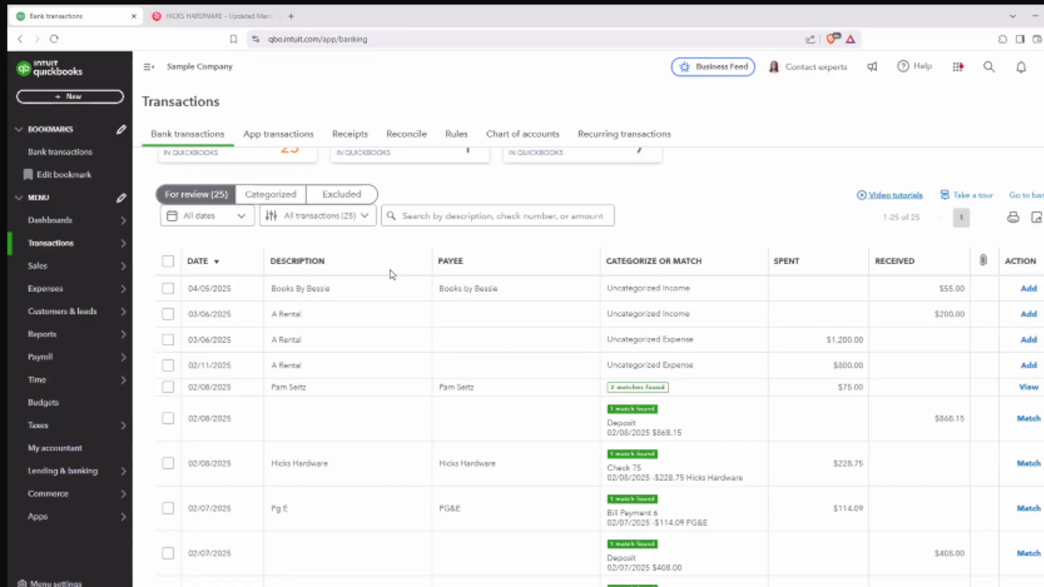
scroll(396, 276, up, 2)
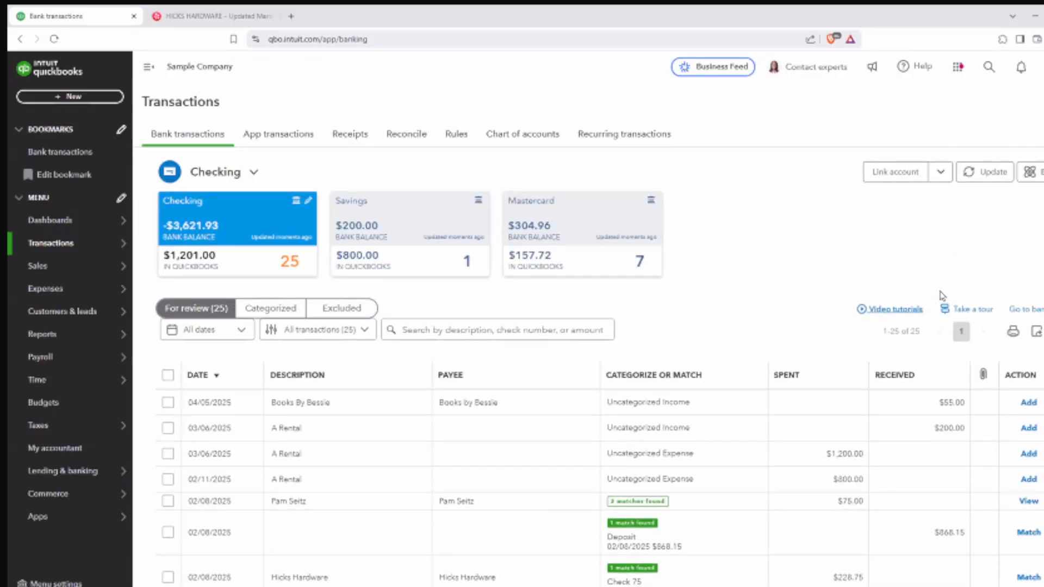
scroll(707, 363, down, 15)
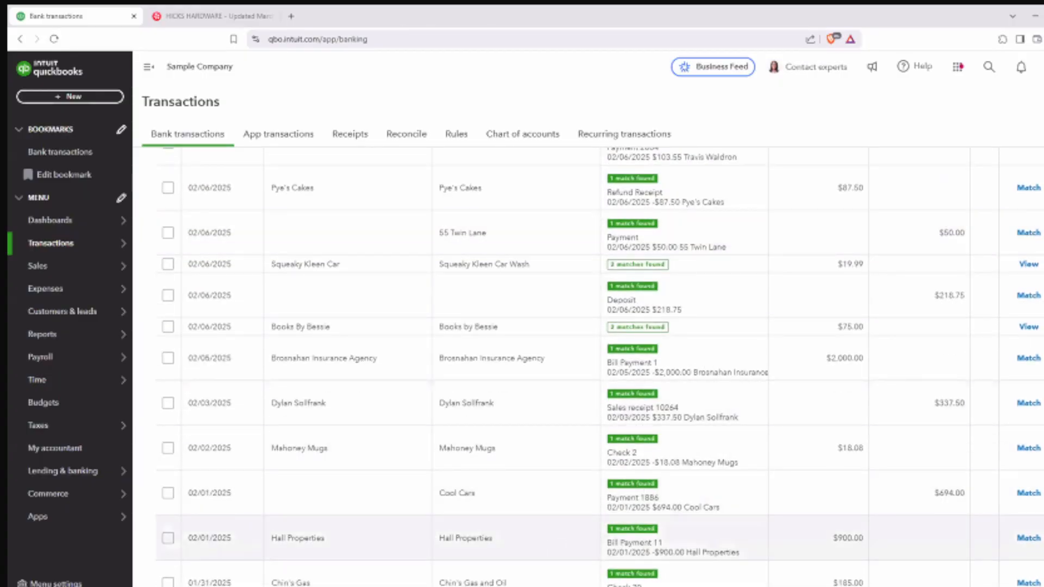
scroll(490, 337, down, 5)
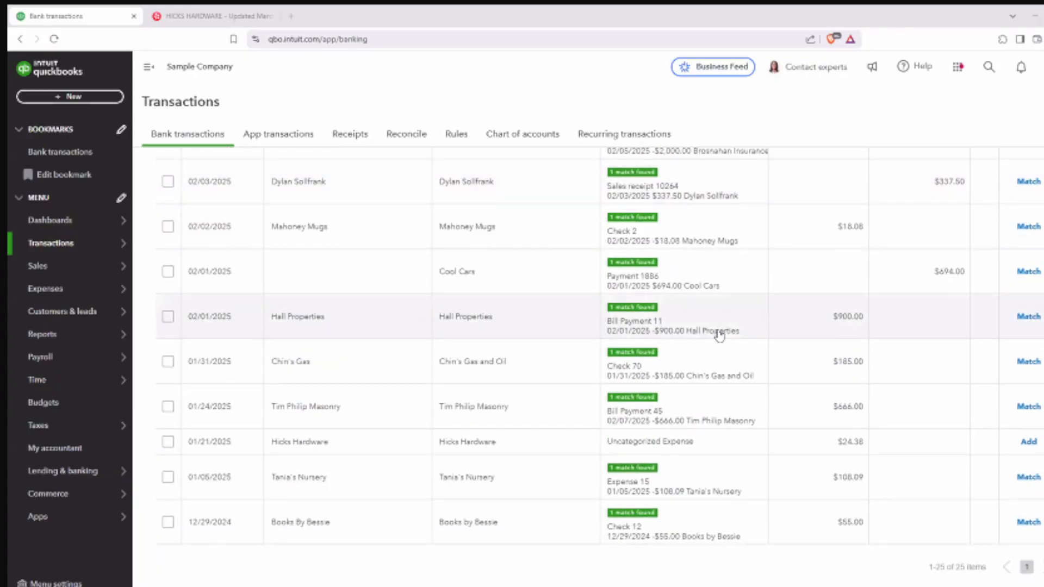
scroll(719, 335, up, 5)
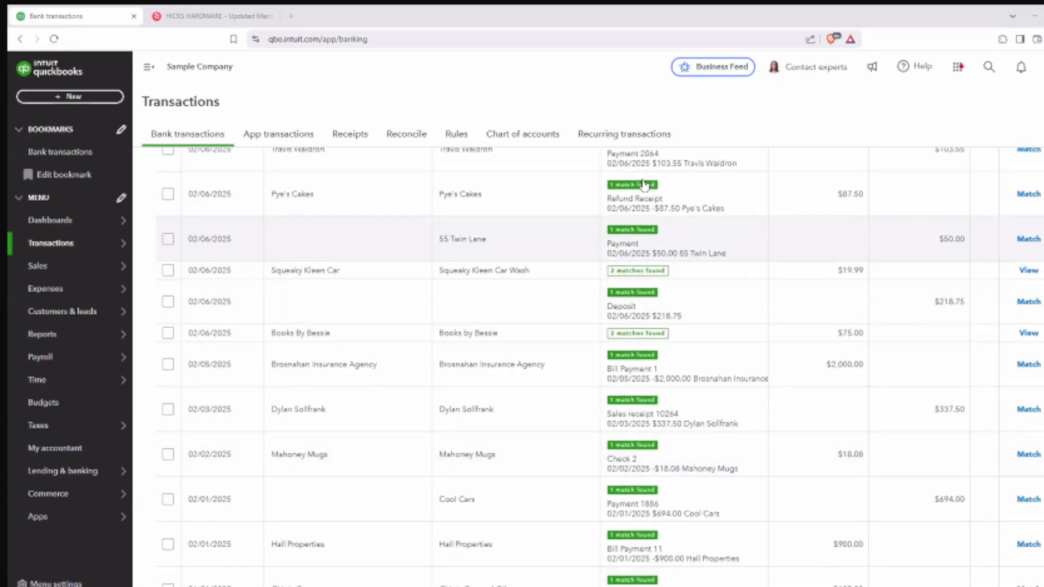
scroll(688, 215, up, 3)
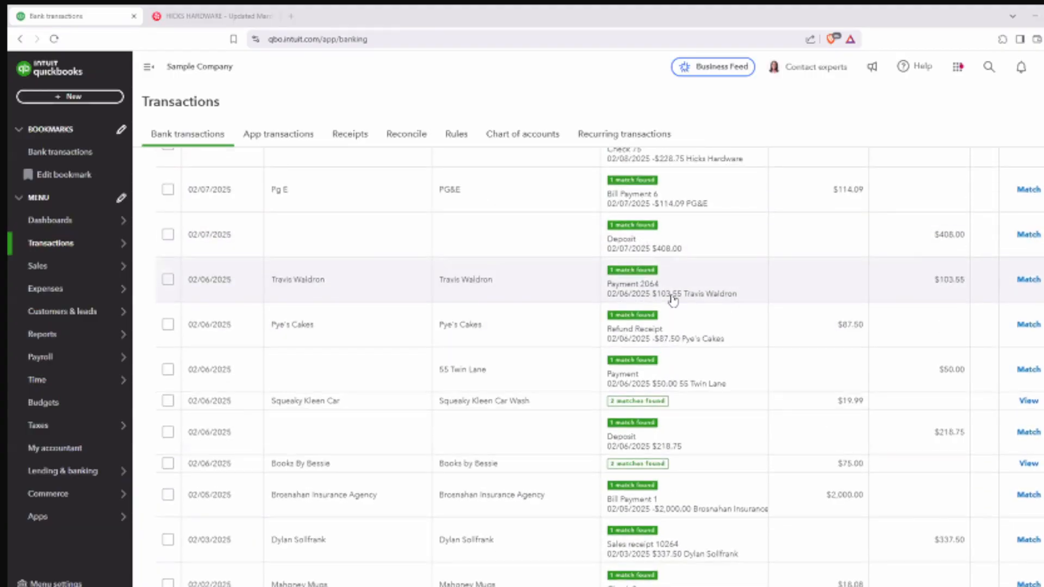
scroll(673, 299, up, 2)
scroll(703, 275, up, 4)
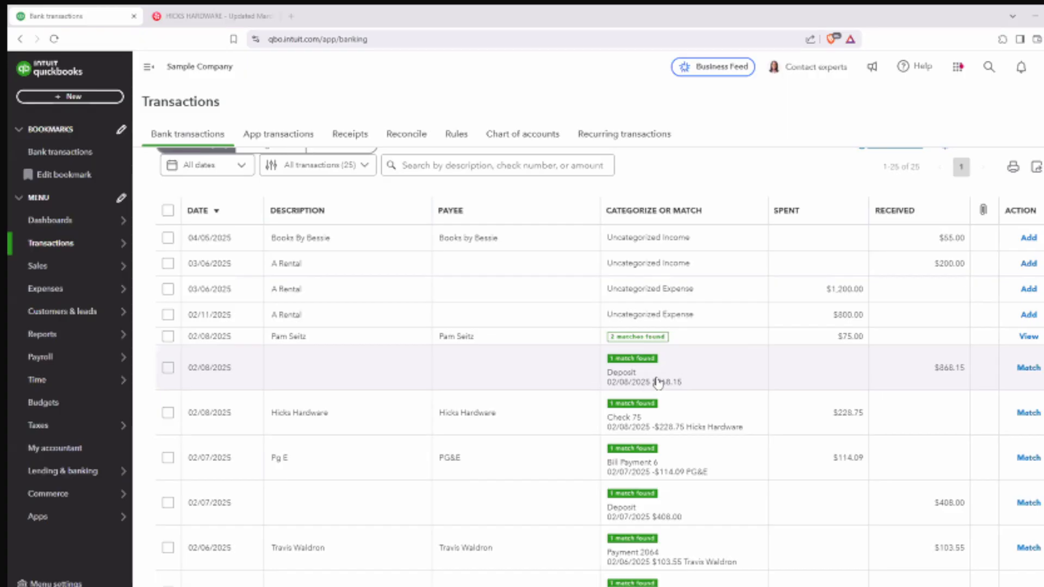
Step: Expand the 02/08/2025 deposit of $868.15 and examine the date and amount of its suggested match
click(765, 380)
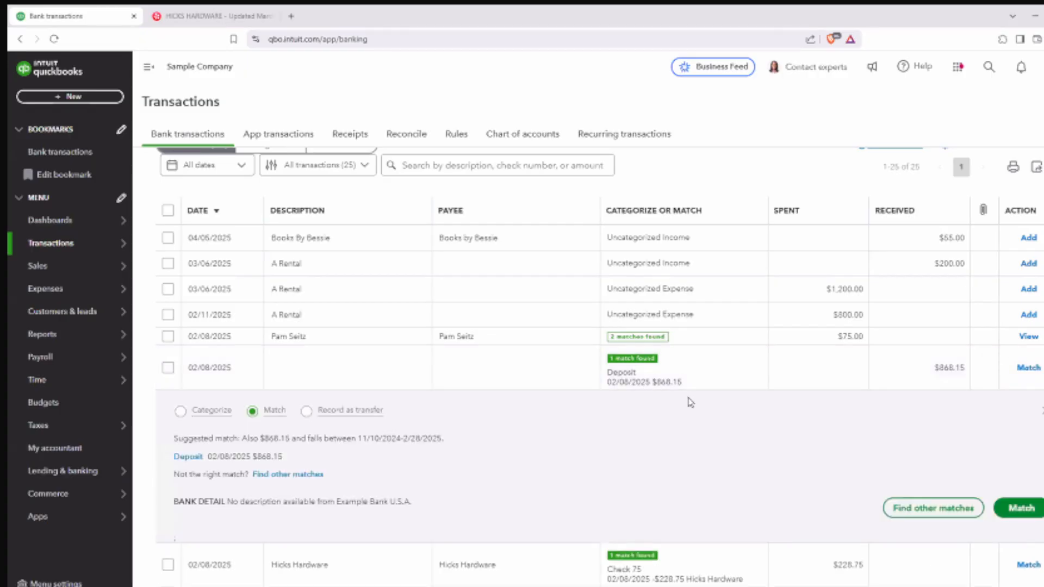
scroll(643, 319, down, 1)
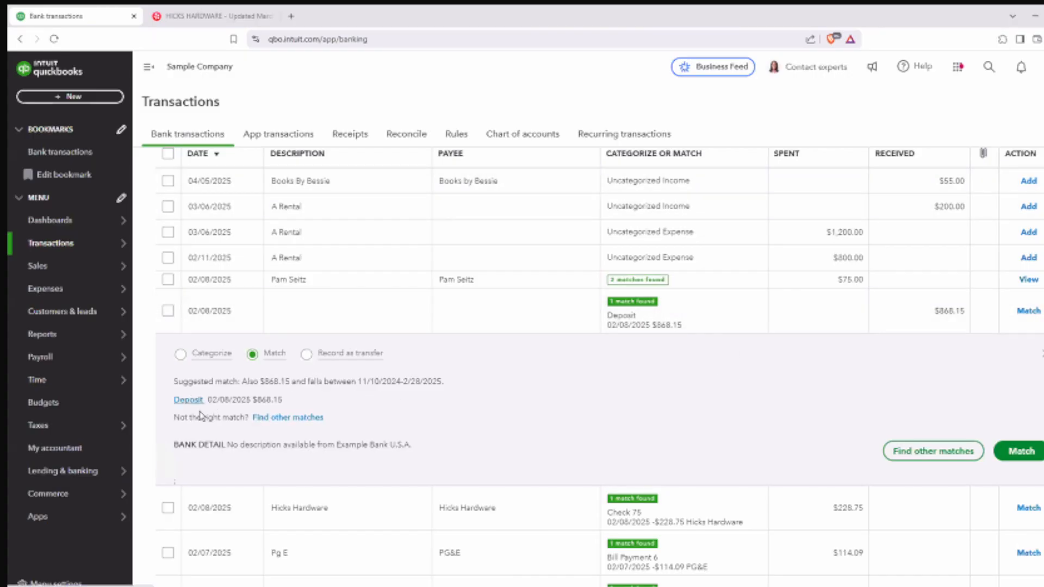
double_click(229, 400)
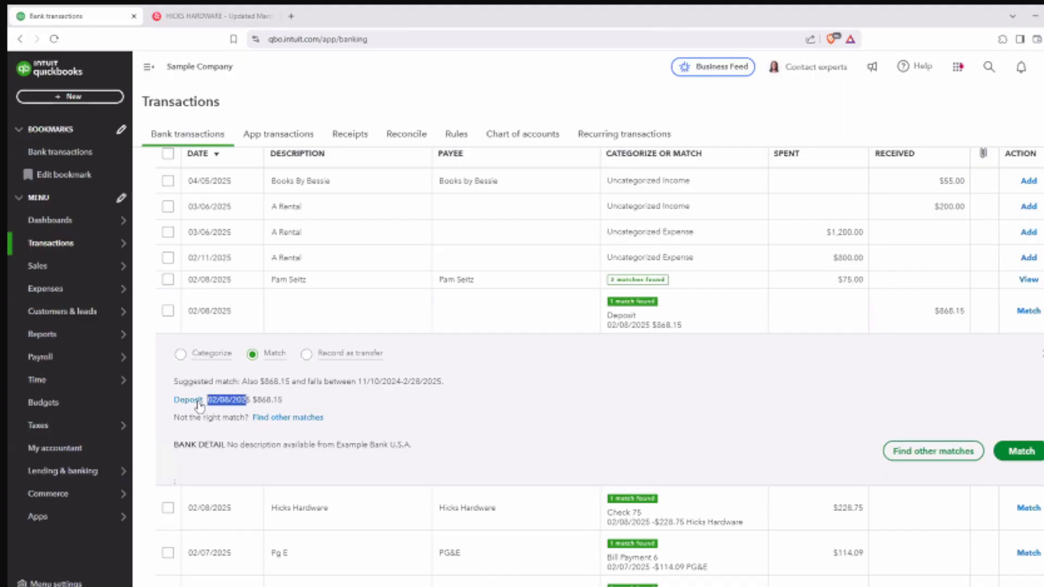
click(229, 401)
drag(257, 400, 291, 406)
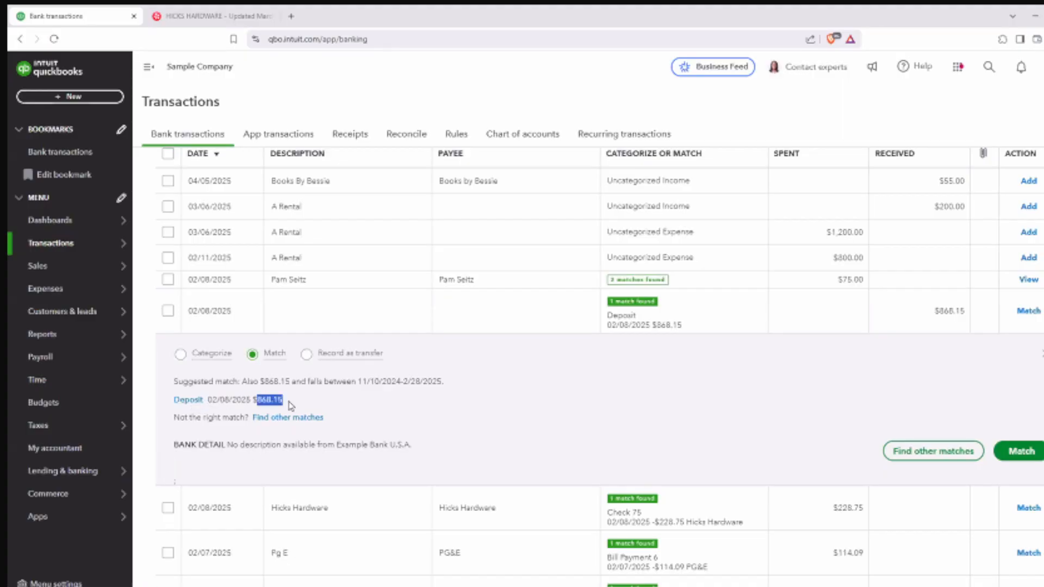
Step: Open the suggested deposit record, check its total, included payments and cash back amount, and return to the bank transactions
click(185, 400)
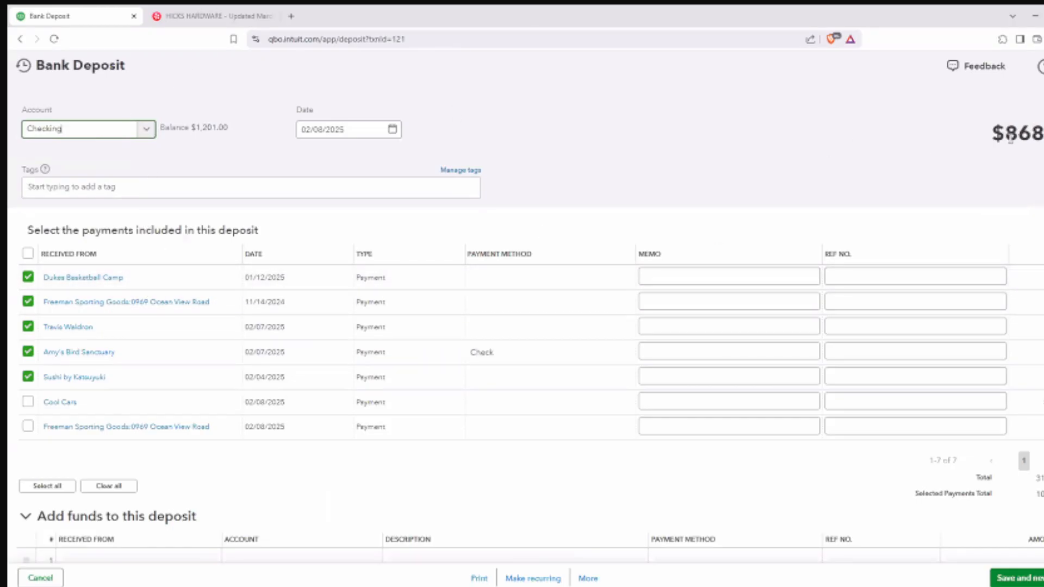
drag(1010, 137, 1041, 136)
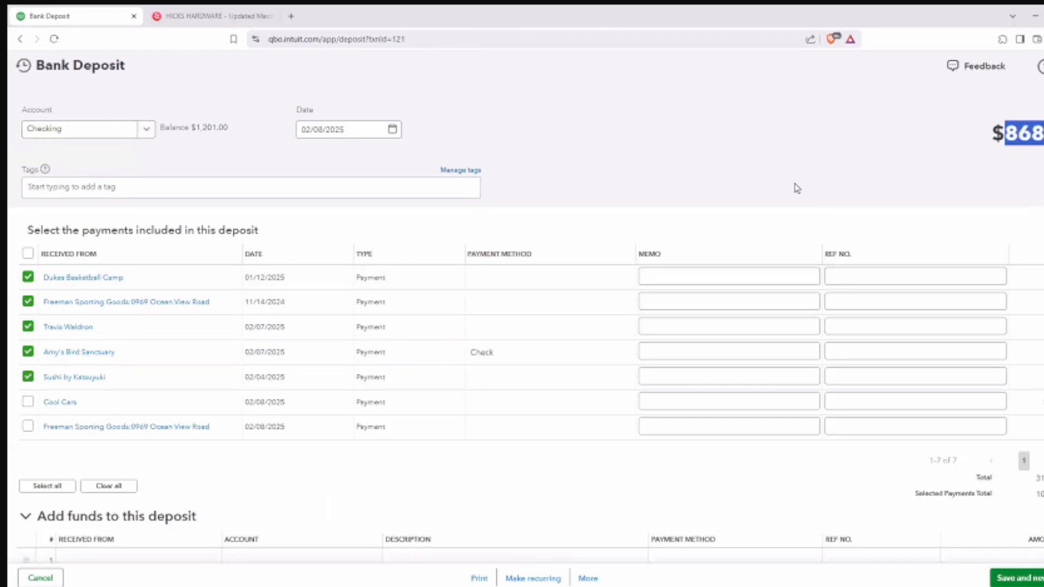
click(609, 193)
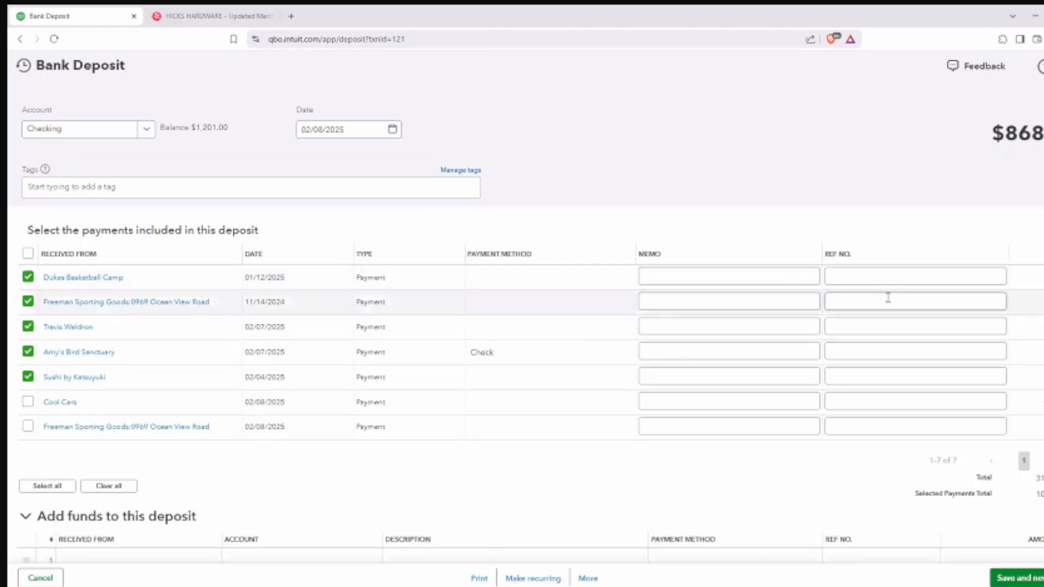
mouse_move(1040, 277)
mouse_down()
mouse_move(1040, 427)
mouse_move(1040, 278)
mouse_up()
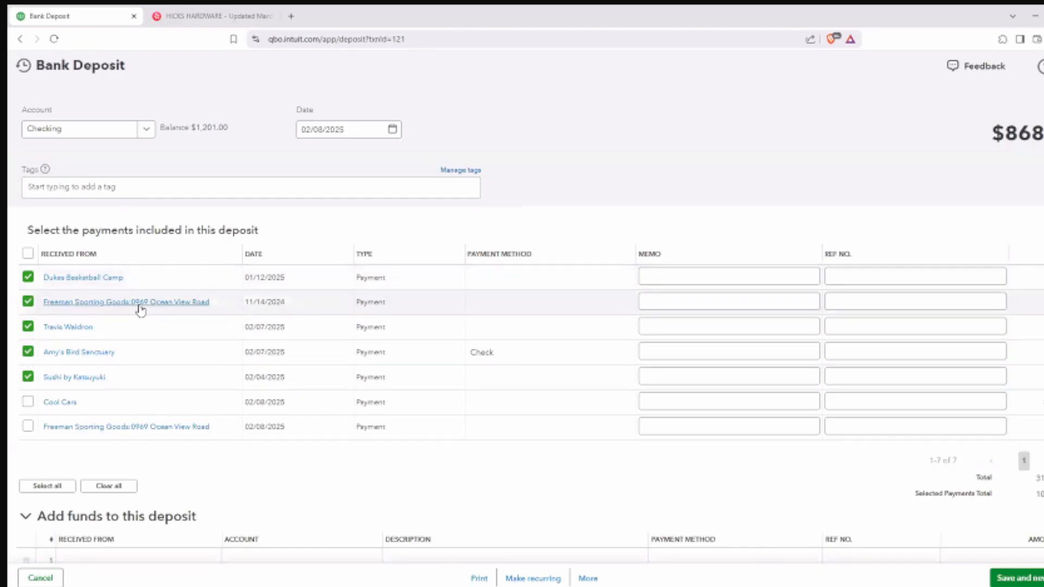
scroll(1011, 435, down, 2)
scroll(1000, 457, down, 3)
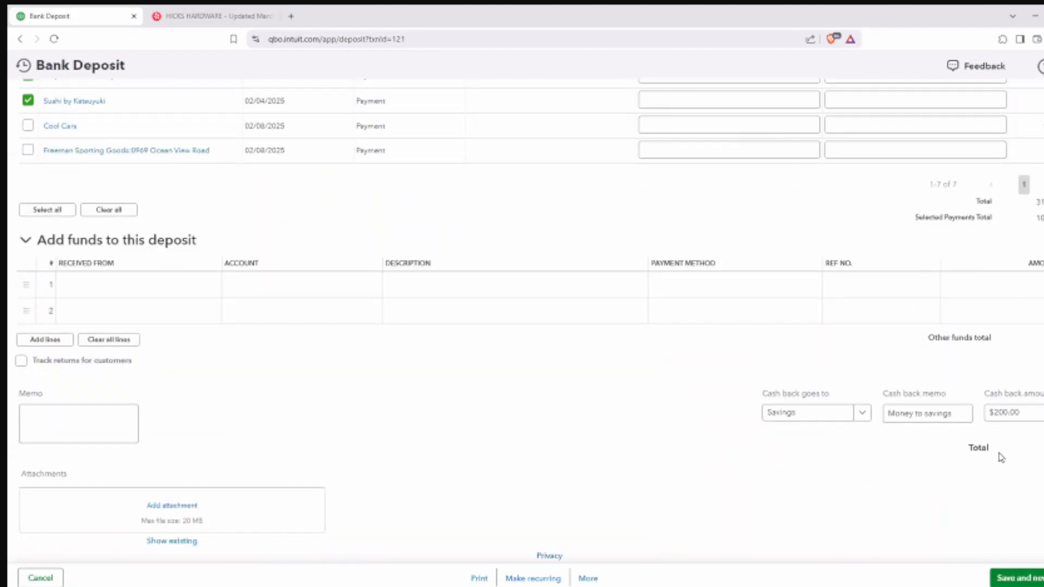
click(1042, 419)
scroll(743, 443, up, 5)
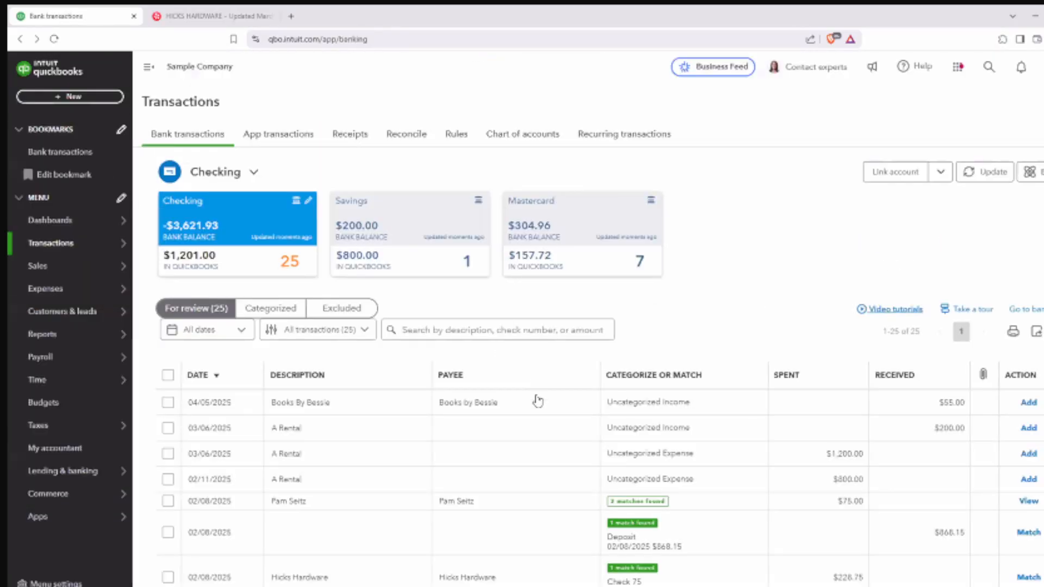
Step: View the Categorize options for the $868.15 deposit and switch it back to Match
scroll(538, 401, down, 2)
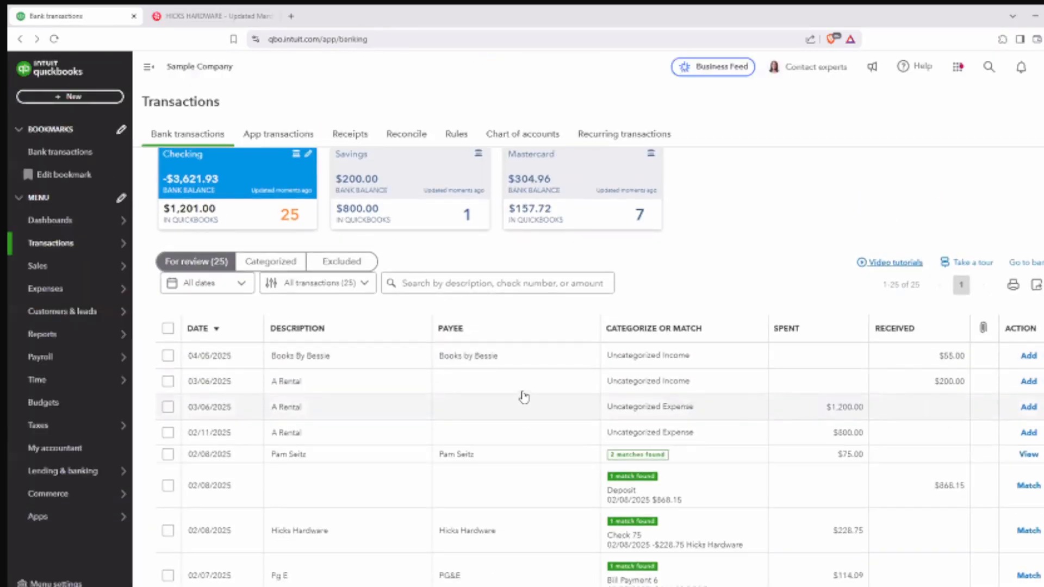
click(560, 417)
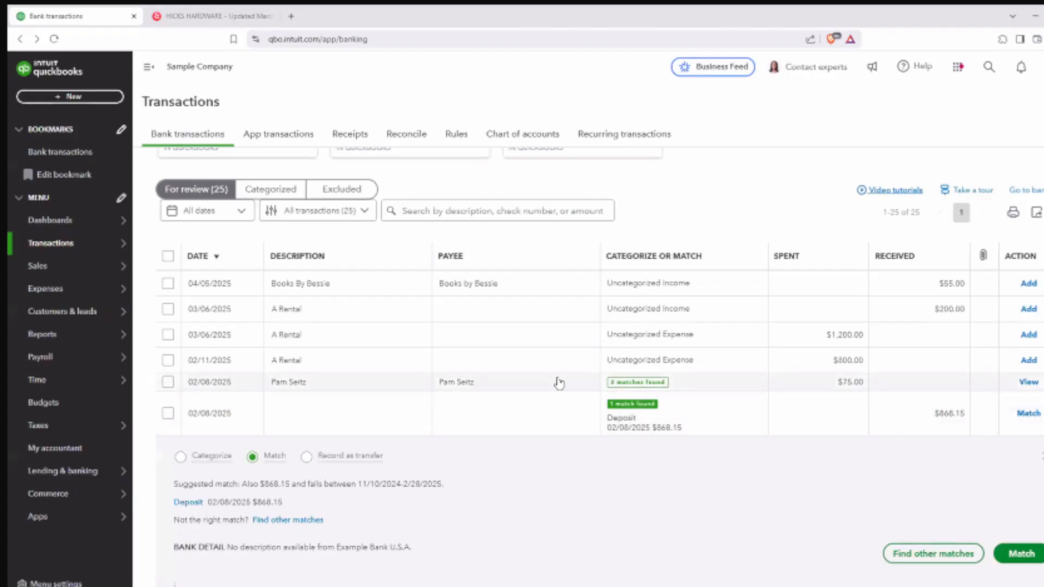
scroll(185, 383, down, 2)
click(181, 344)
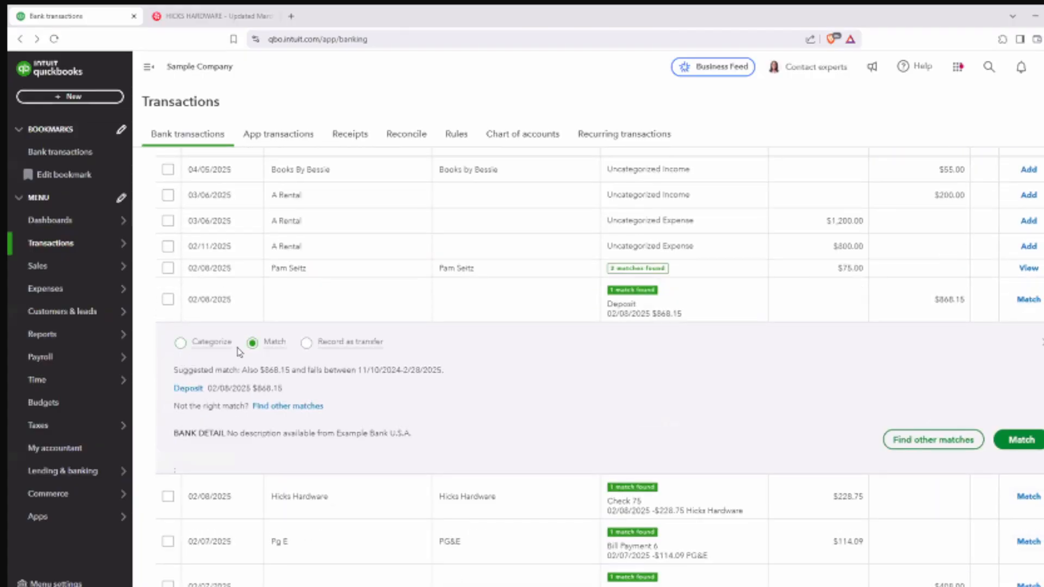
scroll(505, 386, down, 1)
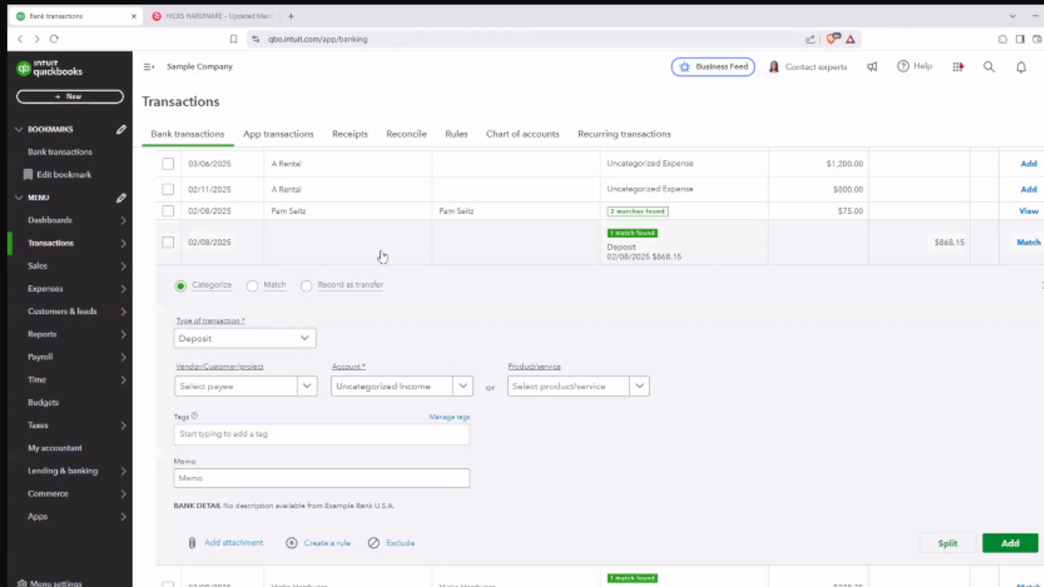
click(339, 253)
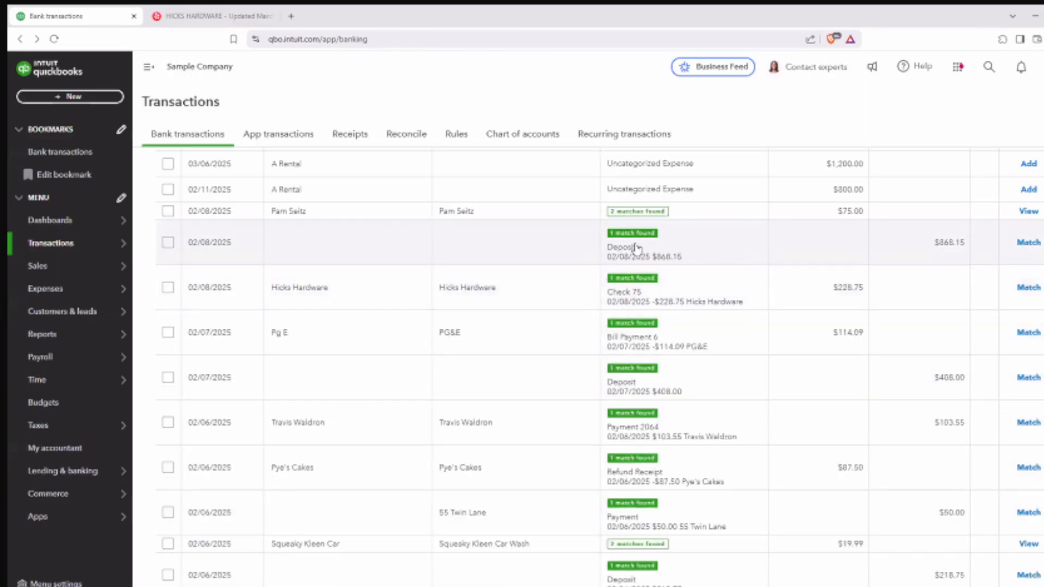
click(690, 254)
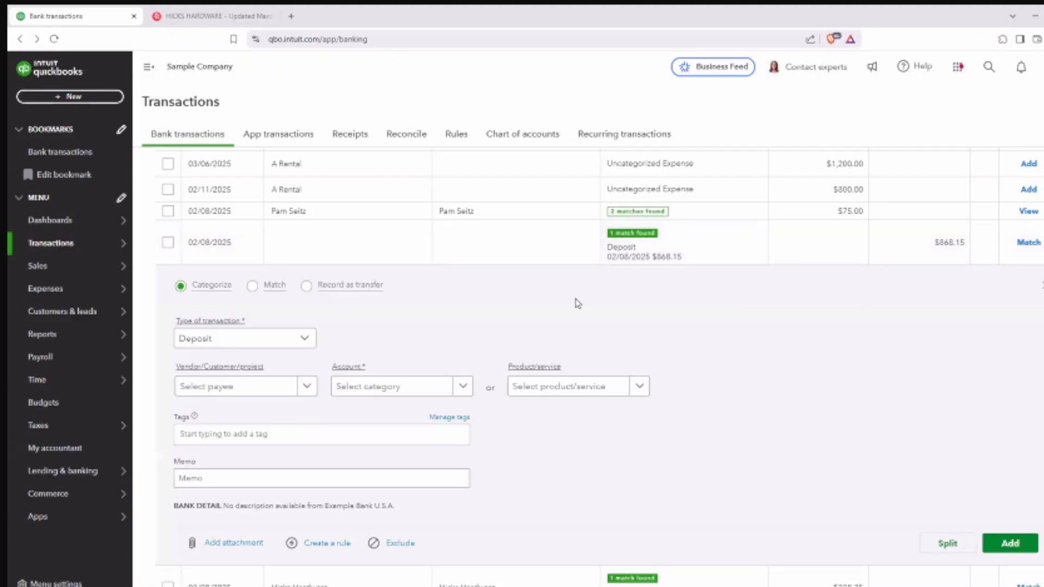
click(254, 287)
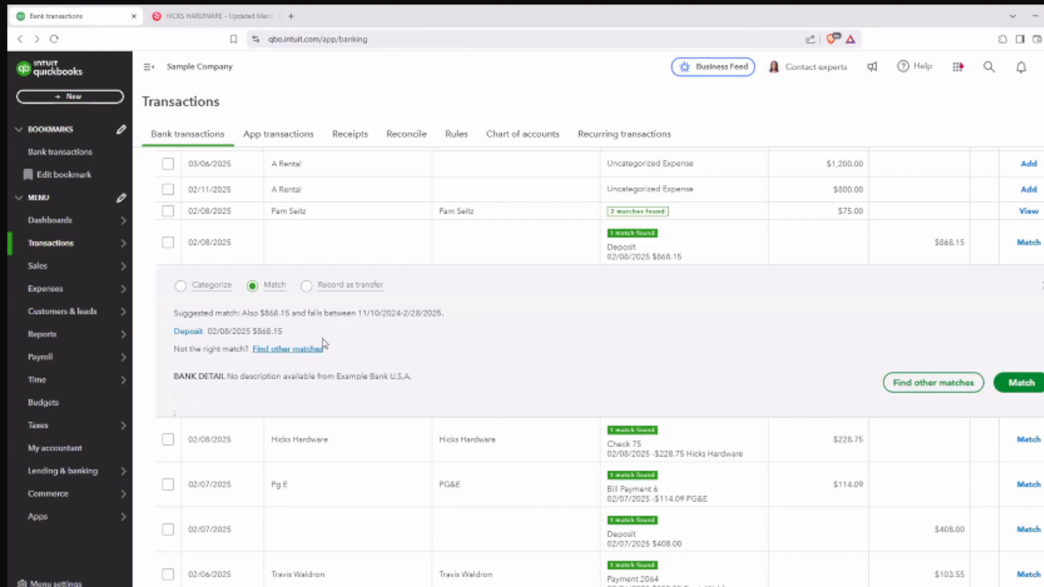
Step: Look through the other possible matches for the $868.15 deposit, and return to its suggested match
click(303, 352)
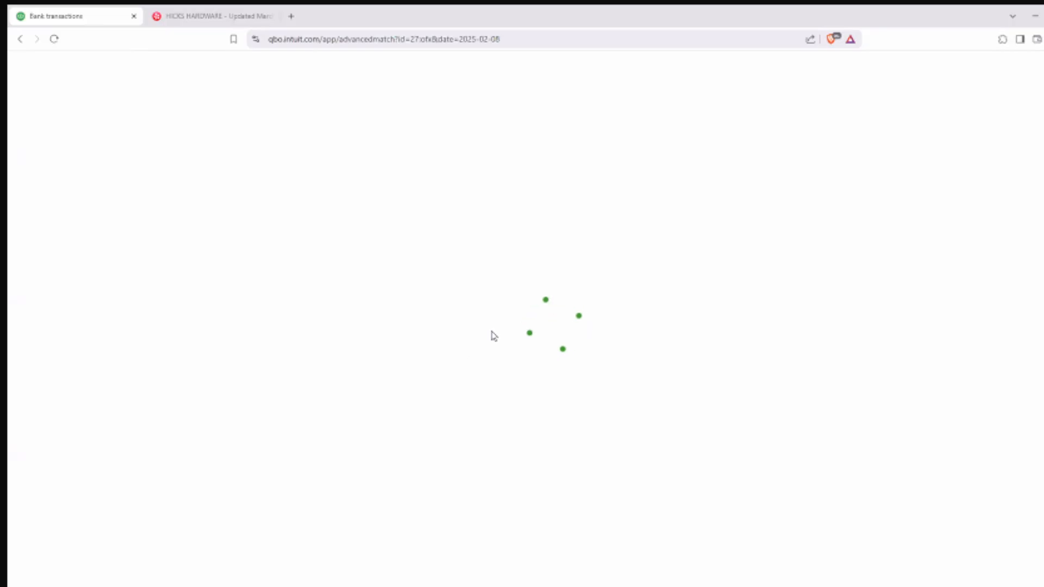
scroll(368, 345, down, 7)
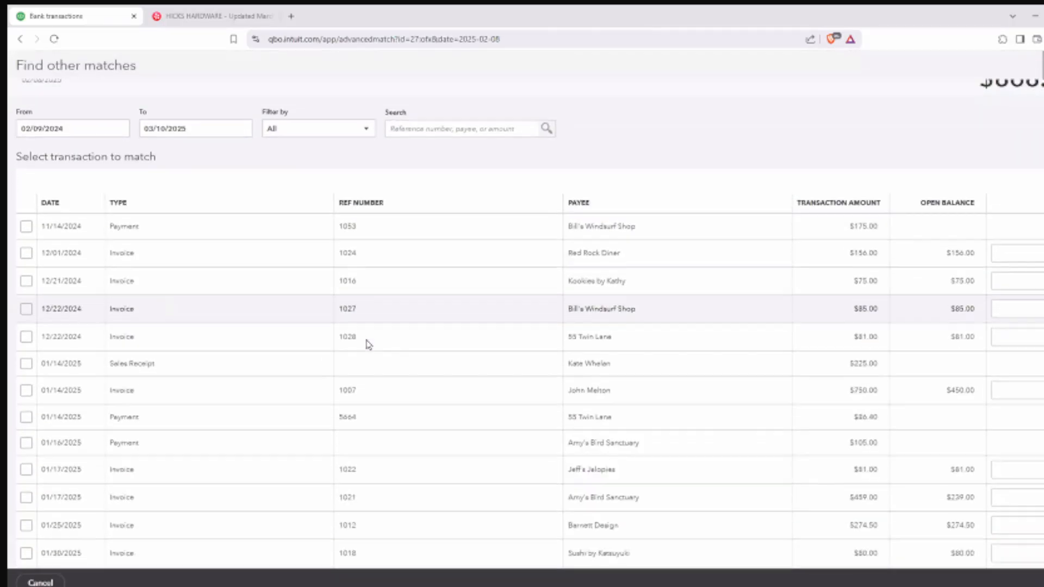
scroll(324, 277, up, 7)
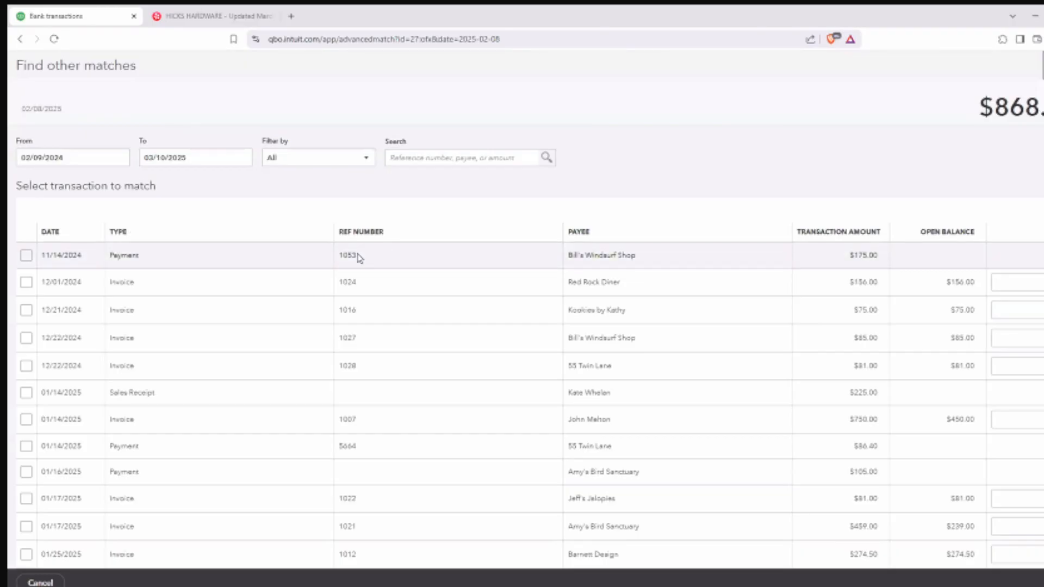
click(1043, 65)
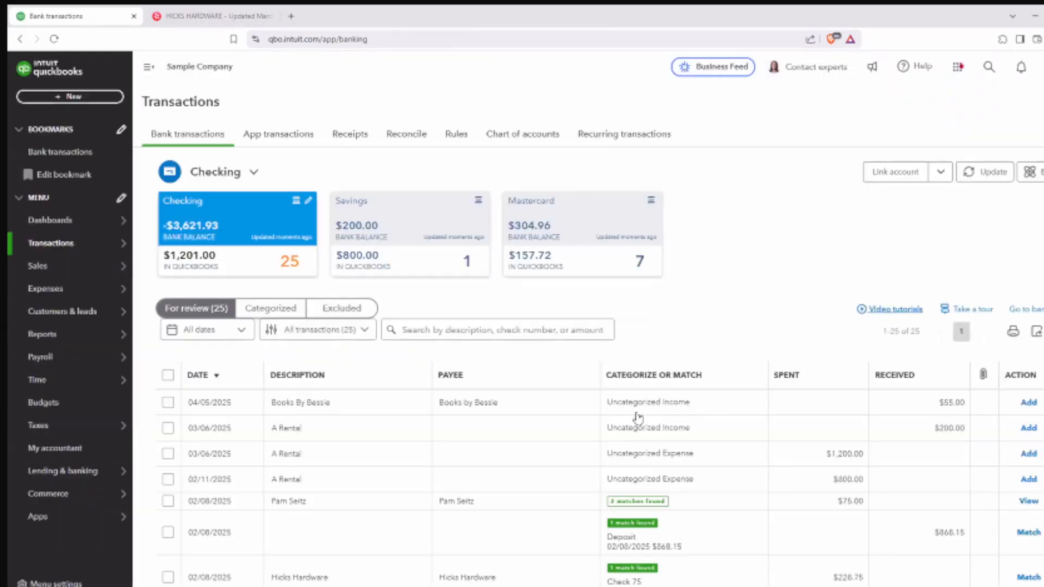
scroll(695, 450, down, 3)
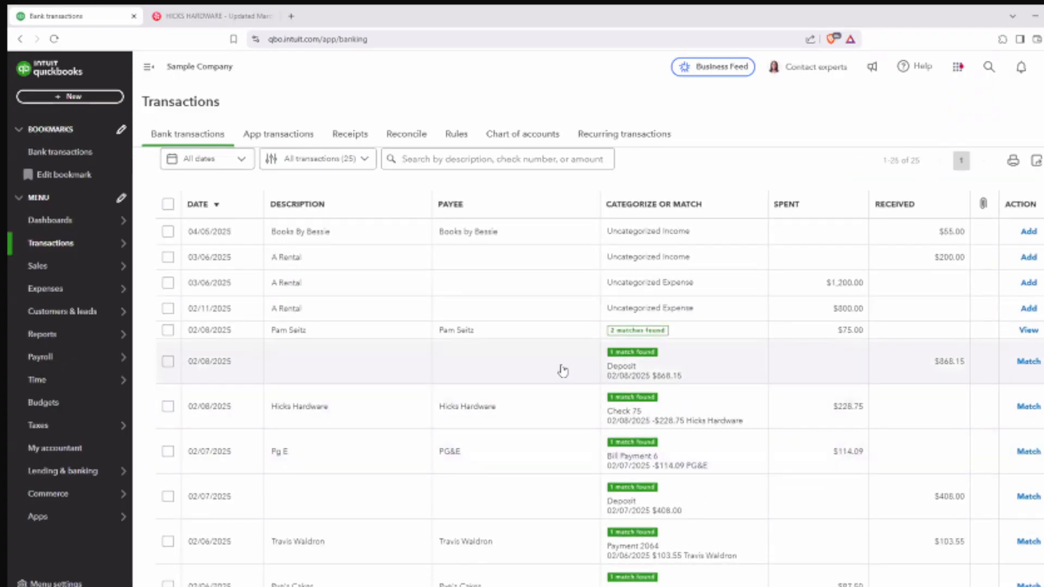
click(563, 371)
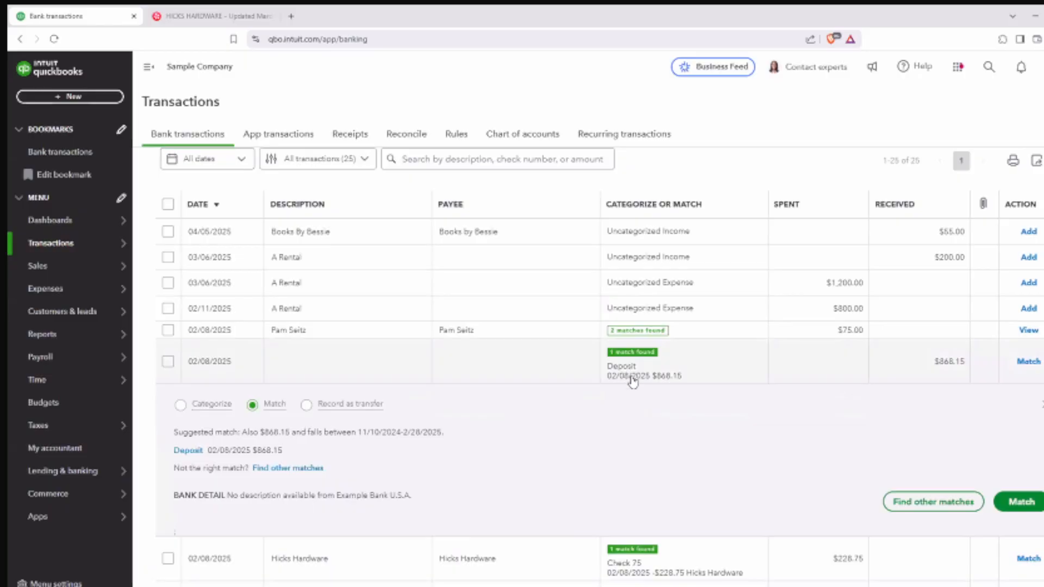
Step: Start a new bank deposit into the Checking account and look at its date setting
click(94, 97)
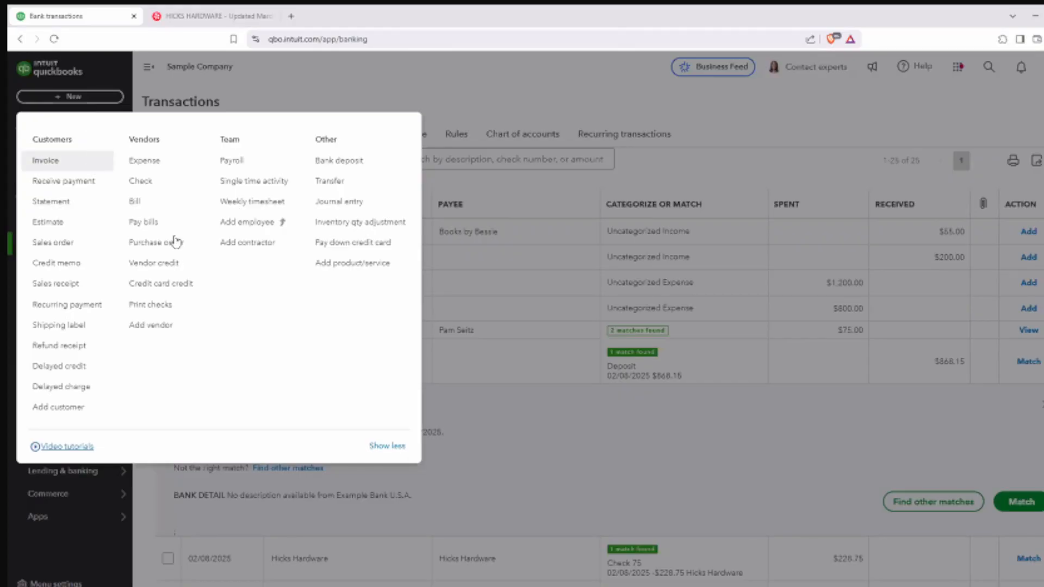
click(353, 161)
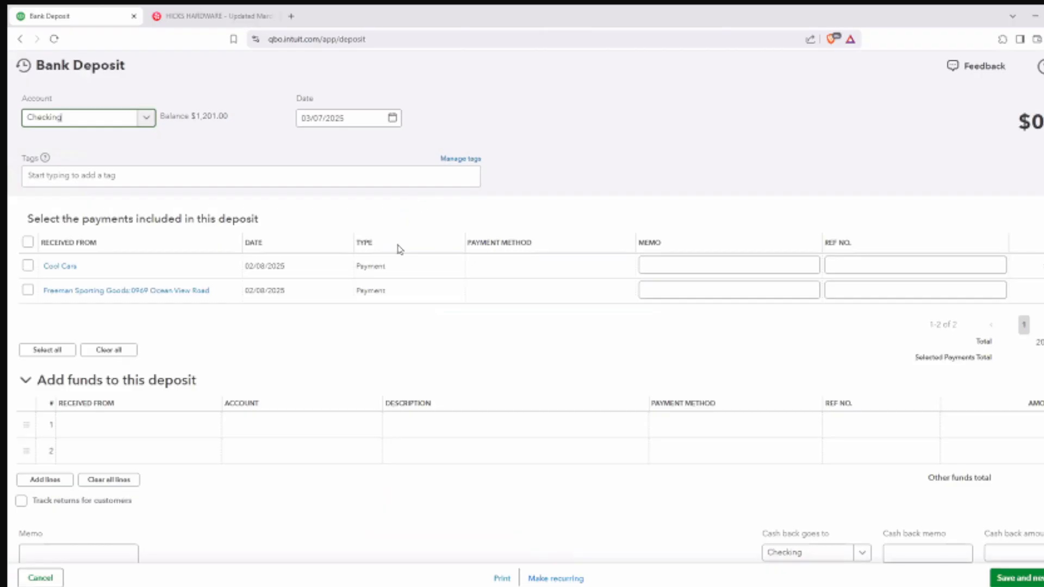
click(147, 117)
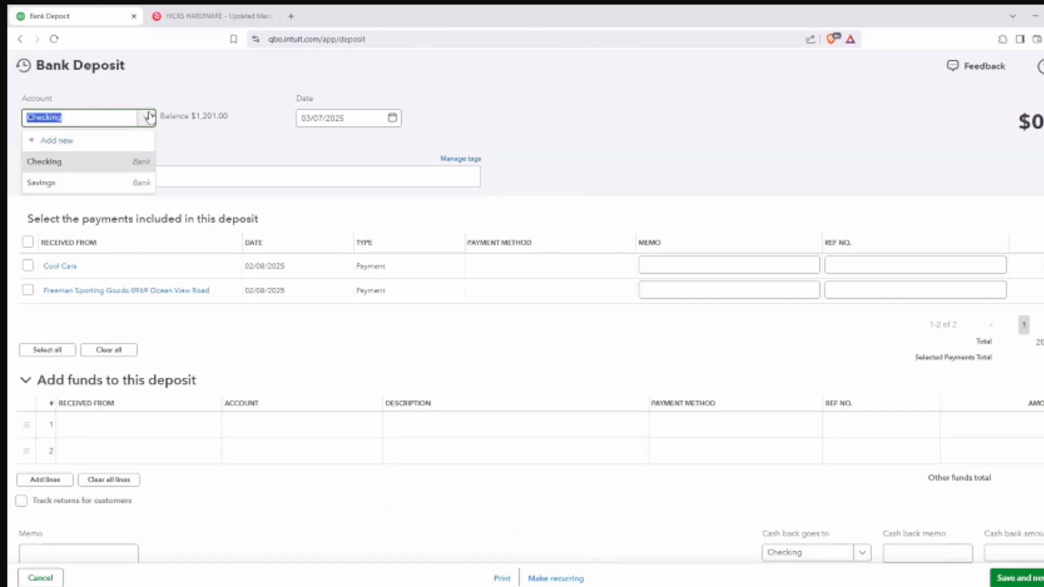
click(94, 162)
click(246, 150)
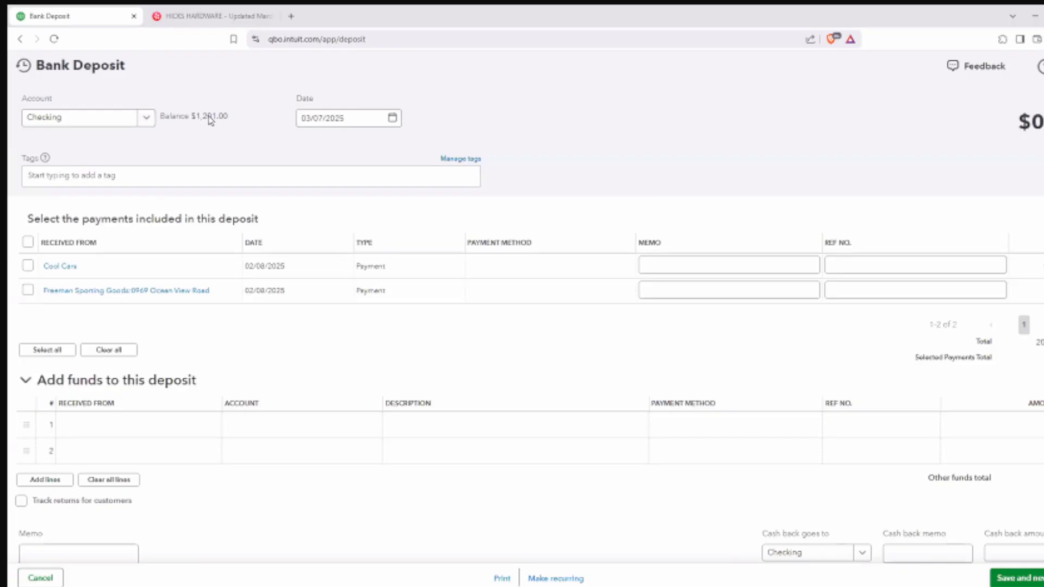
click(393, 118)
click(393, 119)
click(485, 110)
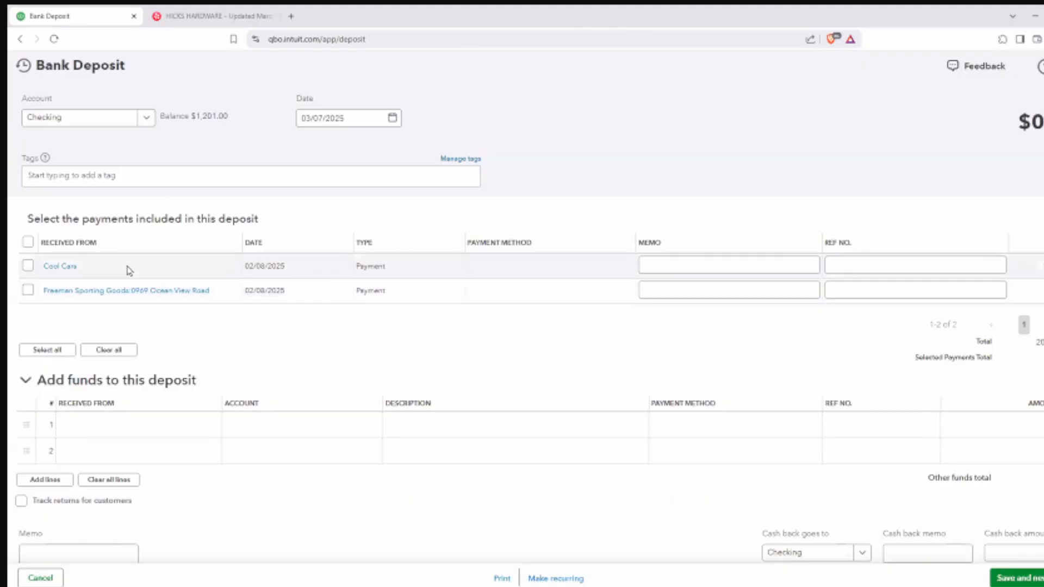
Step: Include the Cool Cars and Freeman Sporting Goods payments in the new bank deposit
click(28, 266)
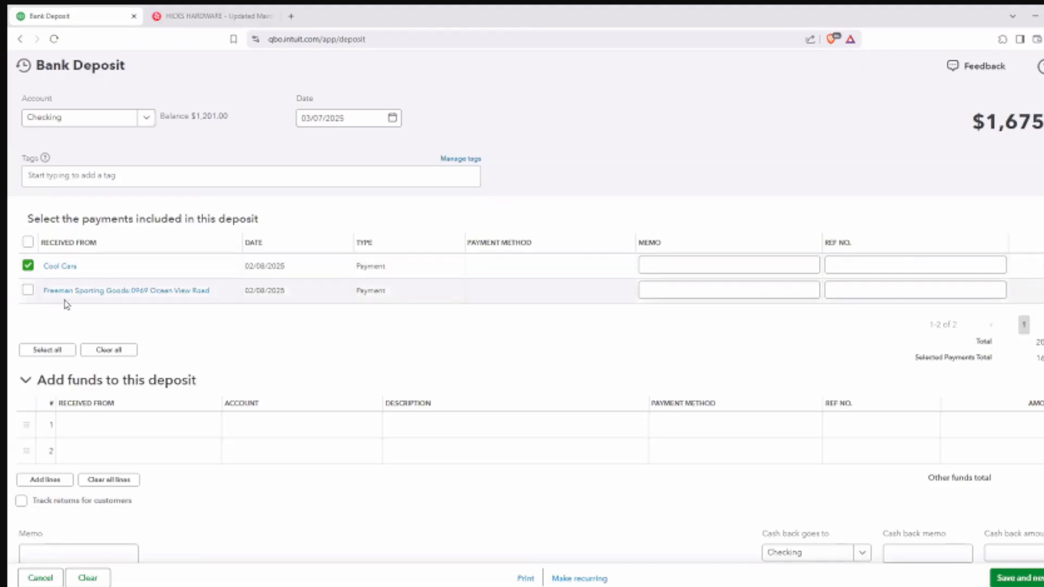
click(27, 291)
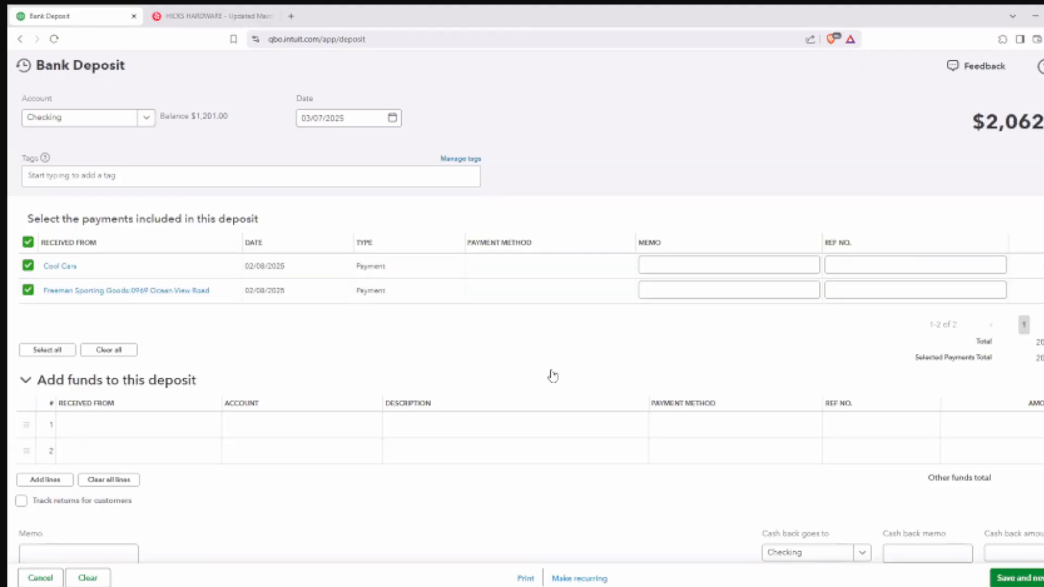
scroll(732, 376, down, 2)
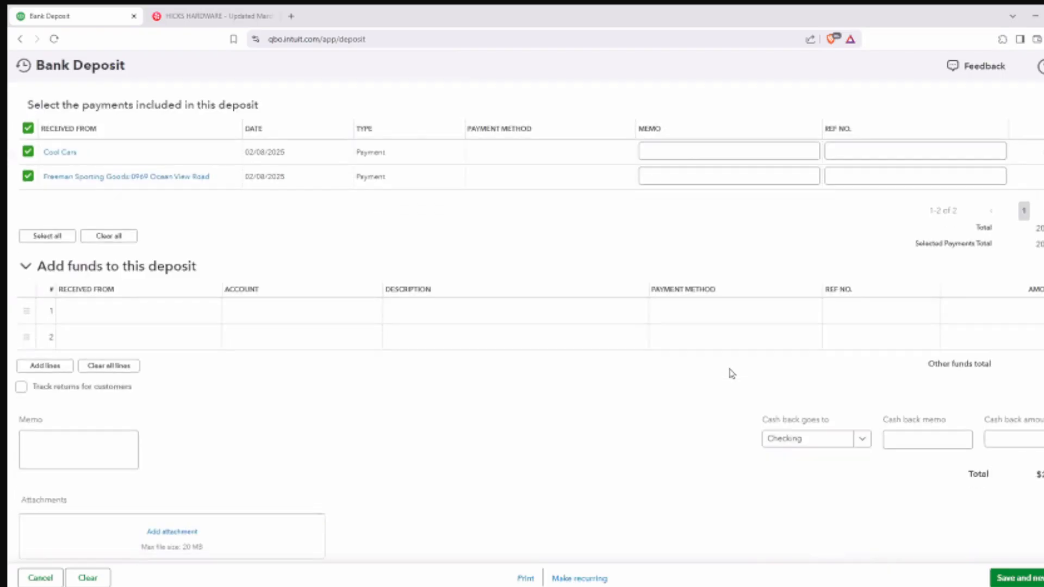
scroll(730, 371, up, 2)
scroll(728, 371, down, 3)
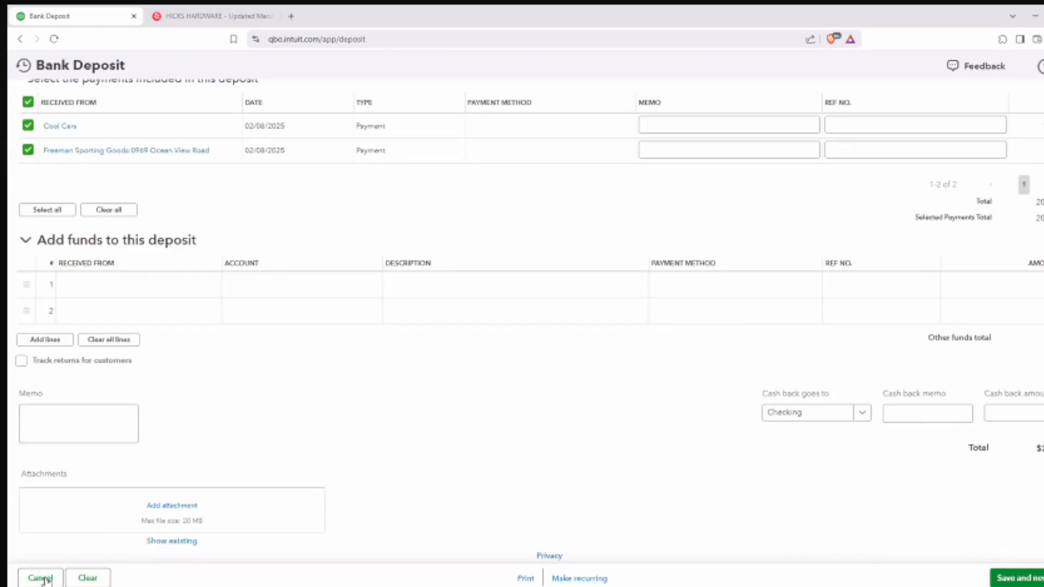
Step: Choose Checking as the account the deposit's cash back goes to, and inspect the cash back memo and amount fields
click(916, 414)
click(863, 415)
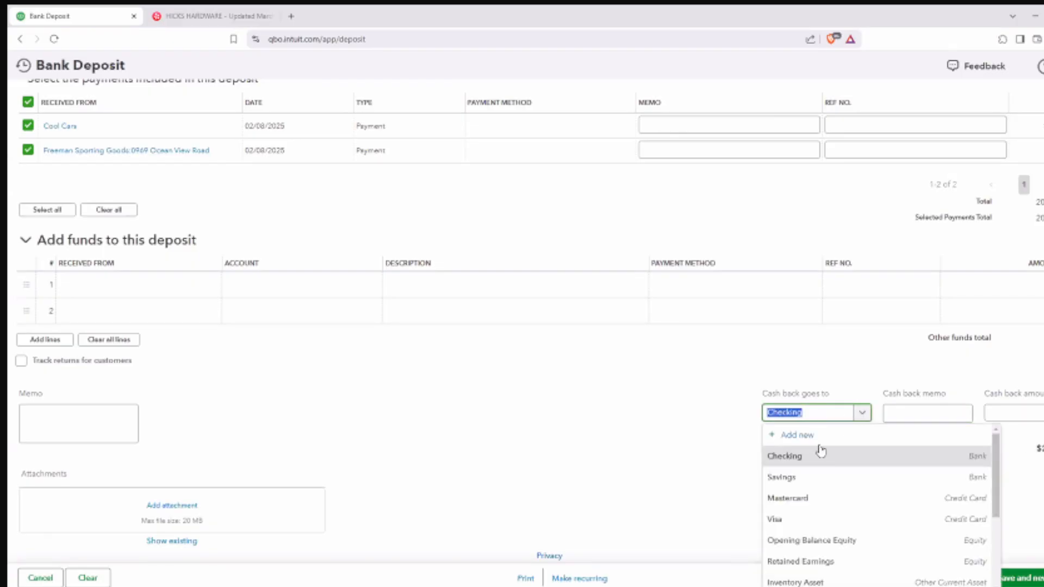
click(810, 465)
key(Tab)
key(Tab)
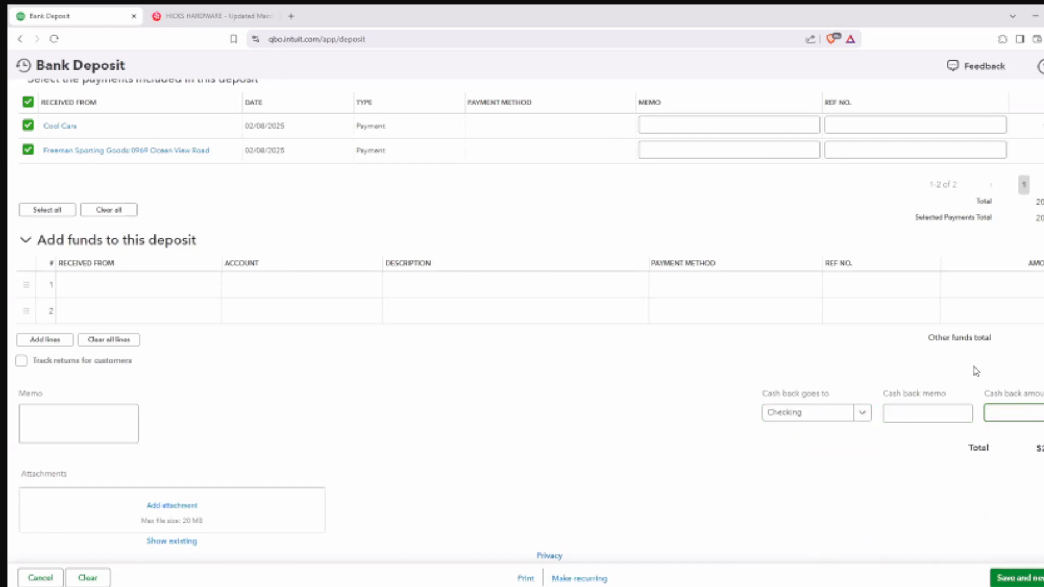
scroll(982, 460, up, 2)
scroll(984, 458, down, 2)
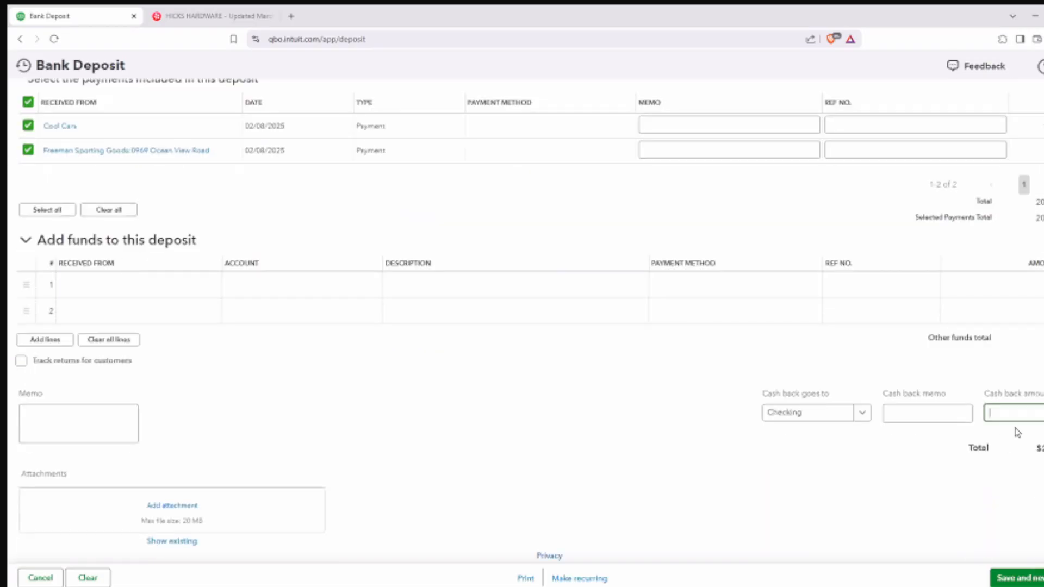
click(953, 410)
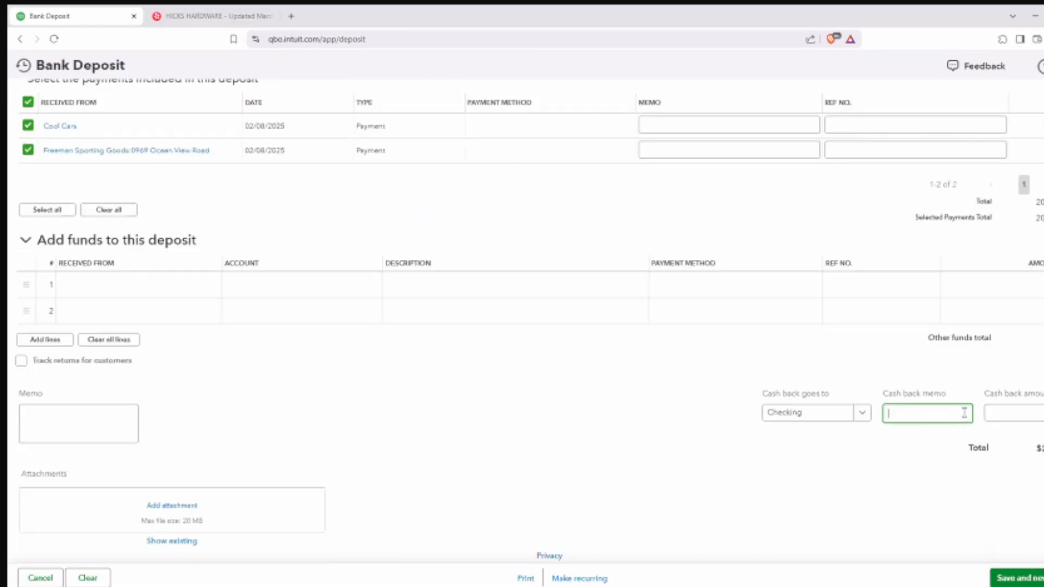
Step: Review the deposit form from account to cash back, discard the new deposit and return to the bank transactions
scroll(940, 405, up, 3)
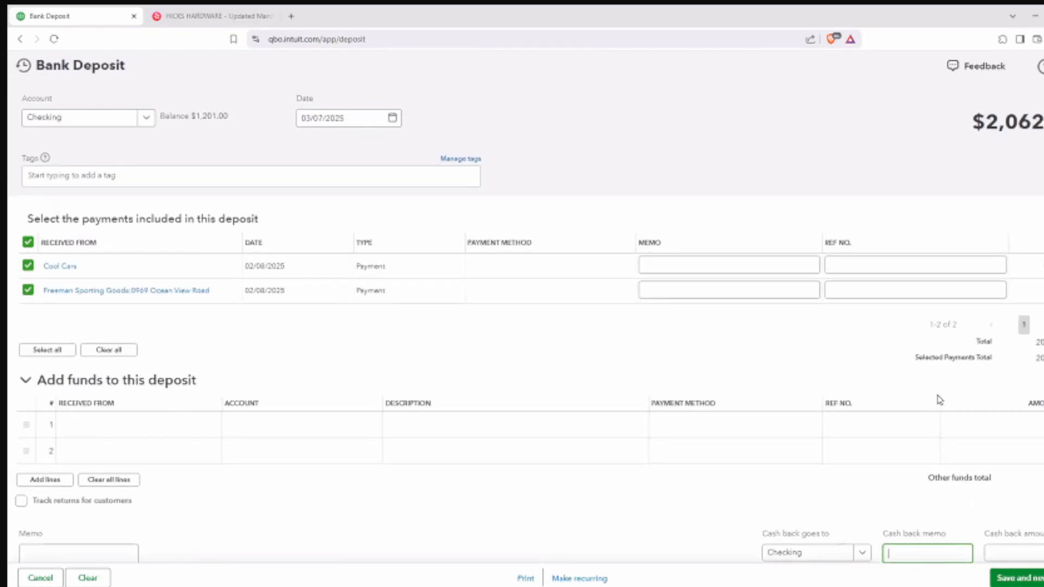
scroll(294, 245, down, 3)
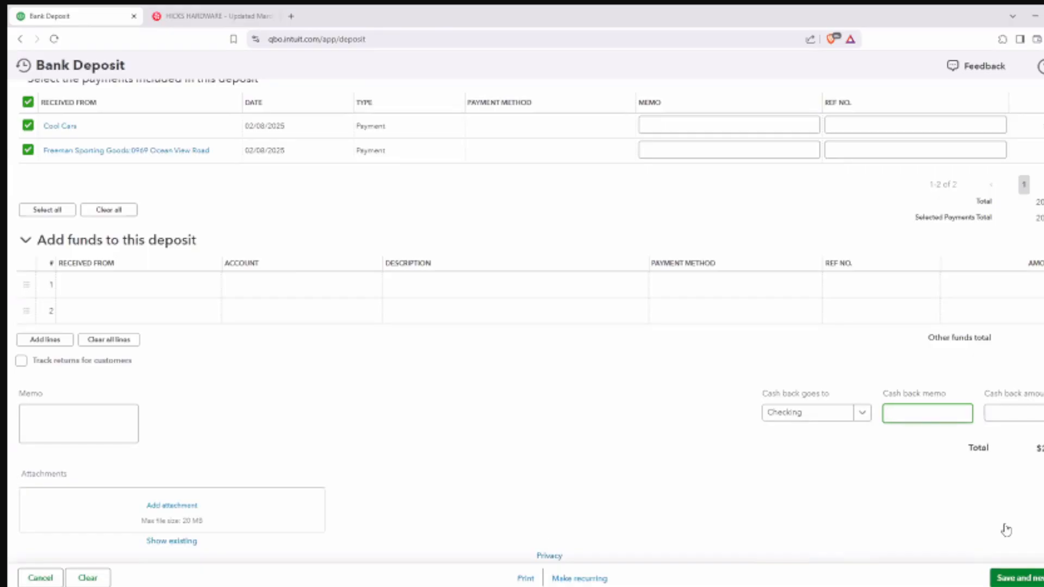
scroll(650, 313, up, 3)
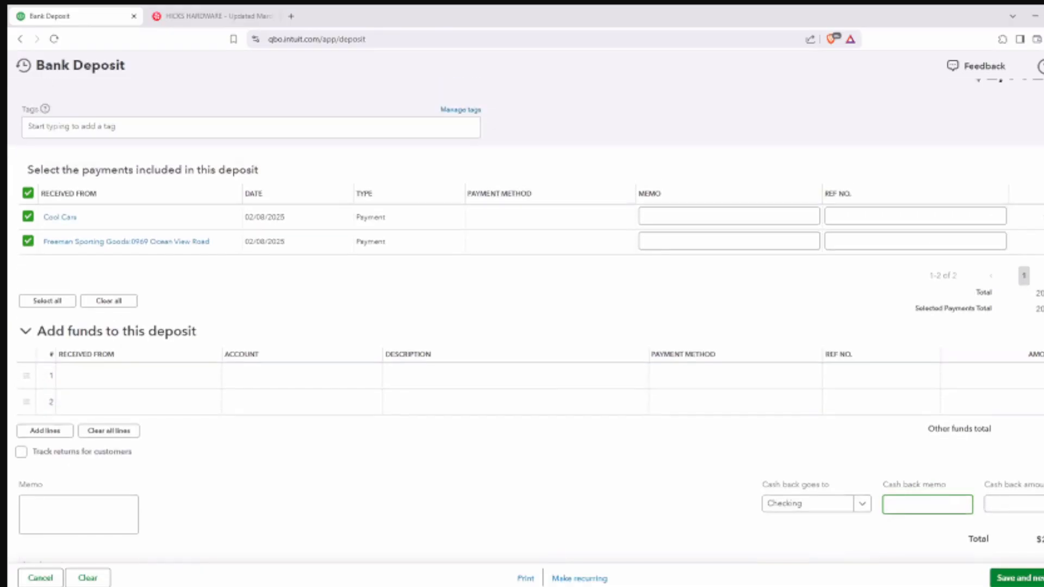
scroll(500, 194, up, 1)
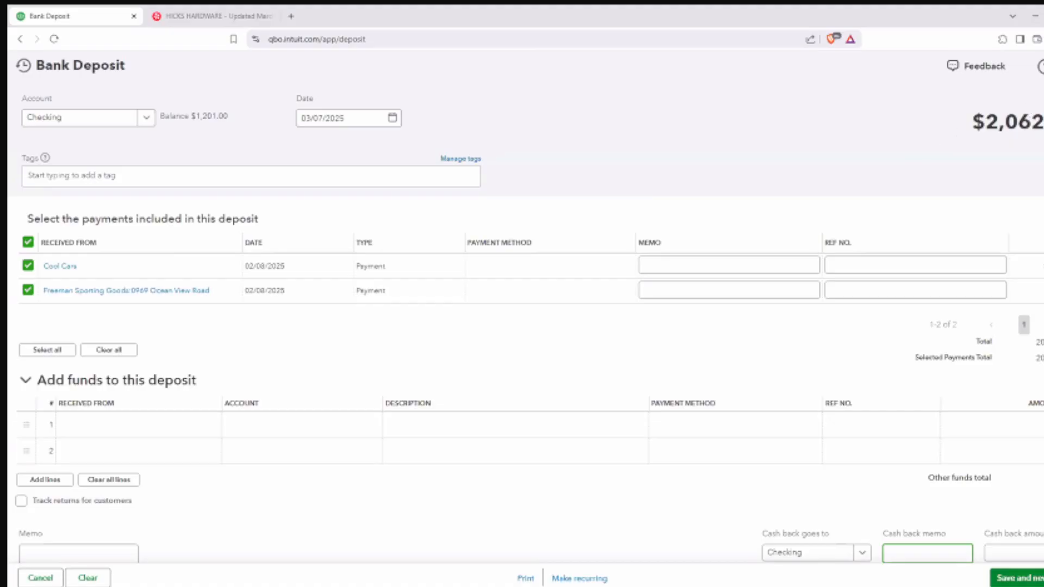
click(1043, 65)
click(604, 345)
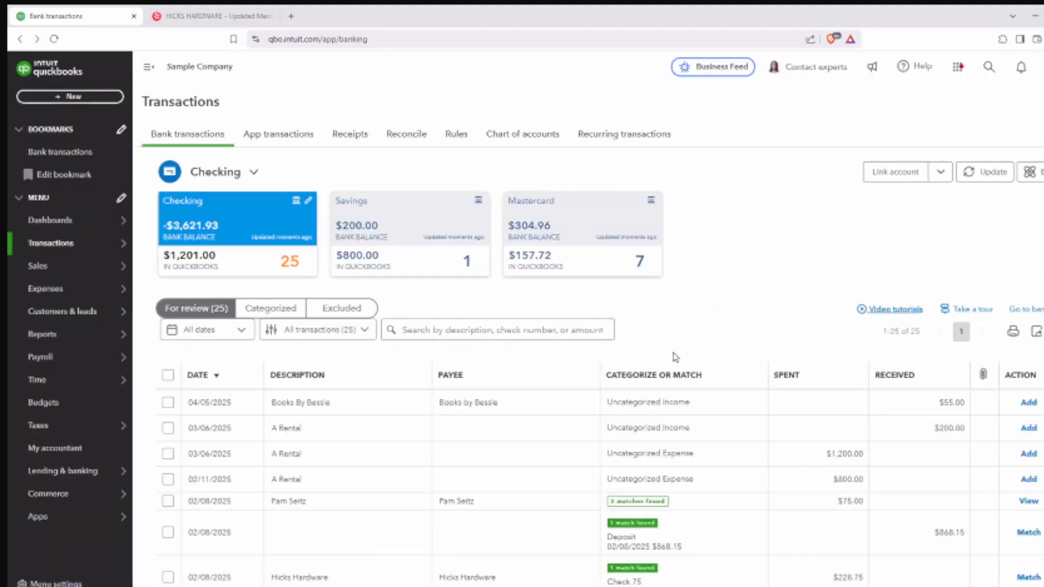
Step: Match the 02/08/2025 bank deposit of $868.15 to its suggested deposit record
scroll(572, 384, down, 2)
scroll(574, 383, down, 2)
click(666, 348)
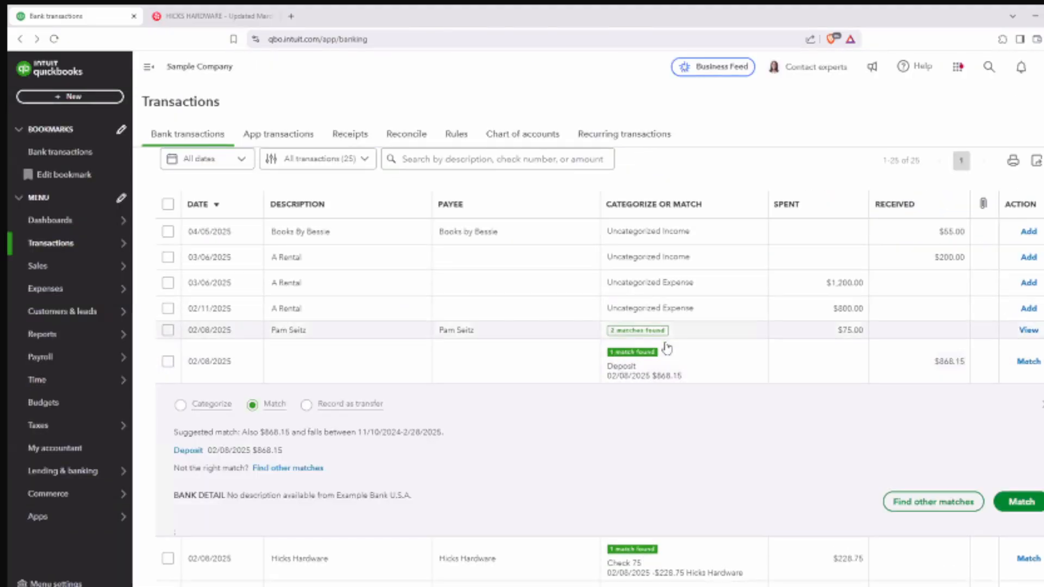
scroll(672, 360, down, 3)
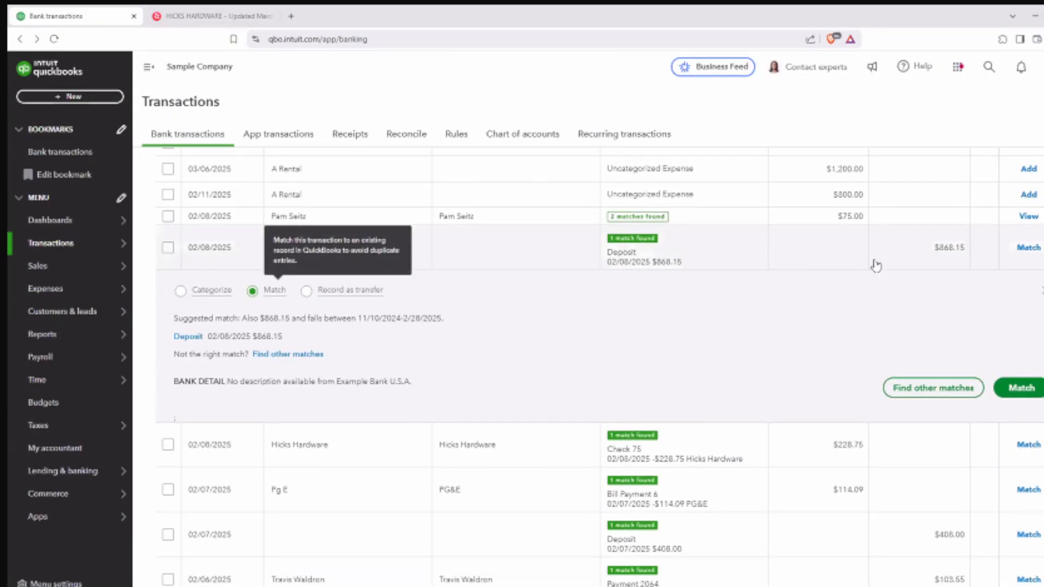
click(1026, 249)
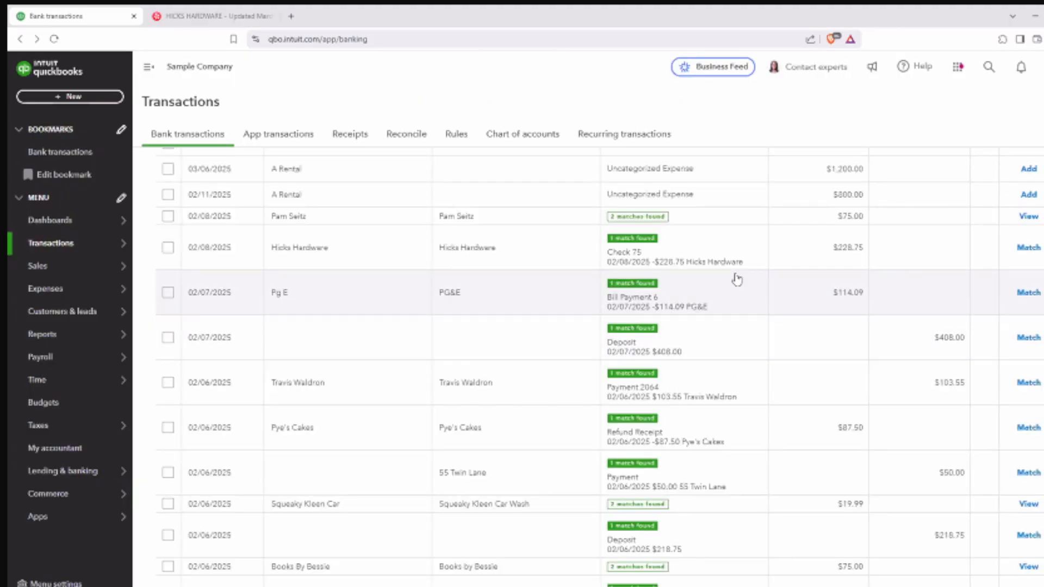
Step: Expand the 02/06/2025 Squeaky Kleen Car Wash transaction of $19.99 and examine the dates and payees of its suggested matches
scroll(753, 381, down, 2)
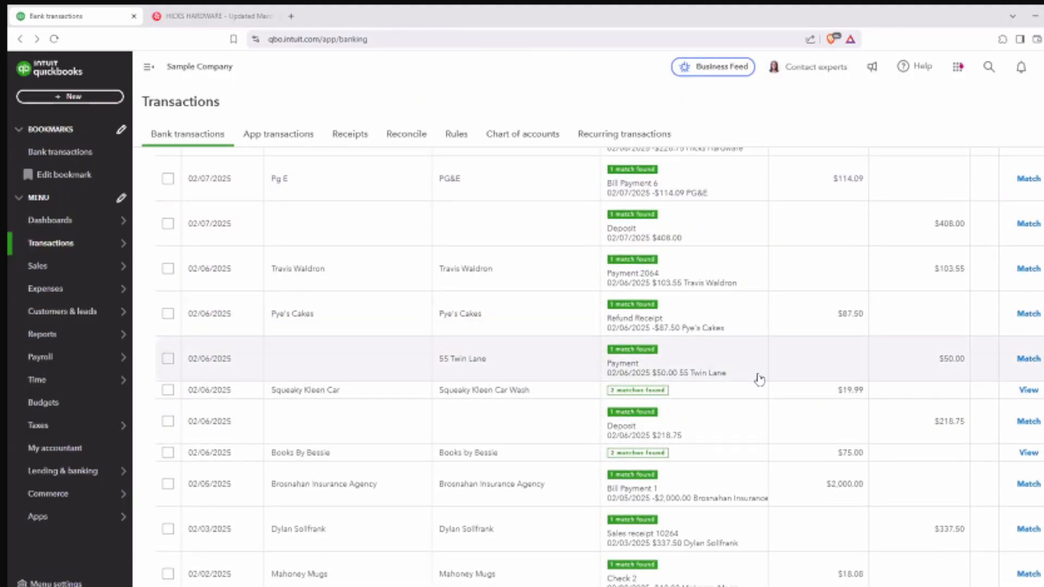
scroll(720, 305, down, 2)
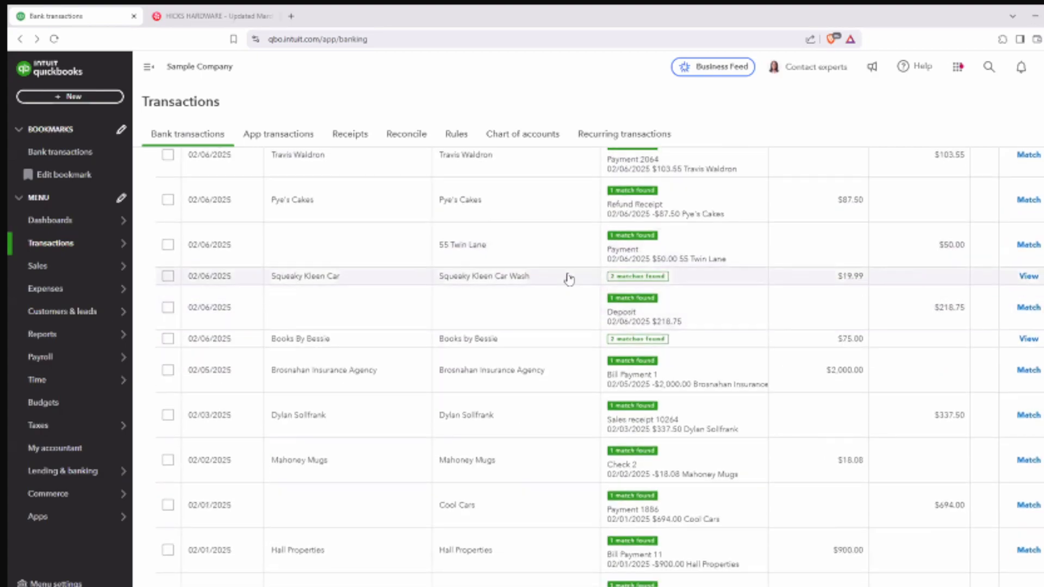
click(624, 280)
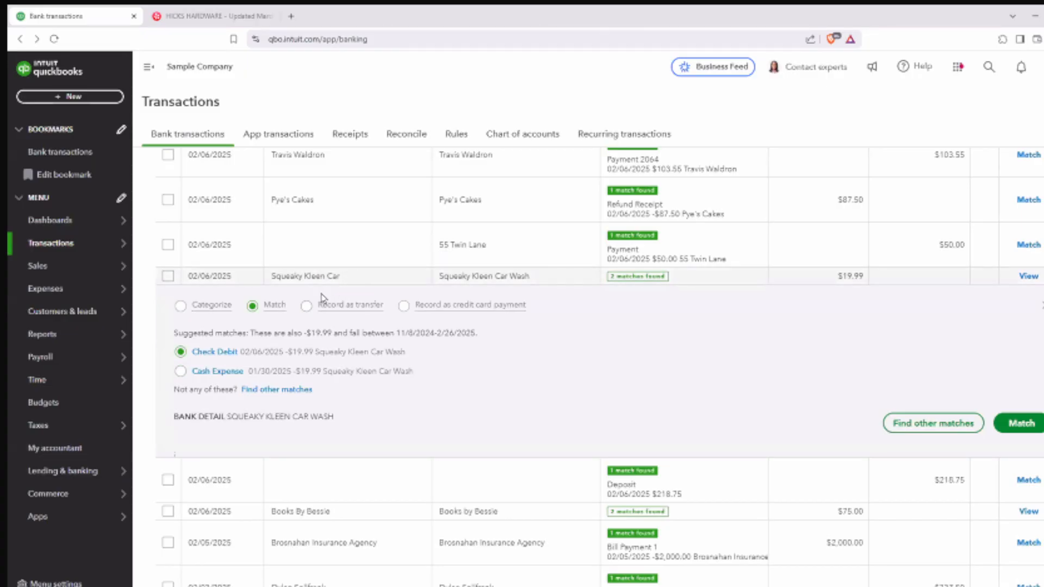
drag(325, 360, 402, 352)
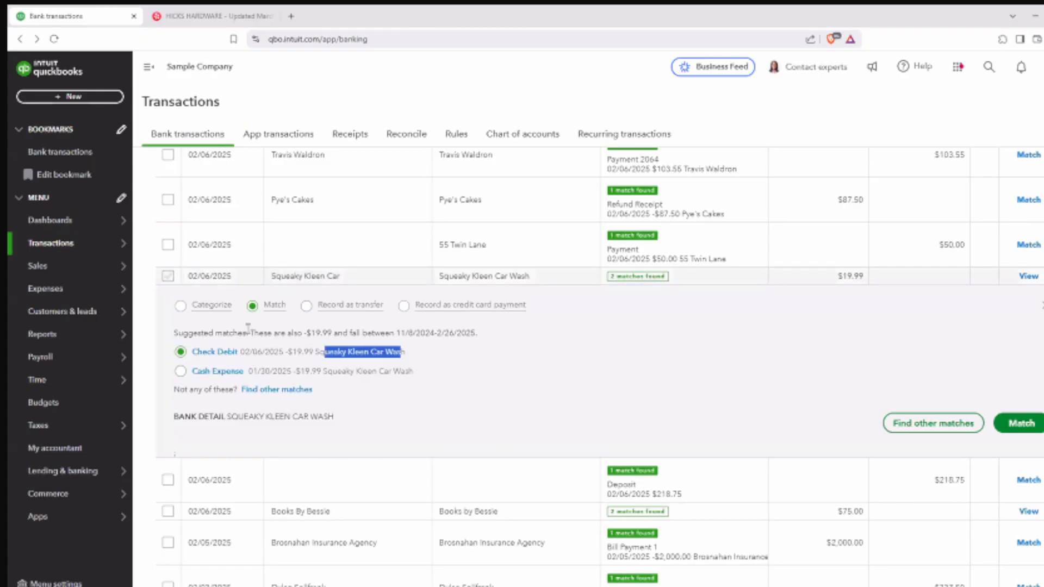
Step: Compare the Squeaky Kleen Car Wash match options and look through the older transactions awaiting review
scroll(498, 359, down, 1)
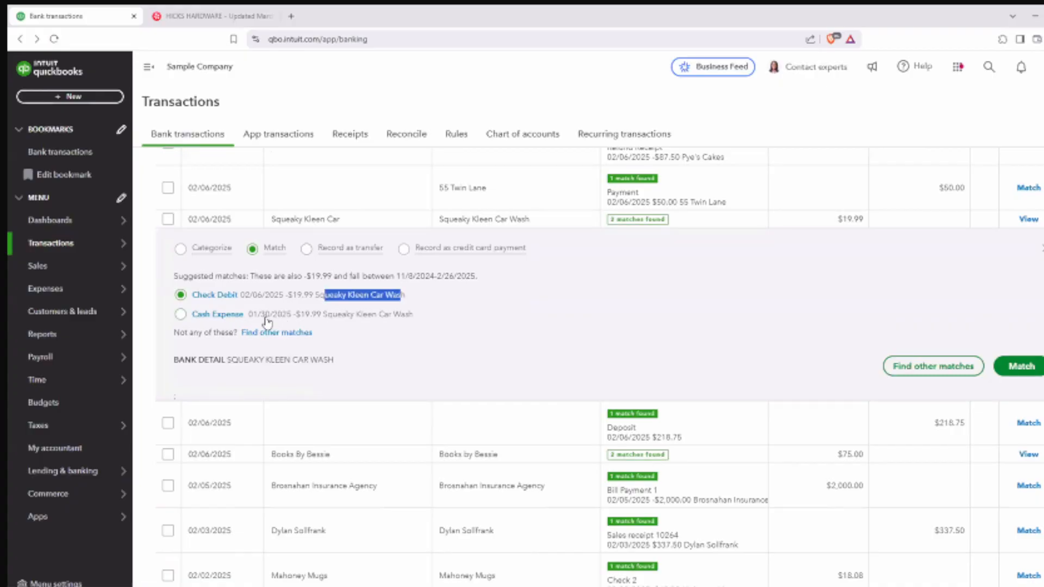
scroll(435, 366, down, 4)
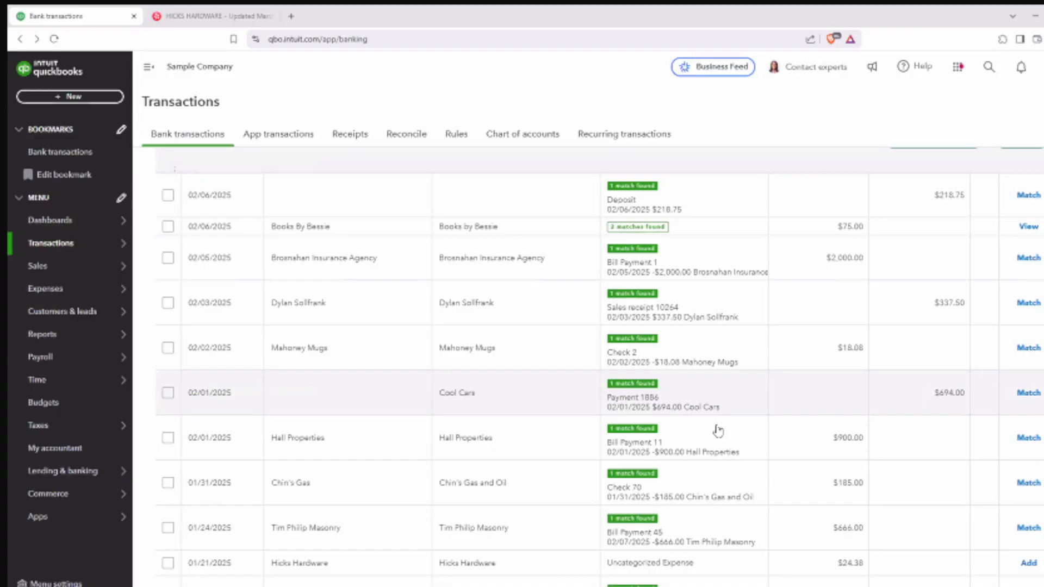
scroll(475, 450, down, 3)
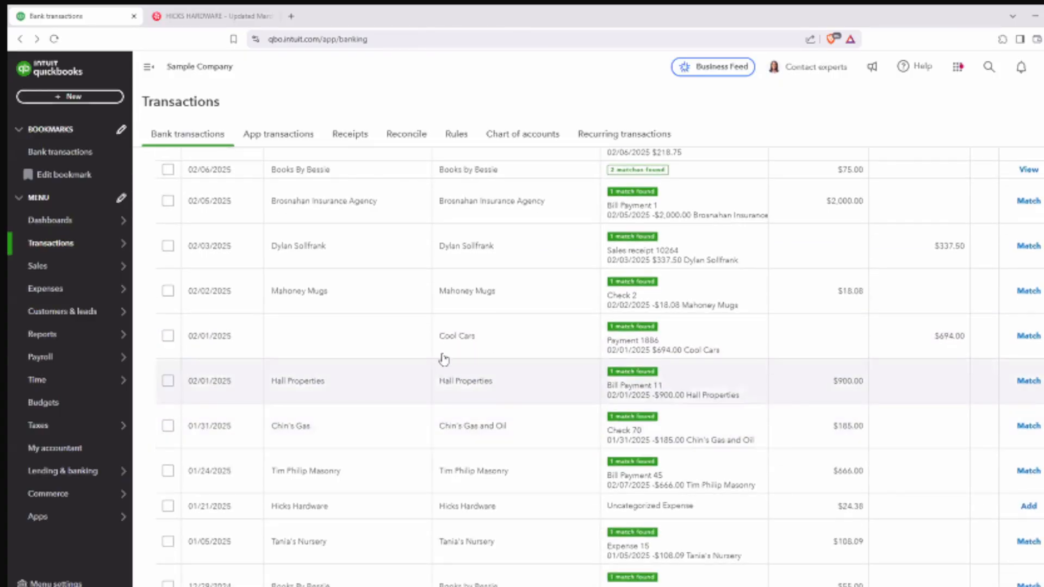
scroll(448, 364, down, 1)
scroll(448, 364, up, 5)
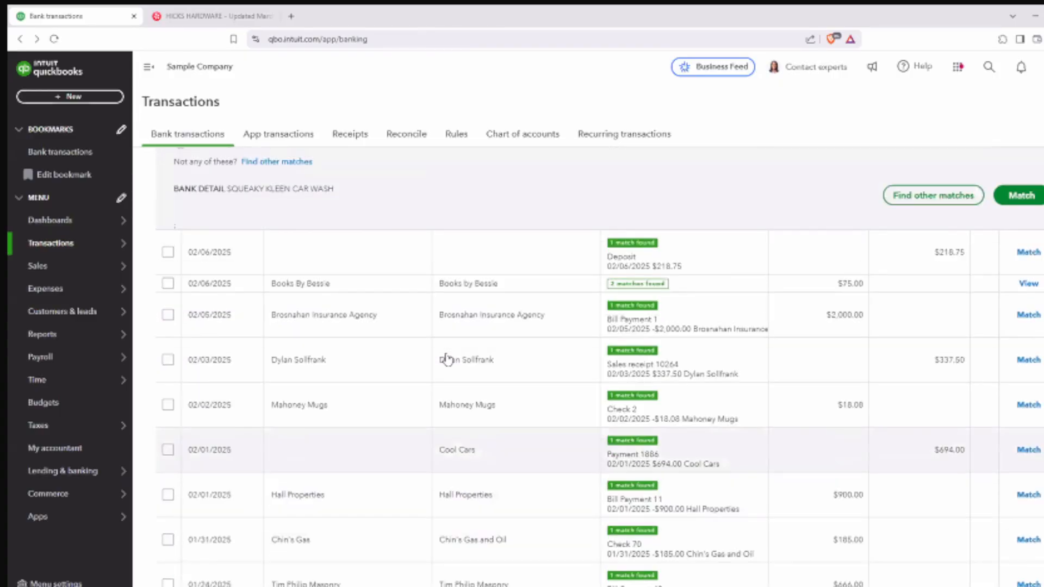
scroll(500, 278, up, 2)
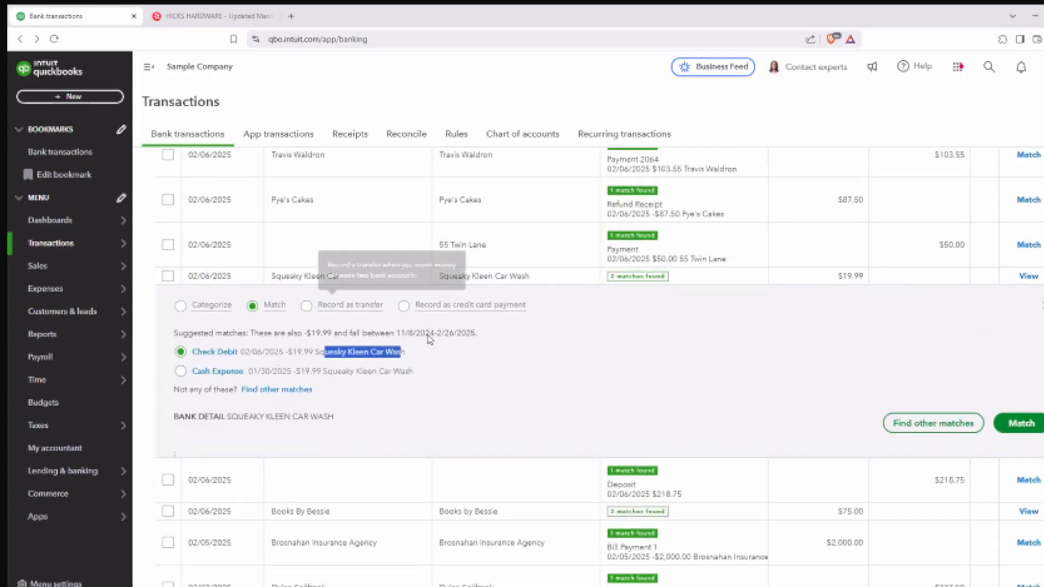
scroll(858, 321, down, 5)
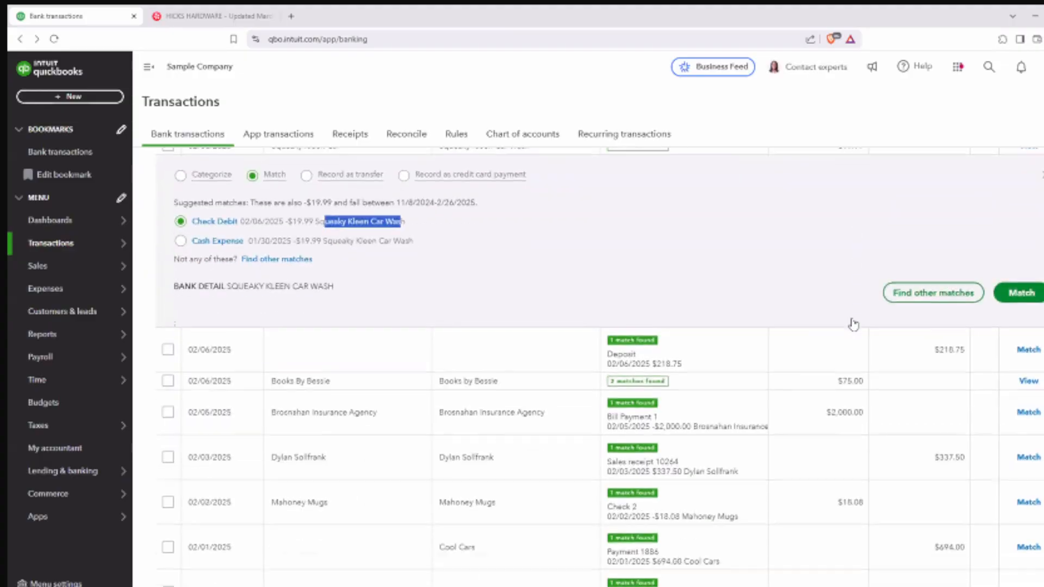
scroll(852, 321, down, 3)
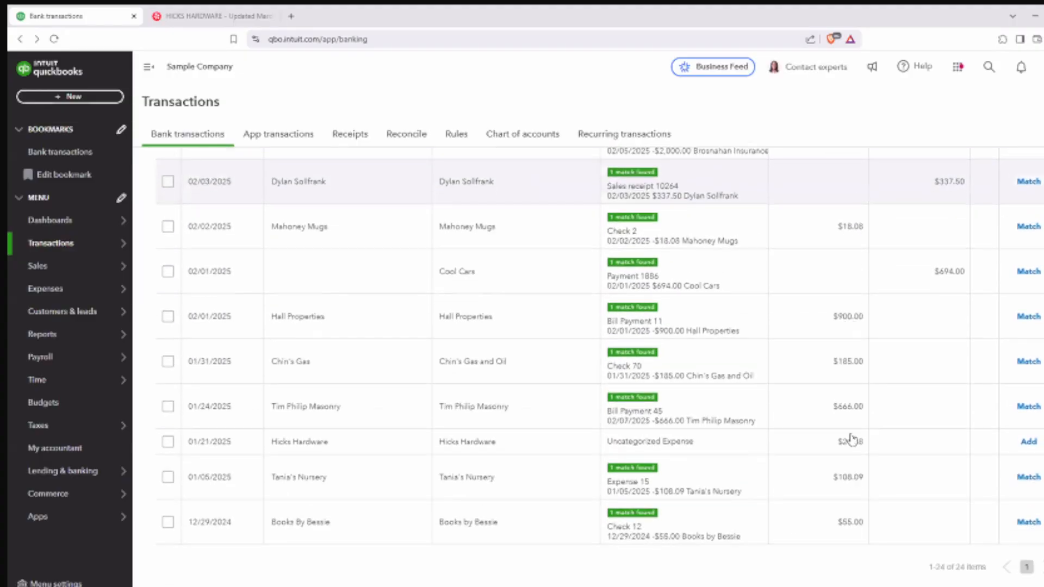
Step: Match the $19.99 Squeaky Kleen Car Wash transaction to the Check Debit record dated 02/06/2025
scroll(846, 424, up, 5)
scroll(842, 409, up, 2)
scroll(536, 280, down, 3)
scroll(275, 303, up, 3)
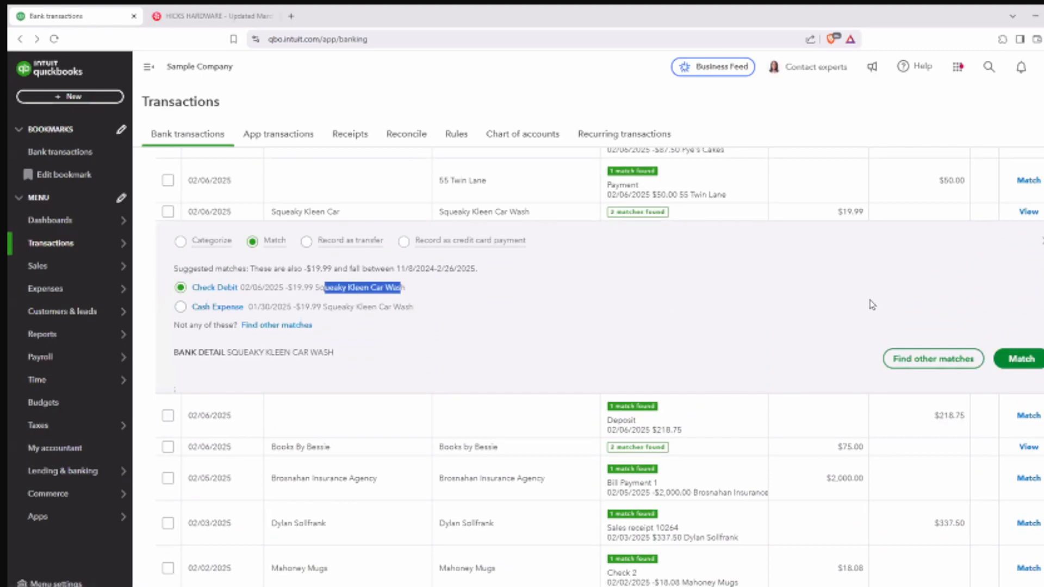
click(1019, 358)
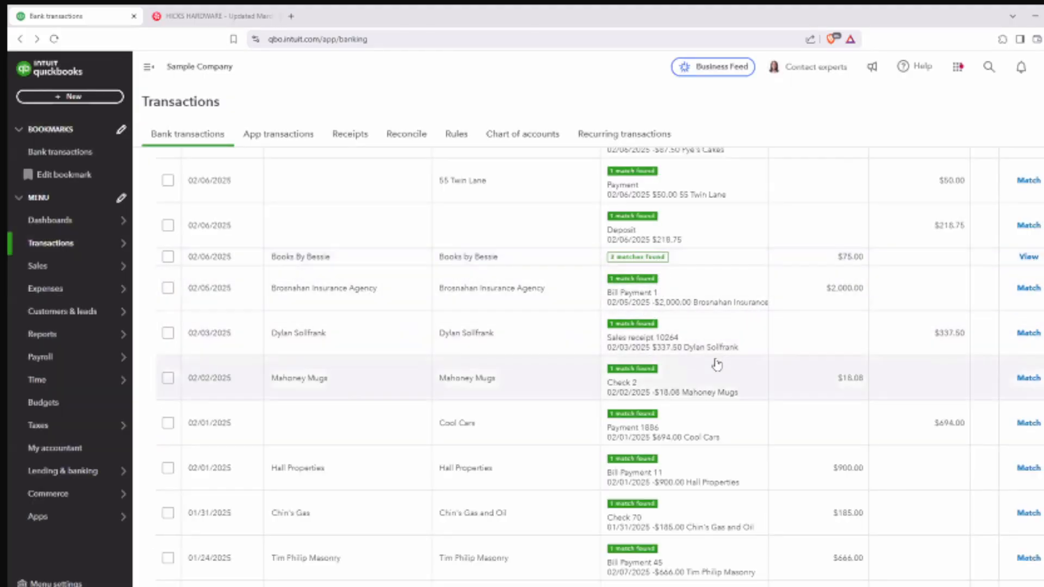
scroll(819, 376, down, 3)
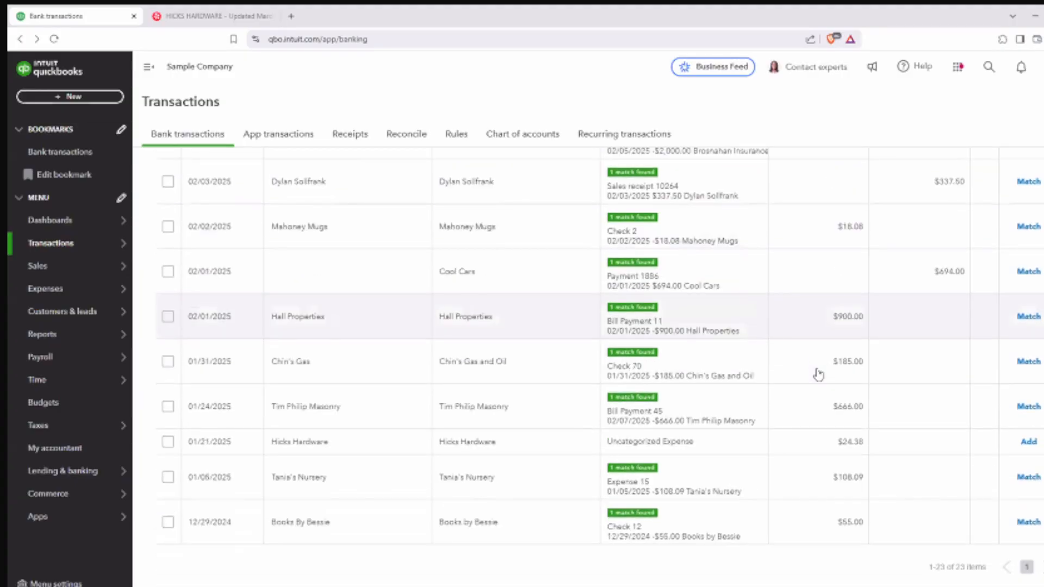
Step: Match the 02/06/2025 Books by Bessie transaction of $75.00 to its Bill Payment 3 record dated 02/06/2025
scroll(820, 375, up, 6)
scroll(819, 371, up, 4)
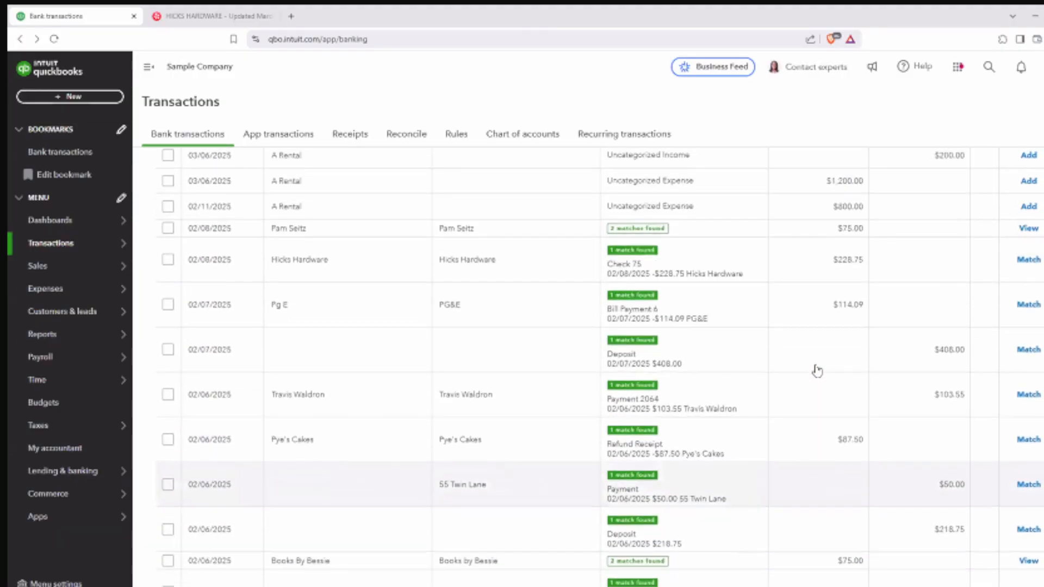
scroll(817, 370, down, 3)
scroll(817, 370, down, 5)
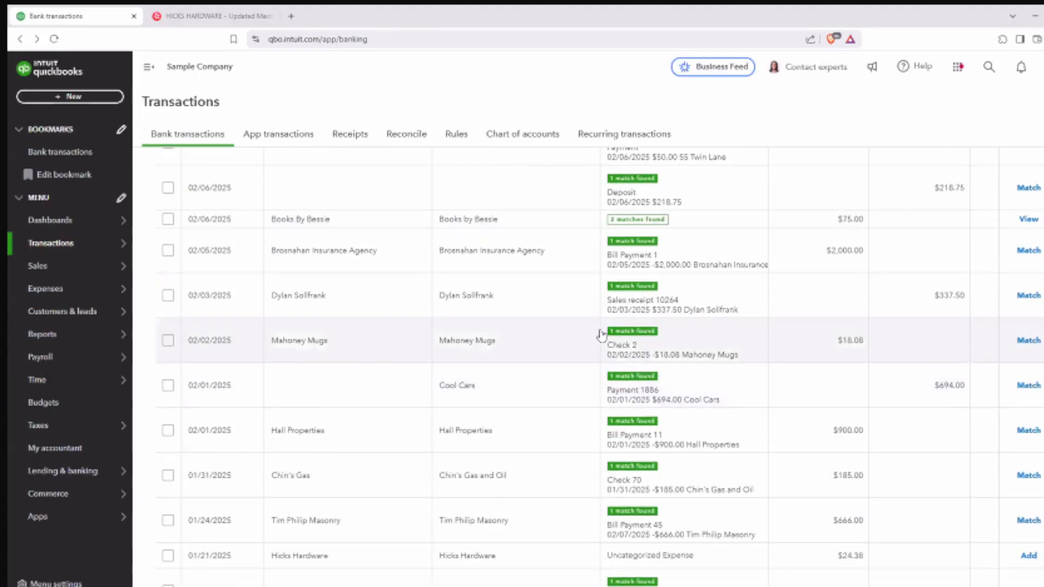
scroll(601, 334, up, 1)
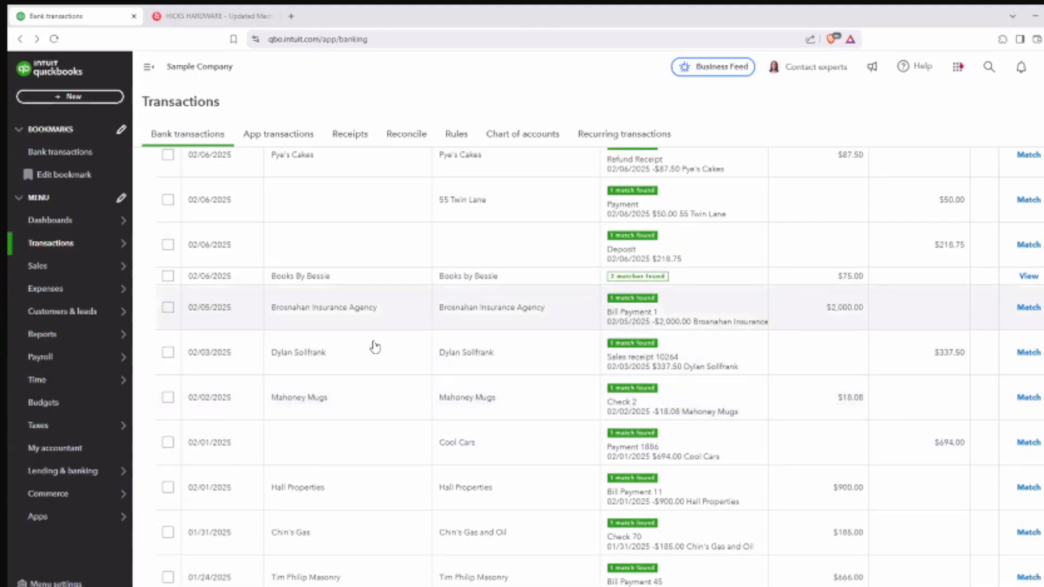
scroll(405, 363, up, 2)
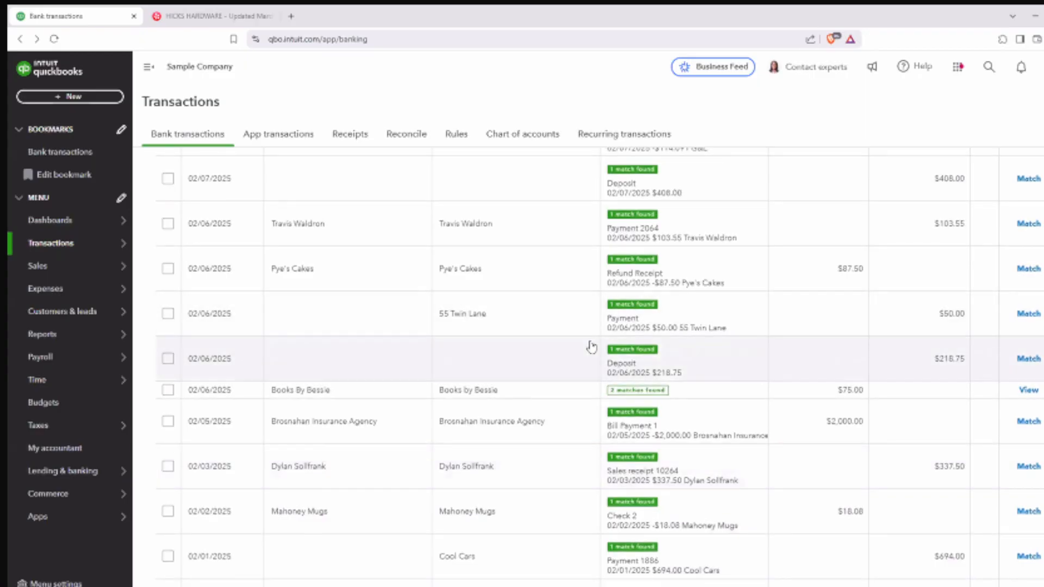
click(641, 391)
scroll(401, 409, down, 2)
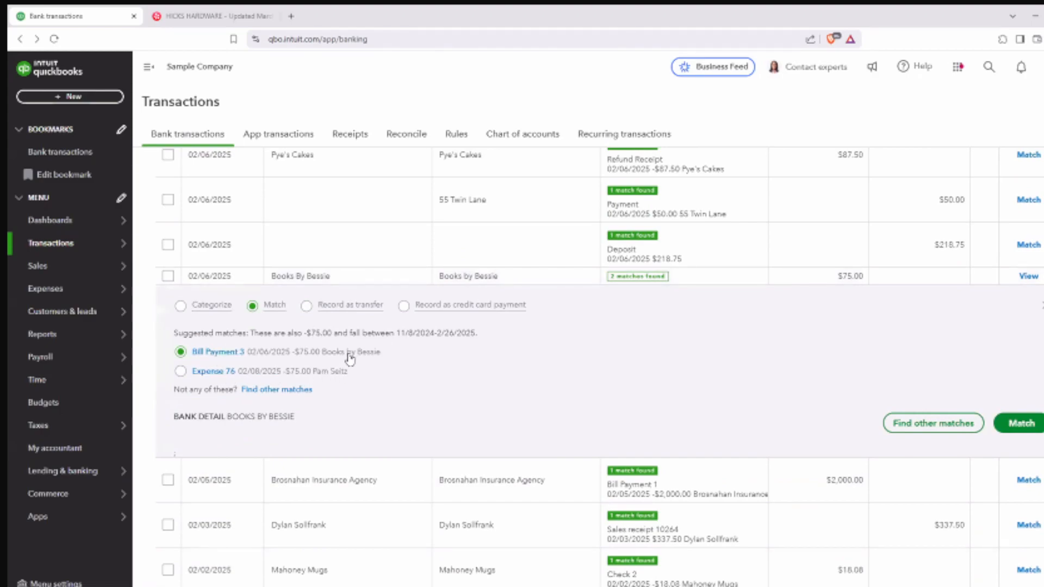
drag(346, 352, 381, 353)
drag(314, 372, 341, 378)
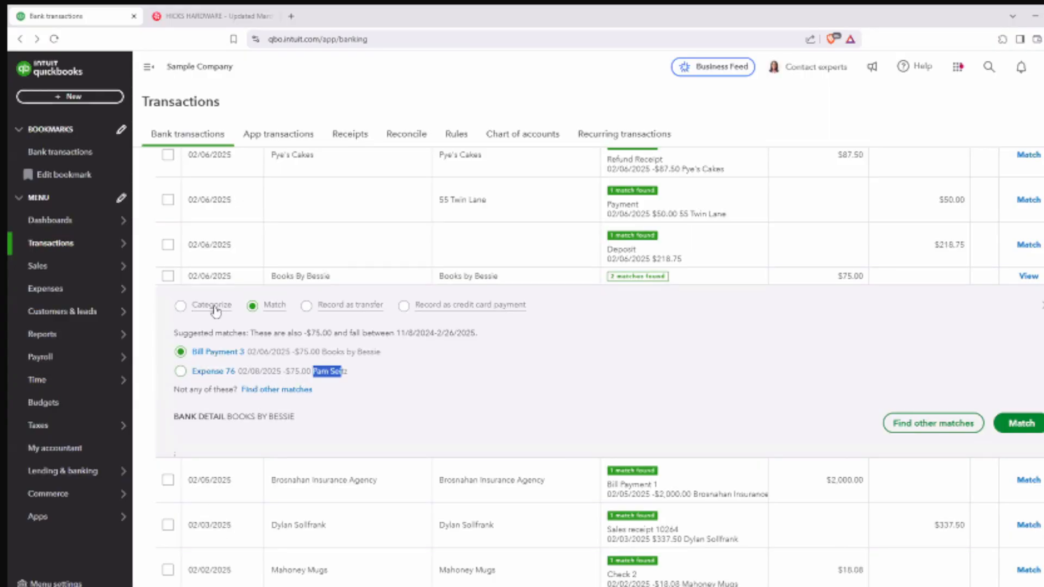
click(471, 397)
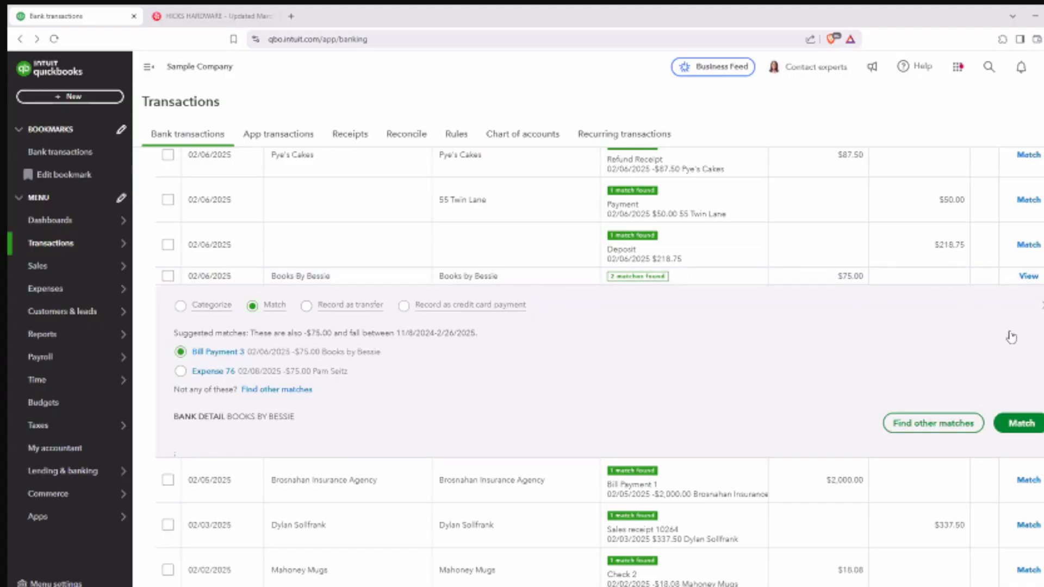
click(1023, 424)
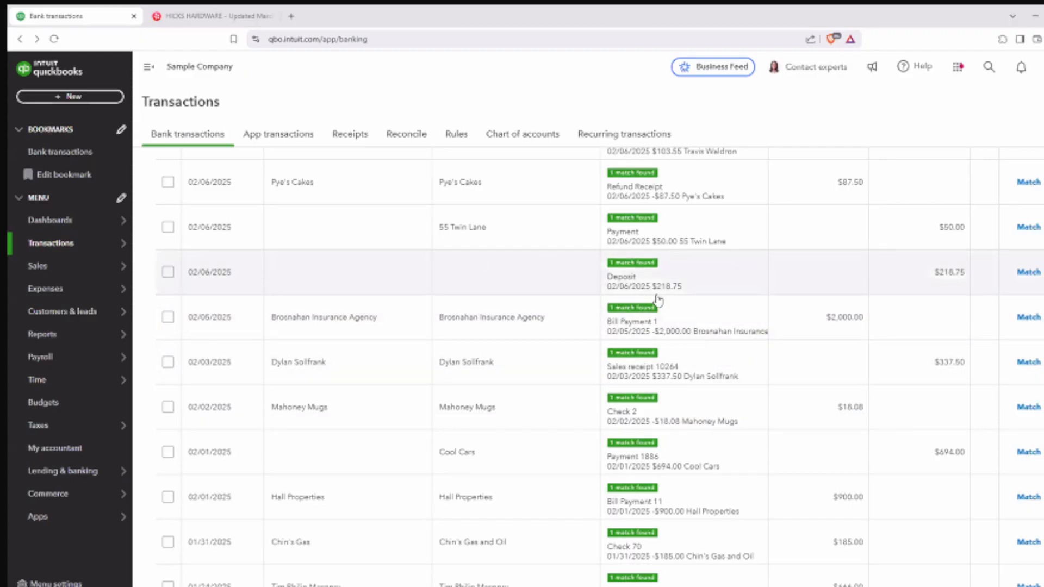
Step: Expand the $200.00 A Rental deposit dated 03/06/2025, examine its bank detail and categorization options, and collapse it
scroll(680, 310, up, 2)
scroll(705, 320, up, 6)
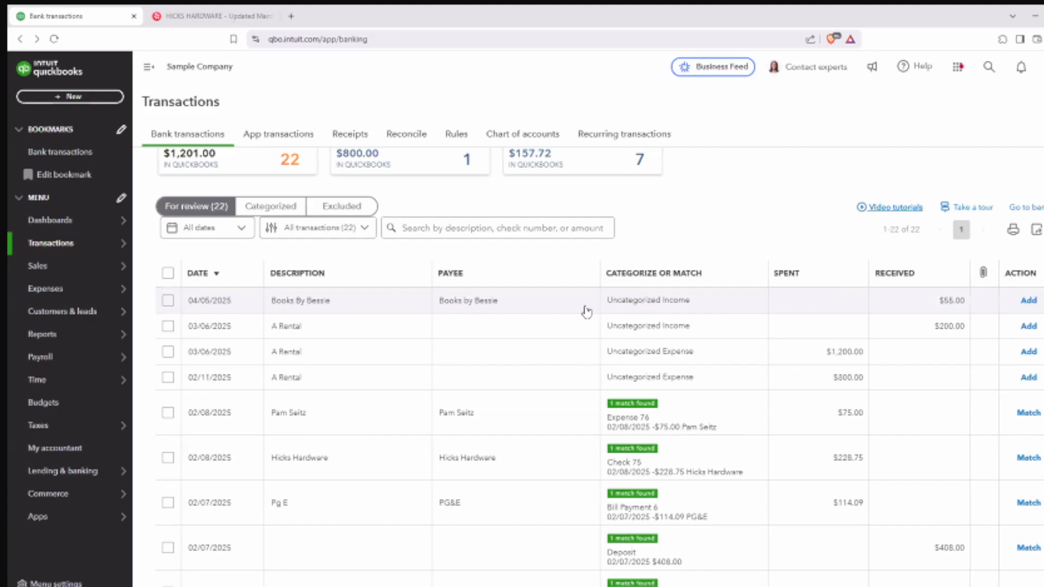
scroll(566, 299, down, 1)
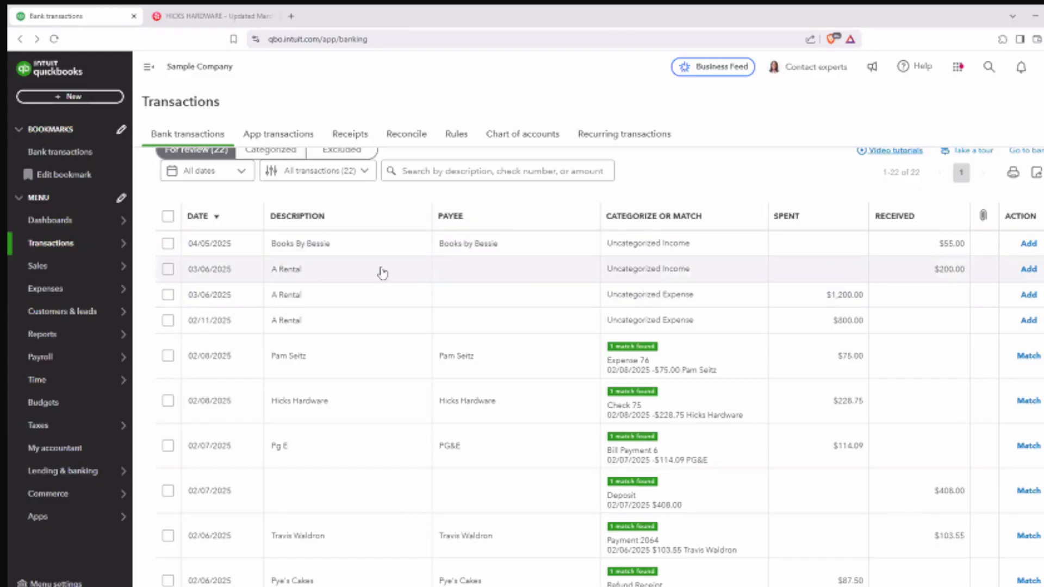
click(340, 276)
scroll(364, 435, down, 2)
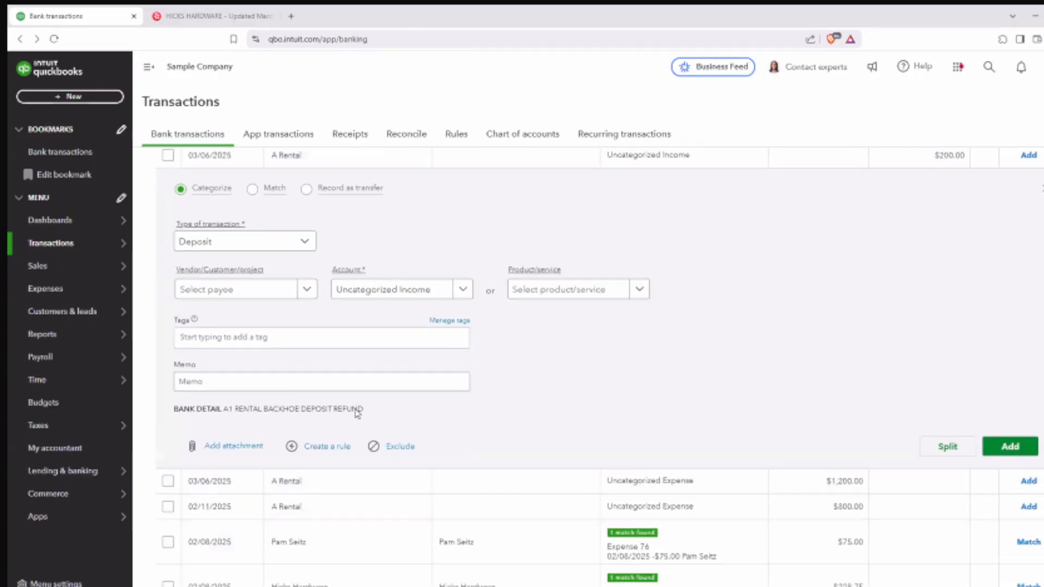
scroll(386, 286, up, 2)
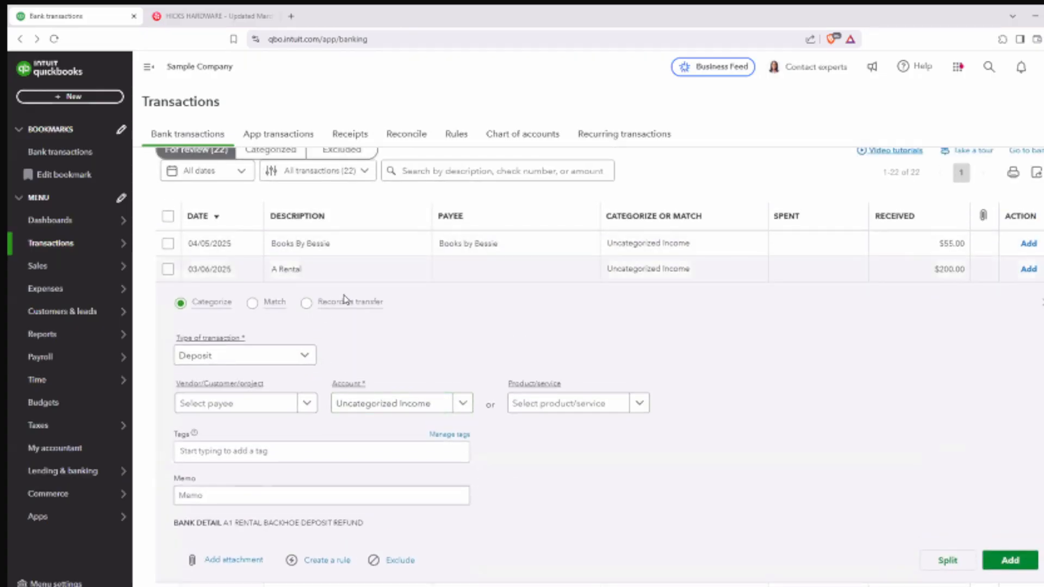
scroll(343, 298, down, 2)
drag(224, 411, 368, 415)
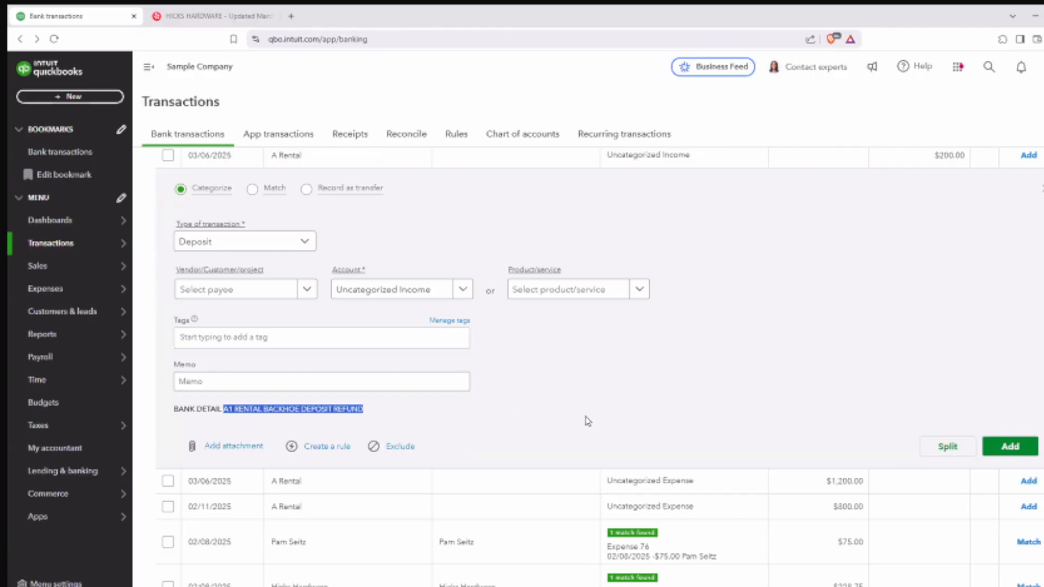
scroll(586, 418, up, 1)
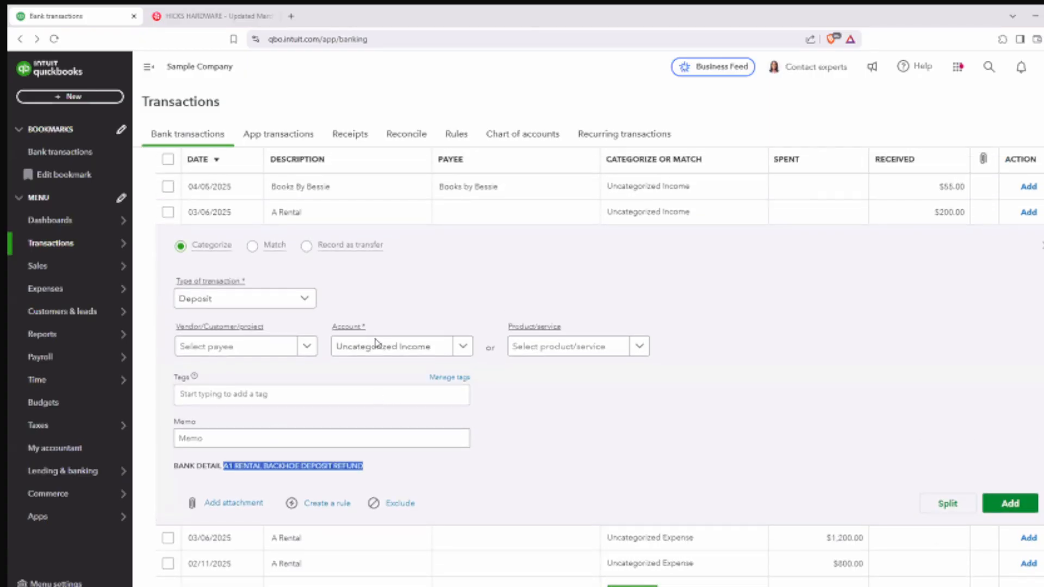
mouse_move(368, 244)
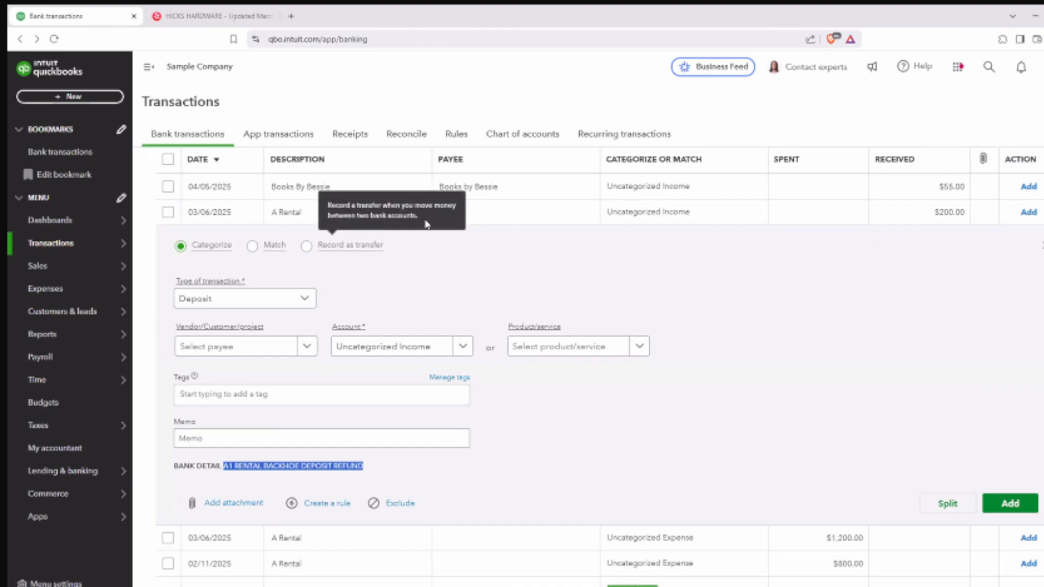
click(385, 214)
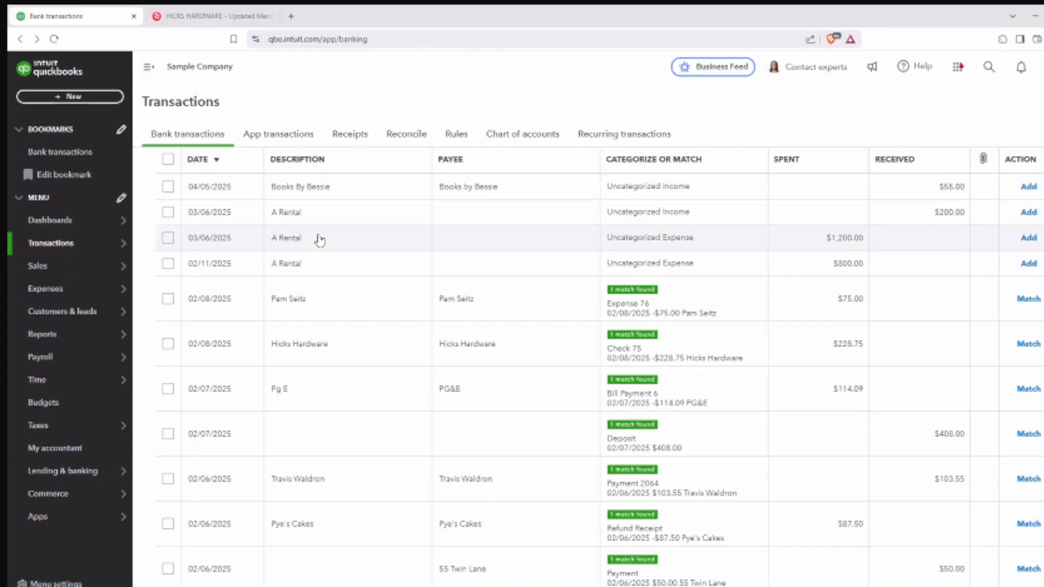
Step: Expand the $1,200.00 A Rental expense dated 03/06/2025, examine its bank detail description, and collapse it
click(320, 241)
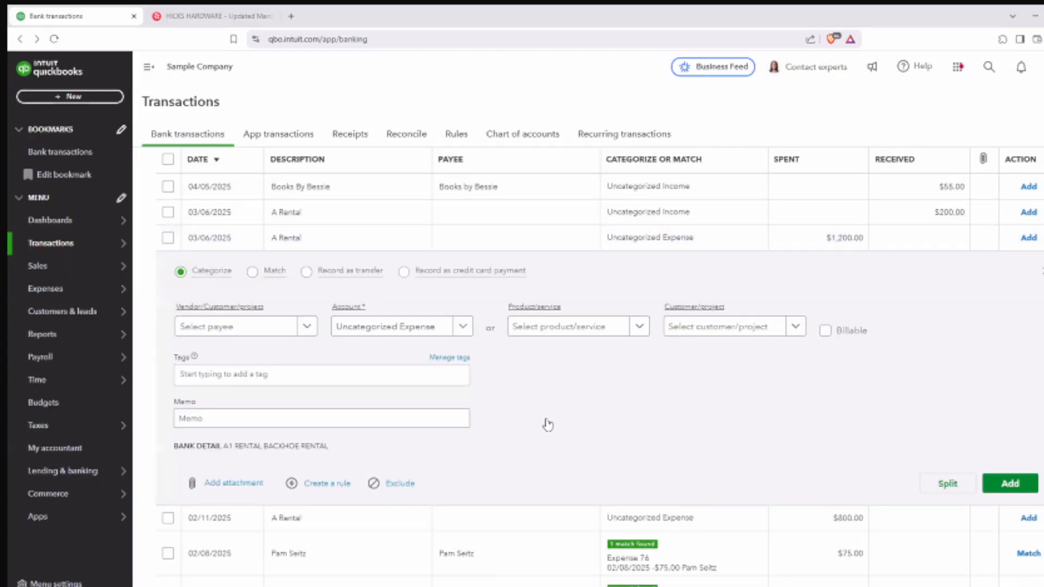
scroll(548, 429, down, 1)
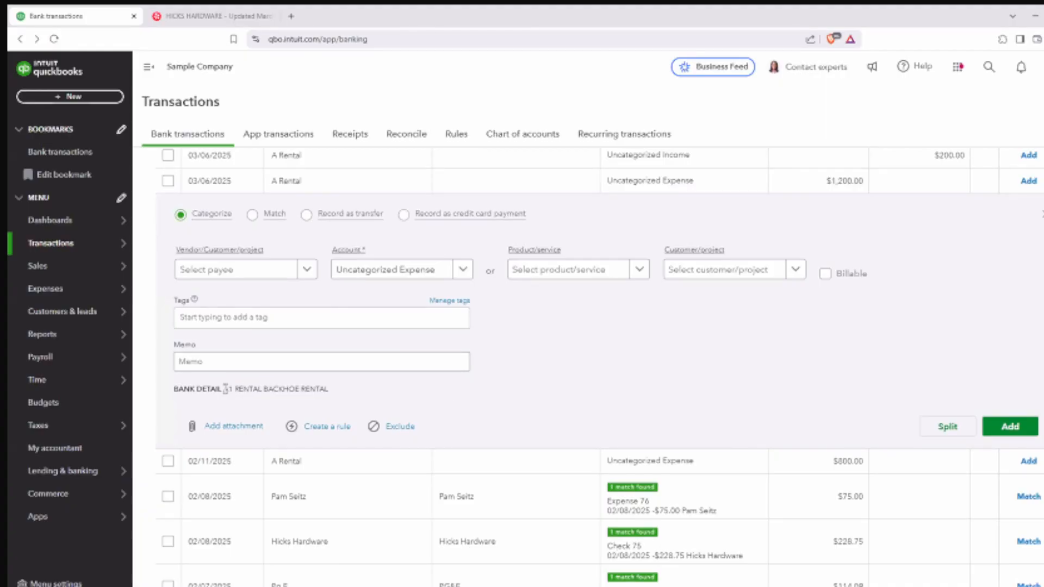
drag(223, 389, 271, 392)
click(350, 397)
scroll(720, 310, up, 1)
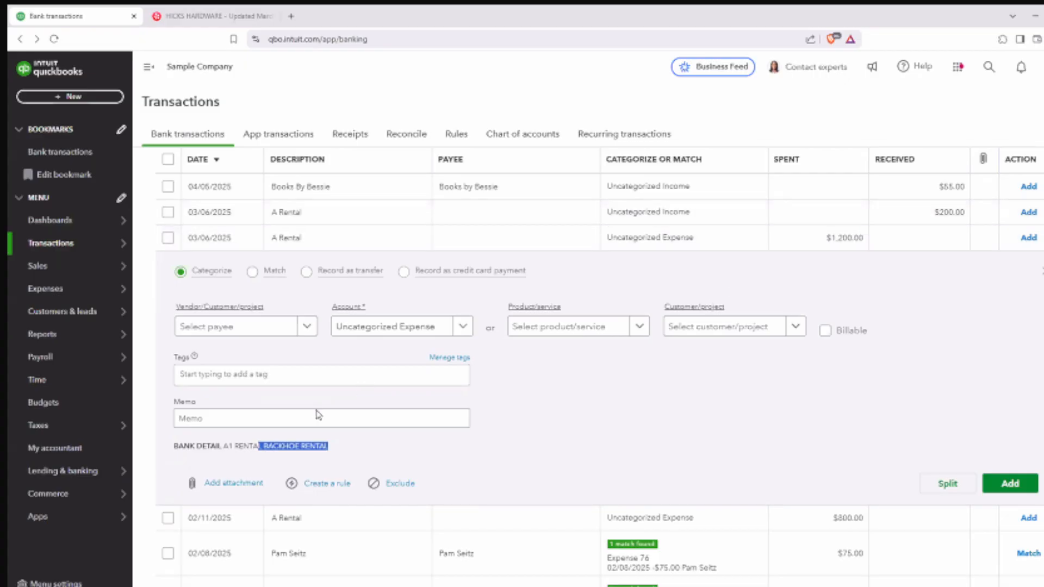
click(354, 455)
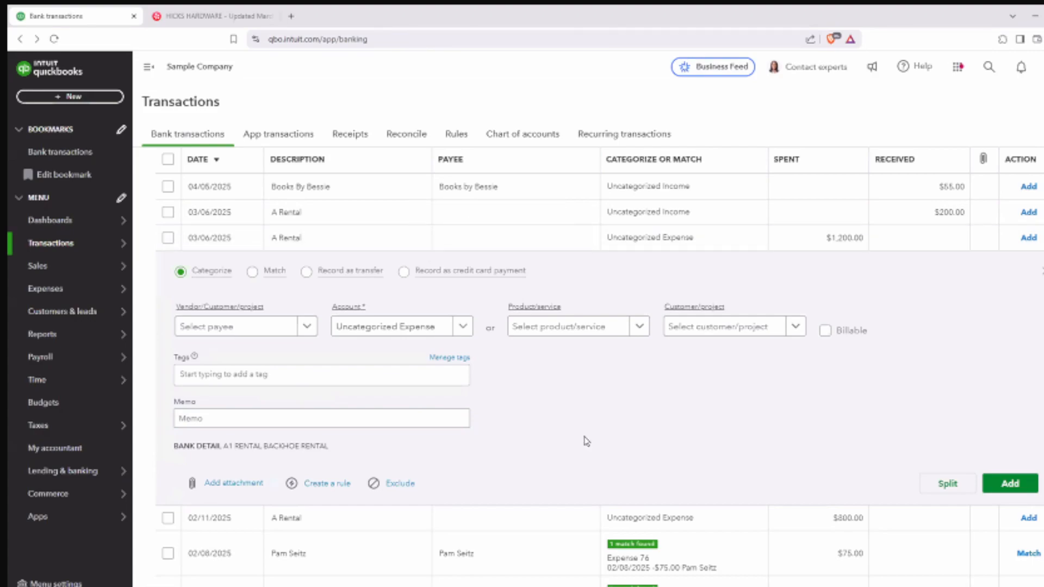
click(581, 248)
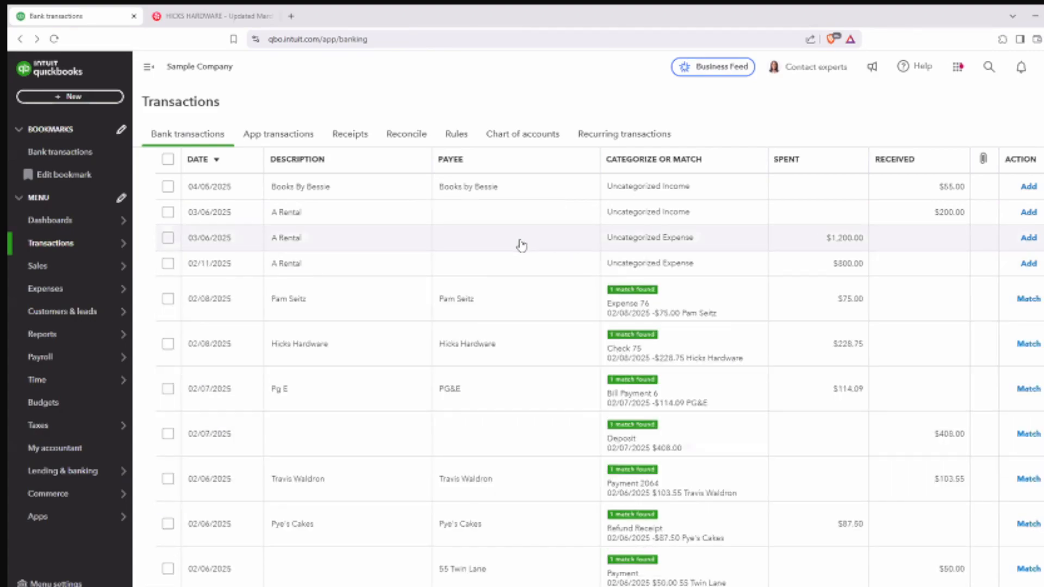
Step: Reopen the $1,200.00 A Rental expense and search its account choices for "rent"
scroll(509, 295, up, 2)
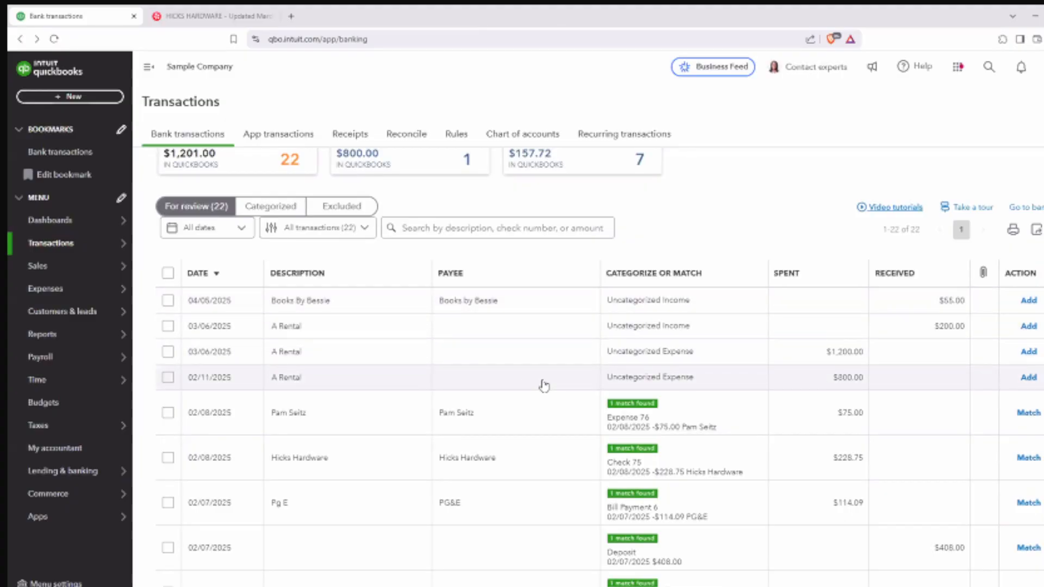
scroll(551, 421, down, 1)
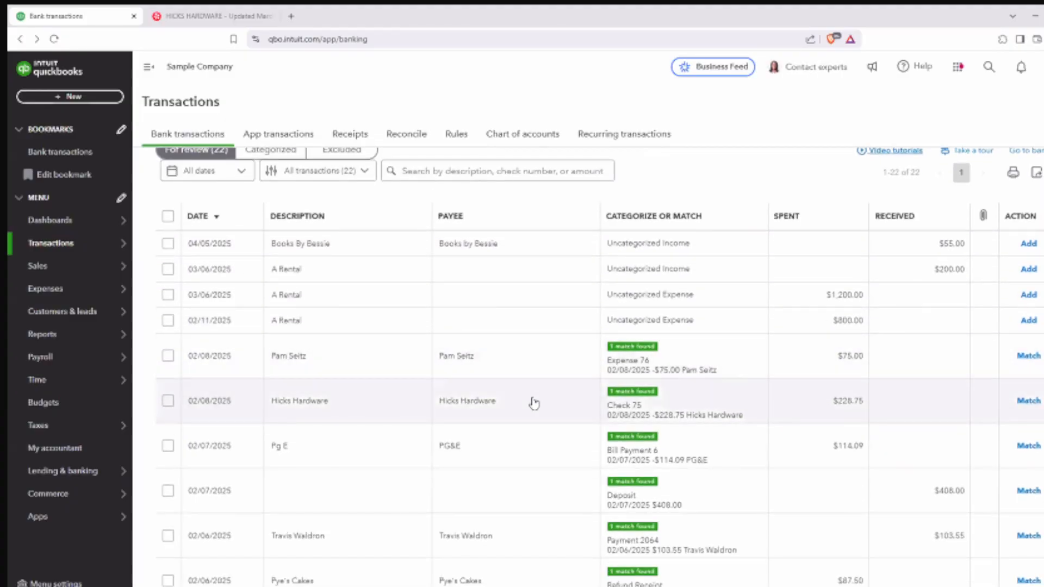
scroll(494, 325, down, 1)
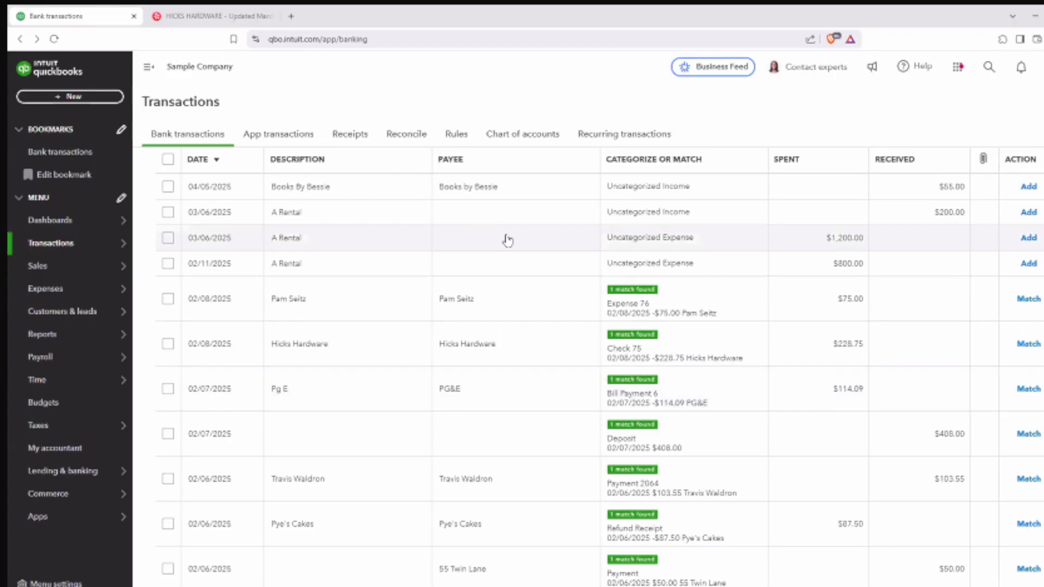
click(501, 241)
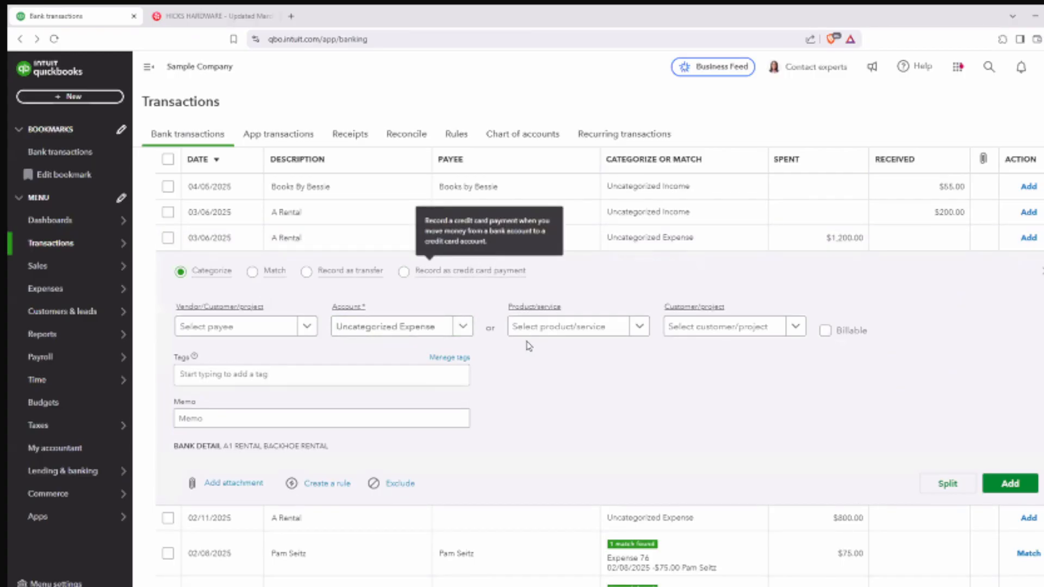
click(463, 328)
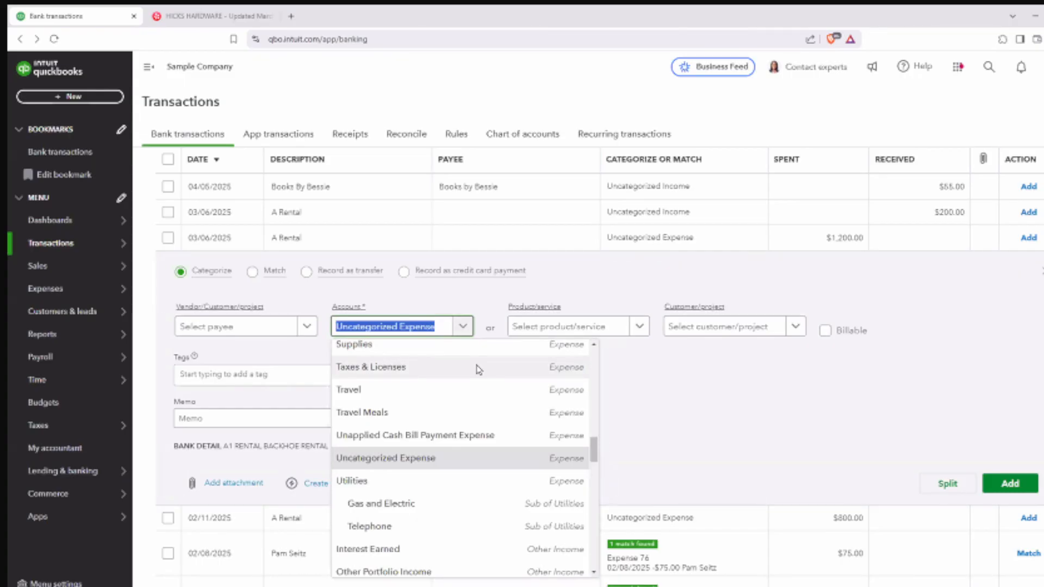
text(rent)
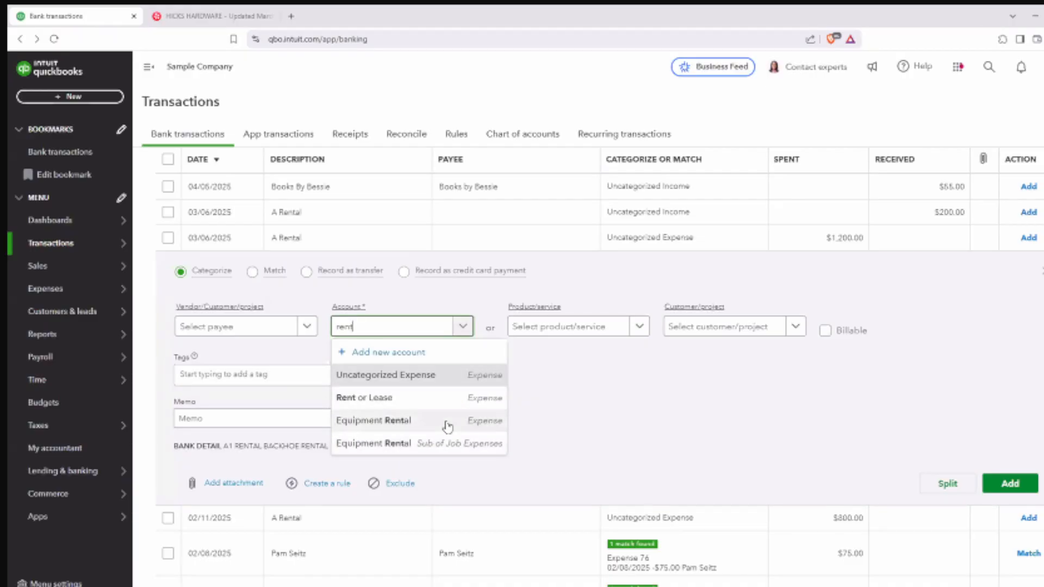
click(669, 419)
Step: Open the chart of accounts and filter it by "rent"
mouse_move(94, 256)
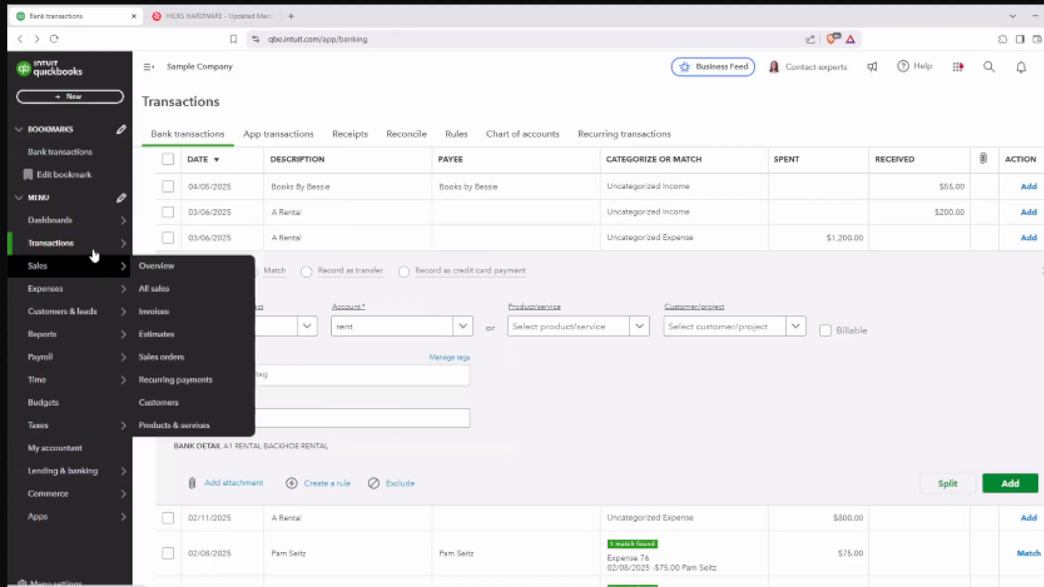
click(183, 358)
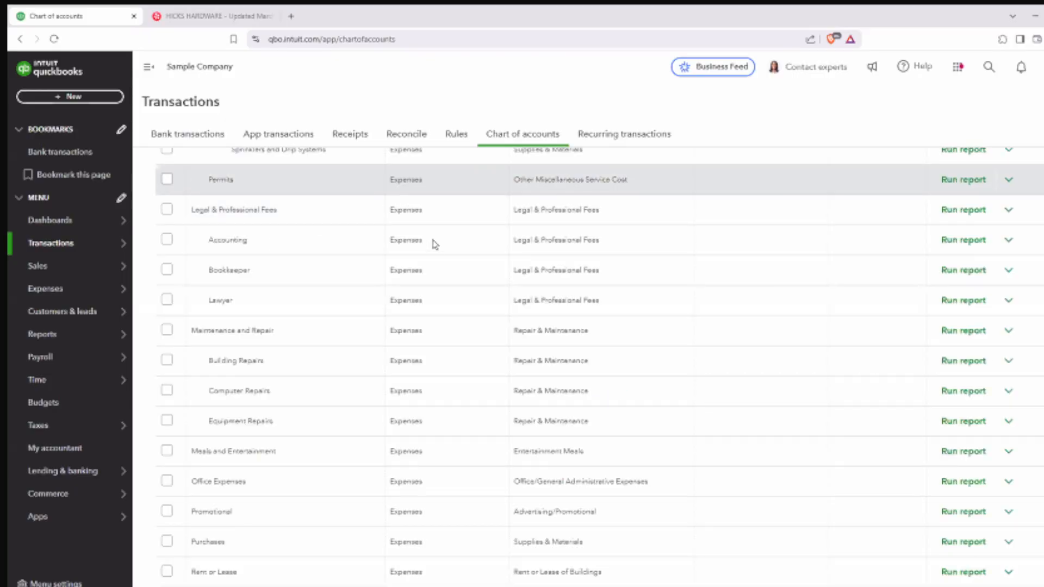
scroll(436, 248, up, 20)
scroll(376, 265, up, 10)
click(323, 223)
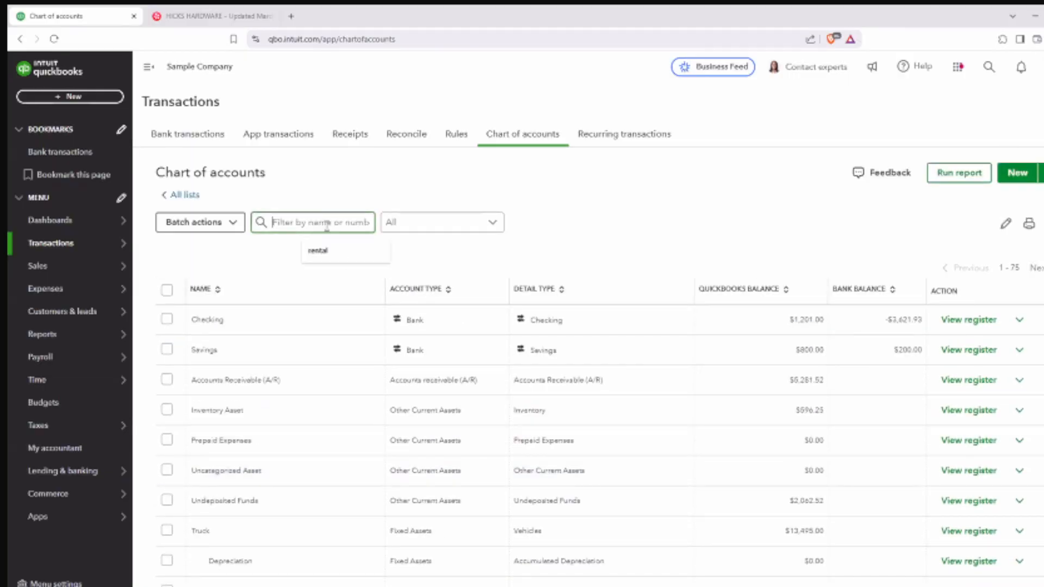
text(rent)
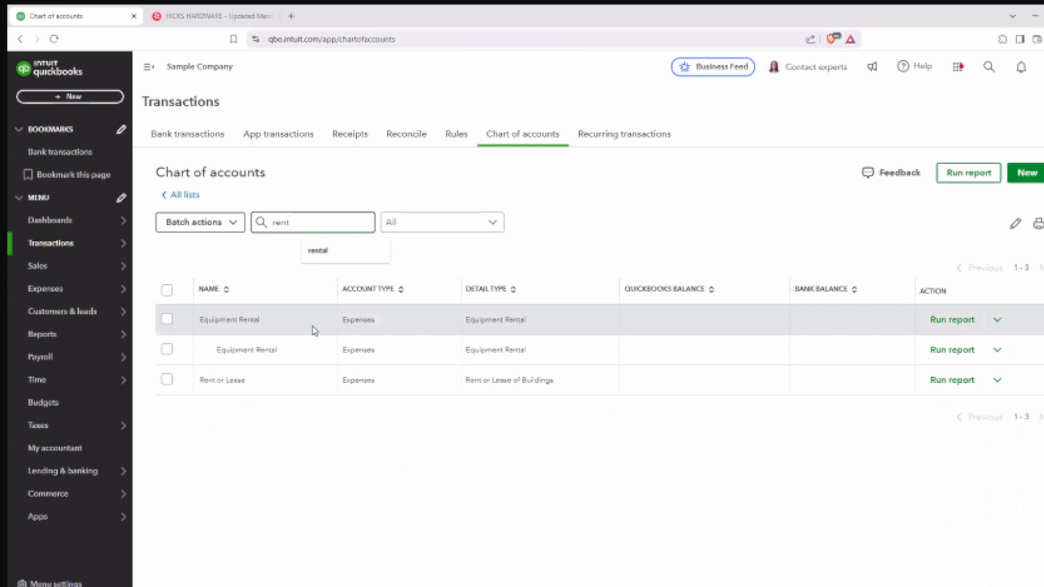
Step: Compare the names of the standalone and indented Equipment Rental accounts in the filtered chart of accounts
click(275, 325)
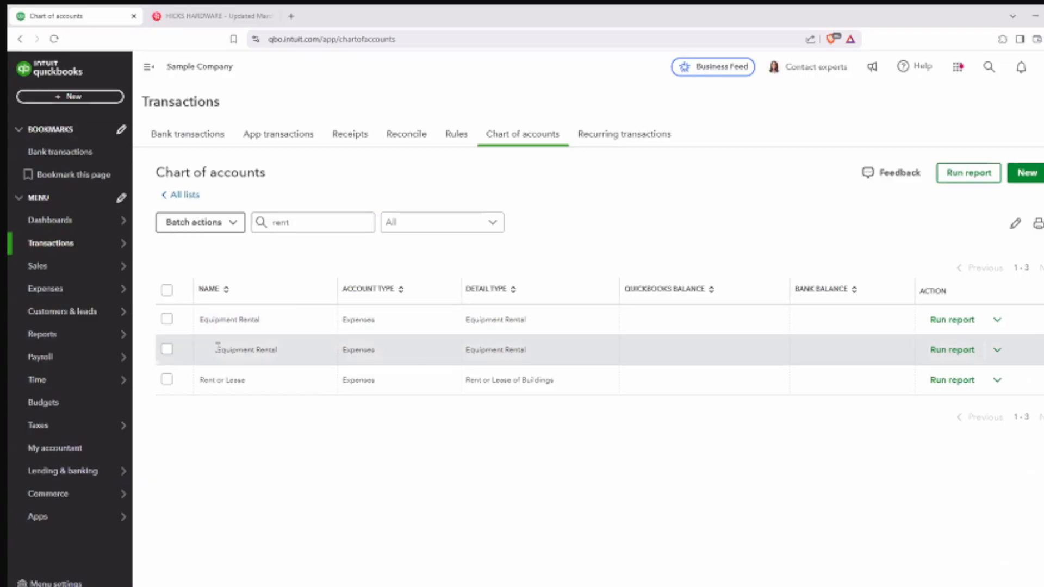
drag(217, 348, 297, 352)
click(309, 356)
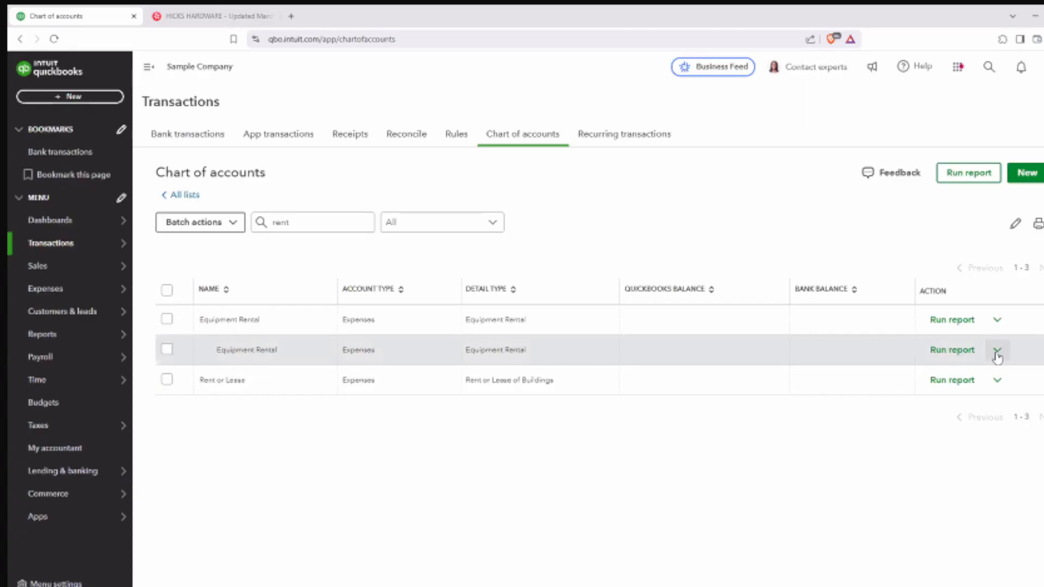
drag(259, 320, 199, 320)
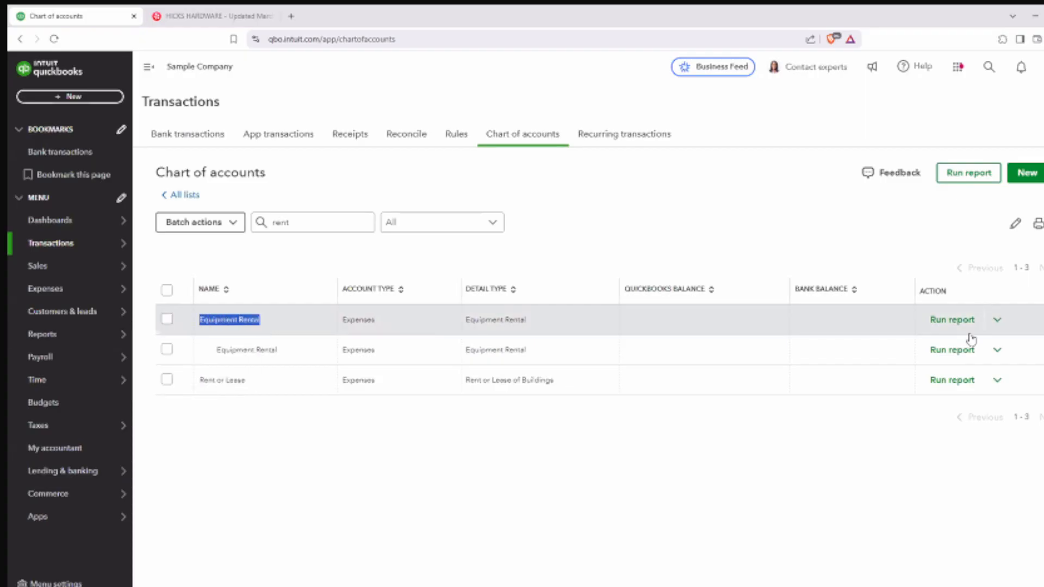
Step: Open the indented Equipment Rental account for editing, examine its place under its parent account, and close it without saving
click(997, 351)
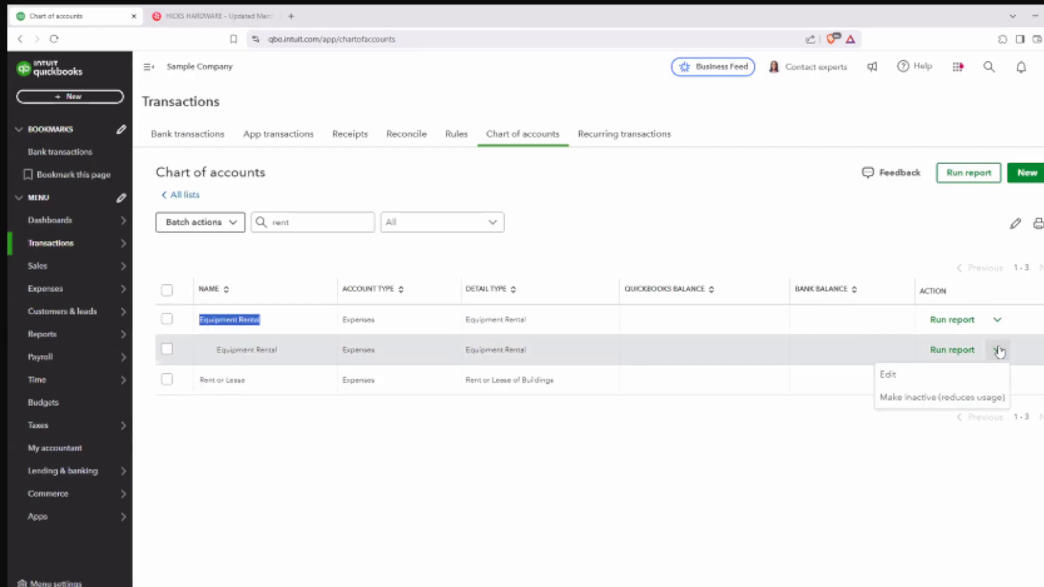
click(895, 374)
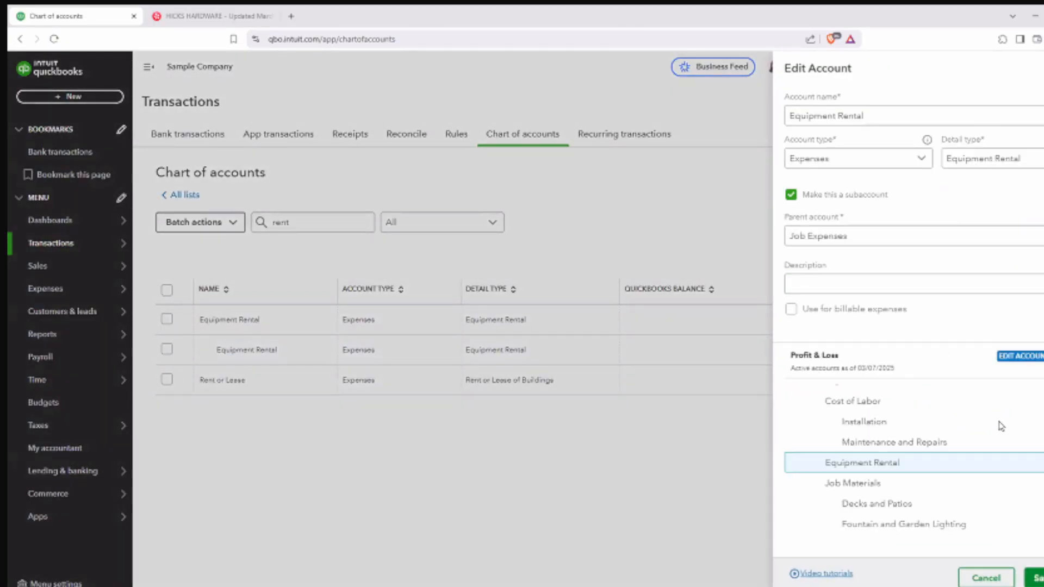
scroll(955, 460, up, 1)
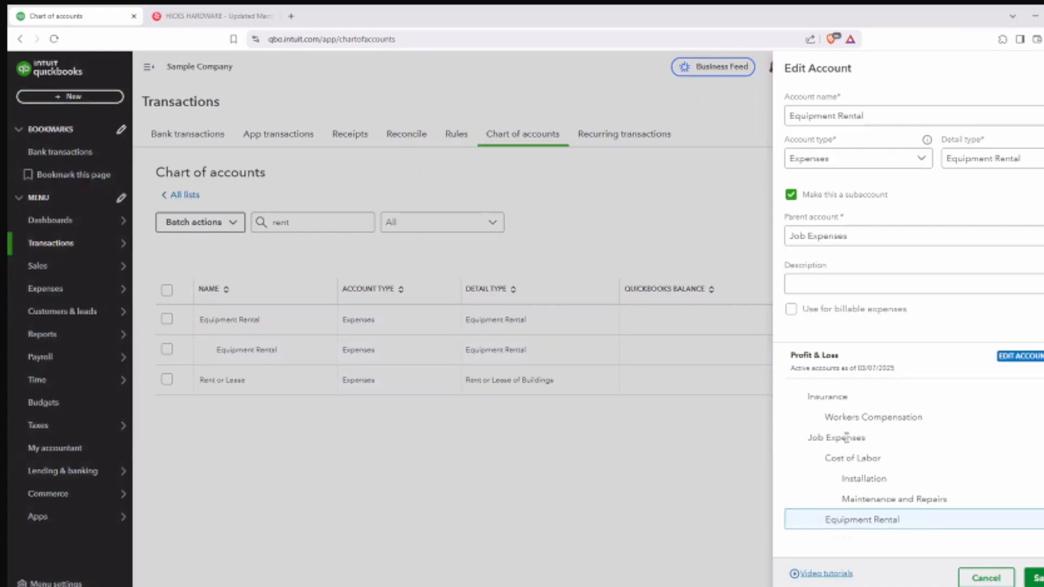
drag(812, 436, 864, 438)
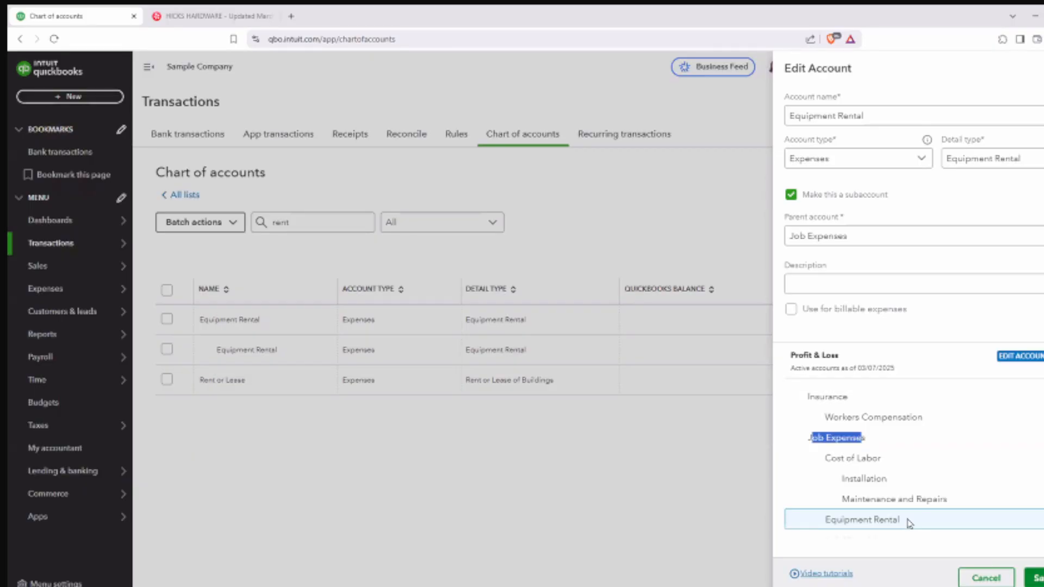
click(681, 487)
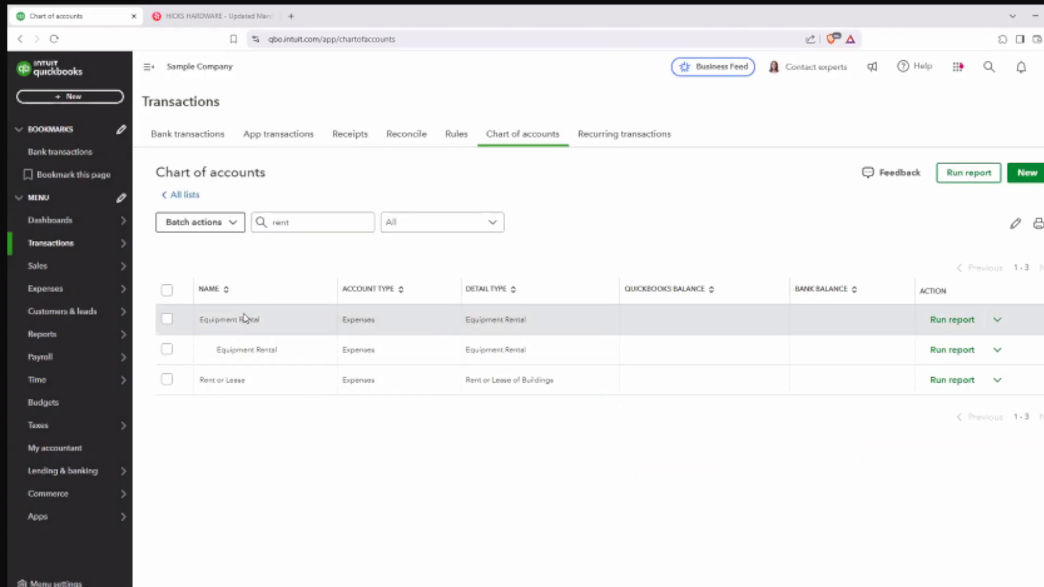
drag(261, 321, 199, 321)
click(279, 325)
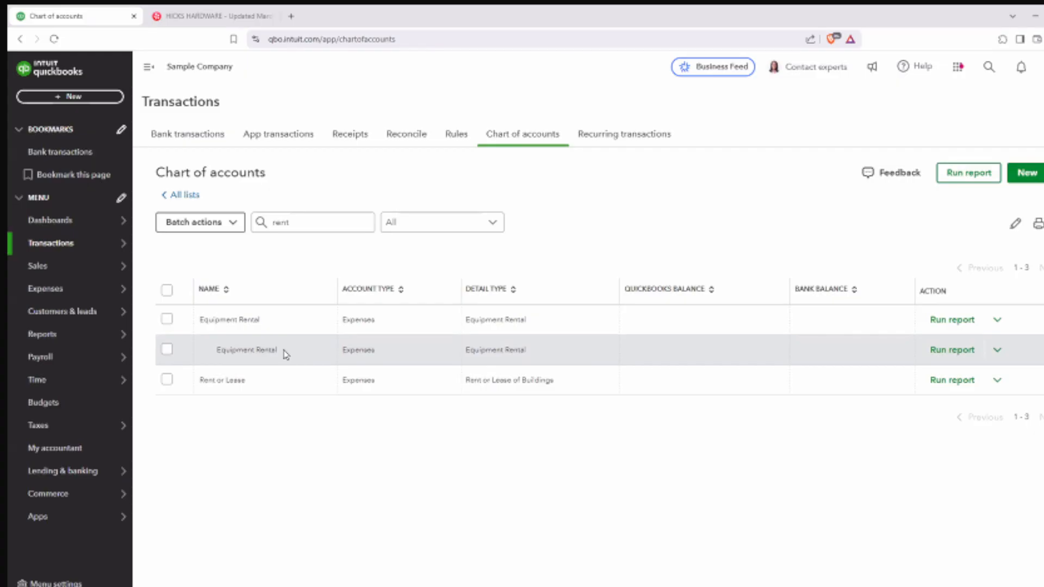
Step: Leave the chart of accounts and return to the Checking account's bank transactions for review
click(180, 196)
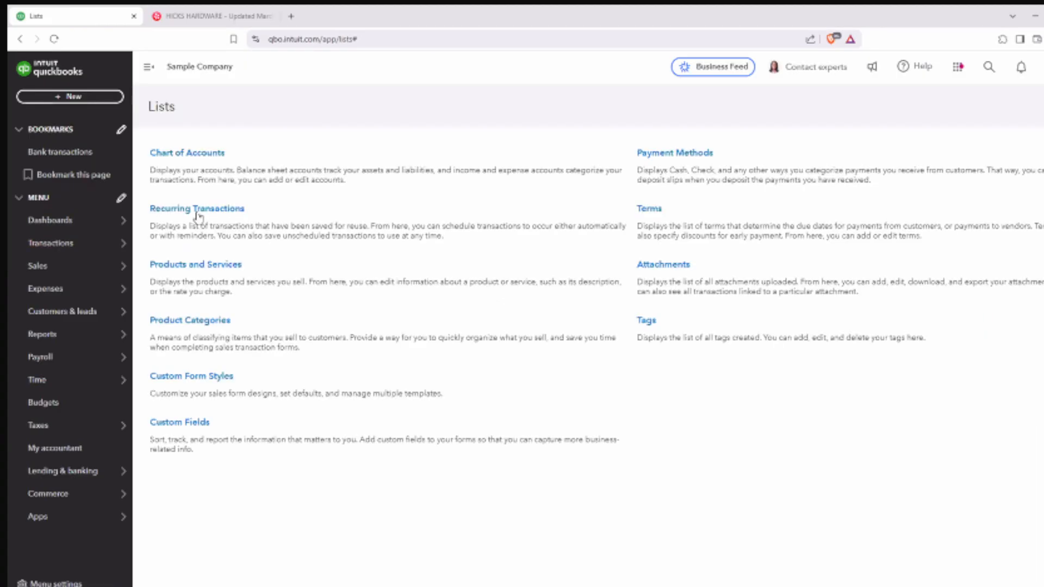
click(160, 249)
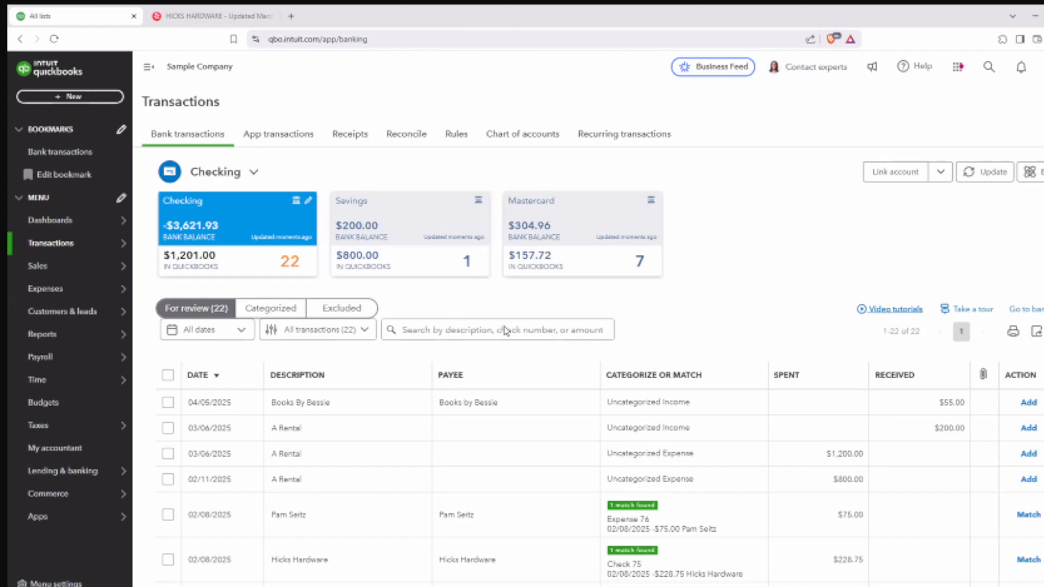
scroll(714, 342, down, 1)
scroll(714, 344, down, 2)
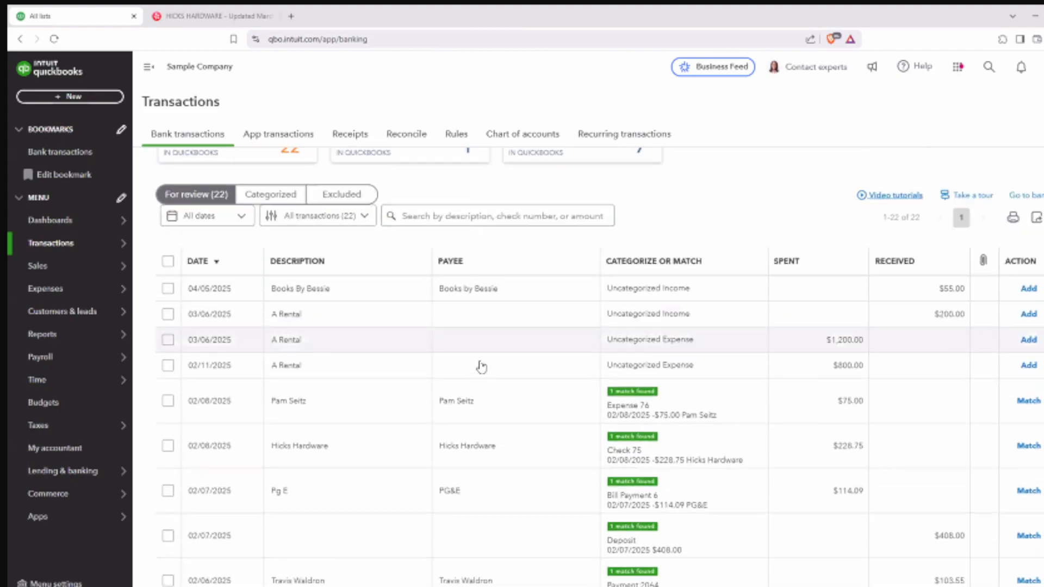
Step: Set the account of the $1,200.00 A Rental expense dated 03/06/2025 to Equipment Rental, the subaccount of Job Expenses
click(479, 344)
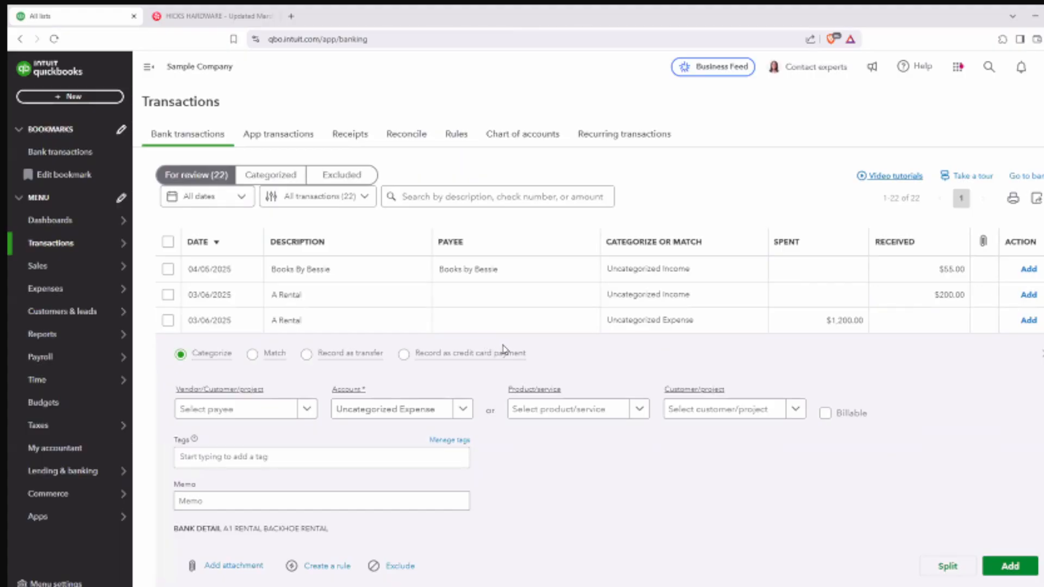
scroll(505, 361, down, 1)
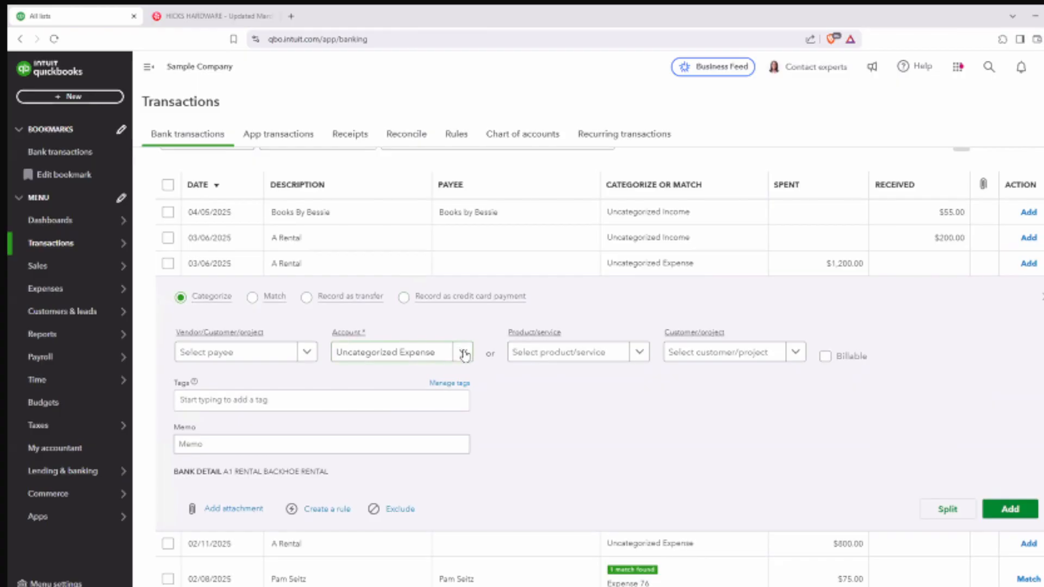
click(464, 354)
text(ent)
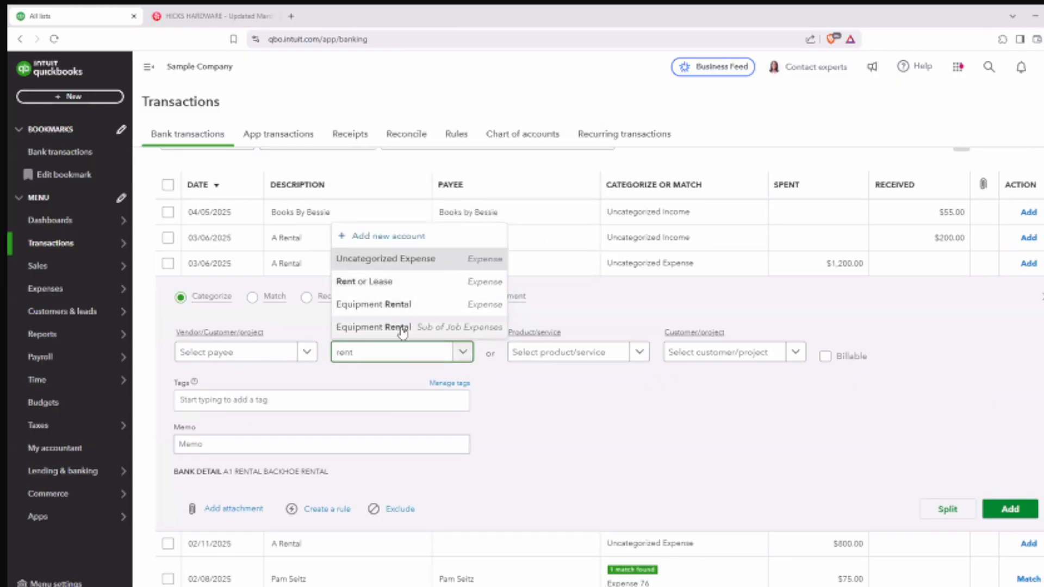
click(405, 327)
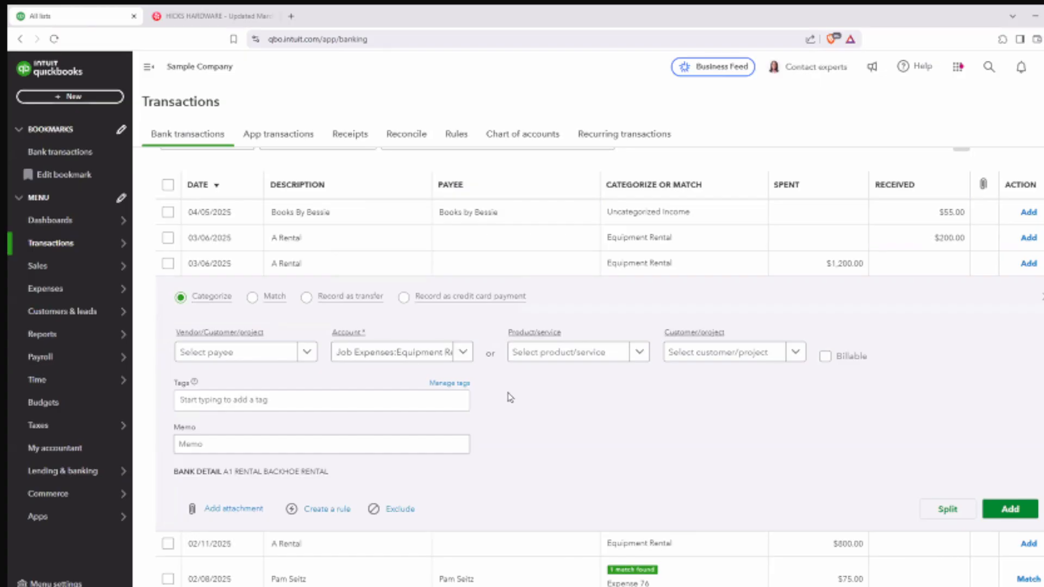
Step: Browse the expense's payee choices, search them for "a re", and clear the search without selecting a payee
click(307, 354)
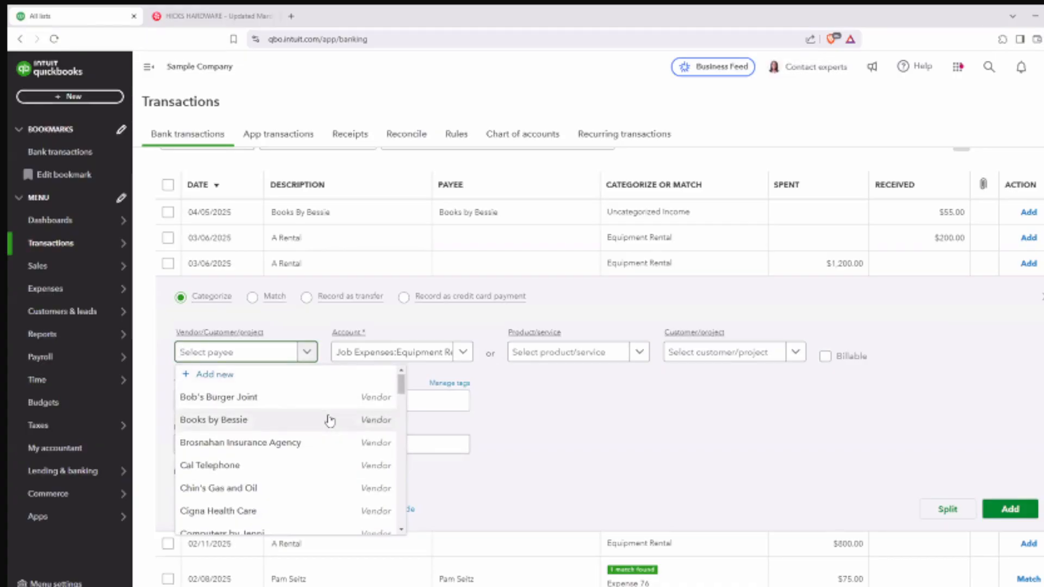
scroll(330, 420, down, 1)
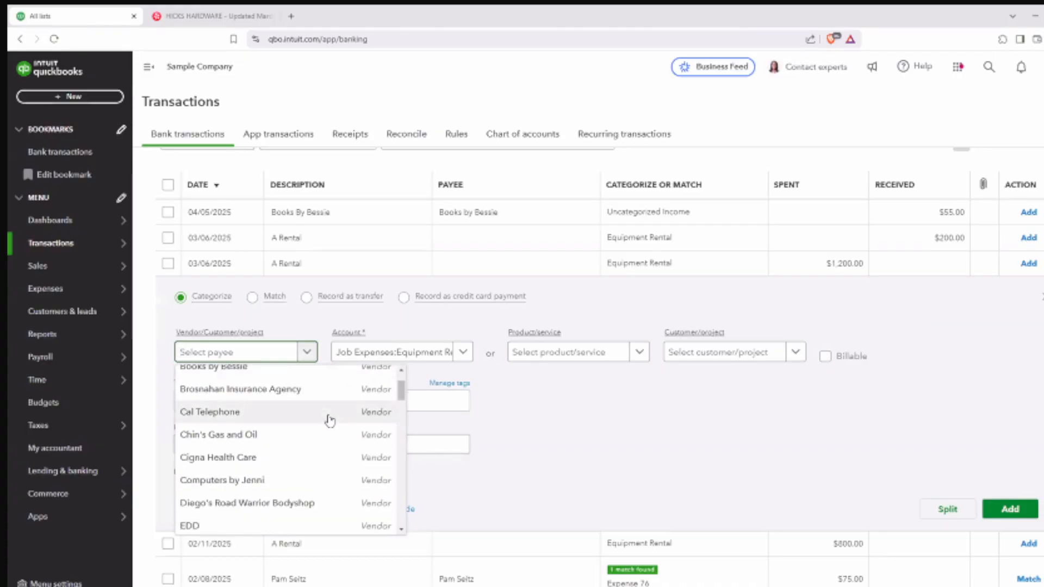
scroll(330, 420, up, 1)
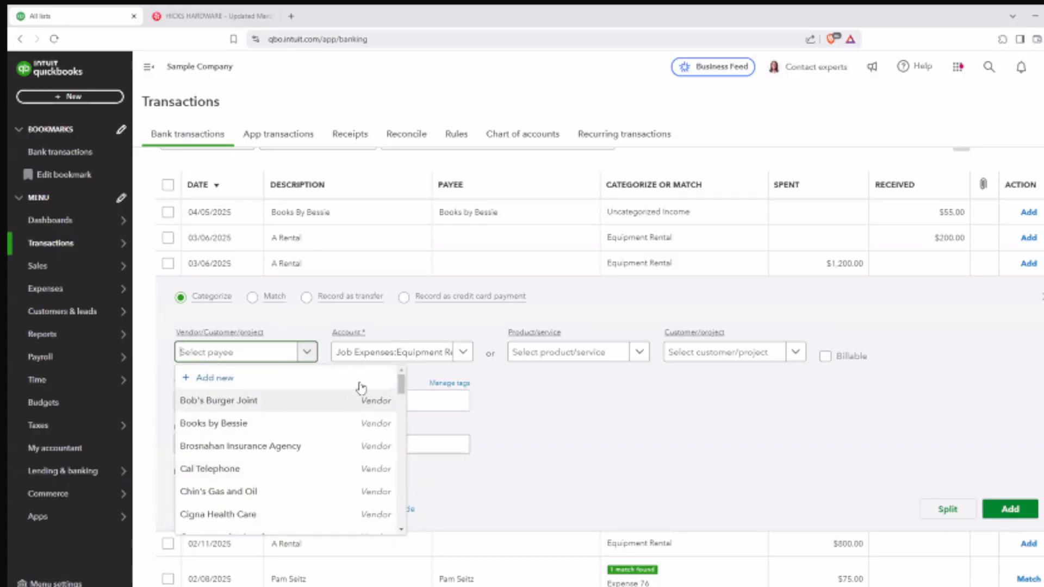
text(a)
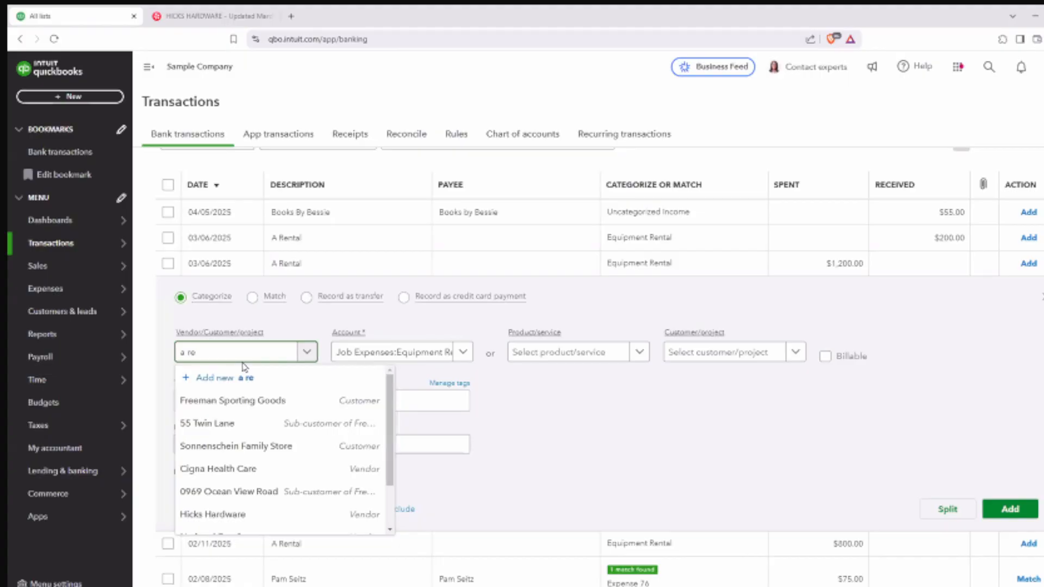
key(BackSpace)
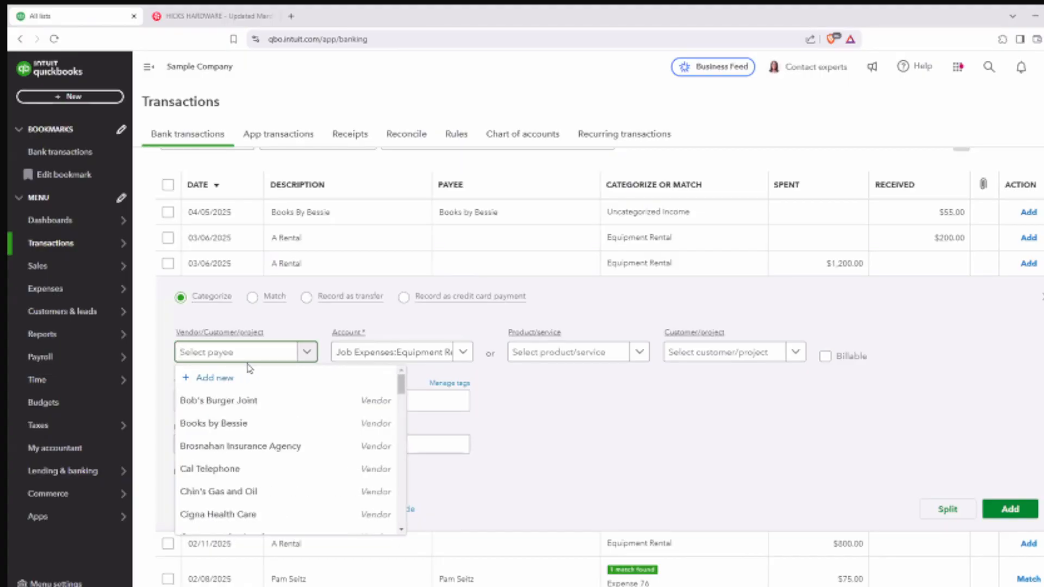
click(553, 433)
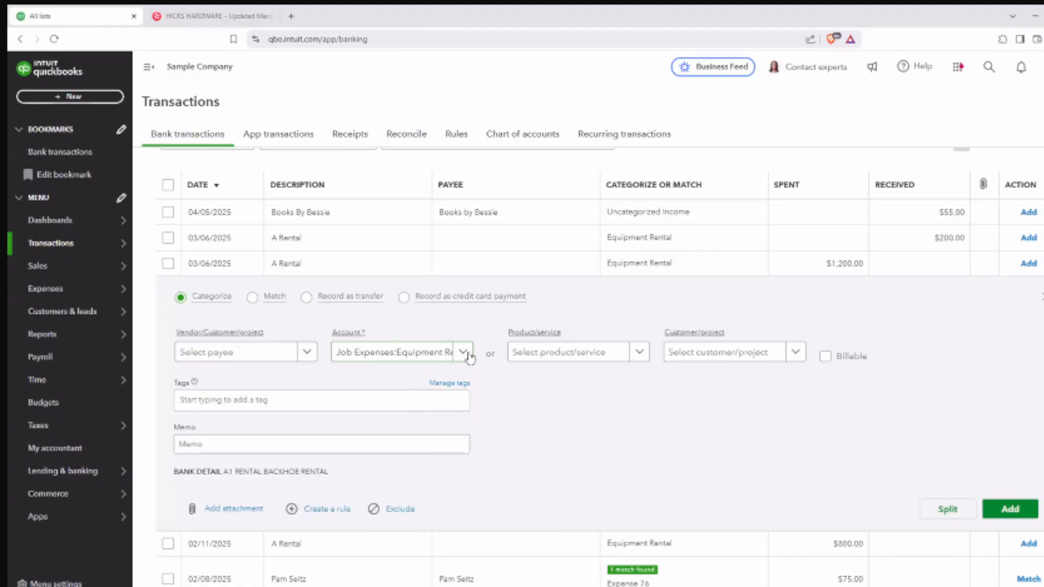
Step: Examine the product/service and customer/project choices for the A Rental expense without selecting any
click(641, 353)
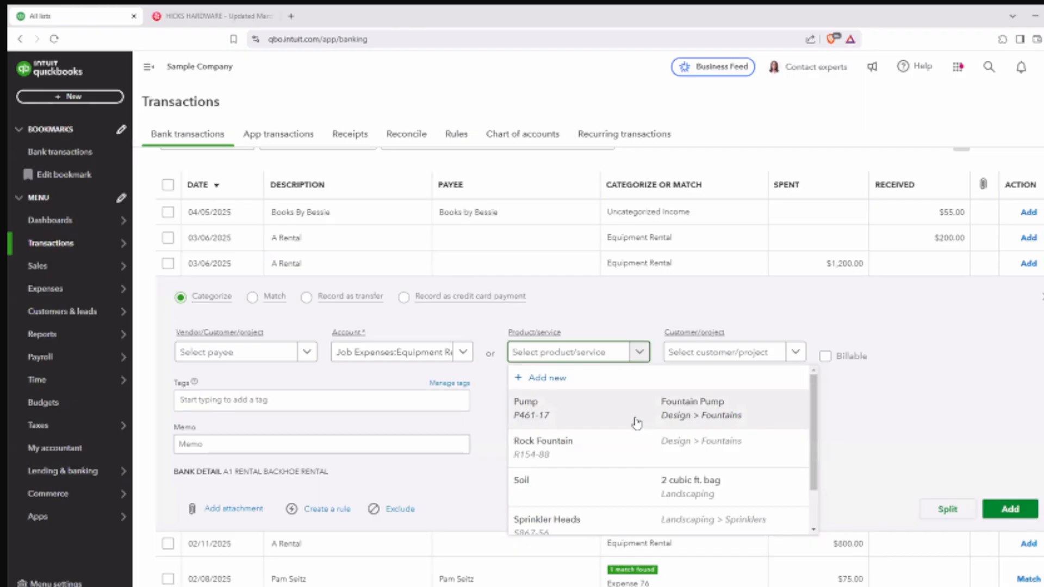
scroll(637, 423, down, 1)
scroll(637, 423, up, 1)
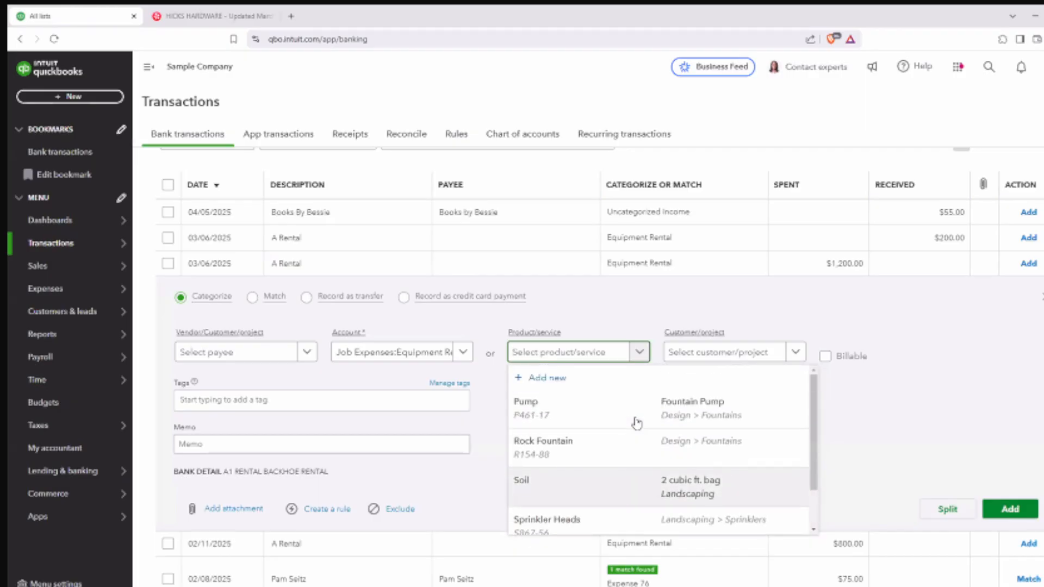
click(636, 307)
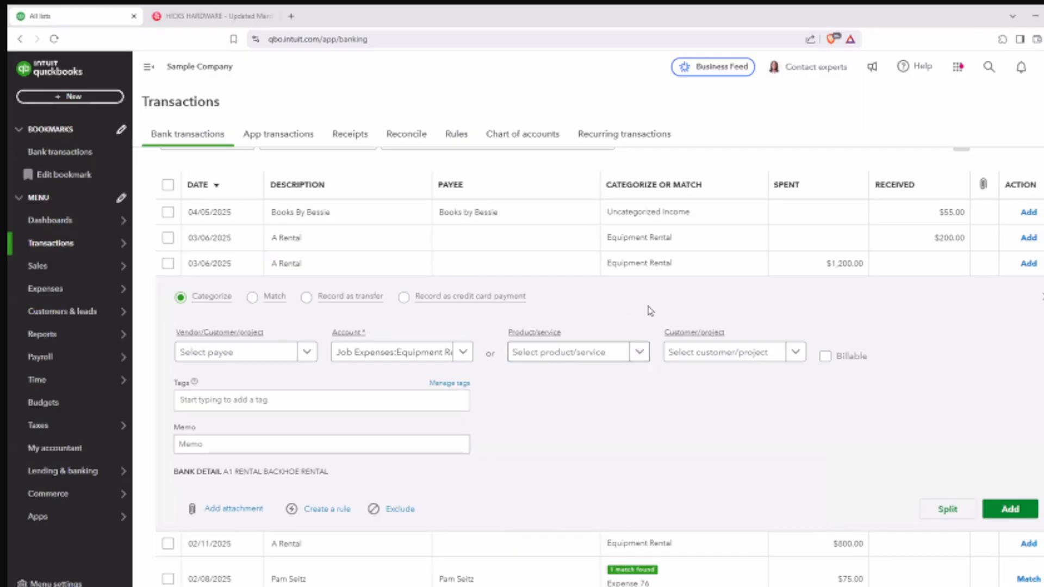
click(794, 354)
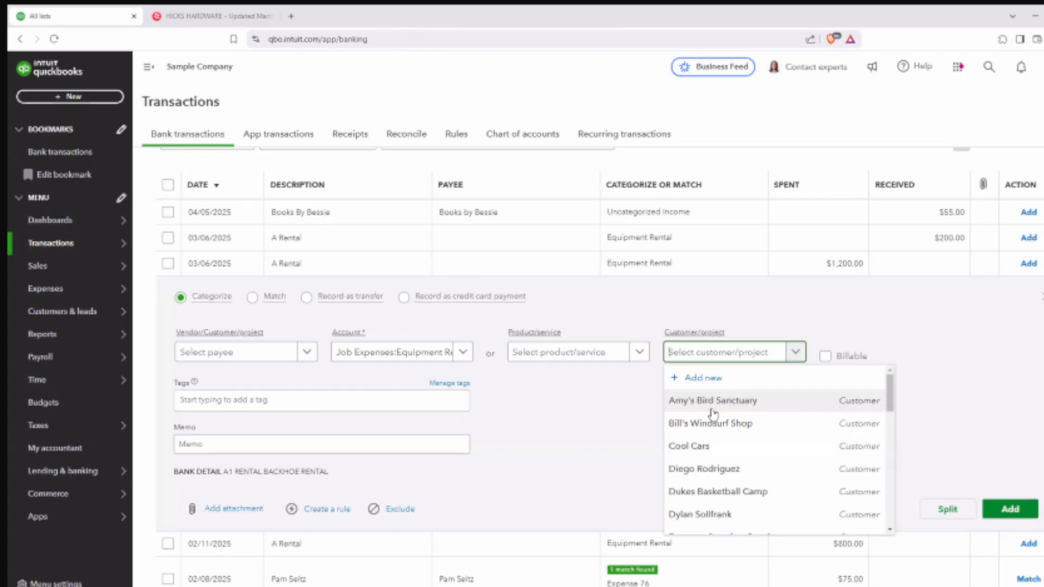
click(609, 429)
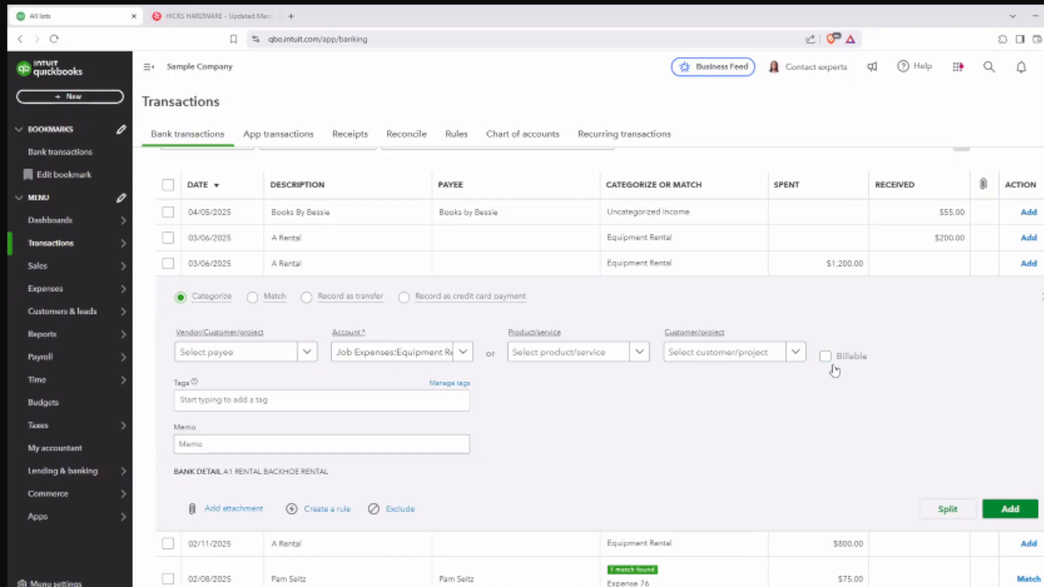
Step: Assign the A Rental expense to the customer Cool Cars, recheck its account choice, and mark it billable
click(793, 356)
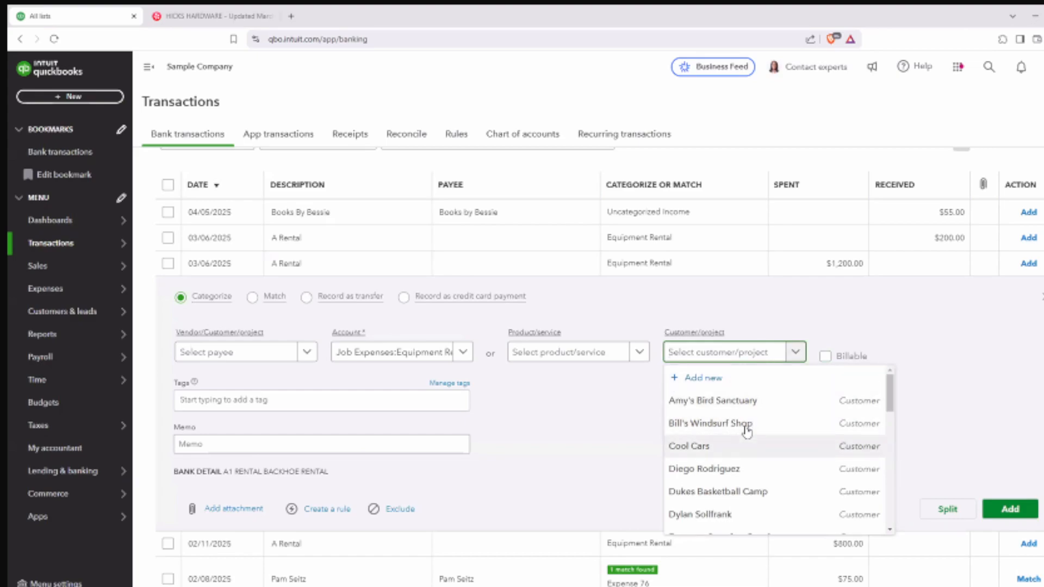
click(731, 447)
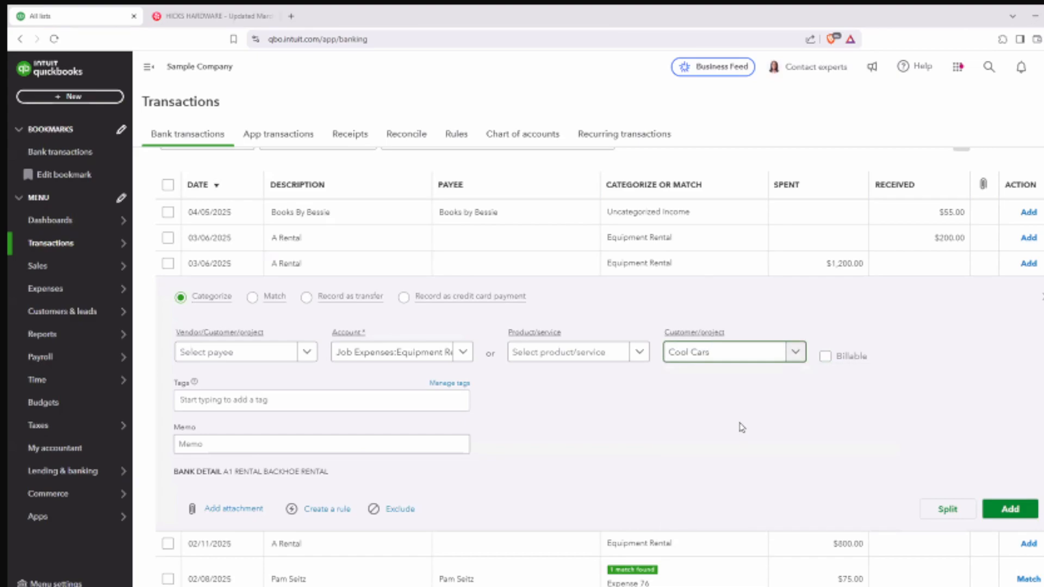
click(464, 357)
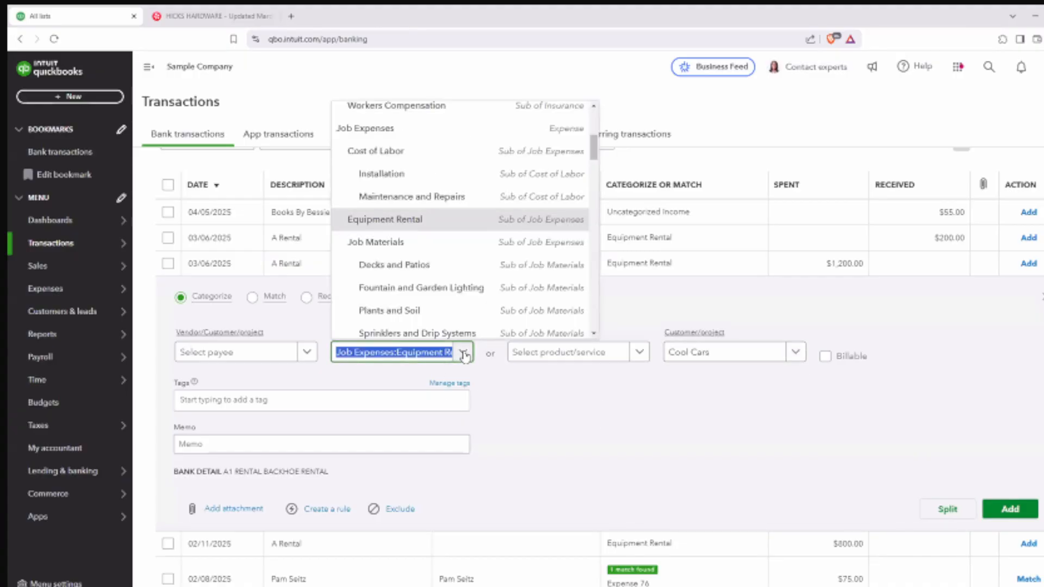
click(464, 358)
click(607, 411)
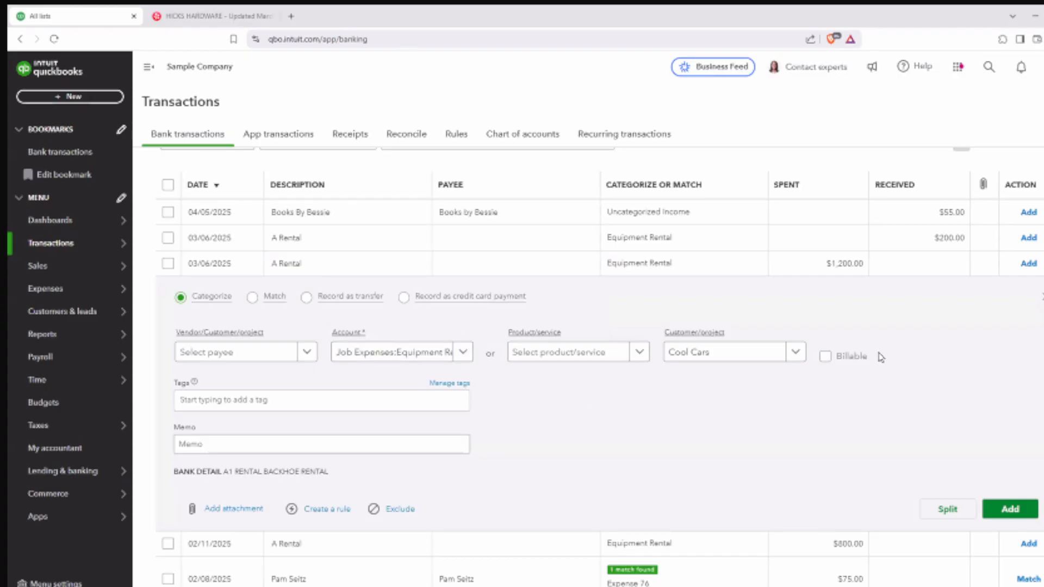
click(826, 357)
Step: Add the categorized $1,200.00 A Rental expense to the books and show the Checking account's categorized transactions
scroll(598, 426, down, 1)
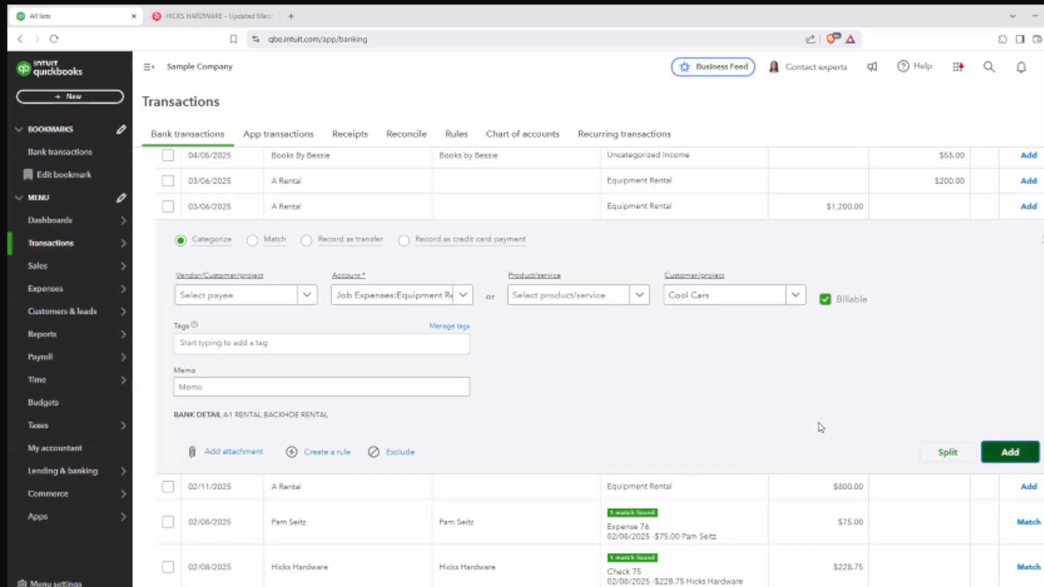
click(1018, 453)
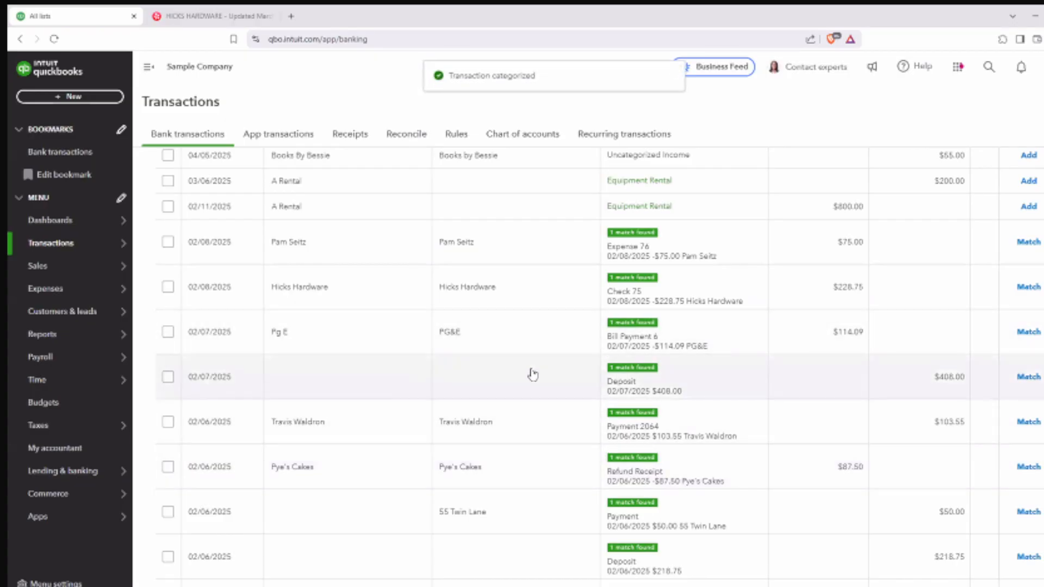
scroll(345, 196, up, 5)
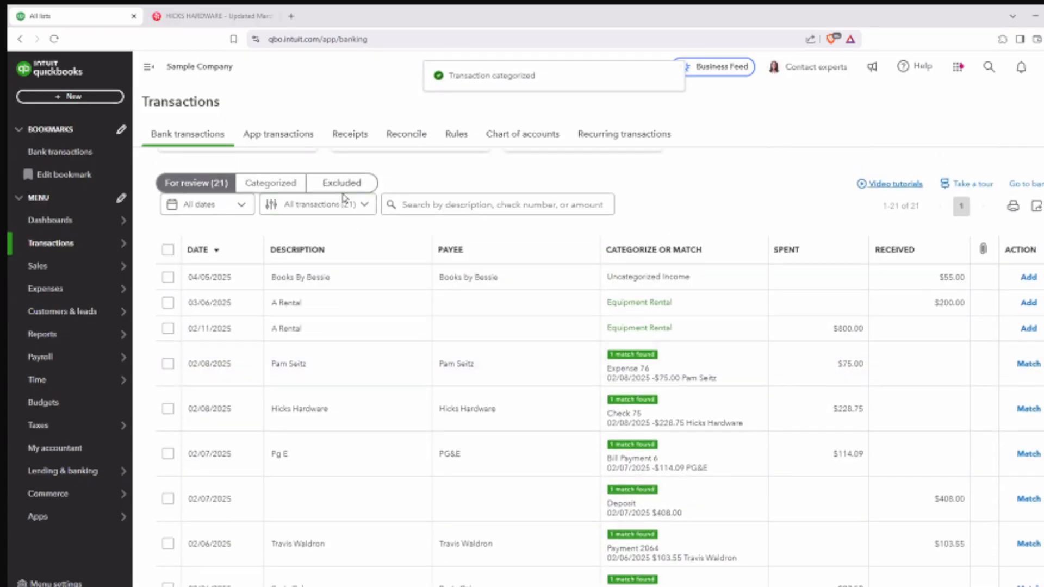
click(272, 309)
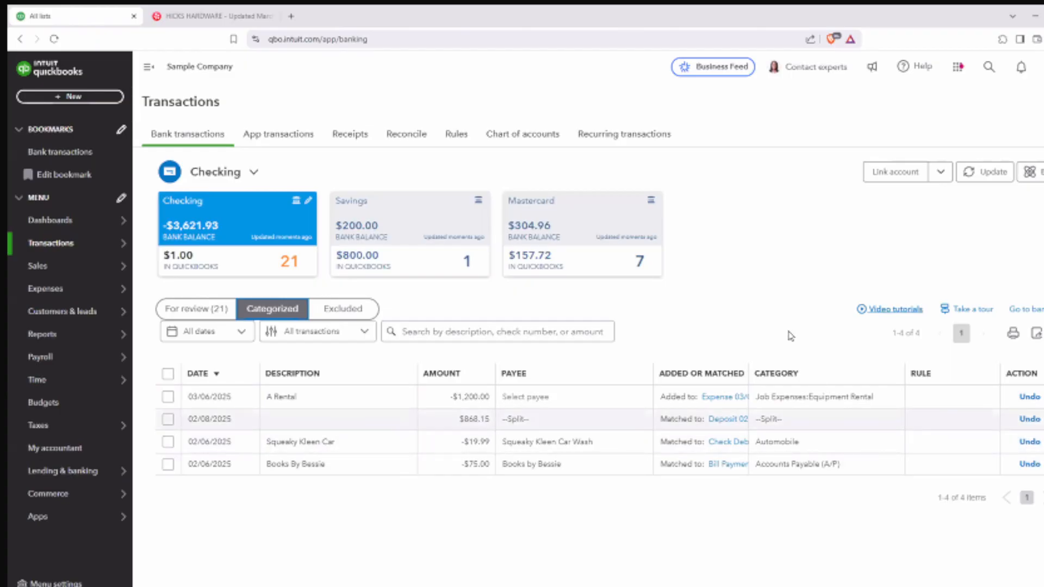
Step: Show the Checking account's transactions for review and look through the listed matches and categories
click(197, 308)
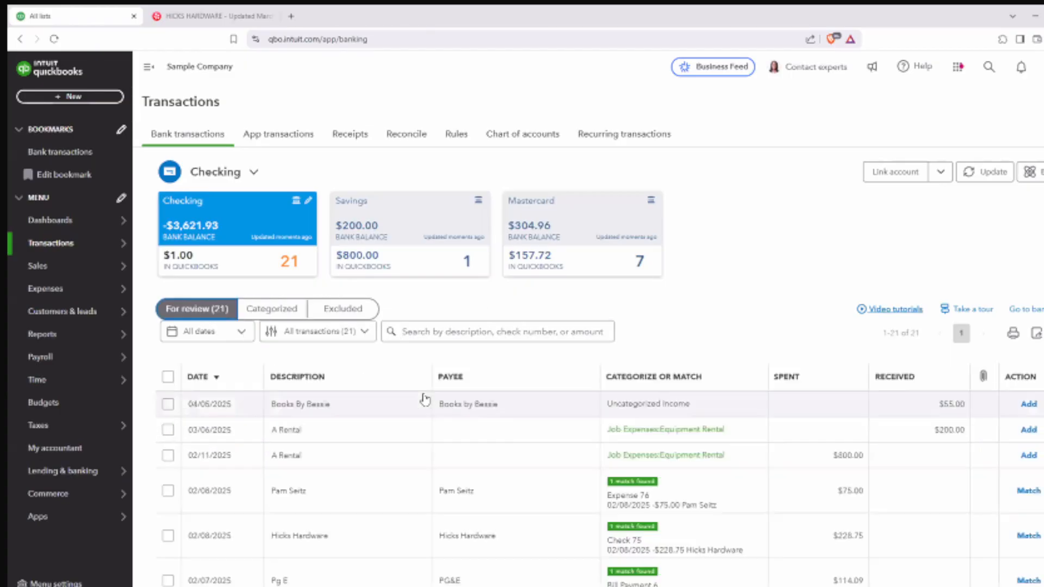
scroll(525, 468, down, 2)
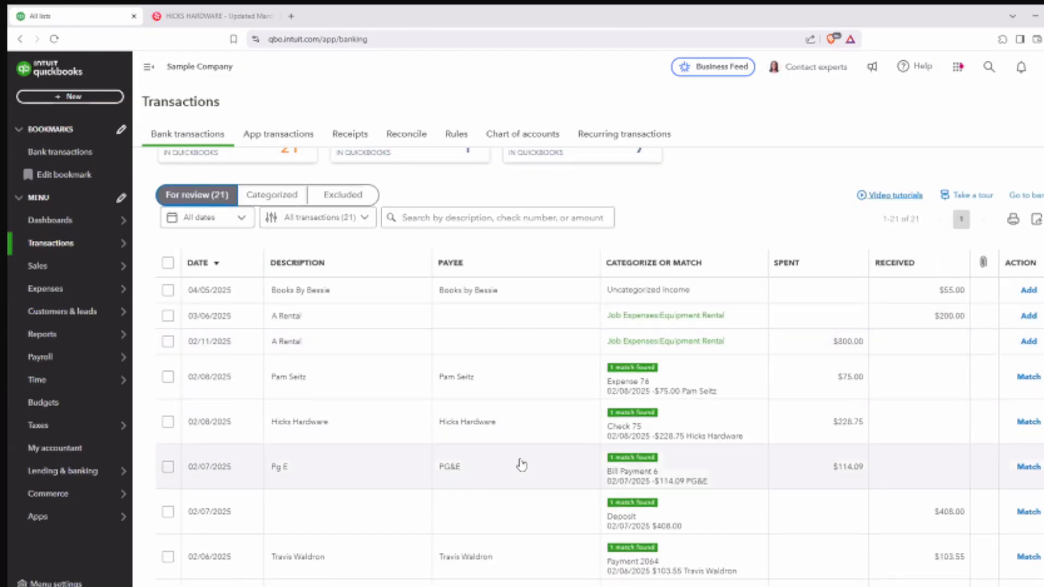
scroll(517, 466, up, 1)
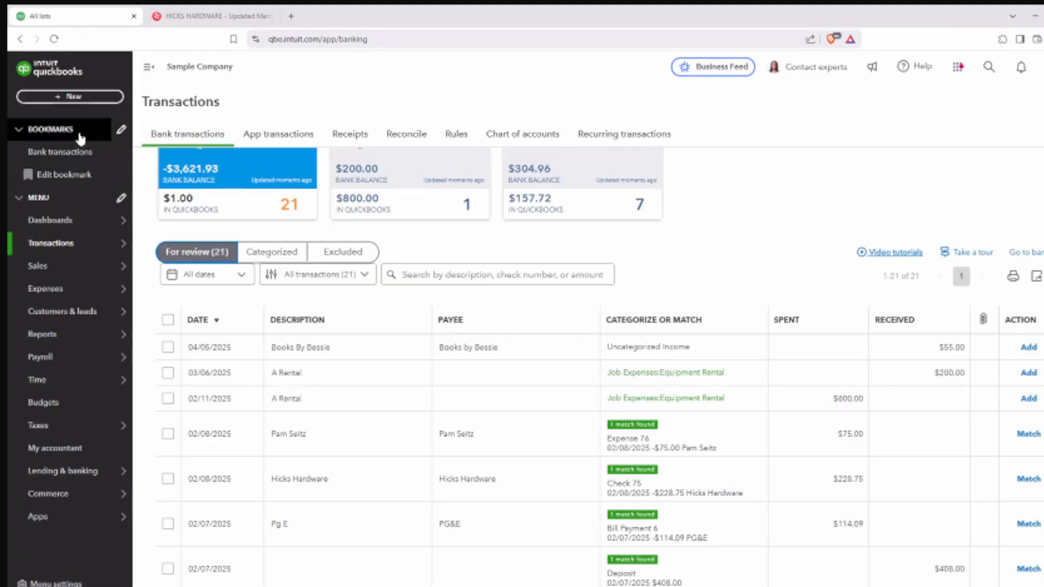
mouse_move(75, 220)
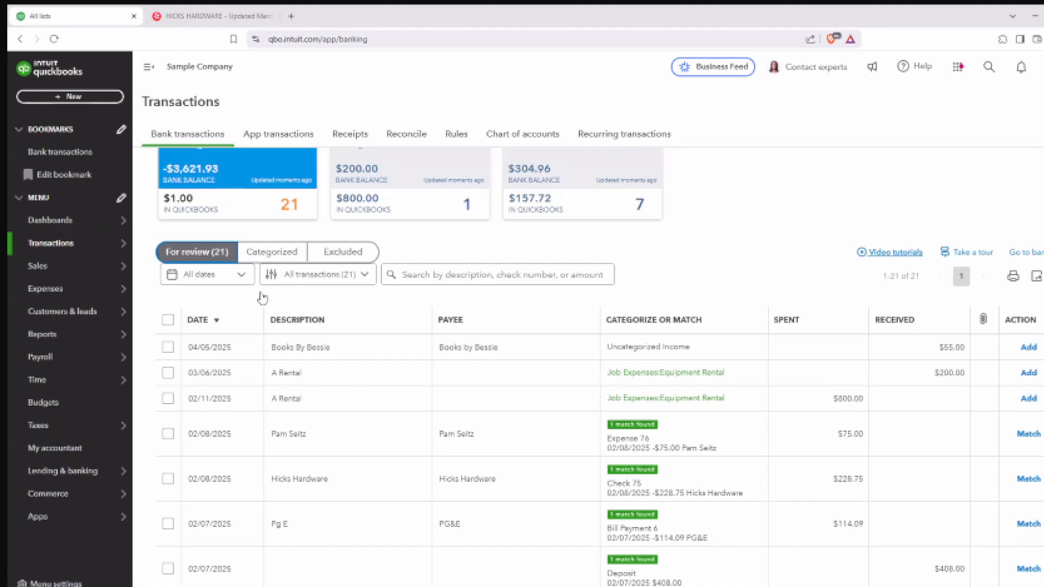
mouse_move(124, 289)
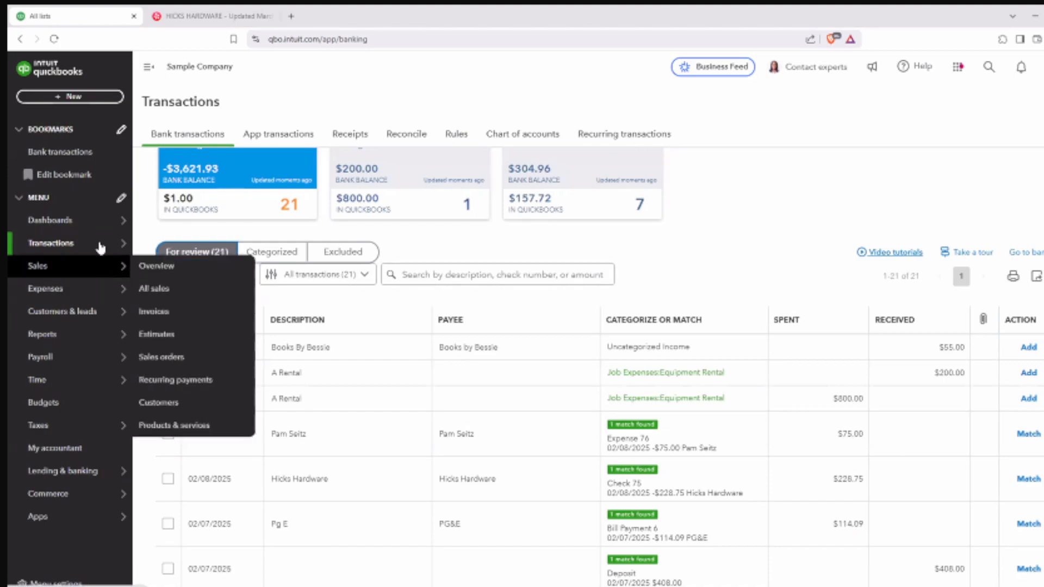
Step: Start an invoice for the customer Cool Cars and add the $1,200.00 A1 Rental backhoe billable expense
click(86, 104)
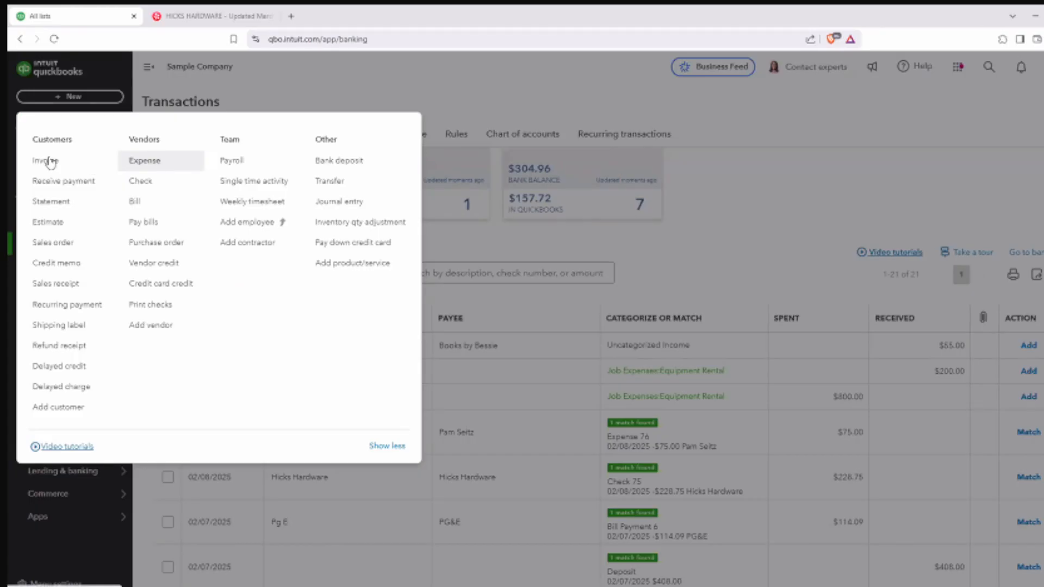
click(96, 163)
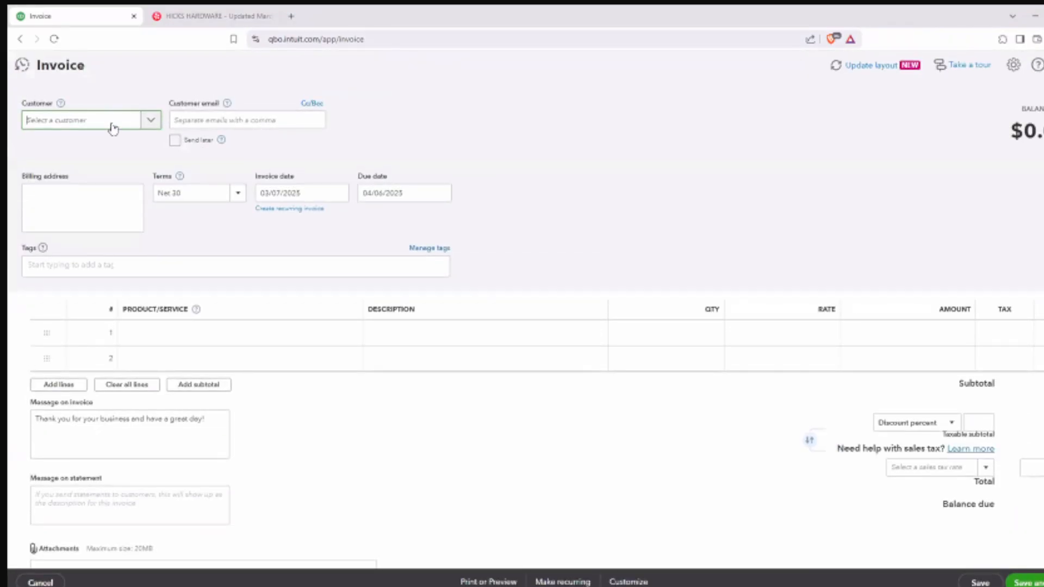
text(col)
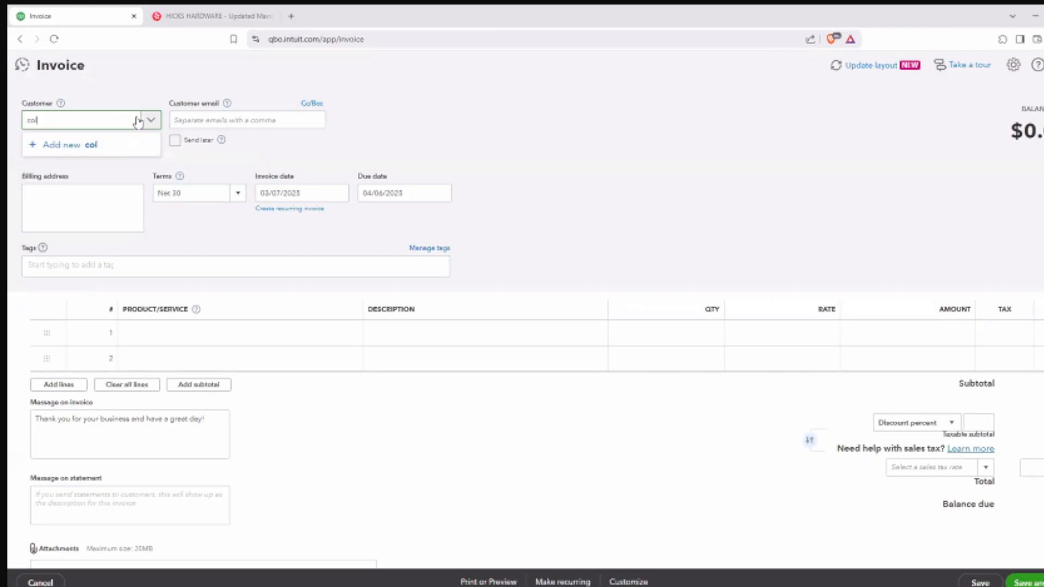
click(84, 170)
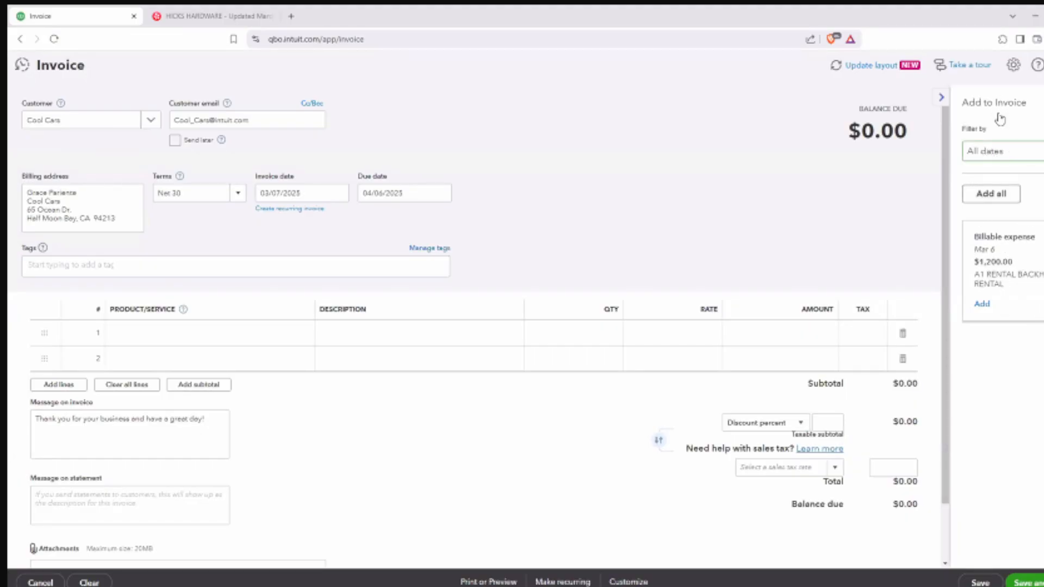
click(983, 306)
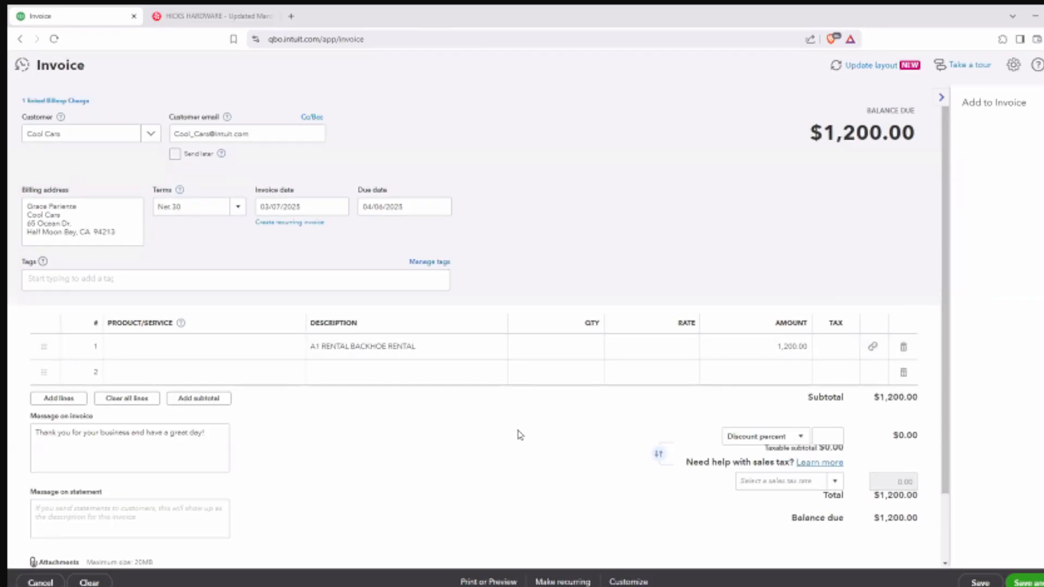
Step: Try assigning Design:Services to the backhoe rental line, and discard the invoice without saving
click(281, 348)
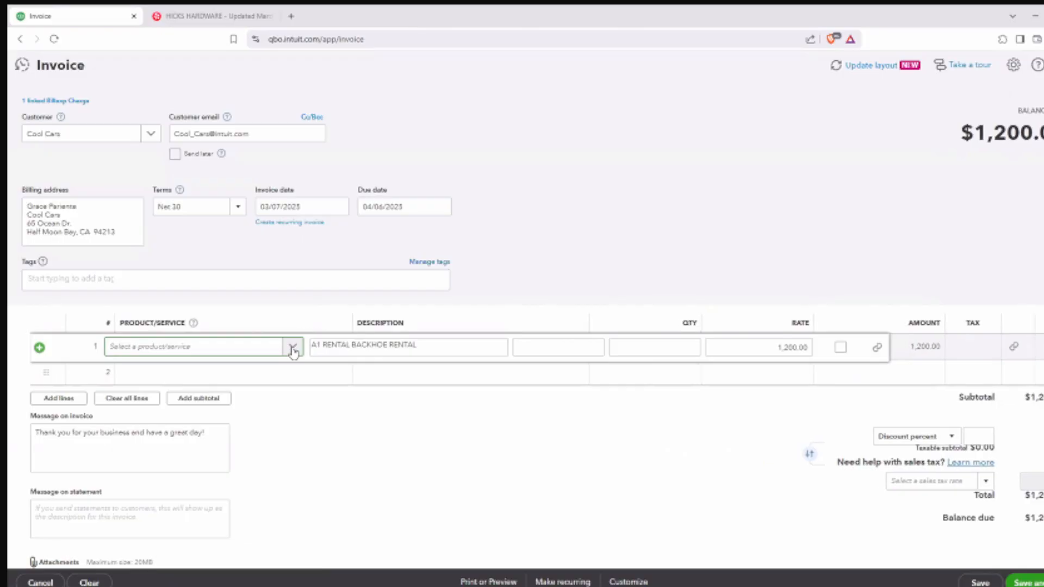
click(294, 350)
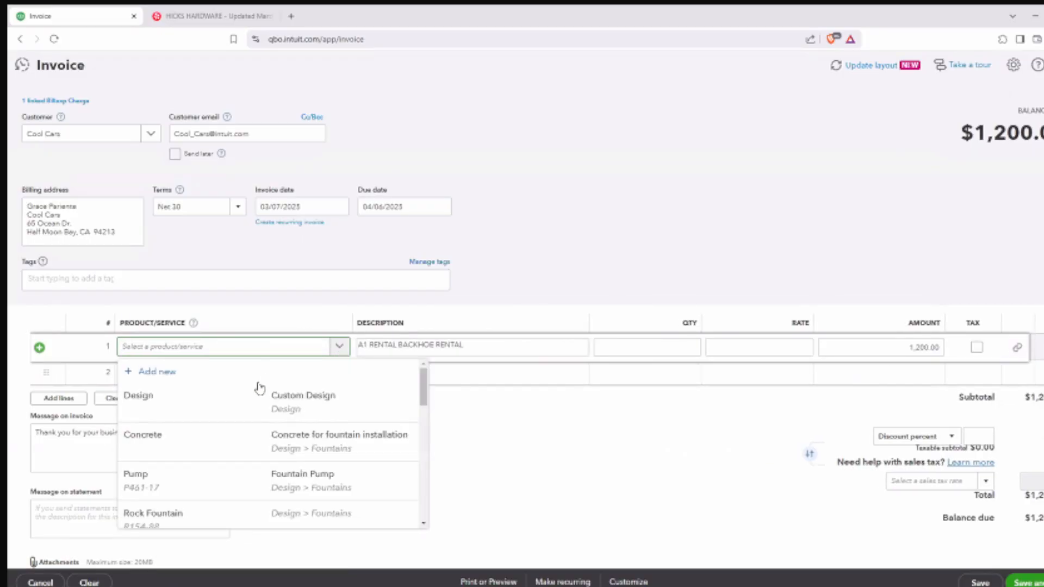
scroll(243, 428, down, 1)
scroll(243, 428, down, 3)
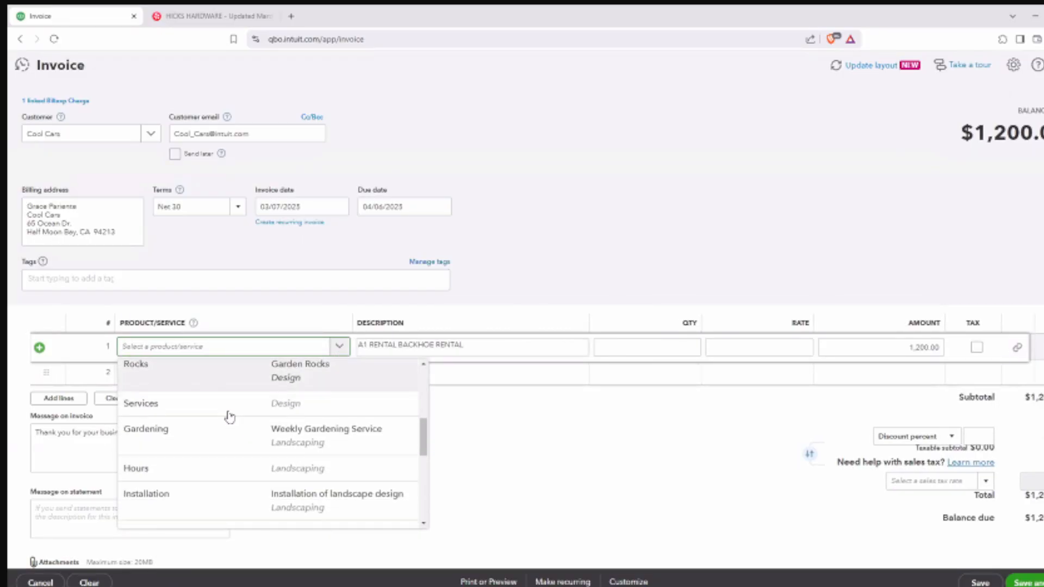
click(227, 411)
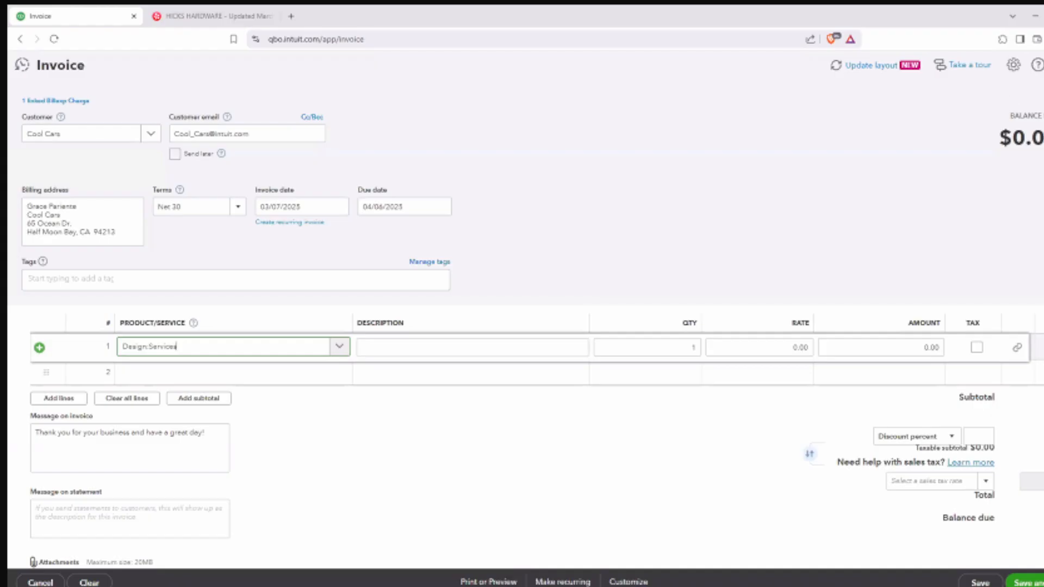
click(1041, 347)
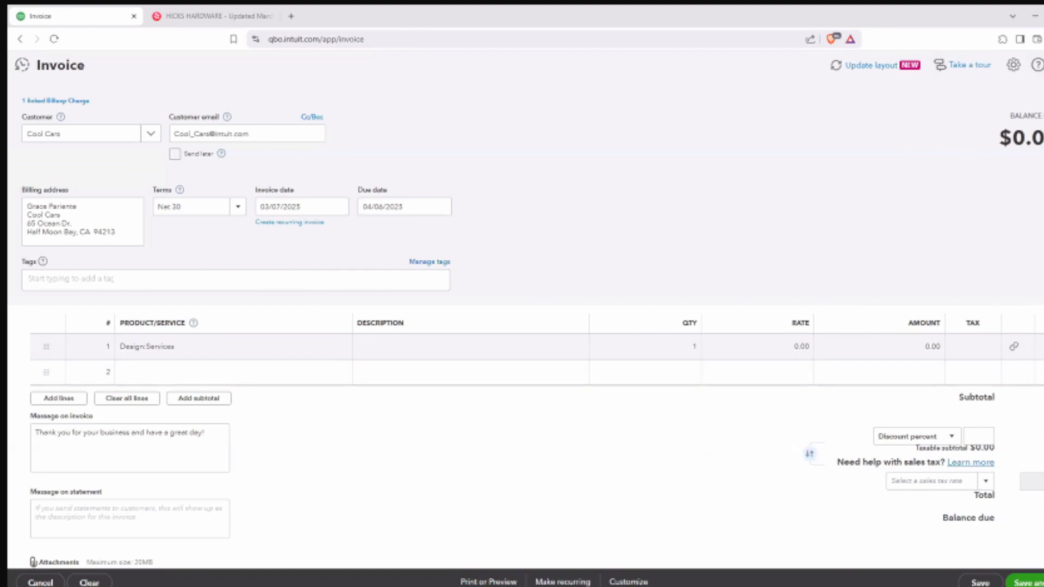
click(1043, 65)
click(613, 341)
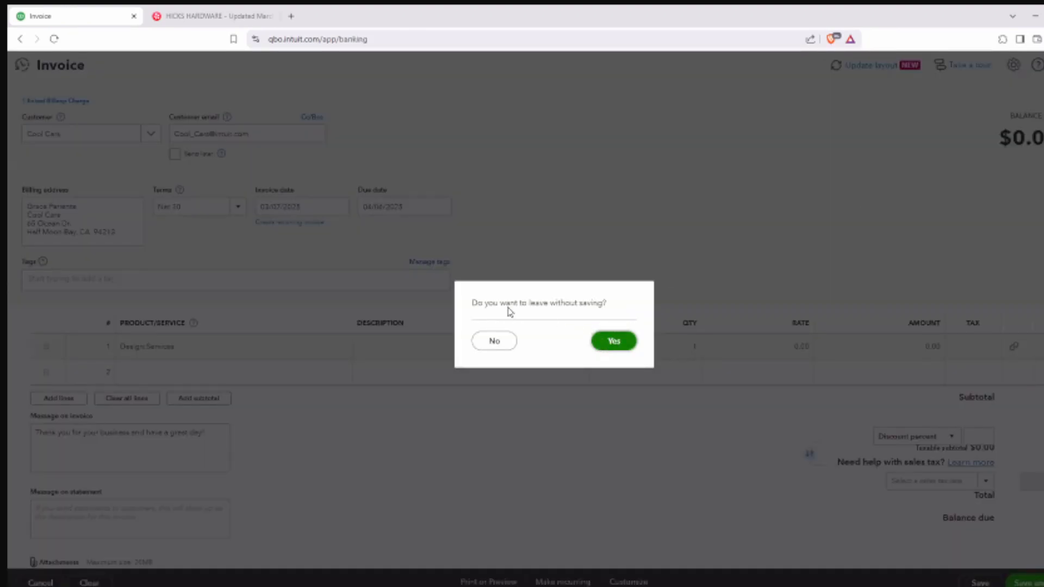
Step: Create a new invoice for Cool Cars and include the March 6 billable expense of $1,200.00
click(68, 96)
click(53, 162)
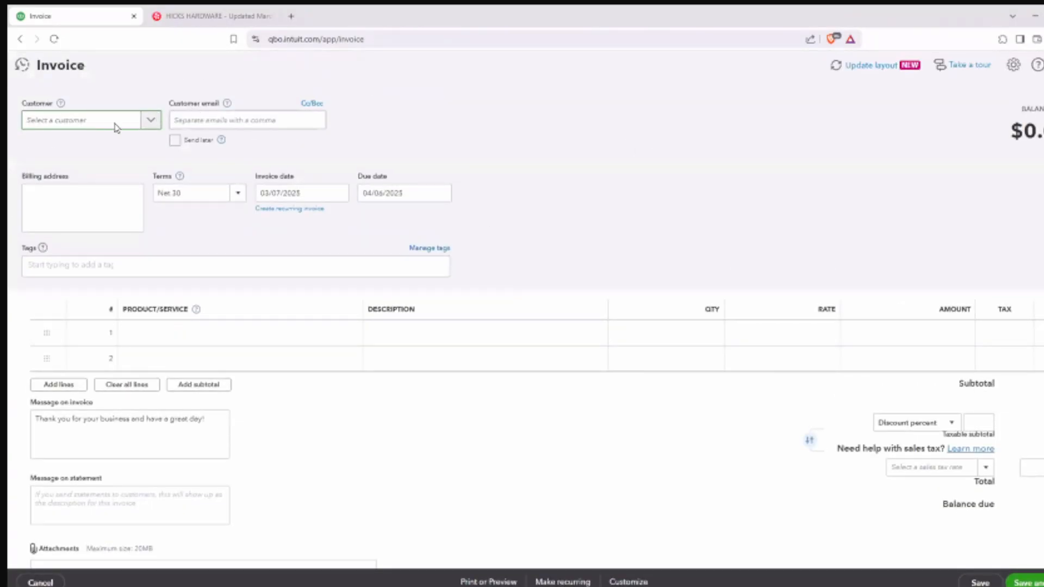
click(77, 126)
text(co)
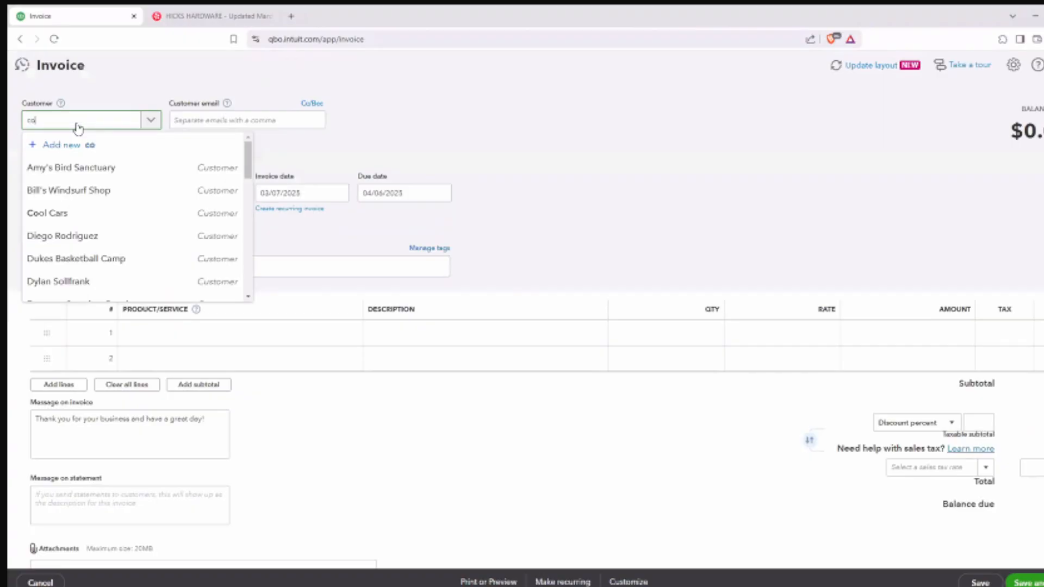
click(68, 167)
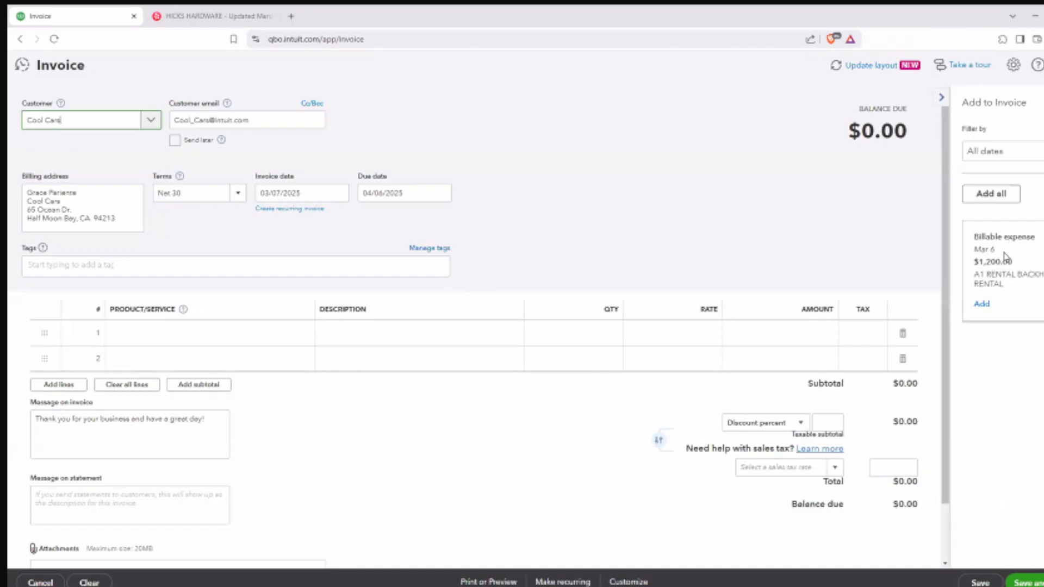
click(988, 305)
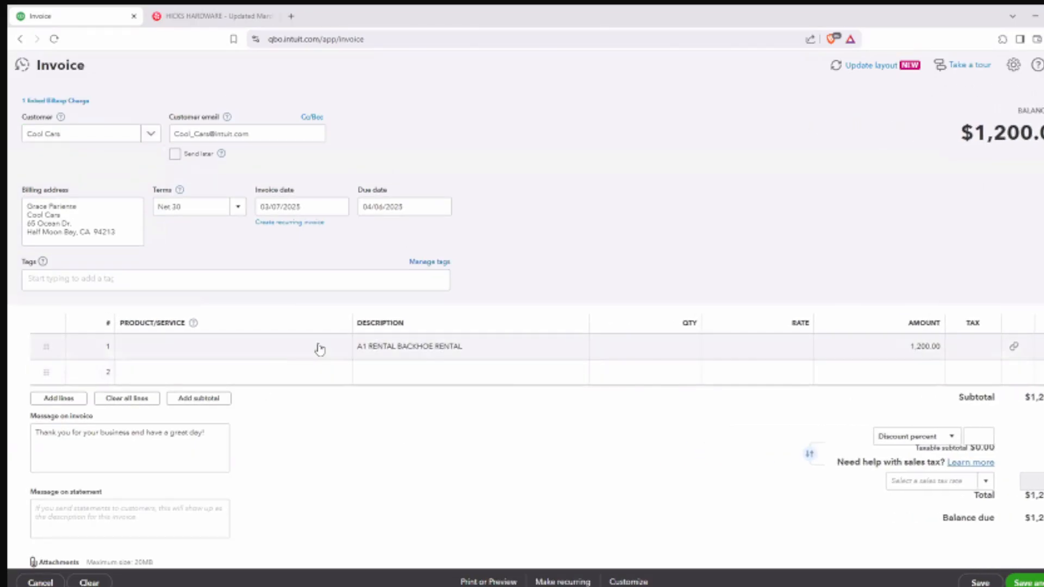
Step: Add a Design:Design line and a Design:Fountains:Concrete line with a rate of 50 below the rental charge
click(326, 378)
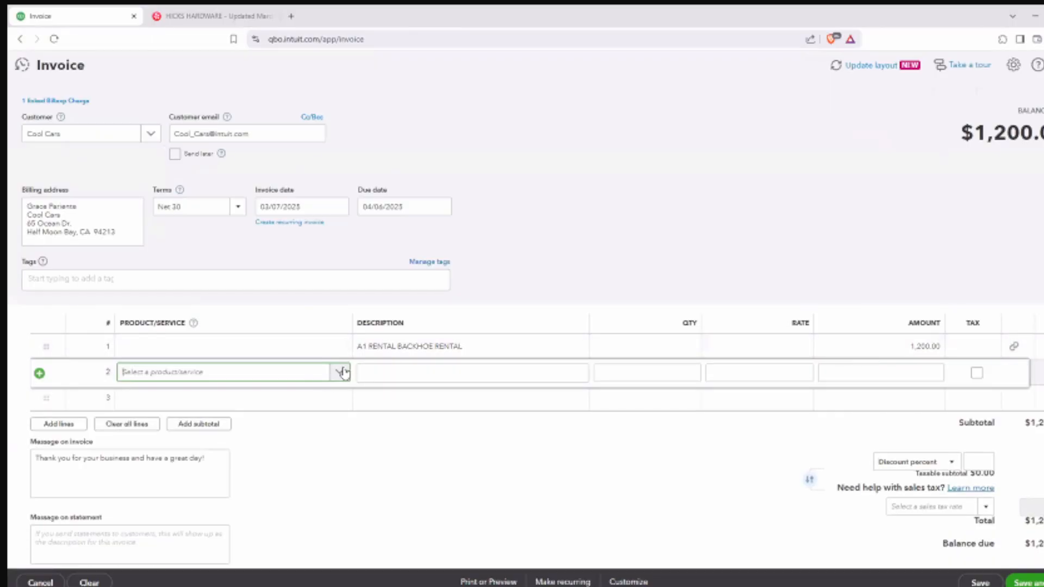
click(343, 372)
click(271, 431)
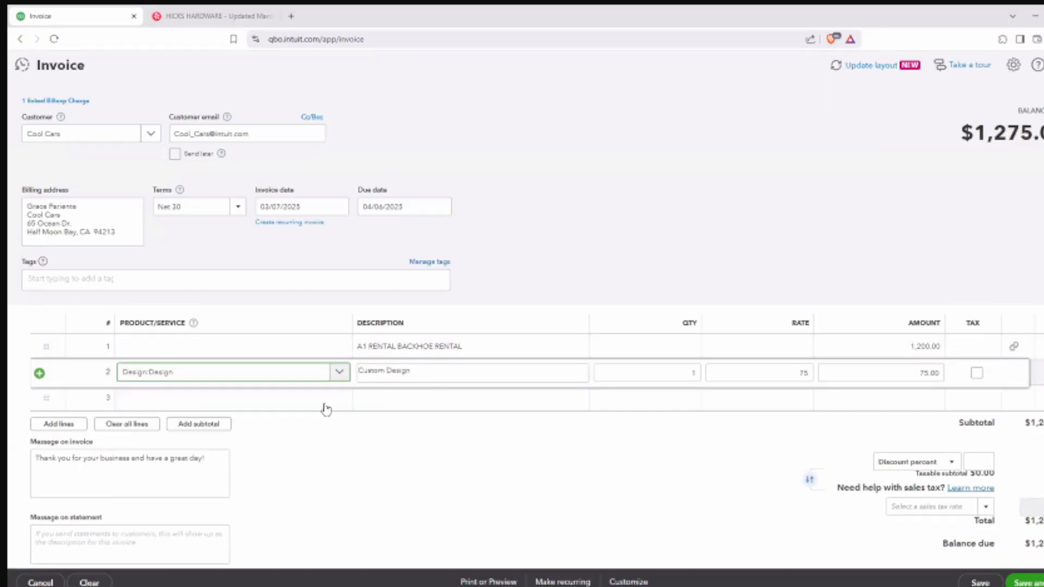
click(326, 409)
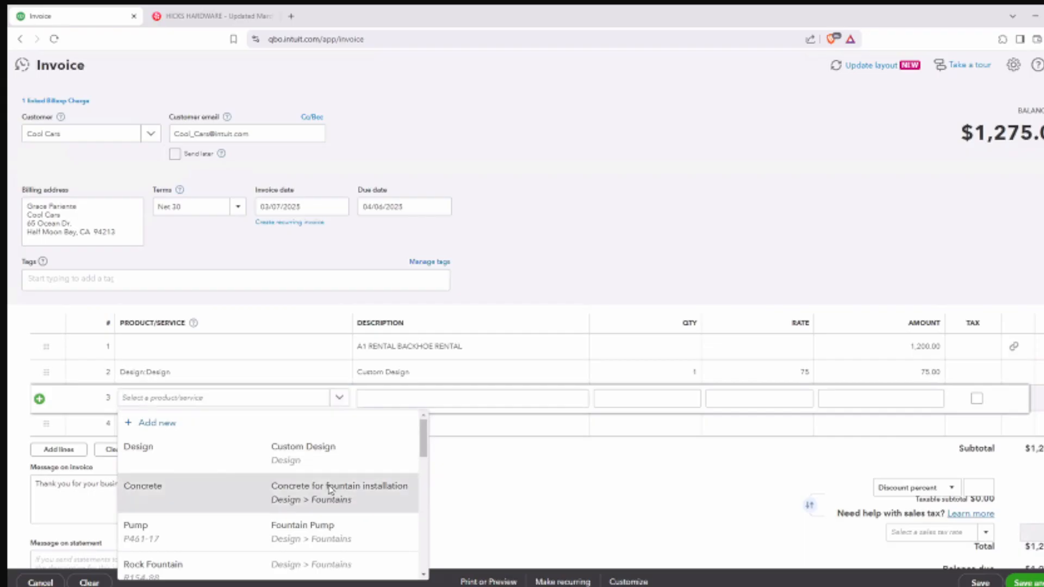
click(330, 490)
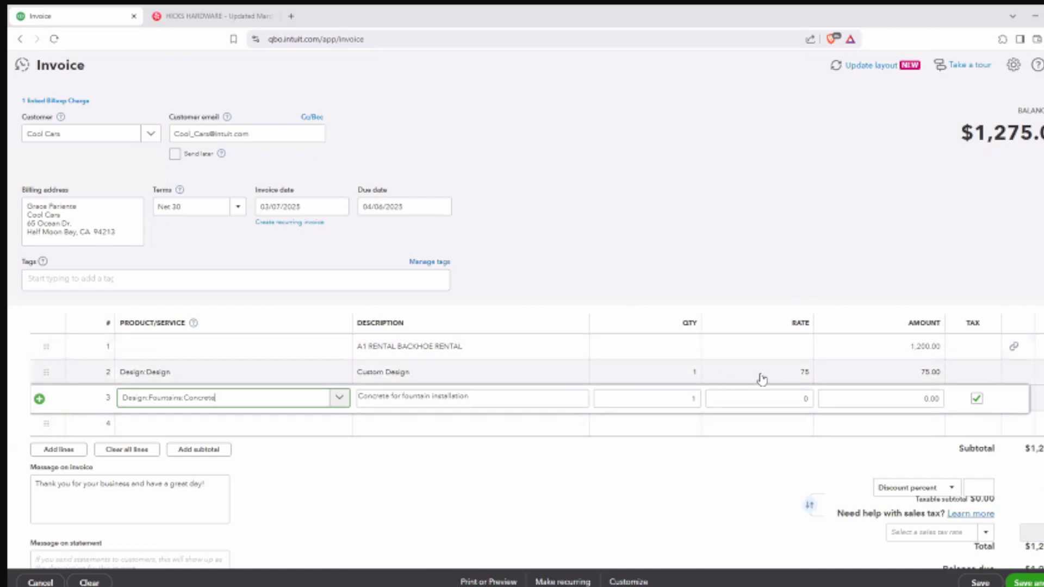
click(790, 407)
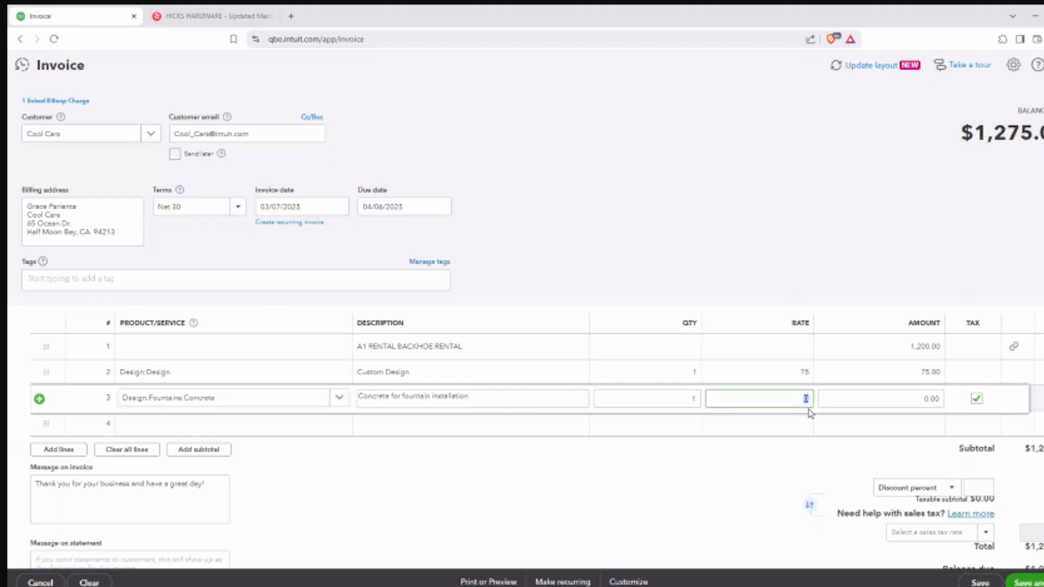
click(717, 490)
Step: Examine the invoice's discount types and sales tax rate choices without applying any
scroll(1012, 438, down, 2)
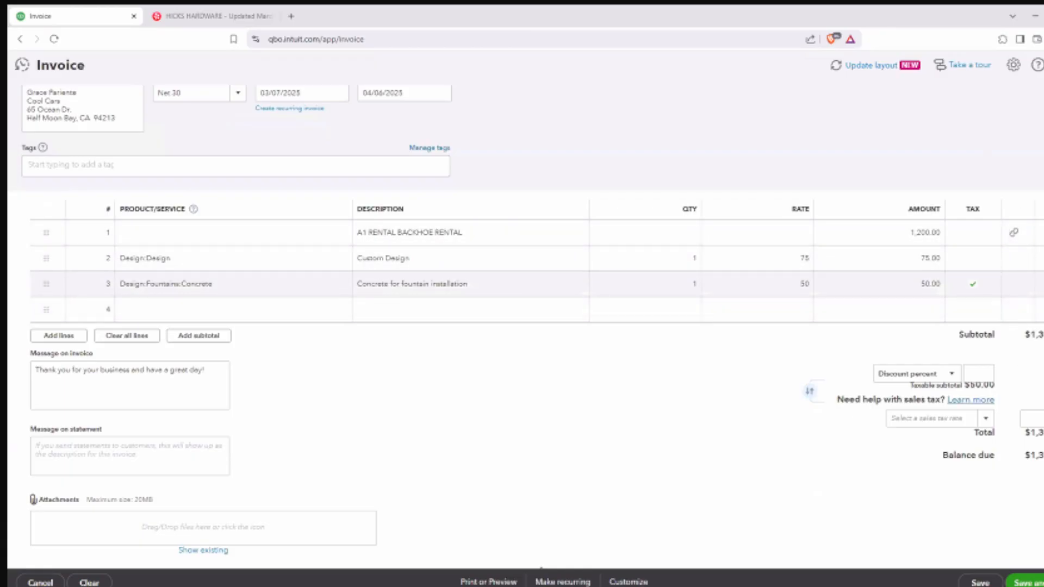
click(952, 373)
click(974, 371)
click(951, 376)
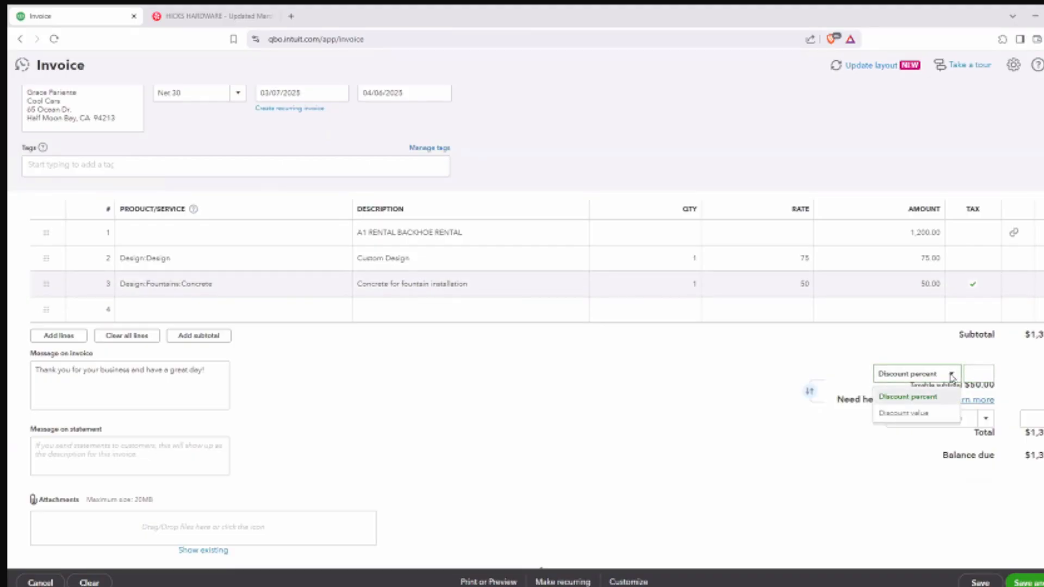
click(1020, 361)
click(986, 419)
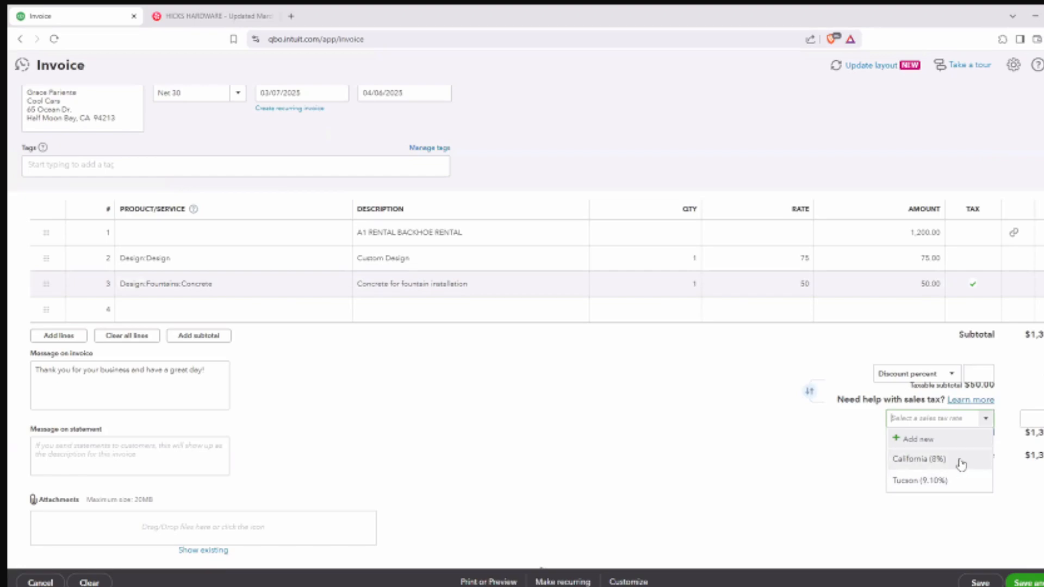
click(831, 468)
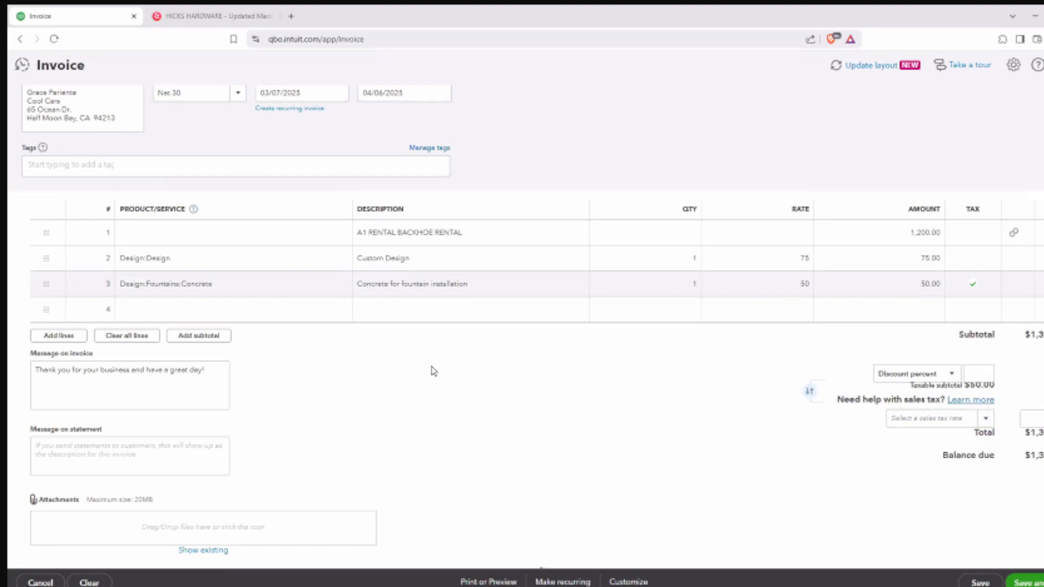
Step: Recheck the Cool Cars invoice from its header to its attachments, and save it for sending by email
scroll(431, 368, up, 2)
scroll(1006, 457, down, 2)
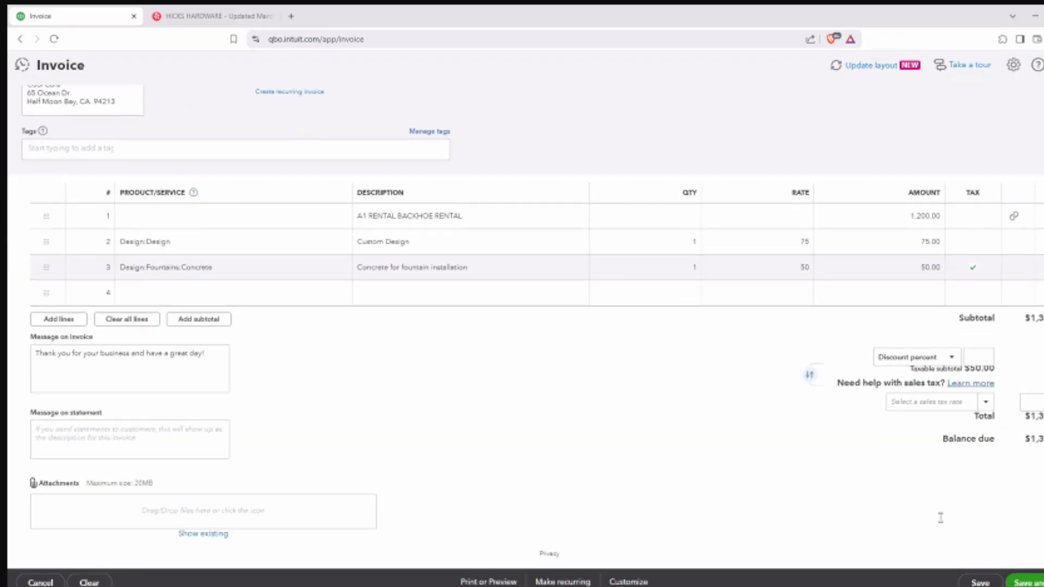
scroll(735, 370, up, 2)
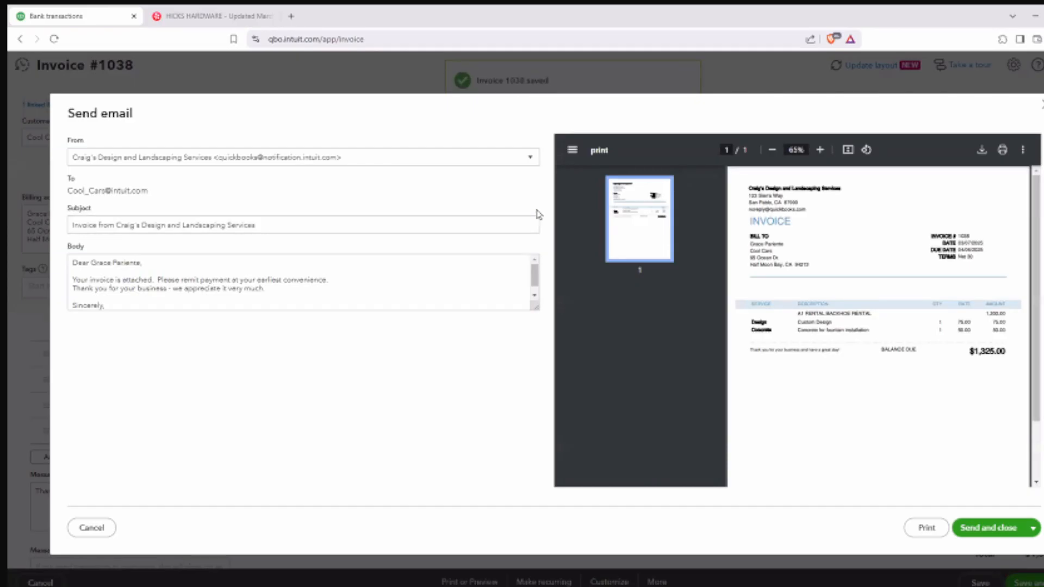
Step: Examine the invoice email's body text and the line items and balance due in the invoice preview
click(240, 283)
key(ctrl+a)
scroll(222, 282, down, 1)
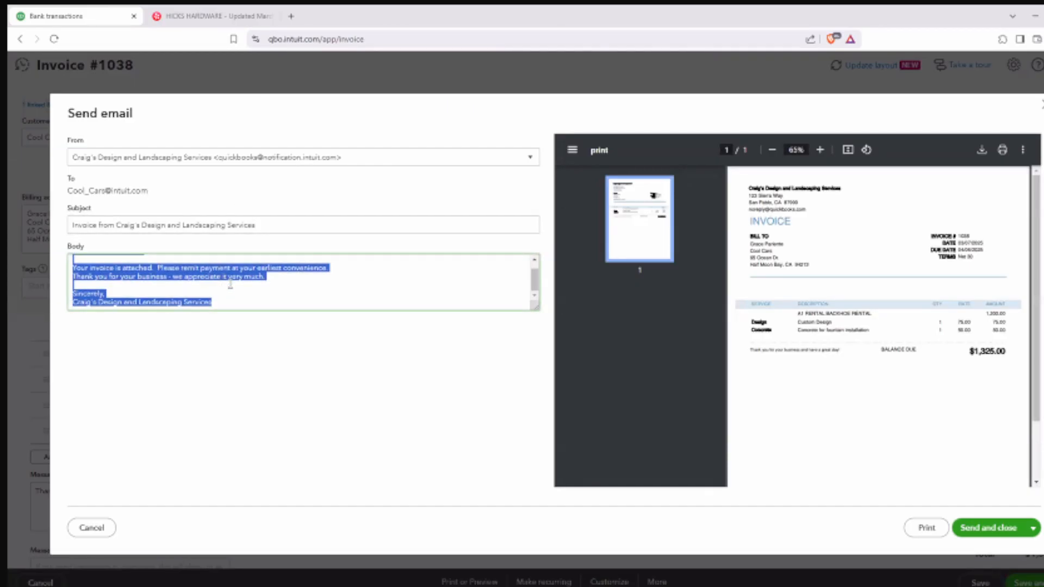
scroll(242, 283, up, 1)
click(372, 283)
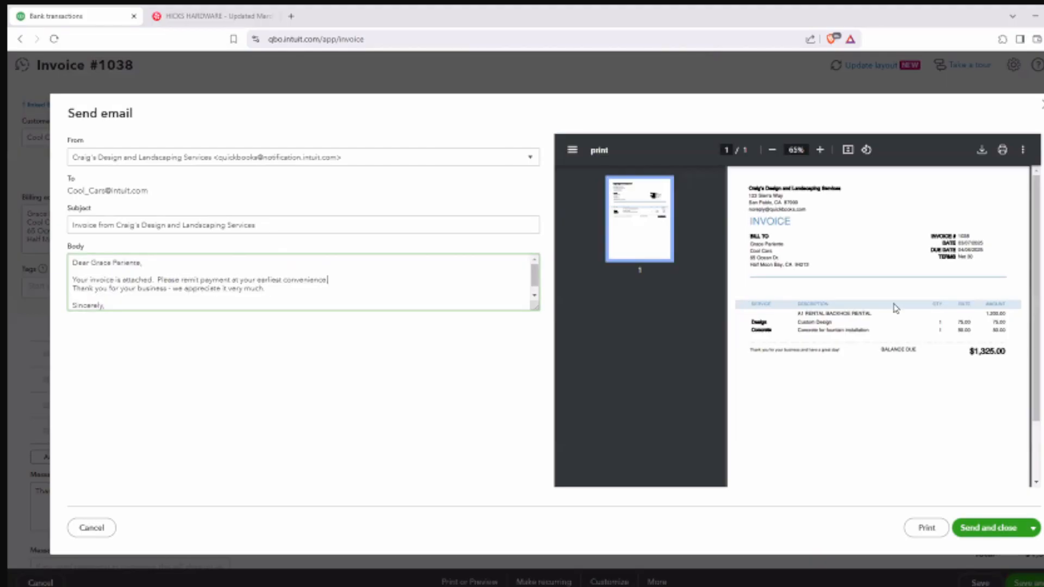
scroll(903, 309, down, 1)
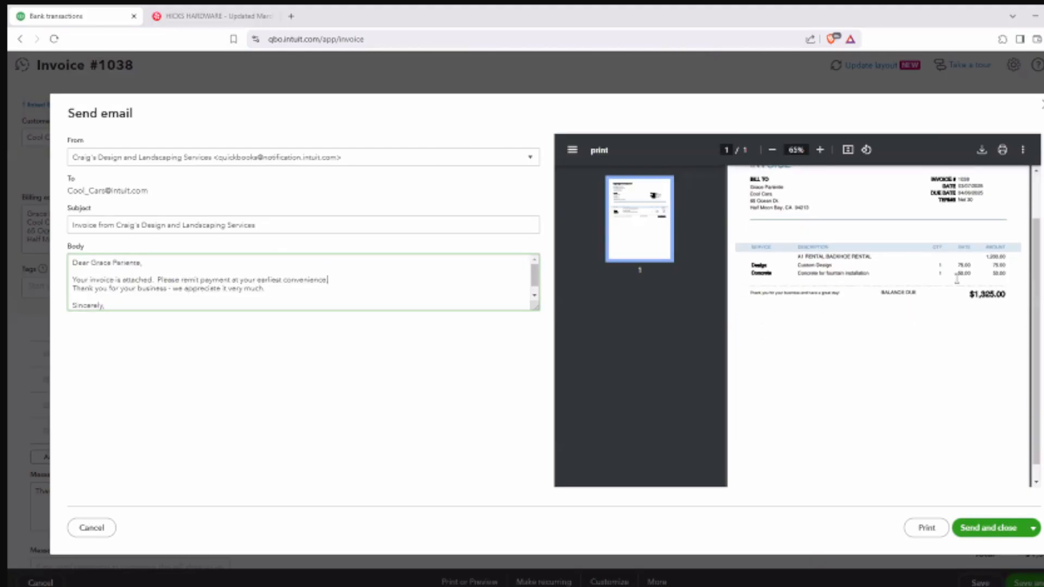
scroll(955, 318, down, 1)
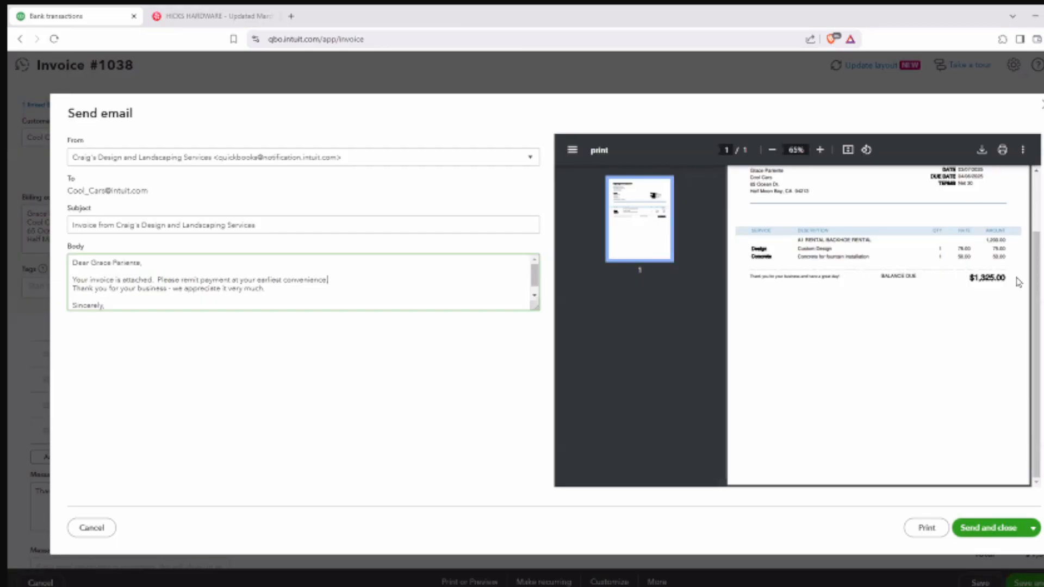
Step: Close the invoice email and the Cool Cars invoice, and examine the suggested match for the 02/08/2025 $75.00 bank transaction
key(Escape)
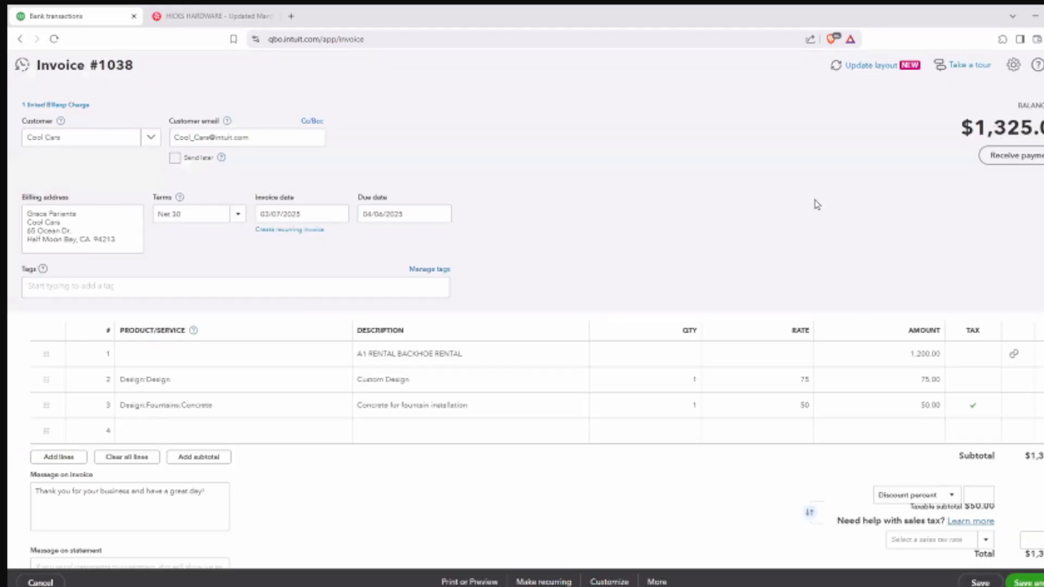
click(1043, 64)
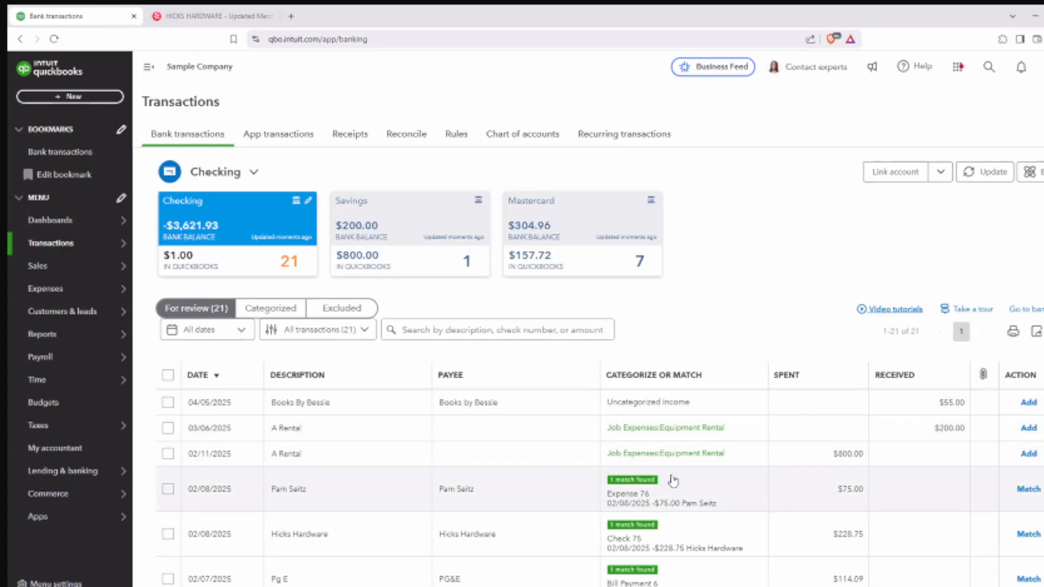
scroll(673, 481, down, 2)
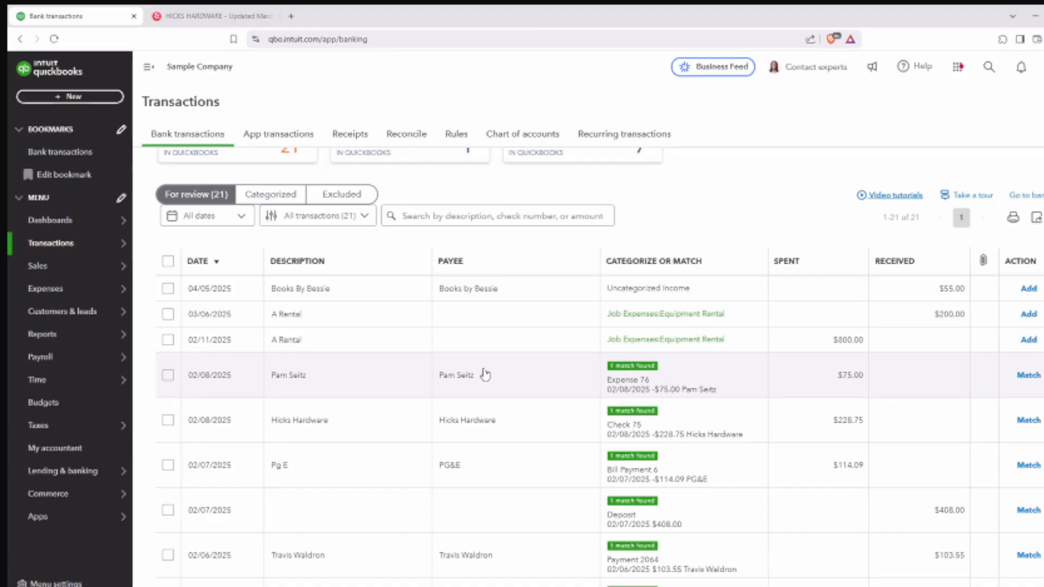
triple_click(456, 380)
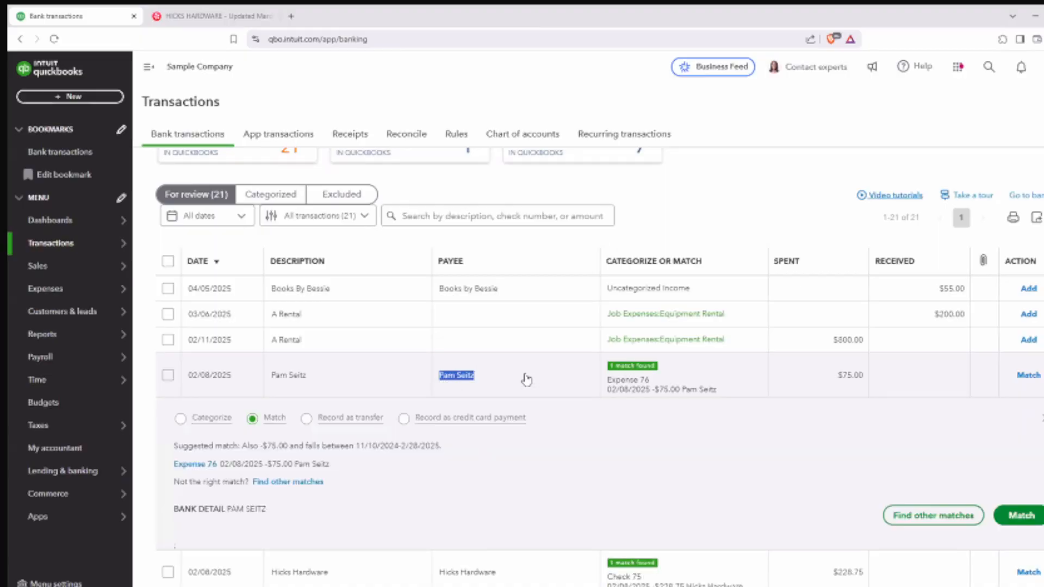
click(365, 382)
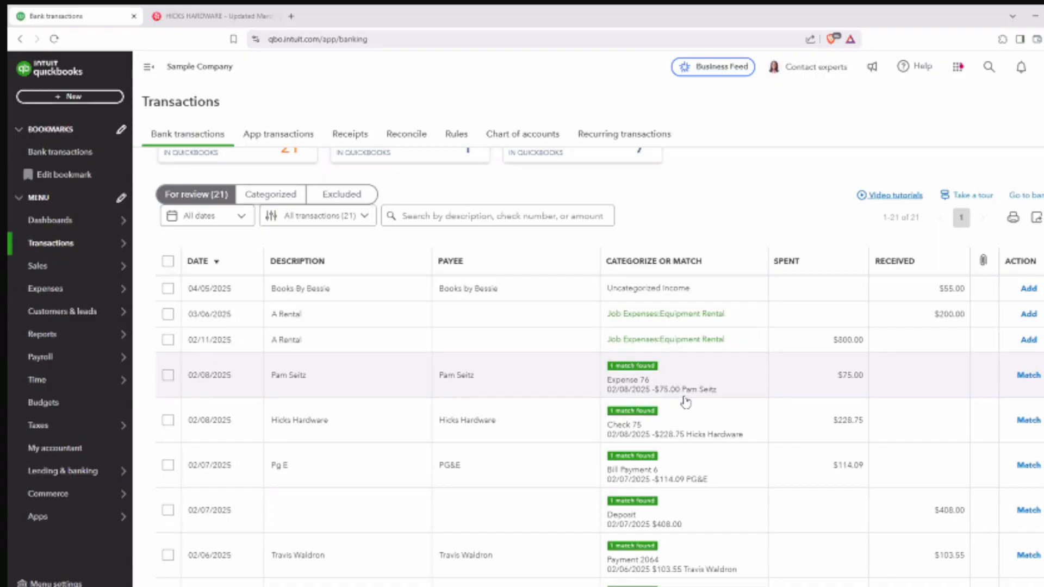
scroll(743, 419, down, 2)
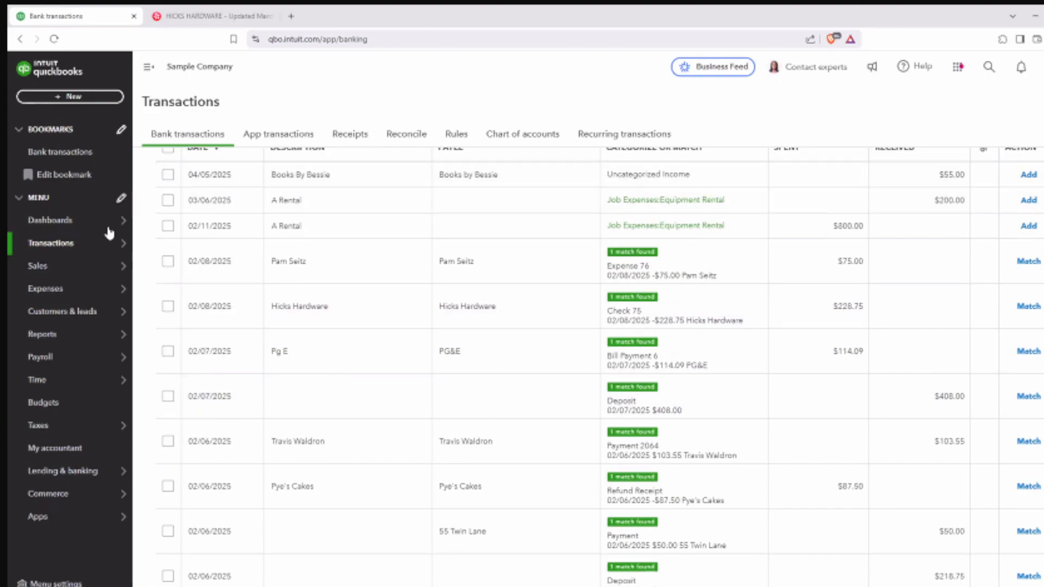
Step: Open the Customers list in the Sales area and look over the listed customers
mouse_move(106, 231)
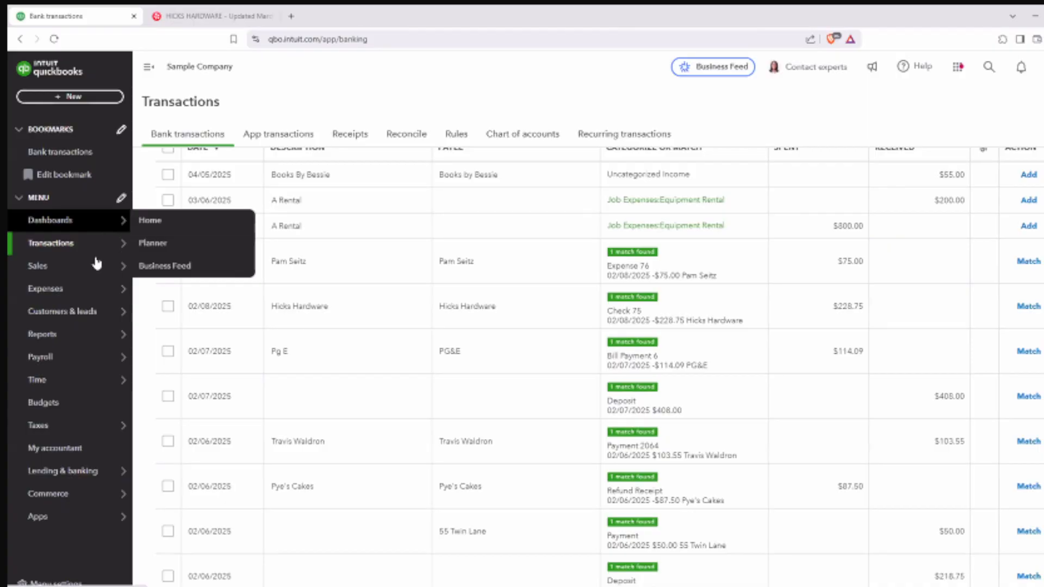
mouse_move(101, 253)
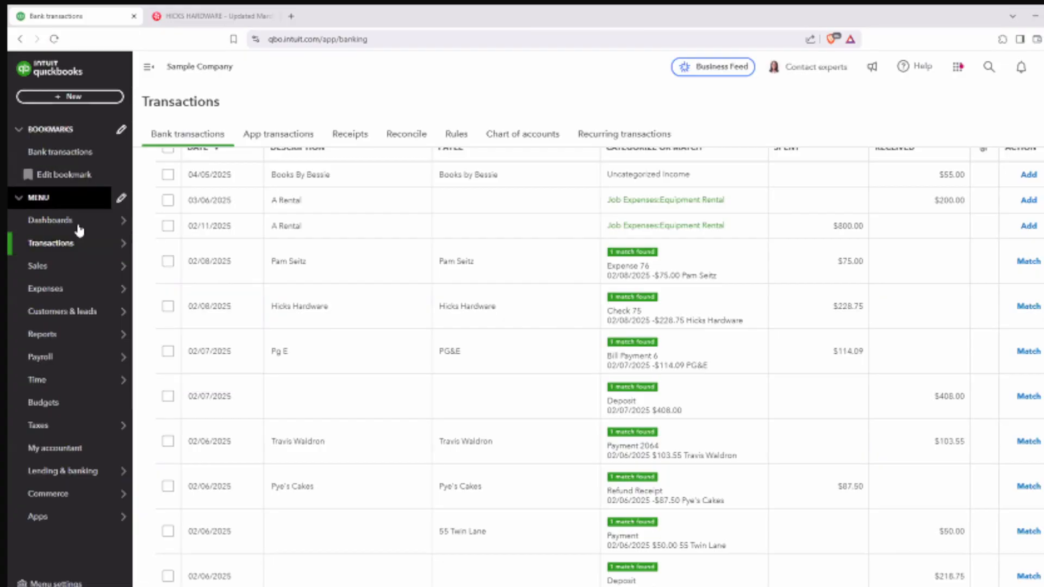
mouse_move(78, 241)
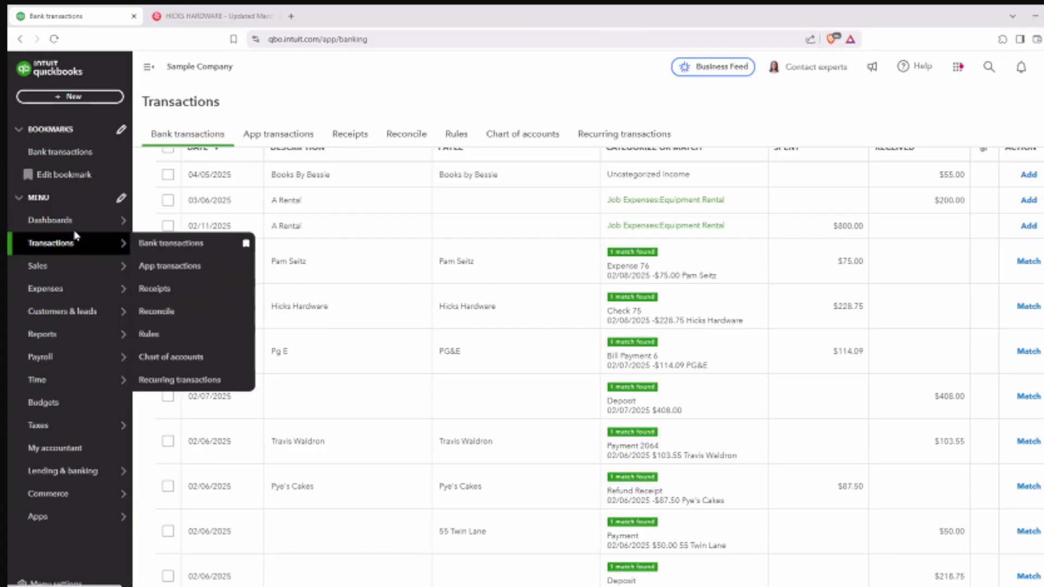
mouse_move(64, 224)
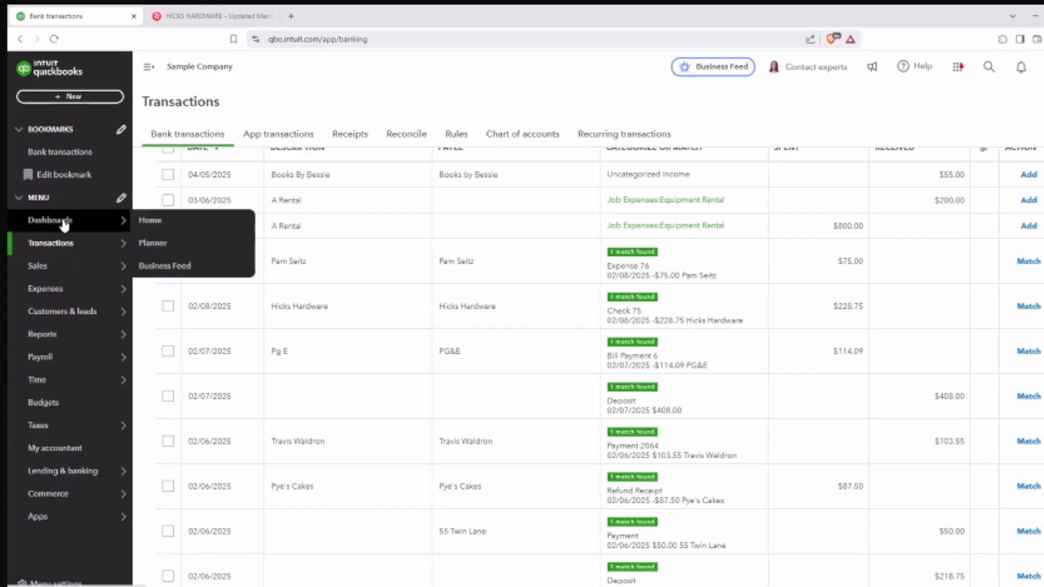
mouse_move(91, 291)
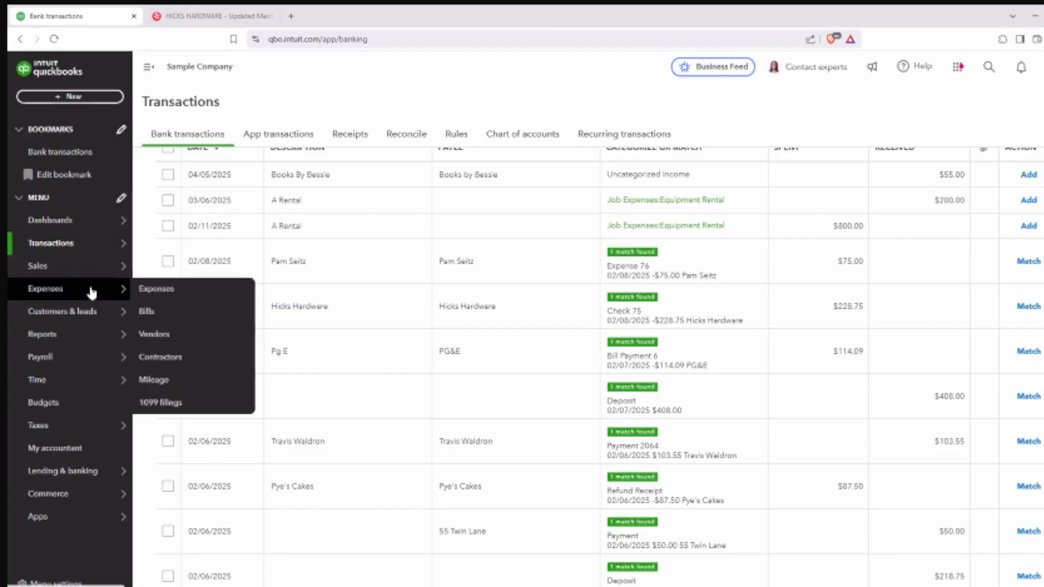
mouse_move(90, 271)
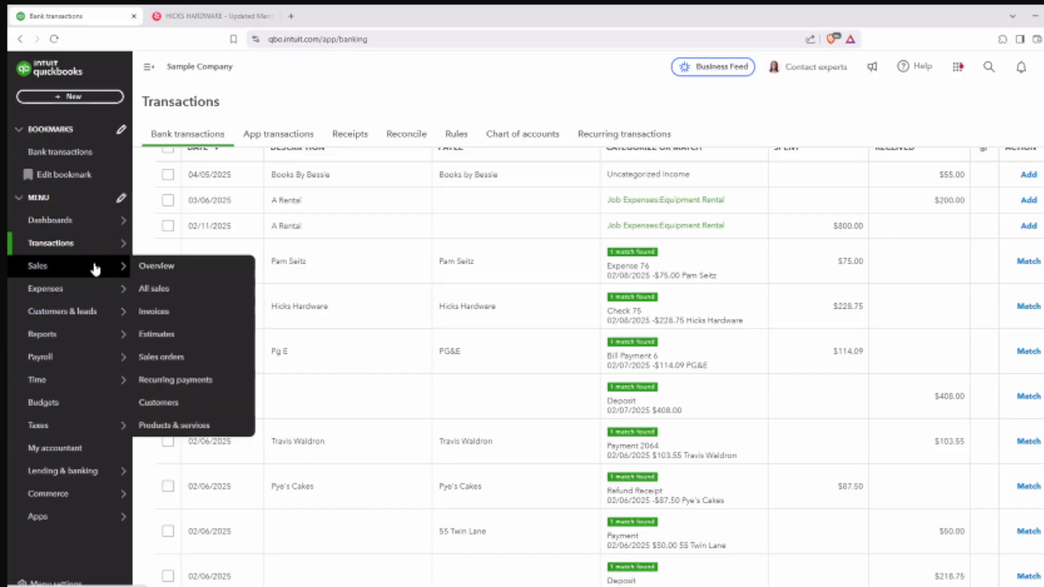
click(159, 408)
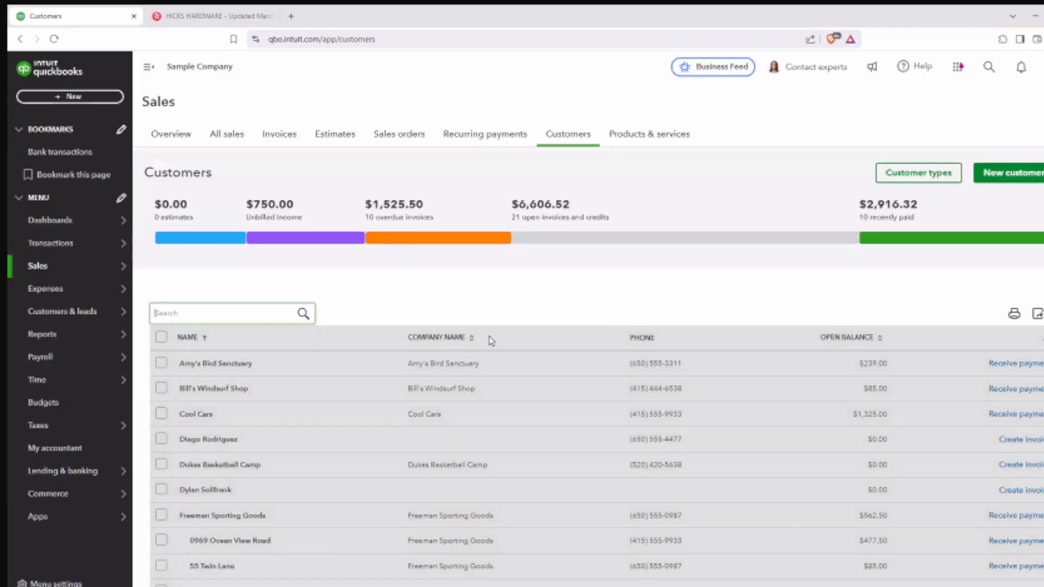
scroll(526, 375, down, 1)
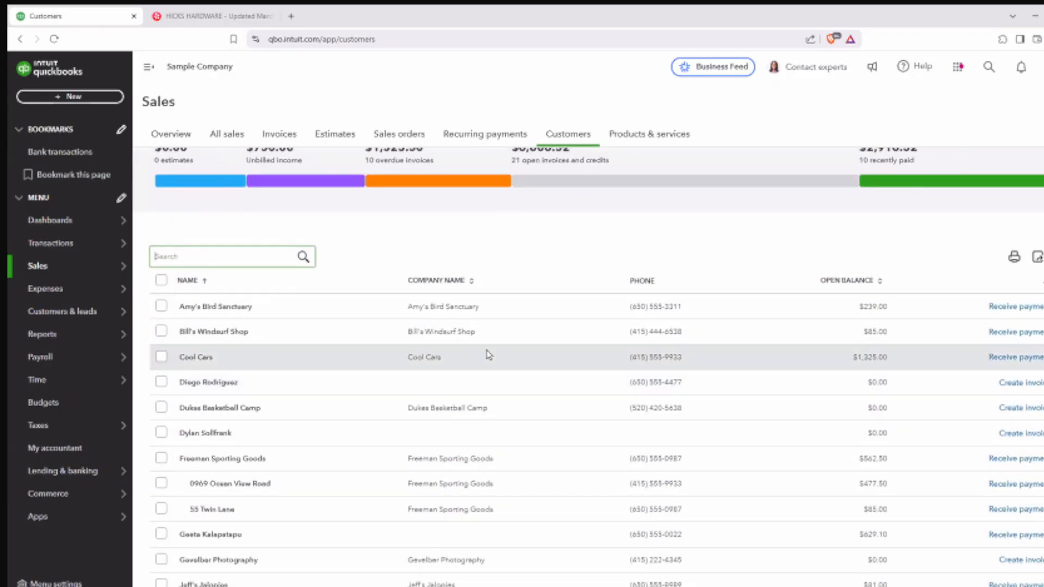
scroll(524, 372, up, 1)
Step: Open a blank new customer record and examine its contact, address, notes, payment, tax and opening balance fields
click(1030, 171)
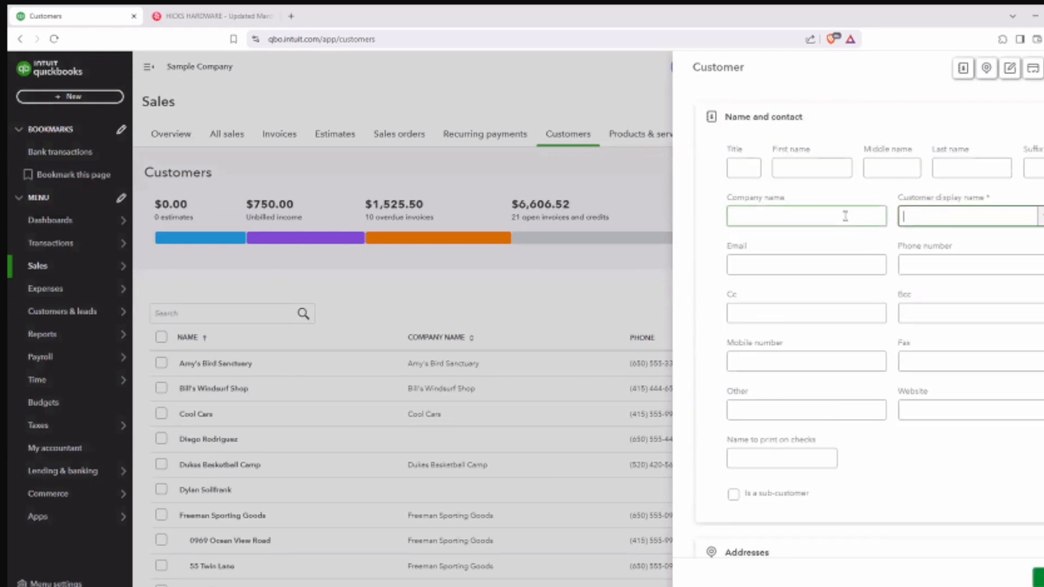
click(939, 222)
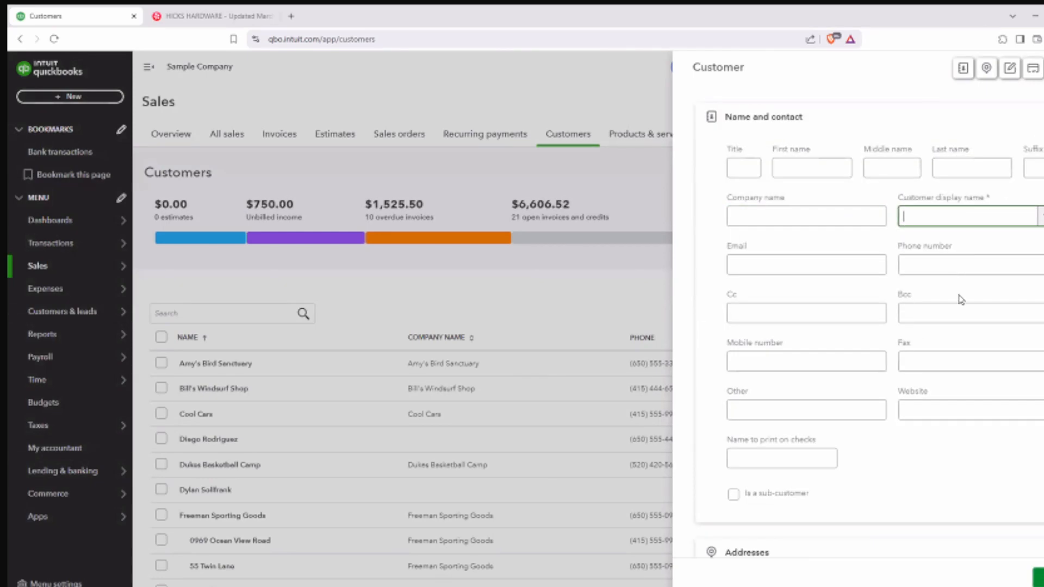
scroll(960, 316, down, 5)
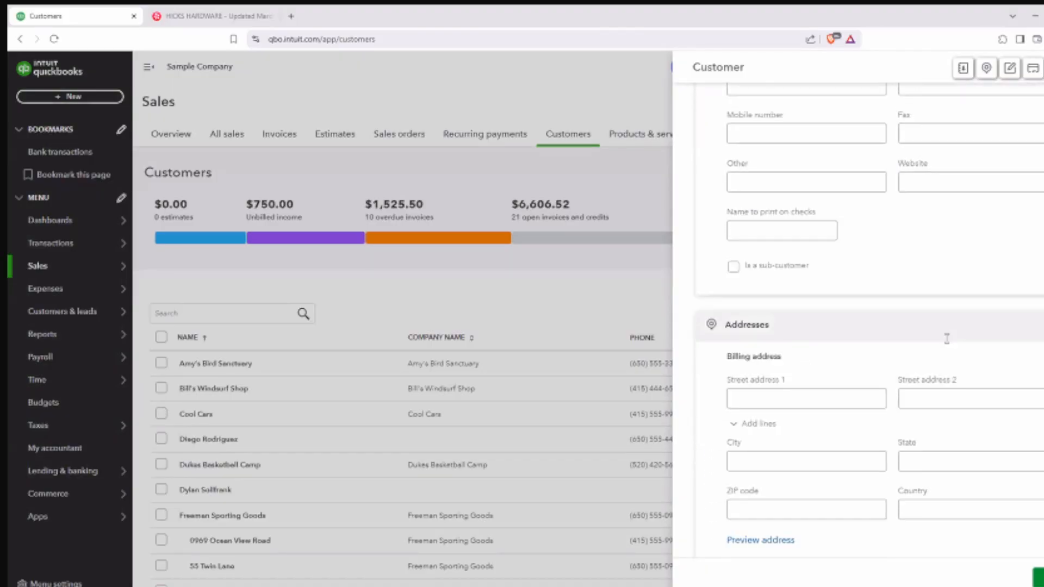
scroll(947, 338, down, 10)
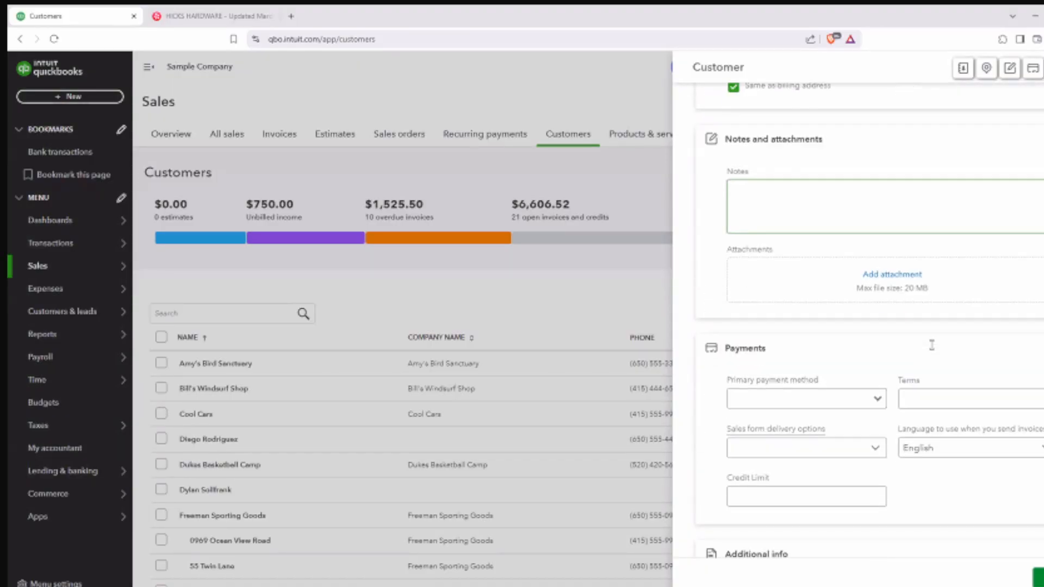
scroll(932, 348, down, 8)
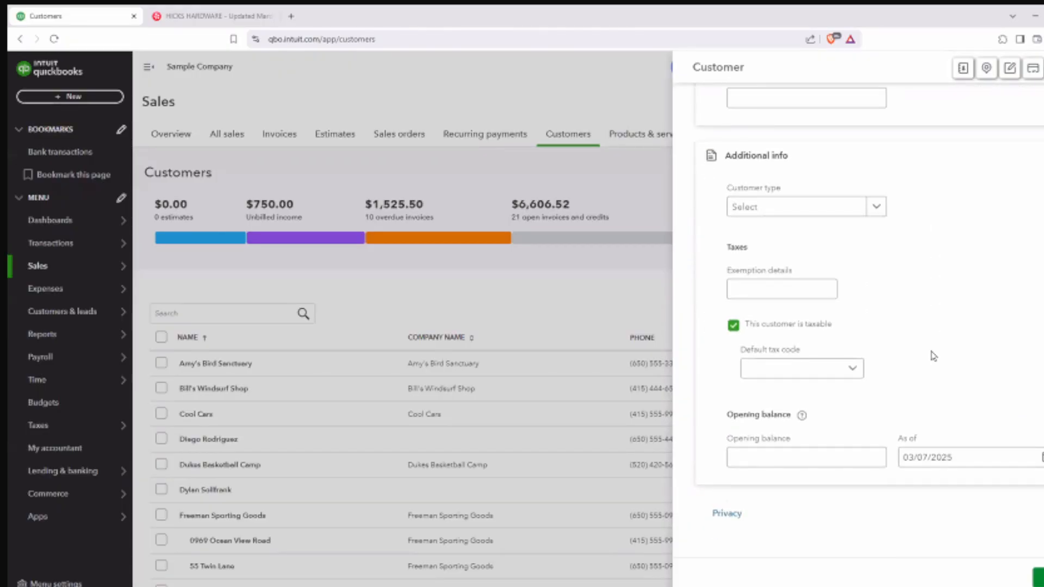
scroll(933, 356, up, 17)
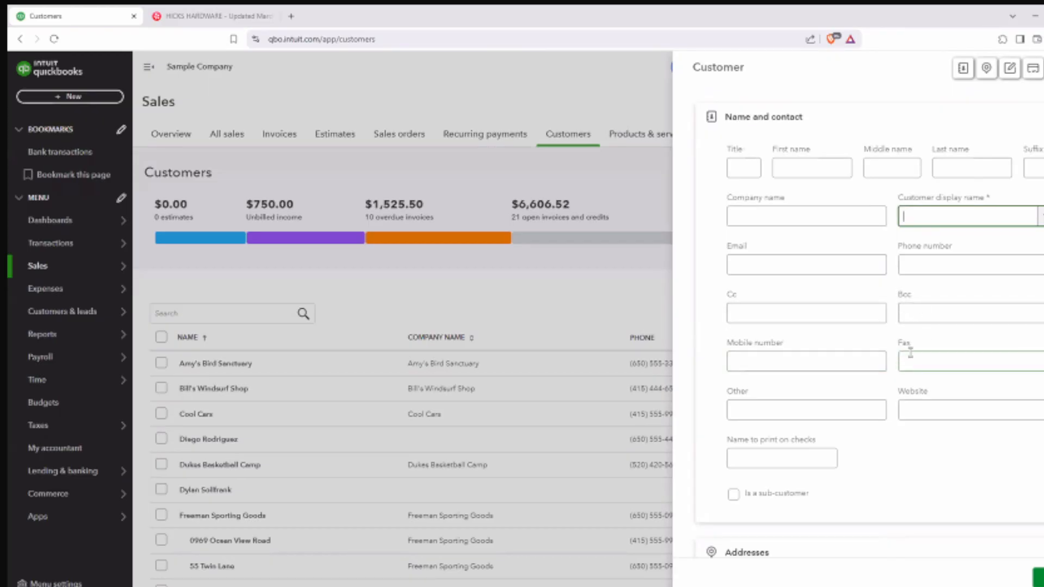
click(929, 404)
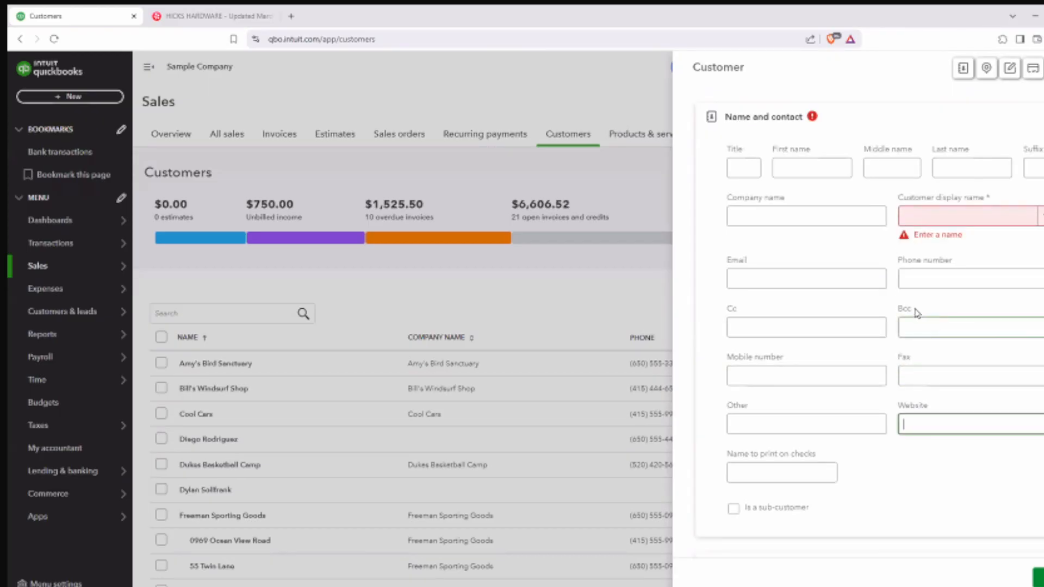
click(842, 335)
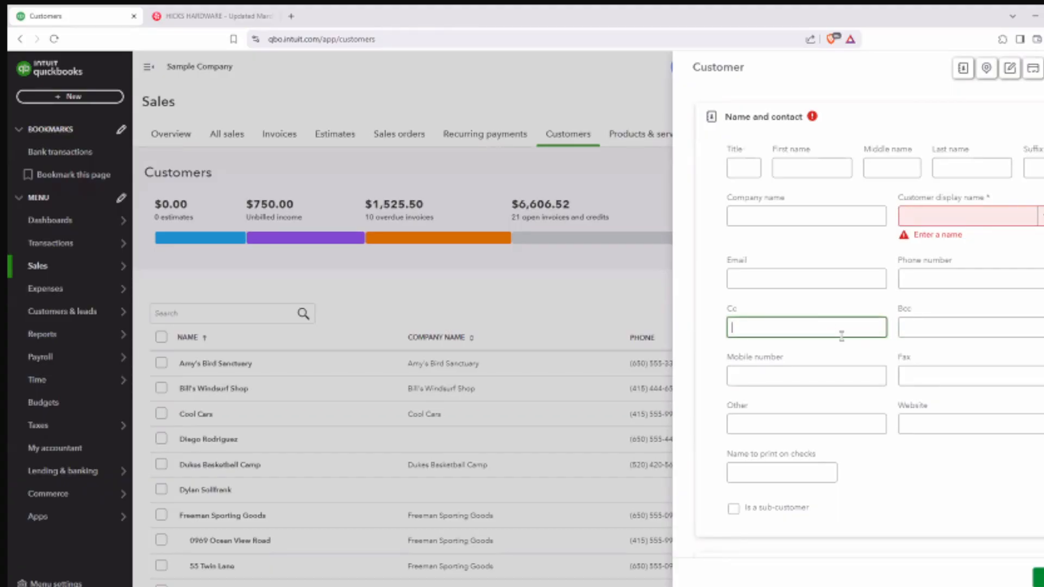
Step: Leave the blank new customer form without saving and check the Cool Cars open balance in the customer list
click(827, 281)
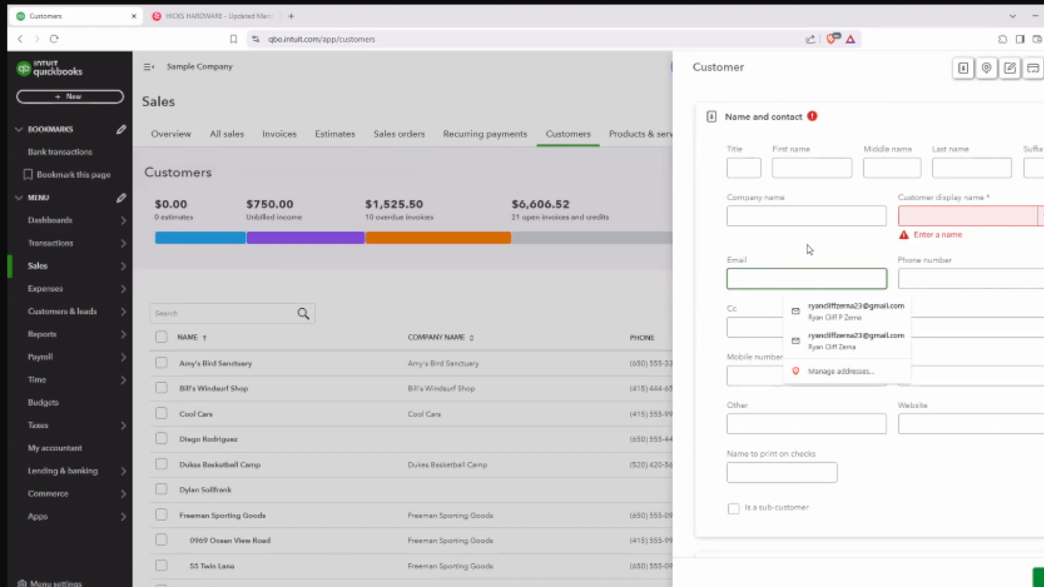
click(936, 327)
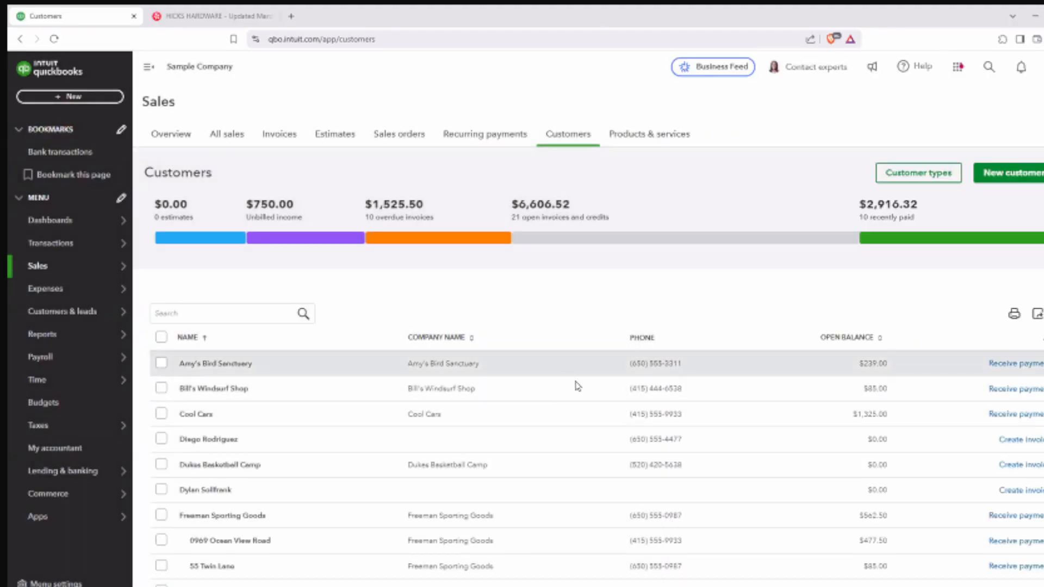
scroll(569, 429, down, 3)
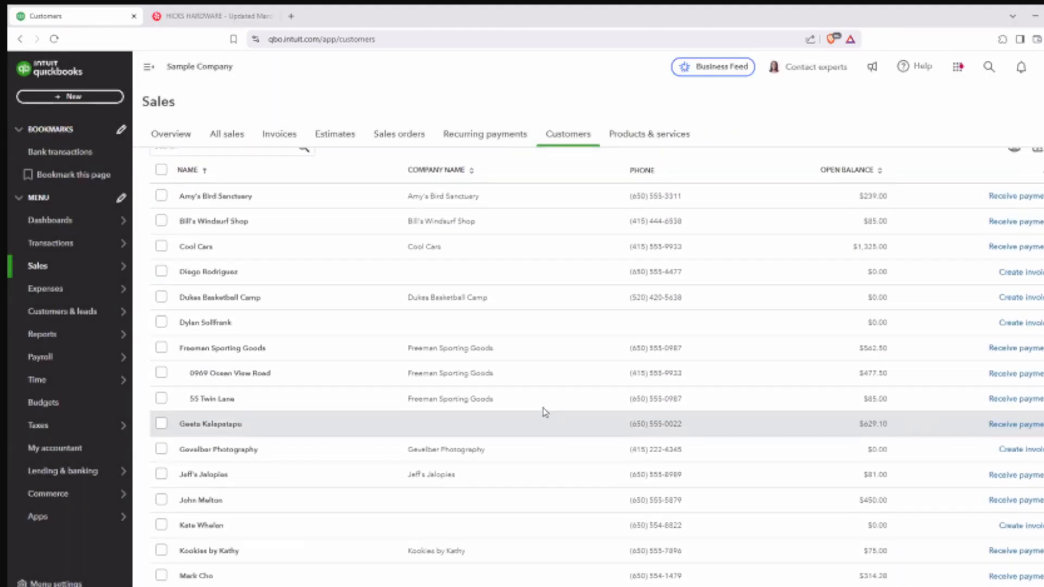
scroll(552, 419, up, 3)
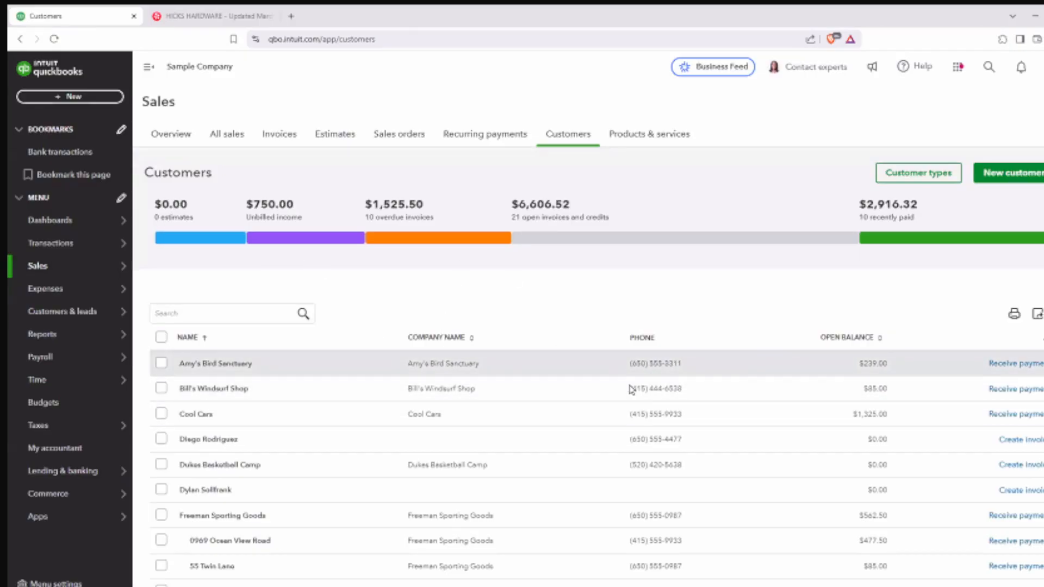
scroll(816, 327, down, 1)
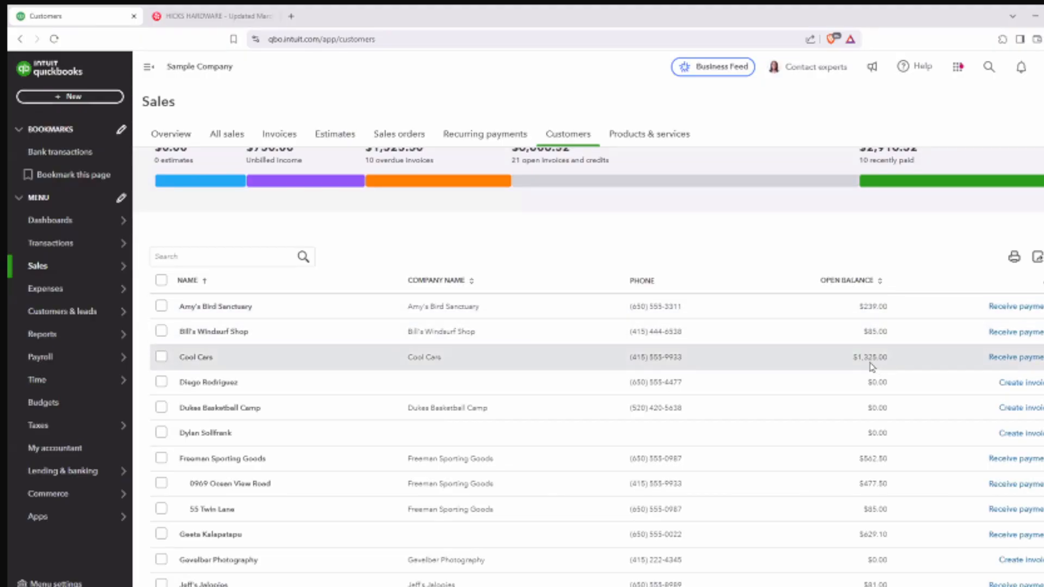
scroll(854, 375, down, 2)
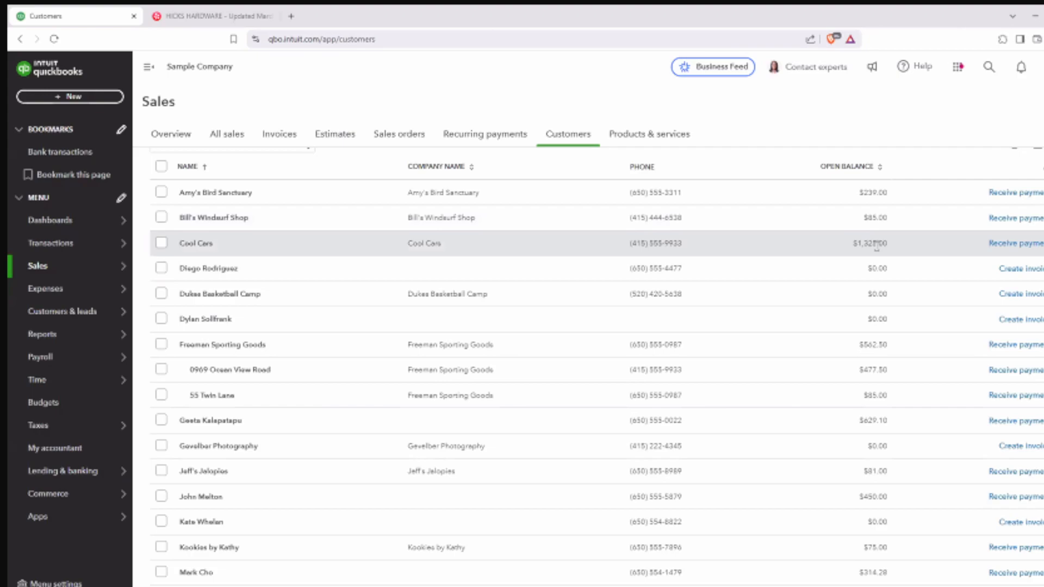
drag(895, 243, 859, 245)
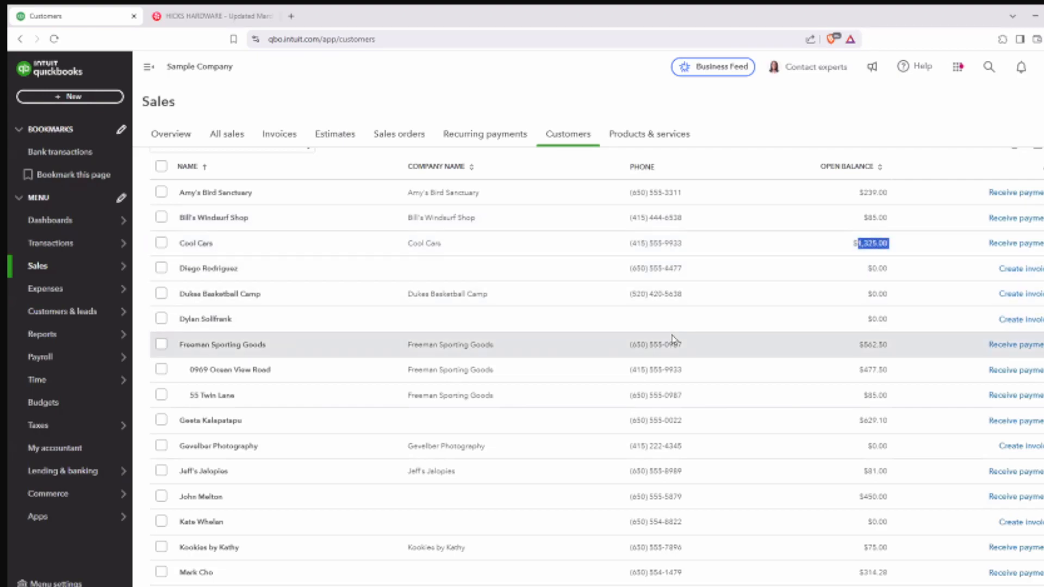
Step: Go to the bank transactions for review and expand the 03/06/2025 A Rental deposit to examine its details
mouse_move(80, 235)
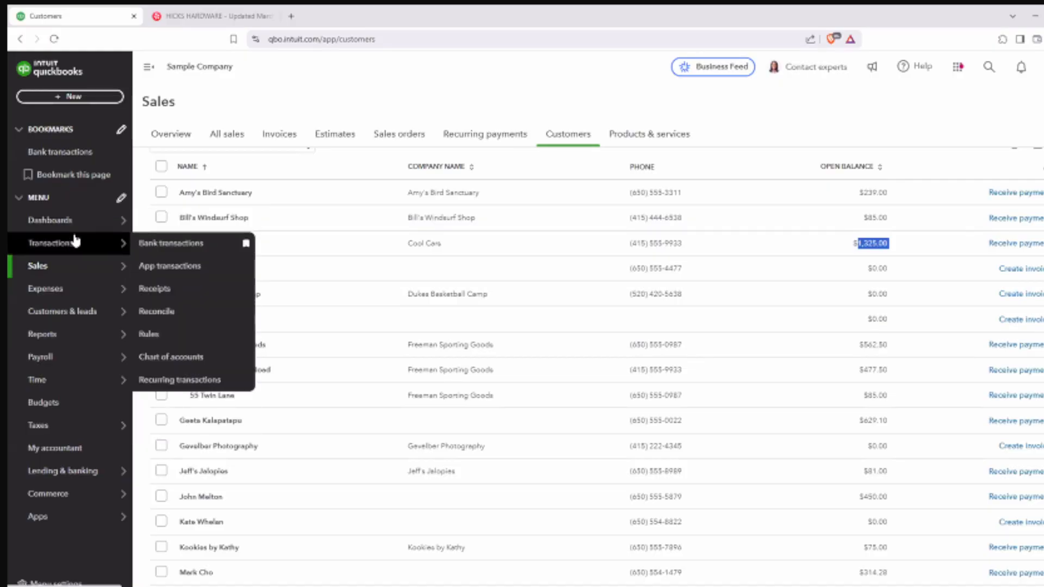
click(148, 243)
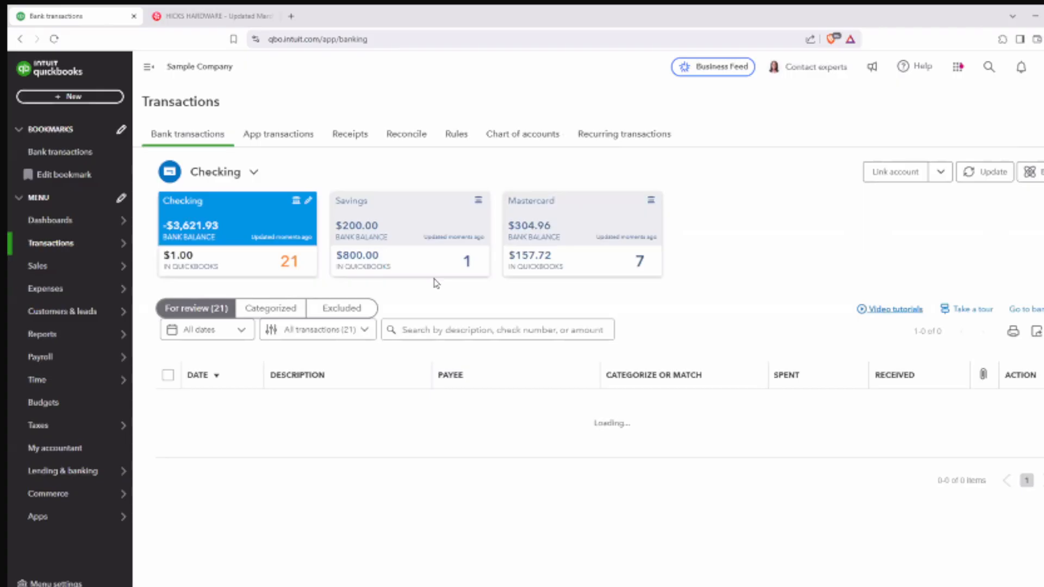
scroll(726, 359, down, 2)
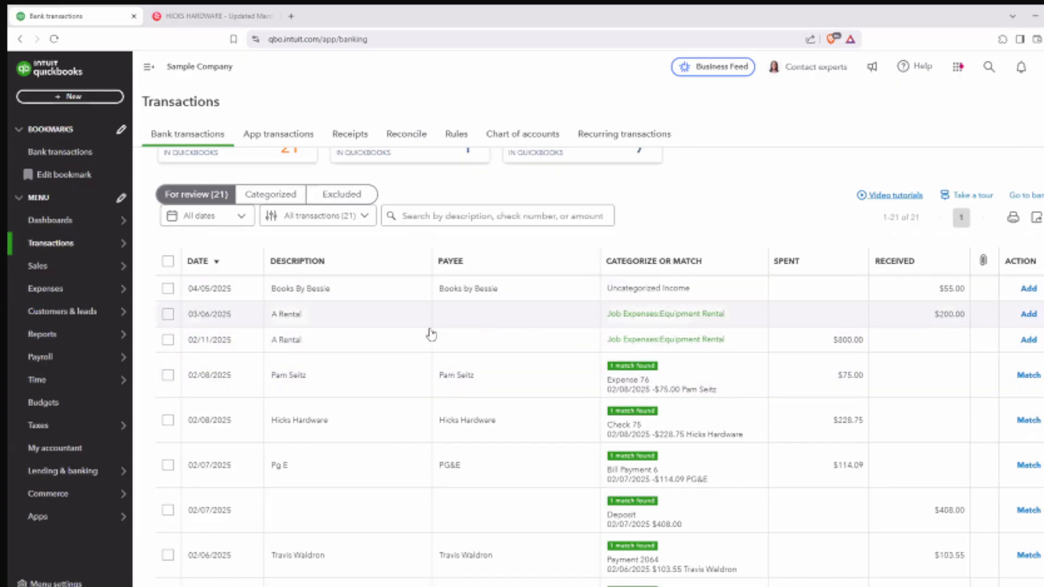
click(545, 315)
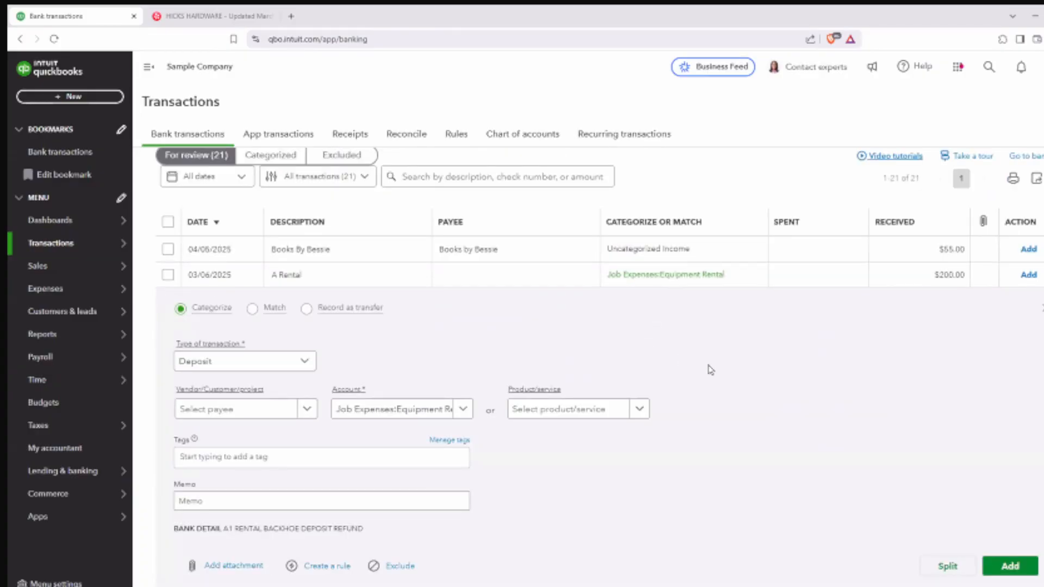
scroll(711, 370, down, 1)
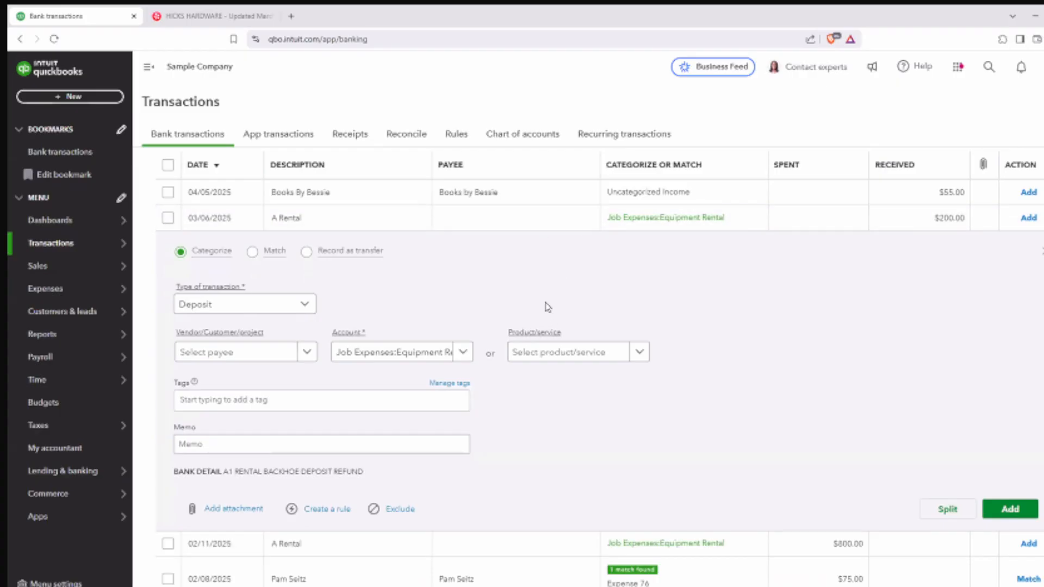
click(380, 444)
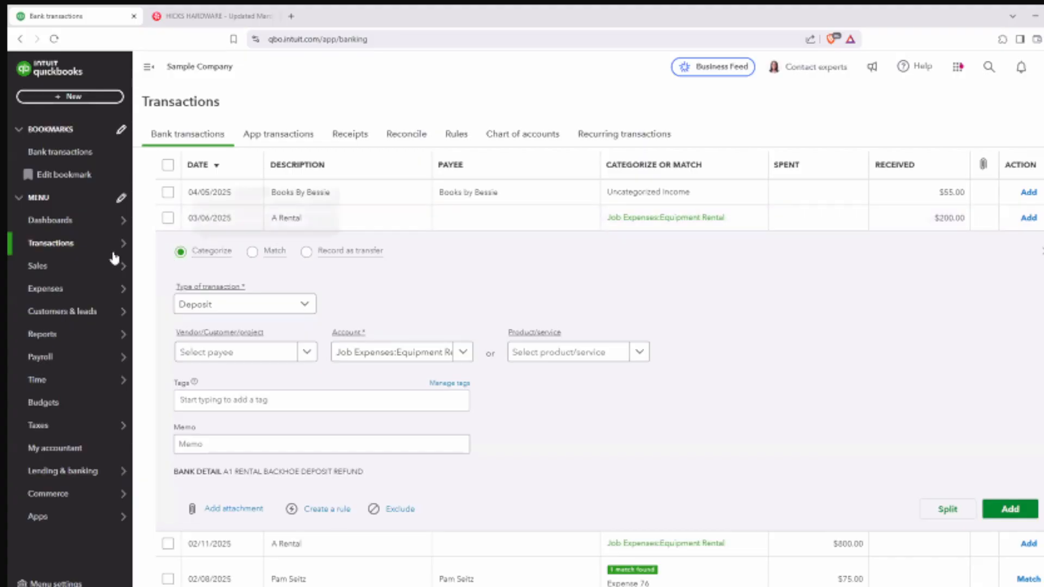
Step: Open the Cool Cars record from the customer list and dismiss the transaction details tour over its transaction list
mouse_move(81, 245)
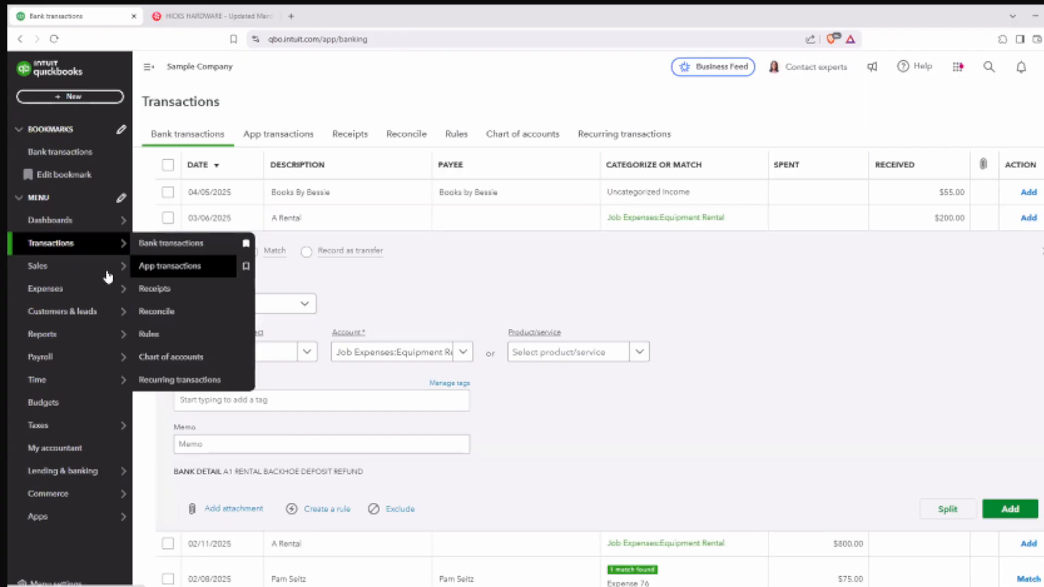
mouse_move(123, 267)
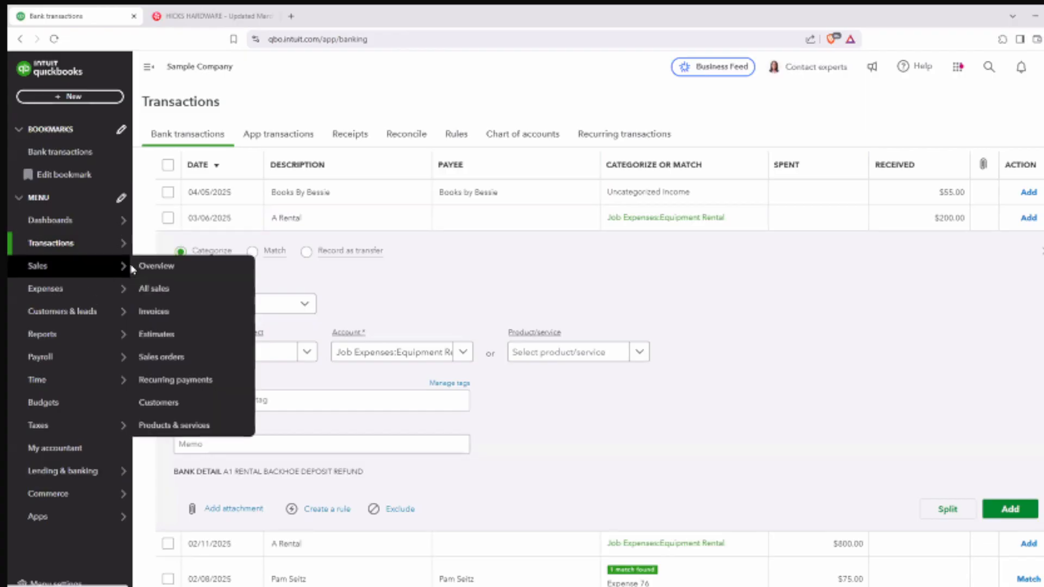
click(158, 402)
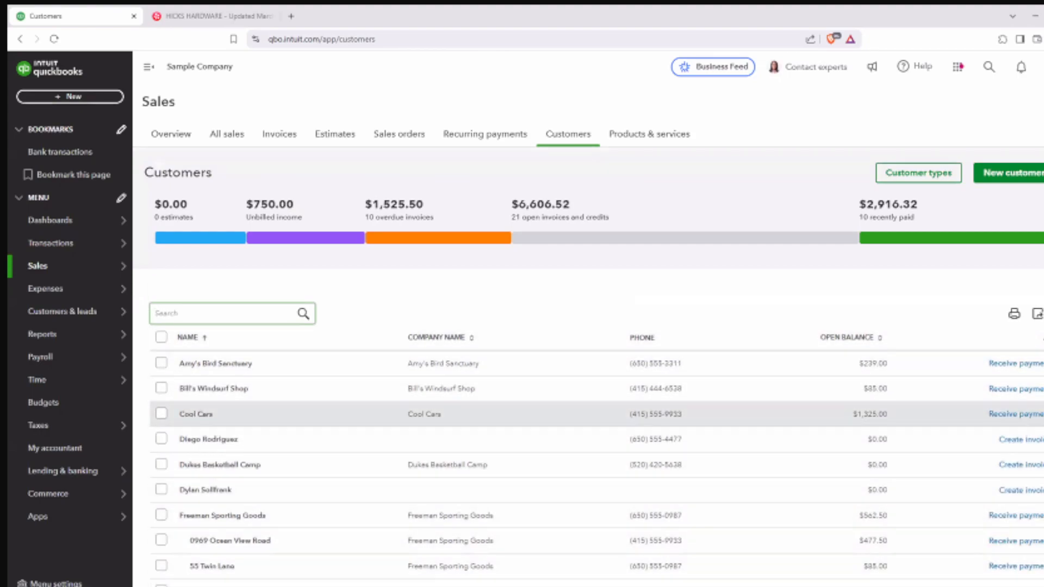
click(1042, 414)
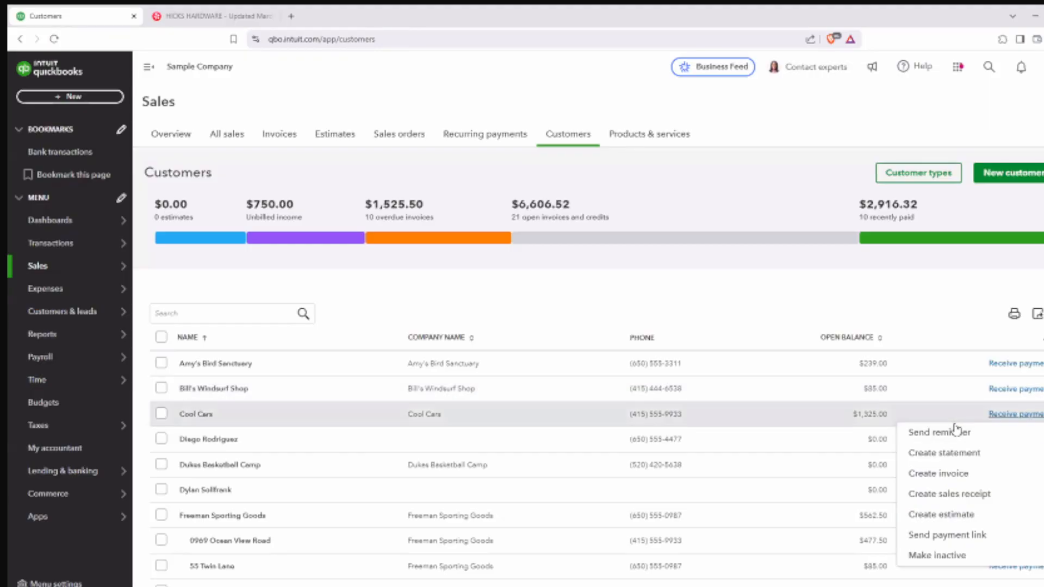
click(895, 423)
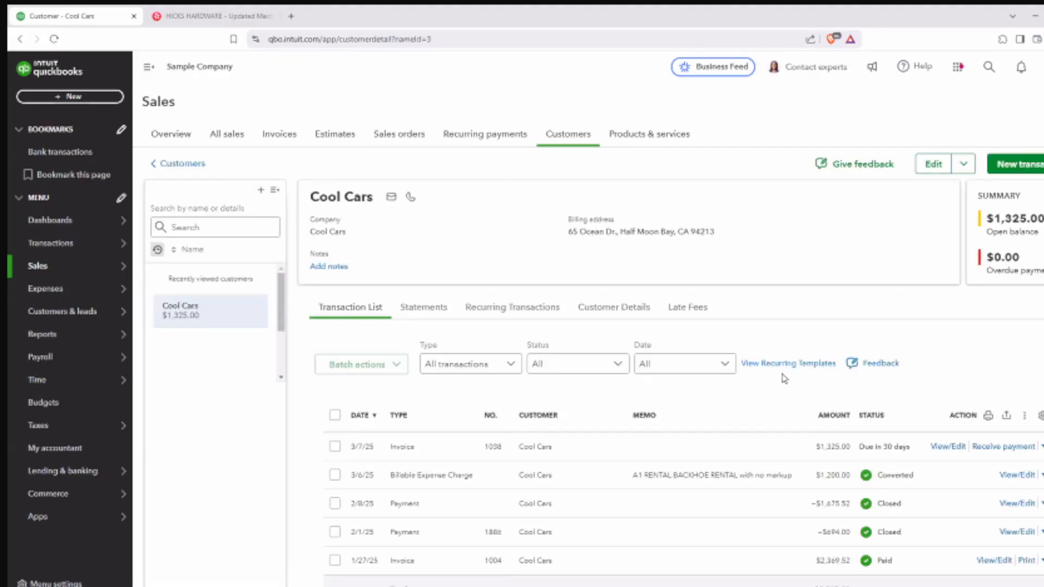
scroll(717, 452, down, 1)
scroll(748, 415, down, 1)
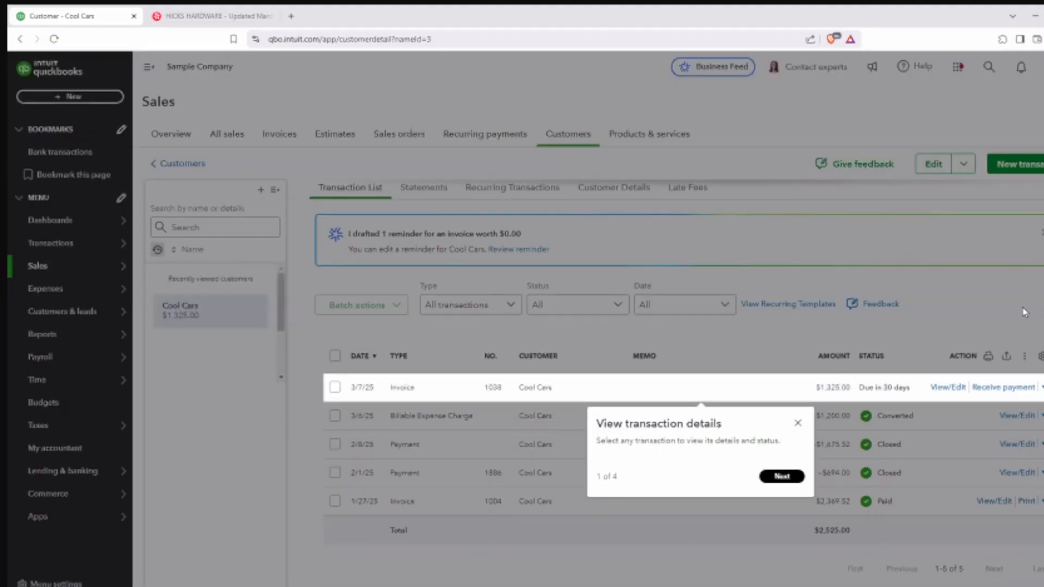
click(798, 423)
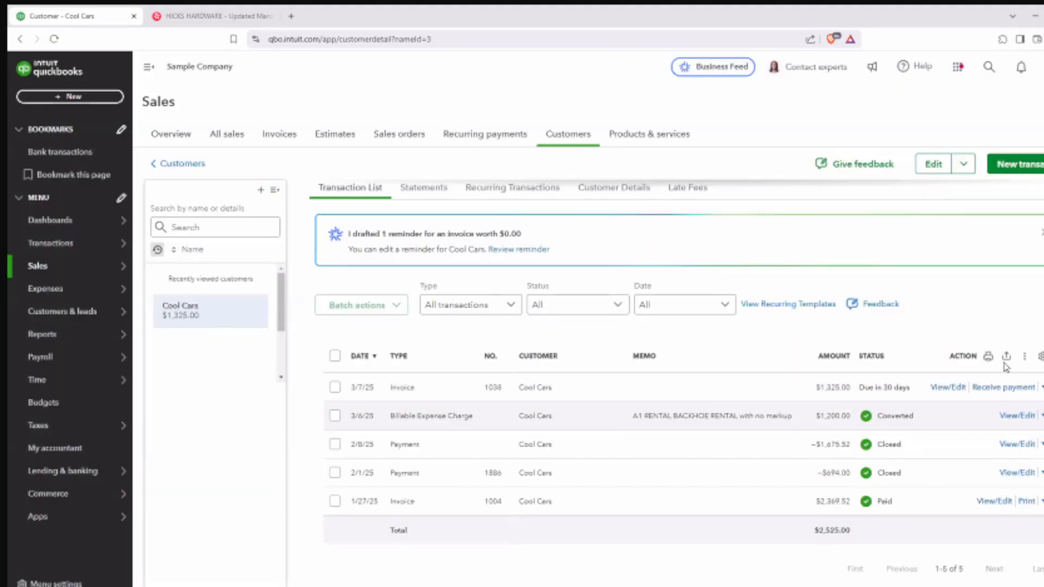
Step: Open the Cool Cars invoice dated 3/7/25 and set the amount of its A1 RENTAL BACKHOE RENTAL line to 1,000
click(951, 388)
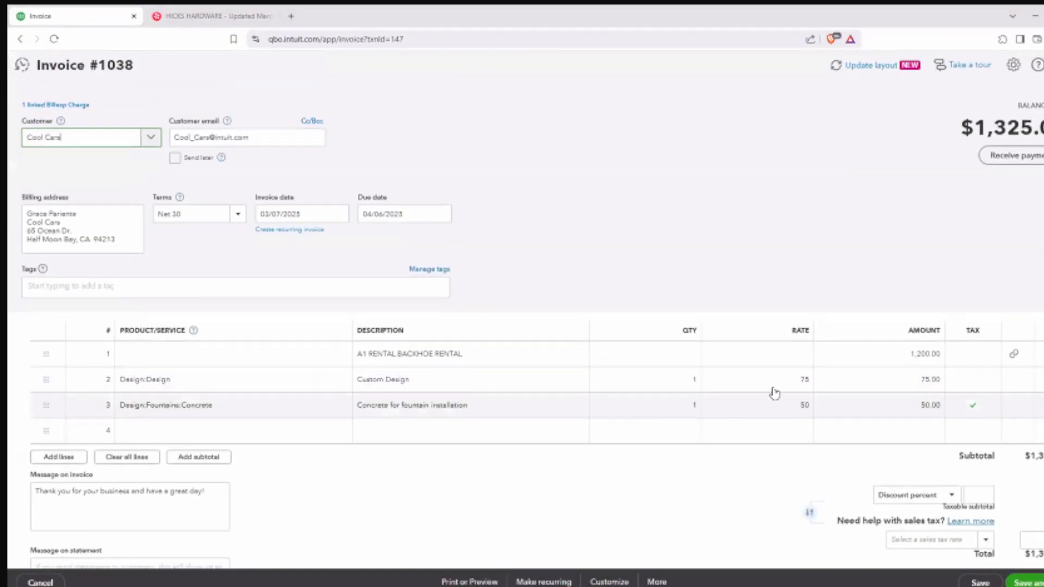
click(915, 356)
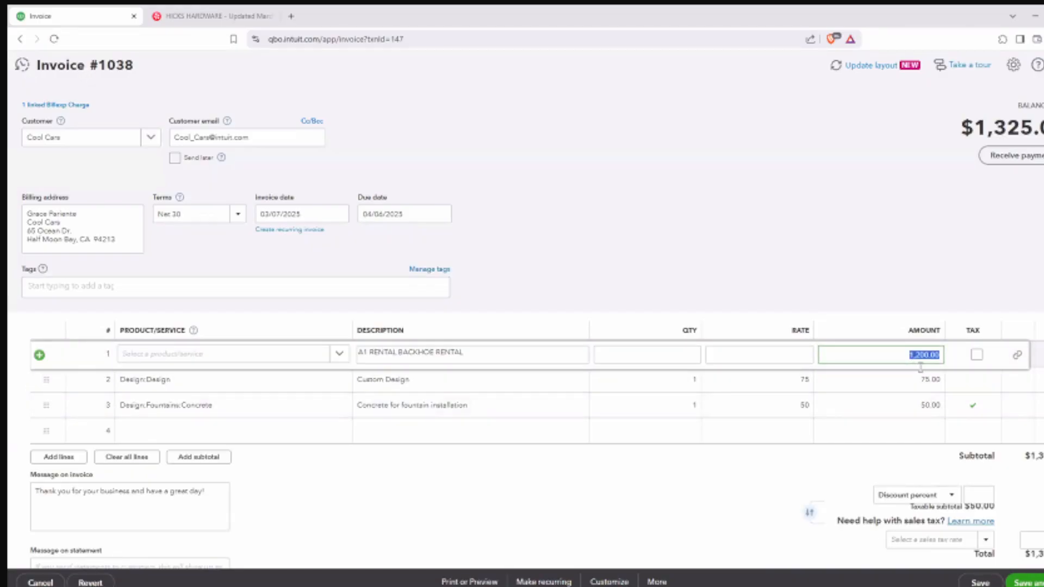
text(1,000)
click(880, 235)
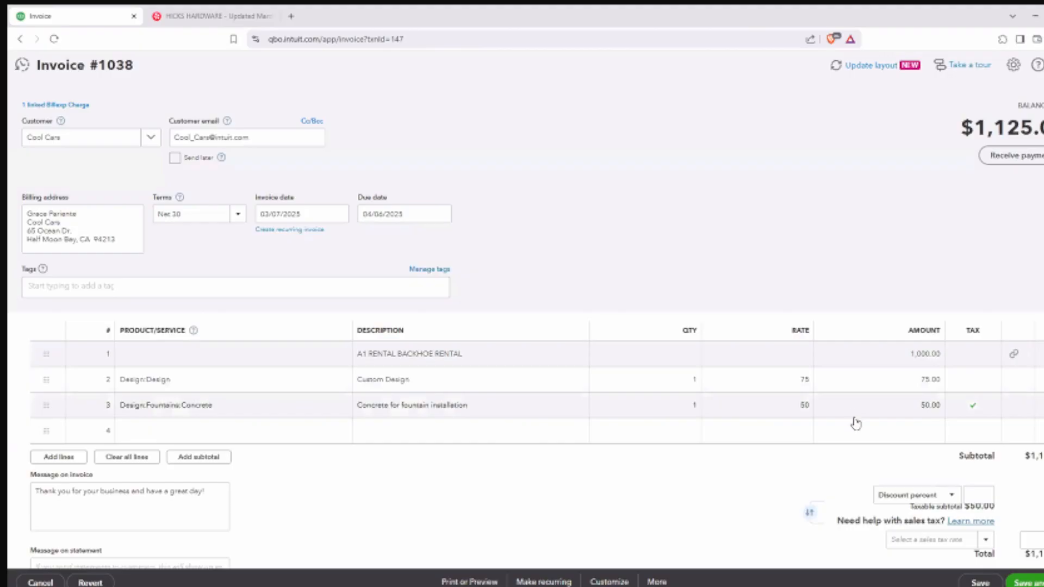
Step: Save the edited invoice, agree to modify the linked transaction, and close the invoice without sending the email
scroll(856, 425, down, 1)
scroll(855, 425, down, 2)
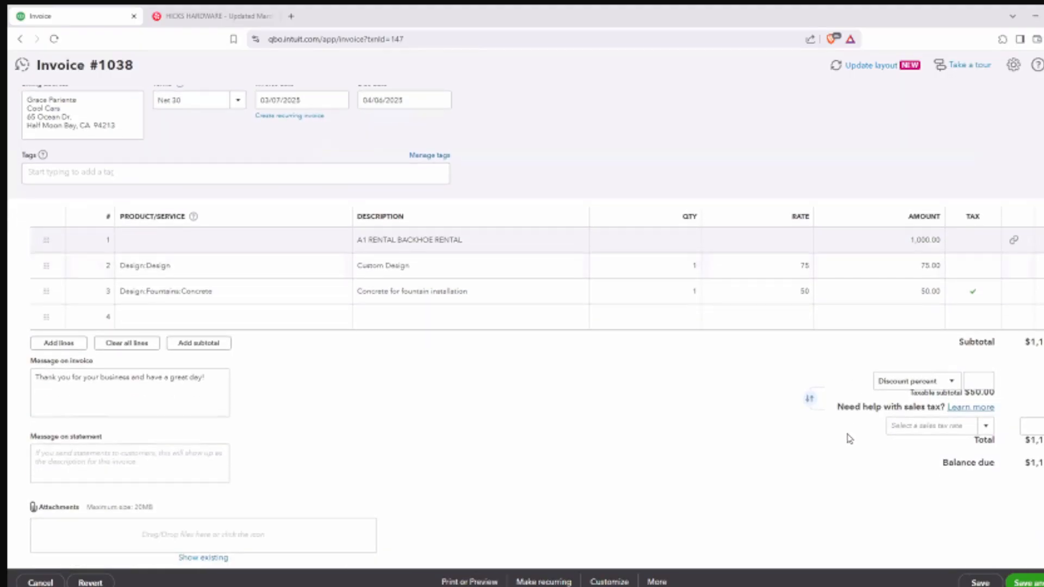
scroll(850, 439, down, 1)
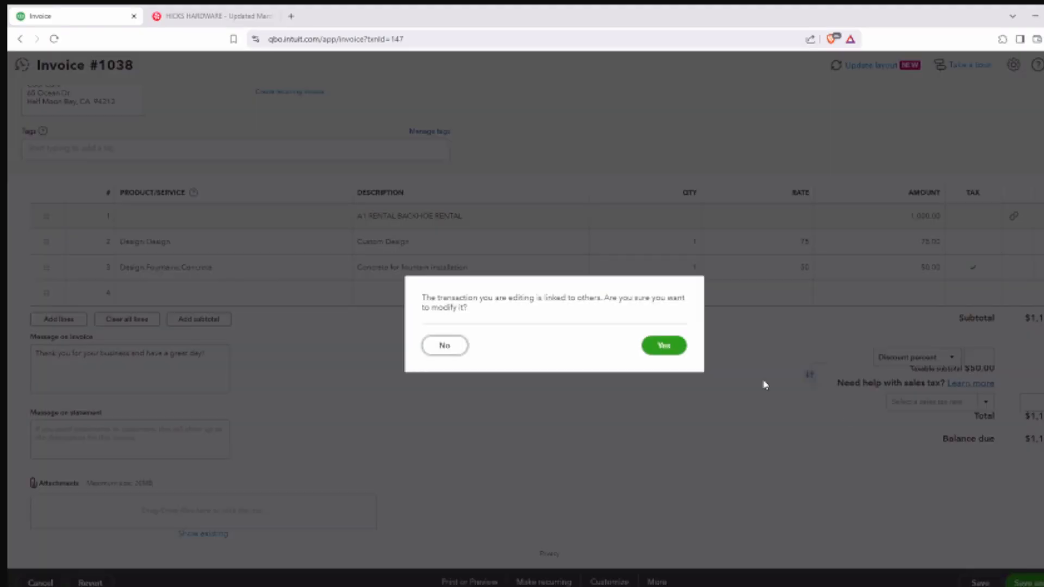
click(664, 347)
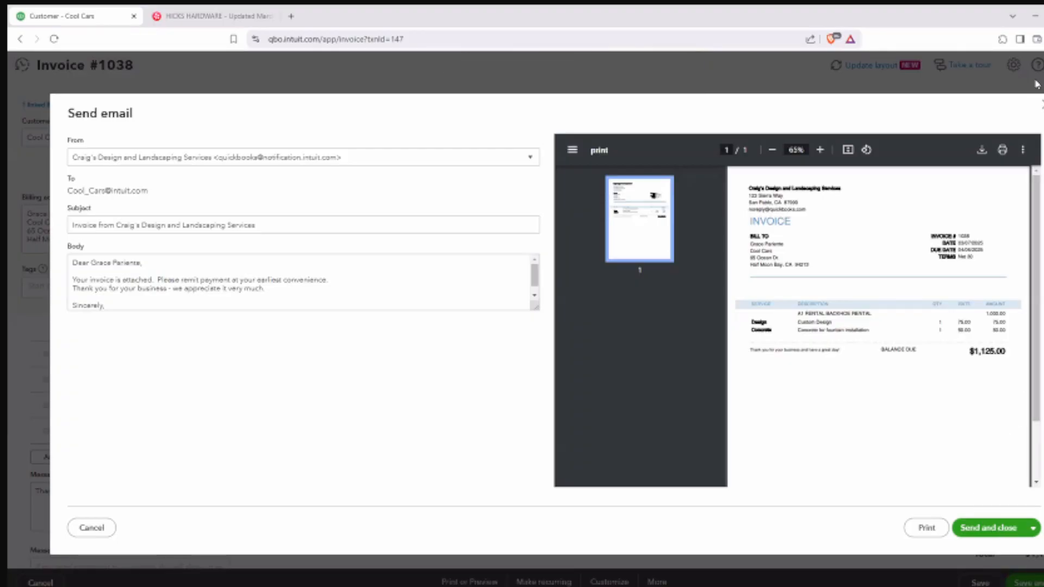
click(1043, 104)
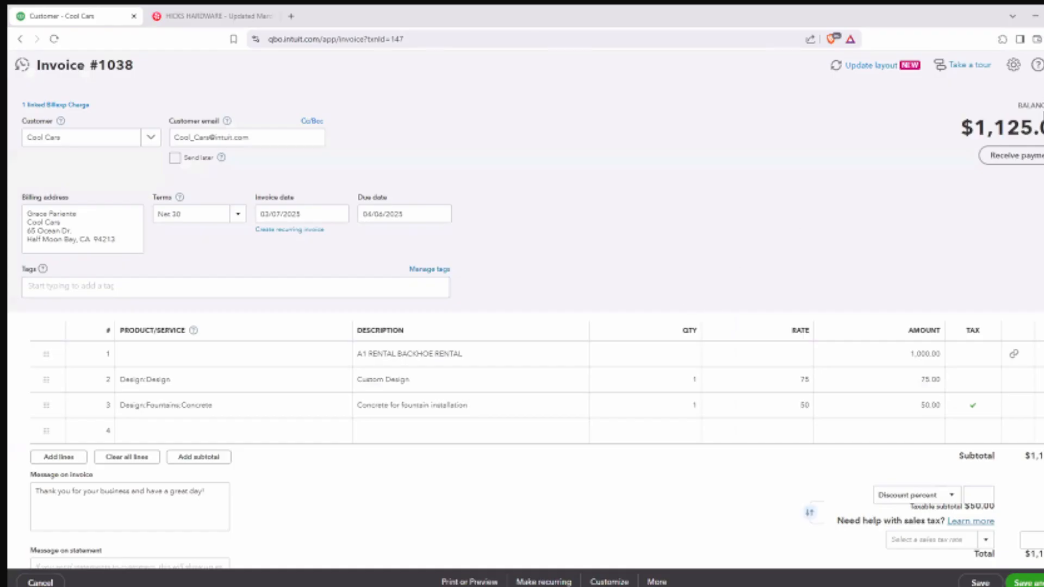
click(1042, 65)
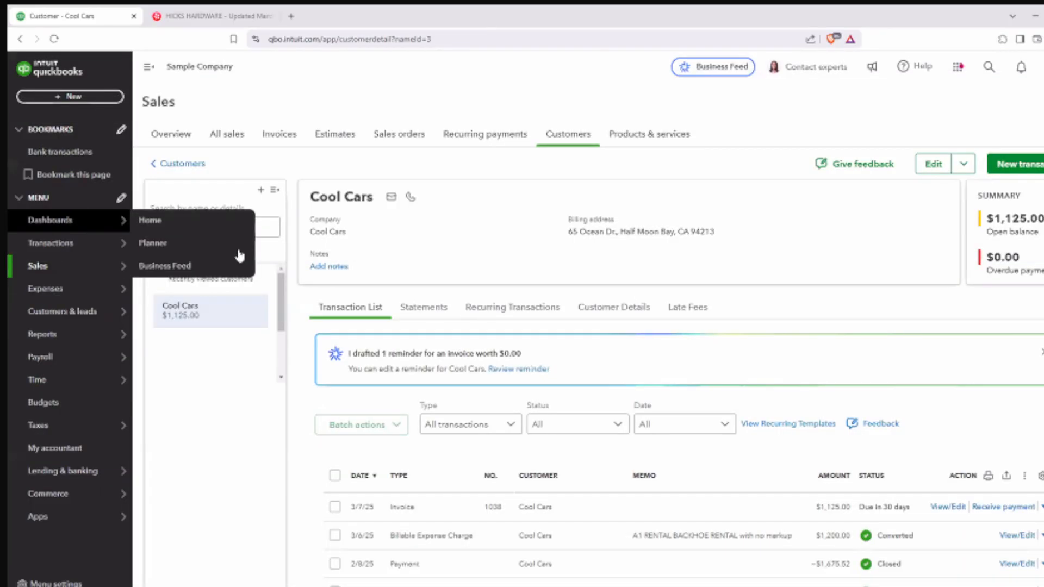
Step: Return to the bank transactions for review and expand the 03/06/2025 A Rental deposit
mouse_move(59, 253)
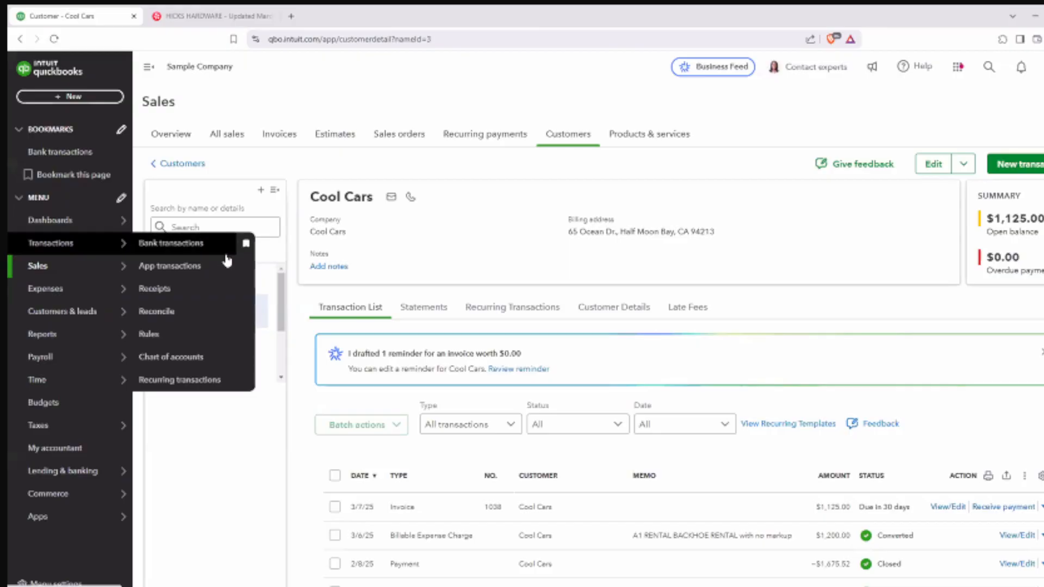
click(170, 245)
scroll(753, 389, down, 3)
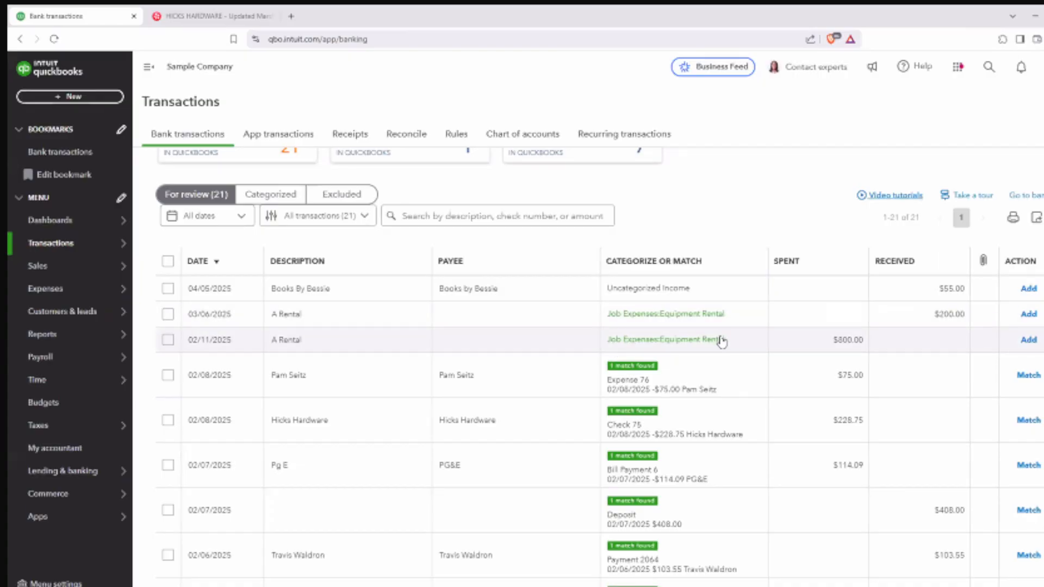
click(562, 323)
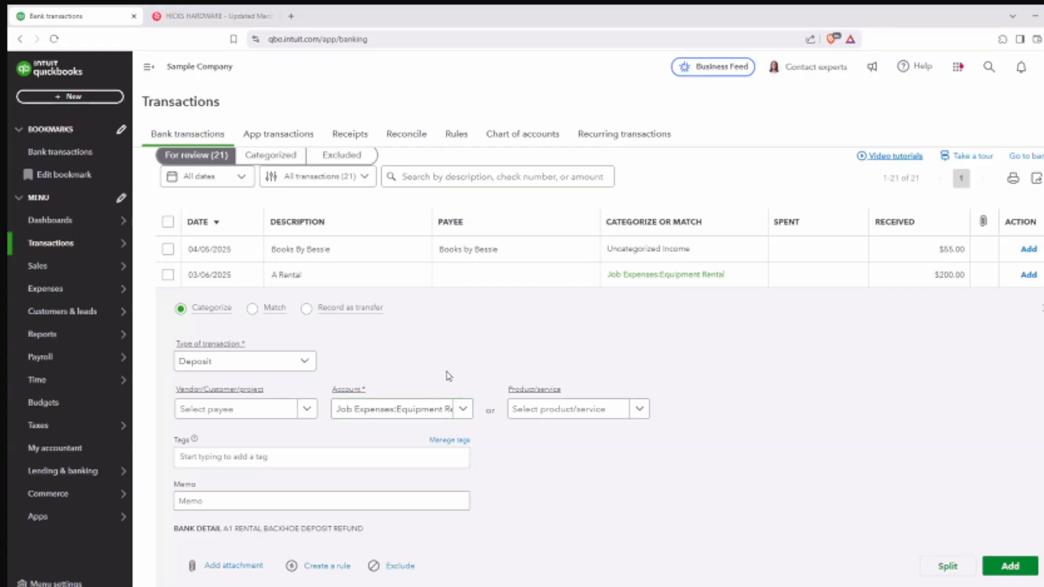
scroll(449, 375, down, 1)
Step: Choose Equipment Rental under Job Expenses as the account for the A Rental deposit
mouse_move(204, 291)
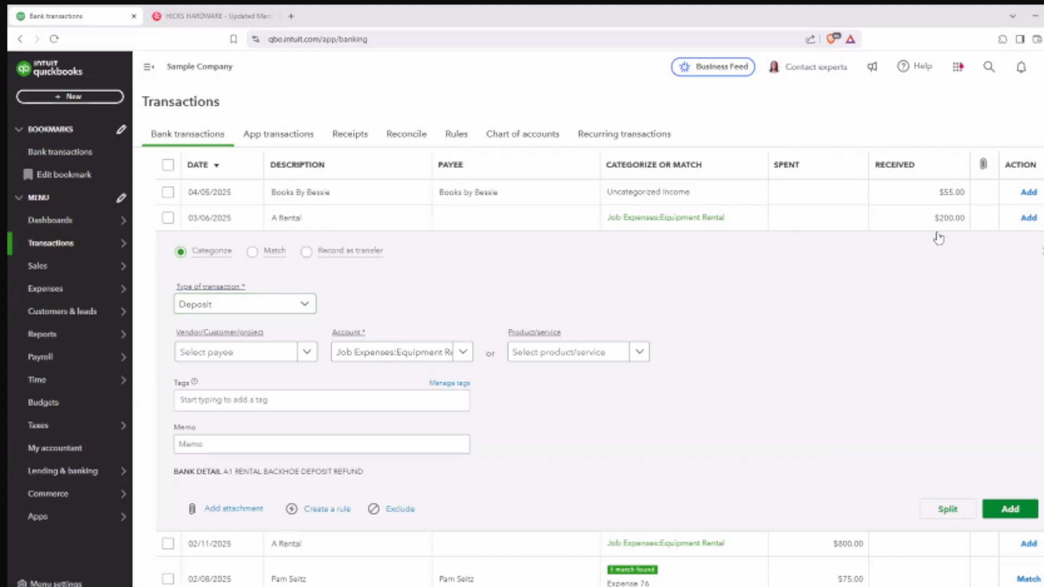
click(460, 358)
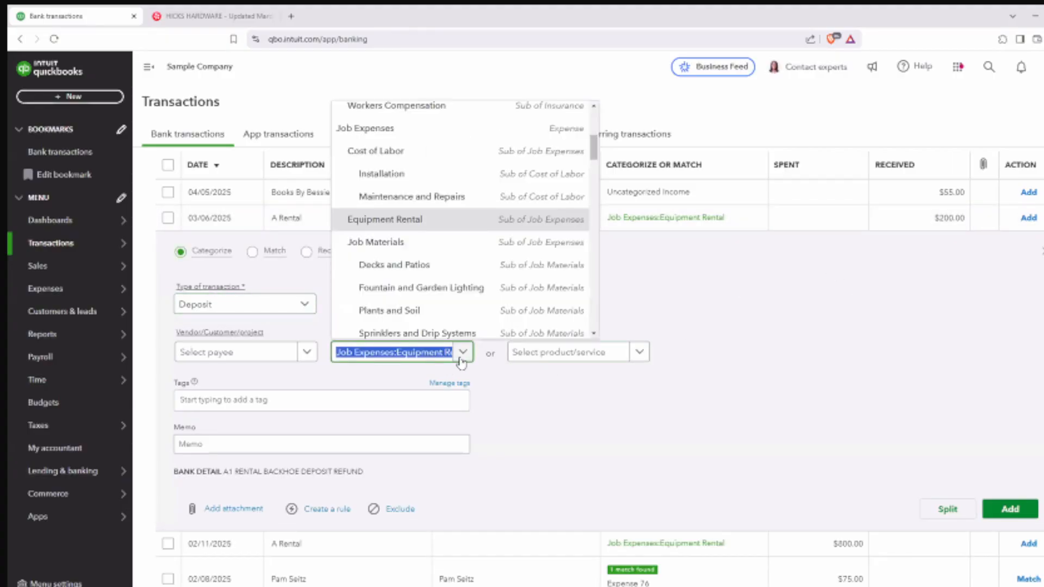
click(417, 219)
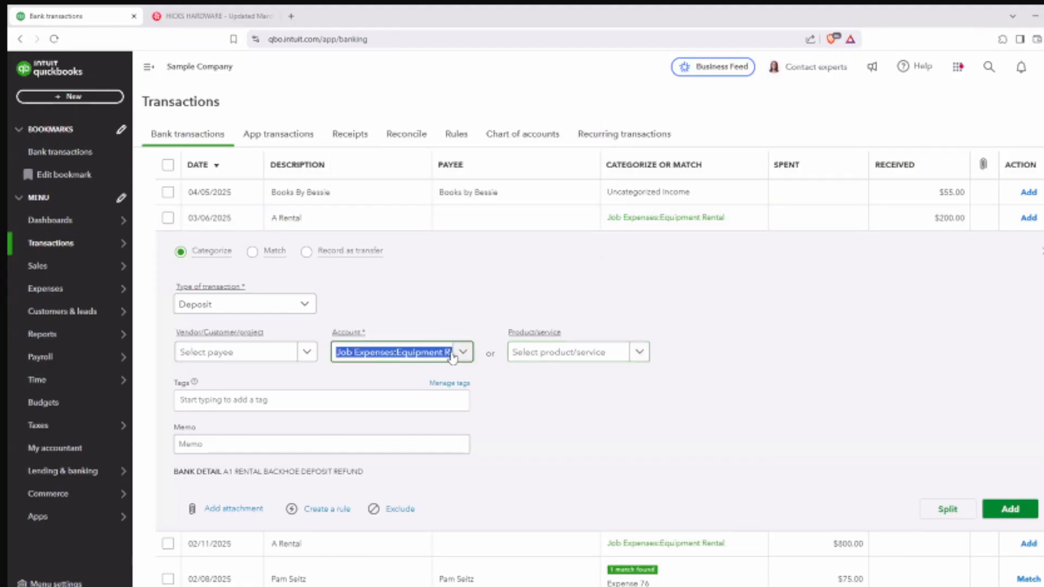
click(624, 393)
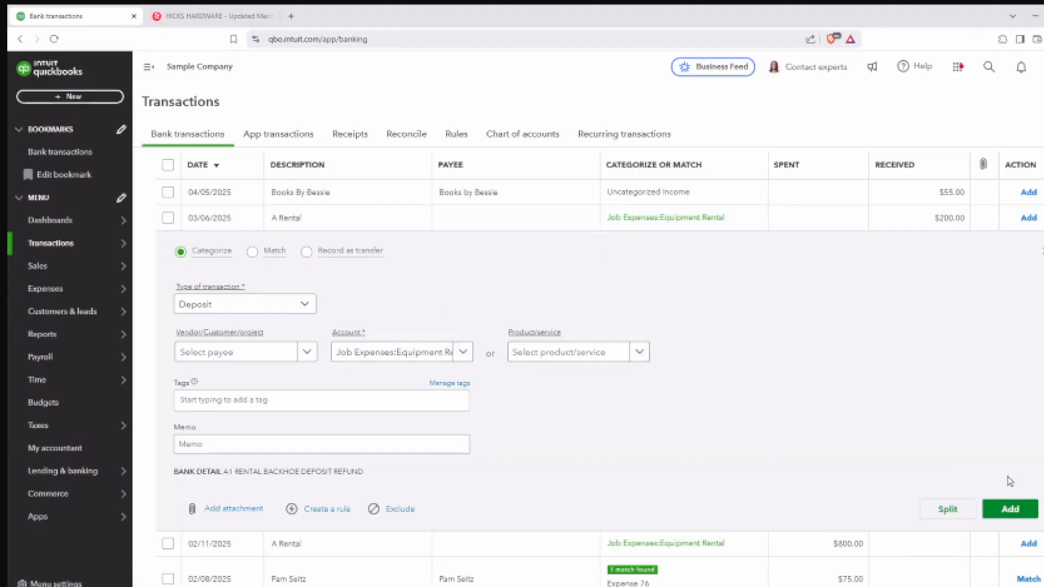
Step: Add the categorized 03/06/2025 A Rental deposit to the books
click(1007, 511)
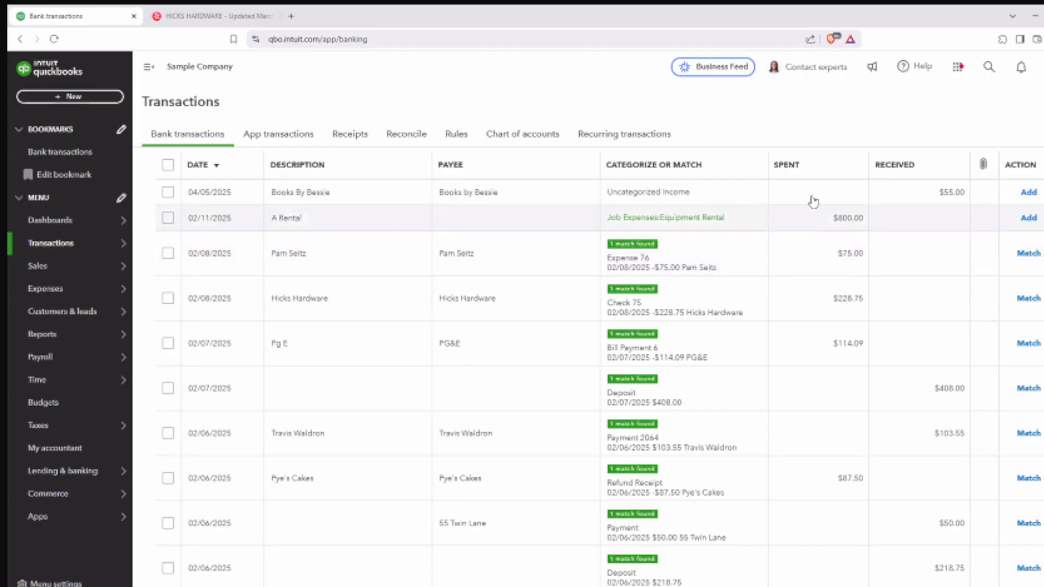
scroll(797, 274, up, 2)
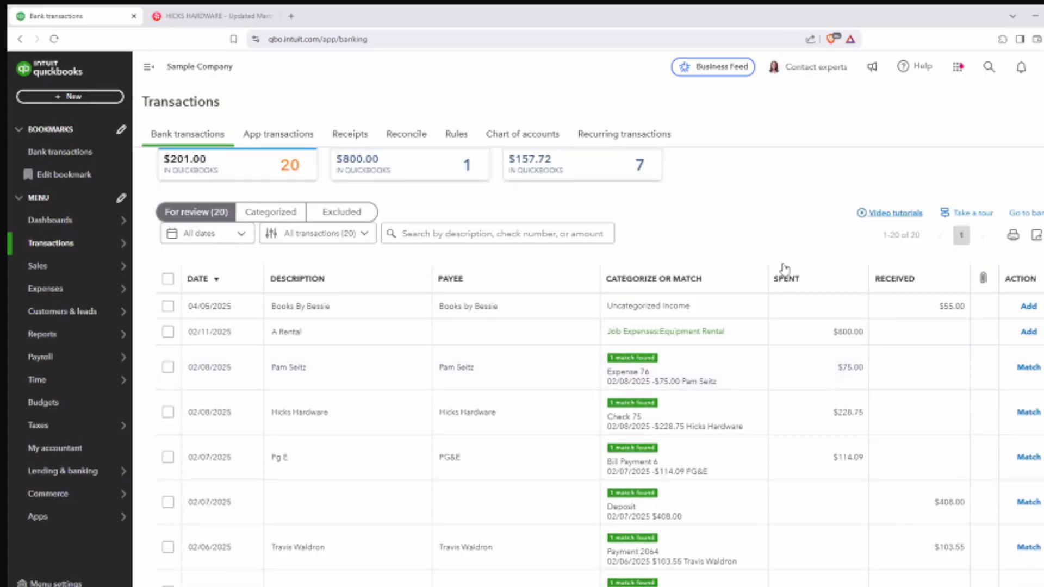
Step: Open the 02/11/2025 A Rental payment, choose Equipment Rental under Job Expenses as its account, and collapse it
click(526, 338)
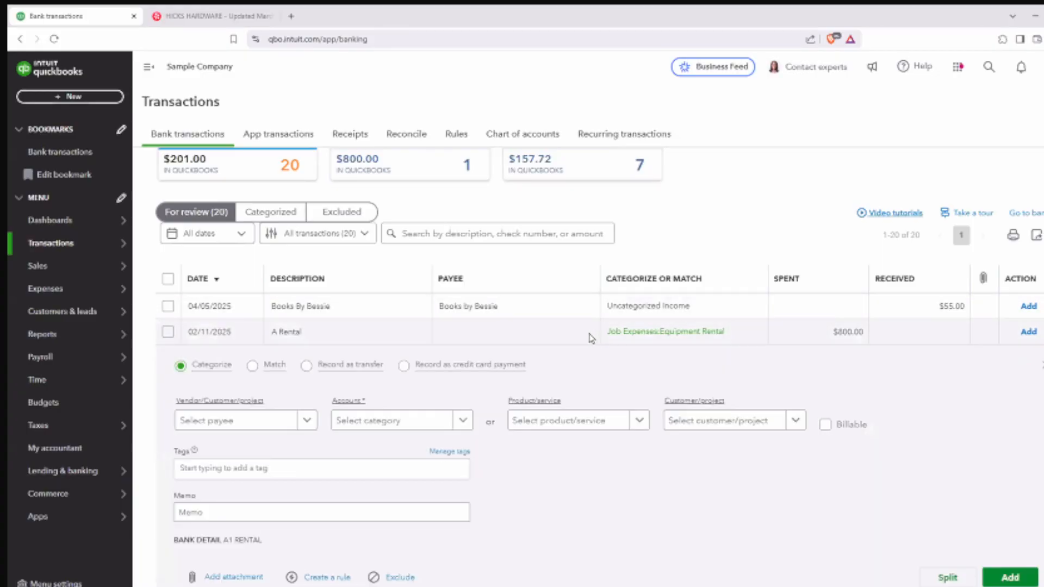
scroll(472, 419, down, 2)
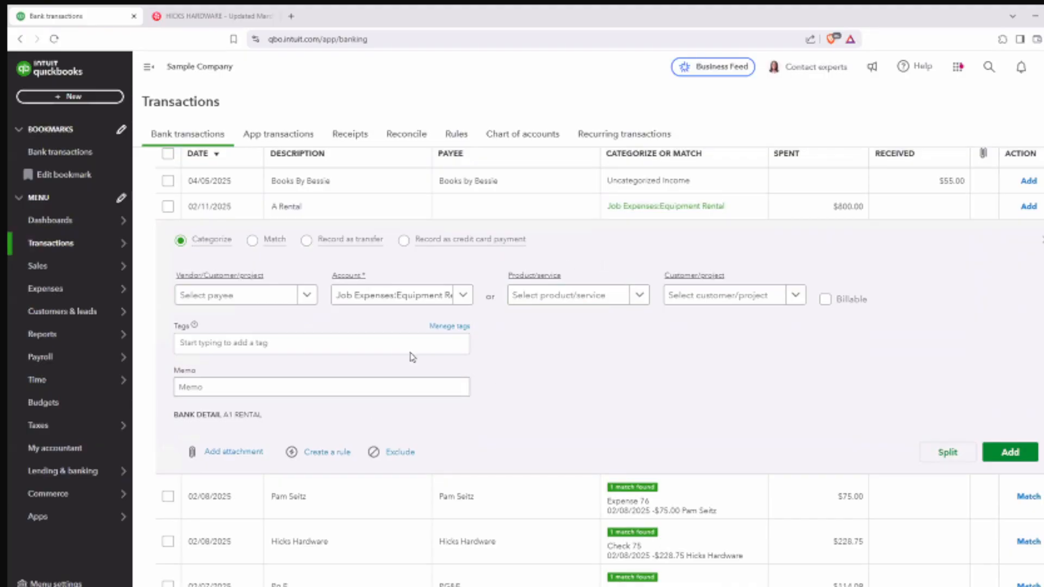
click(462, 298)
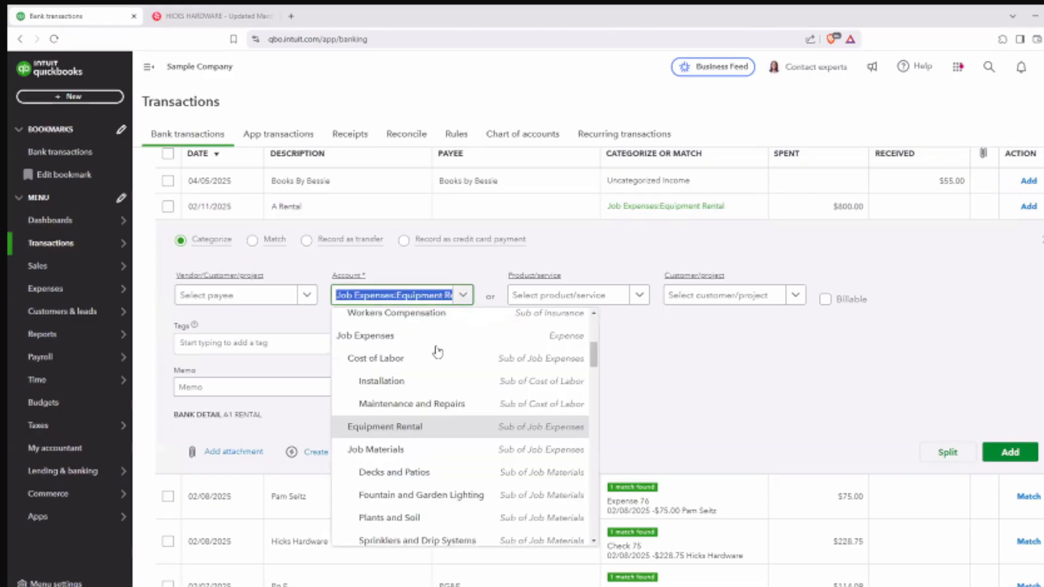
click(464, 430)
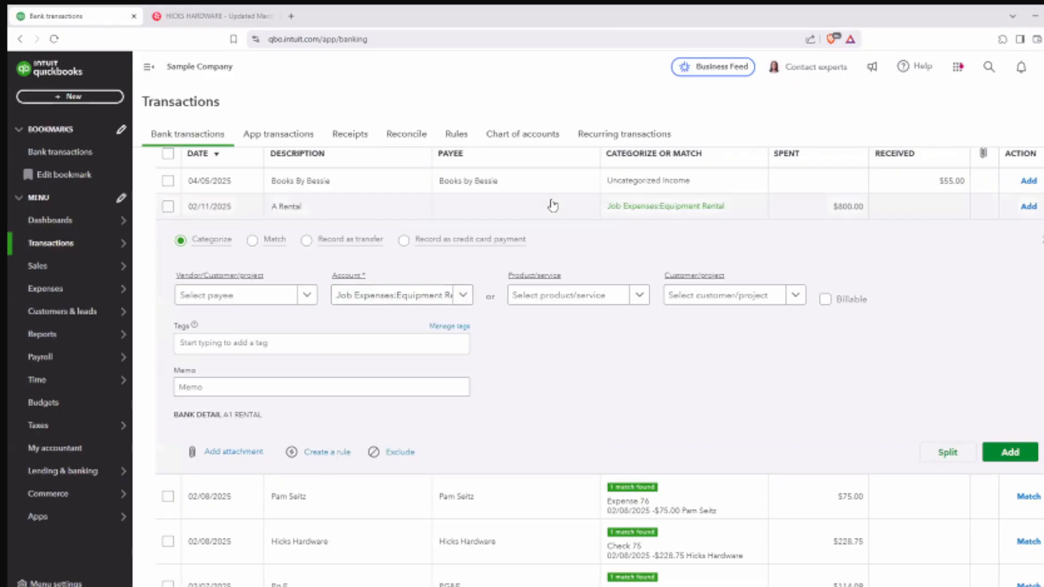
click(579, 213)
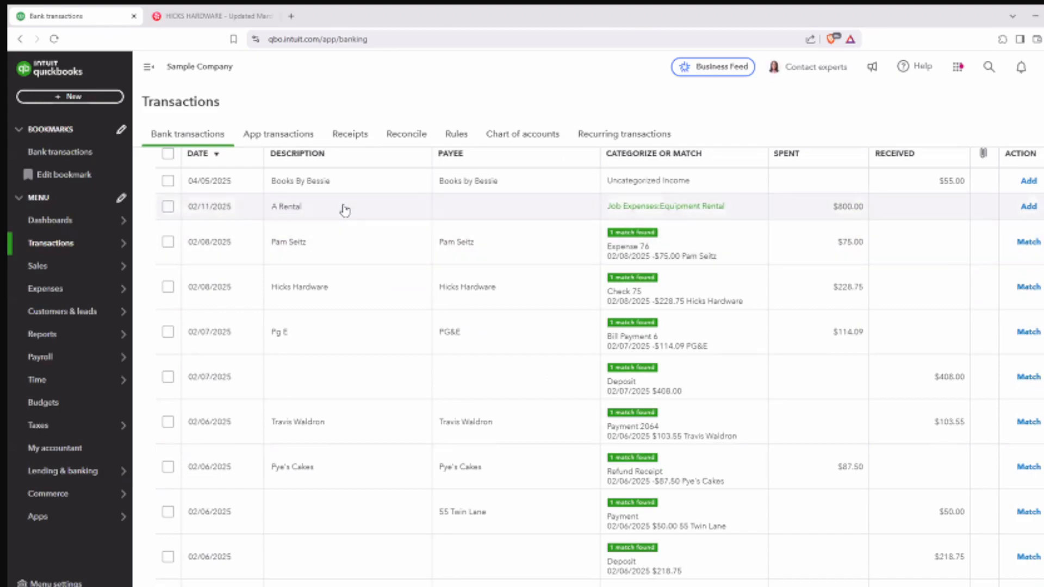
Step: Examine the bank detail text of the 02/11/2025 A Rental payment and collapse the entry
click(363, 207)
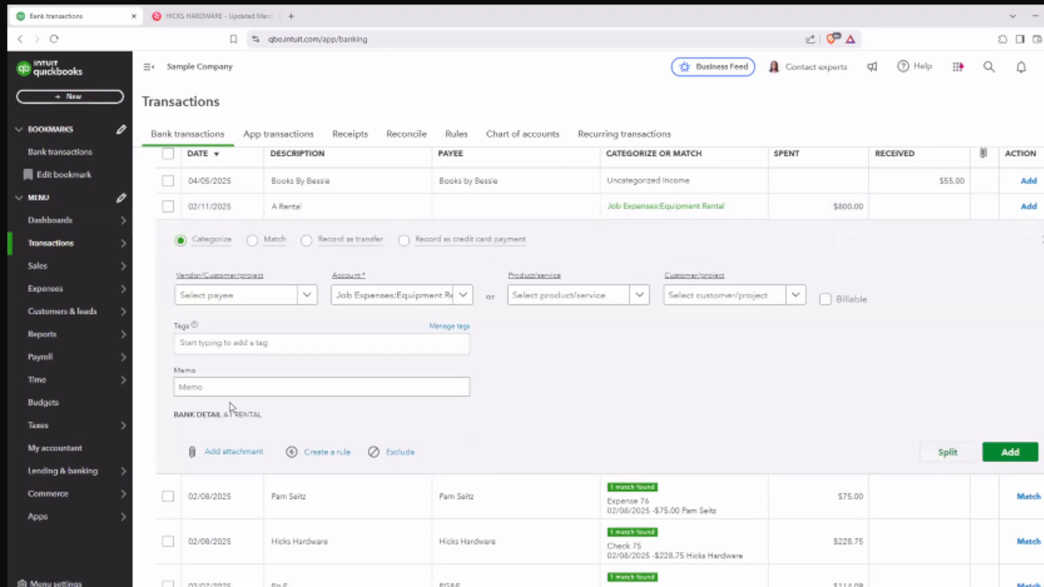
drag(274, 415, 224, 420)
click(655, 369)
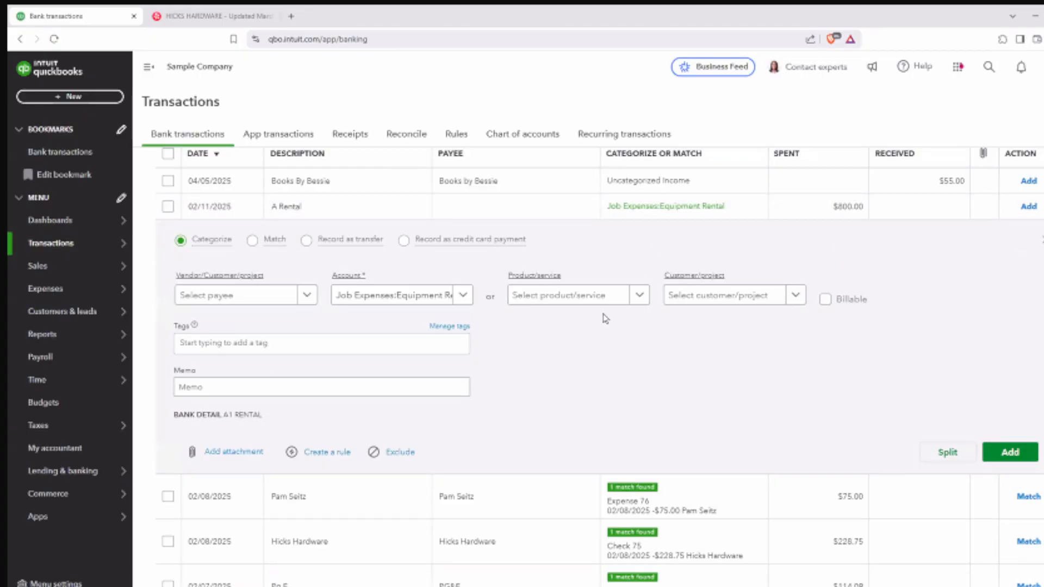
click(561, 207)
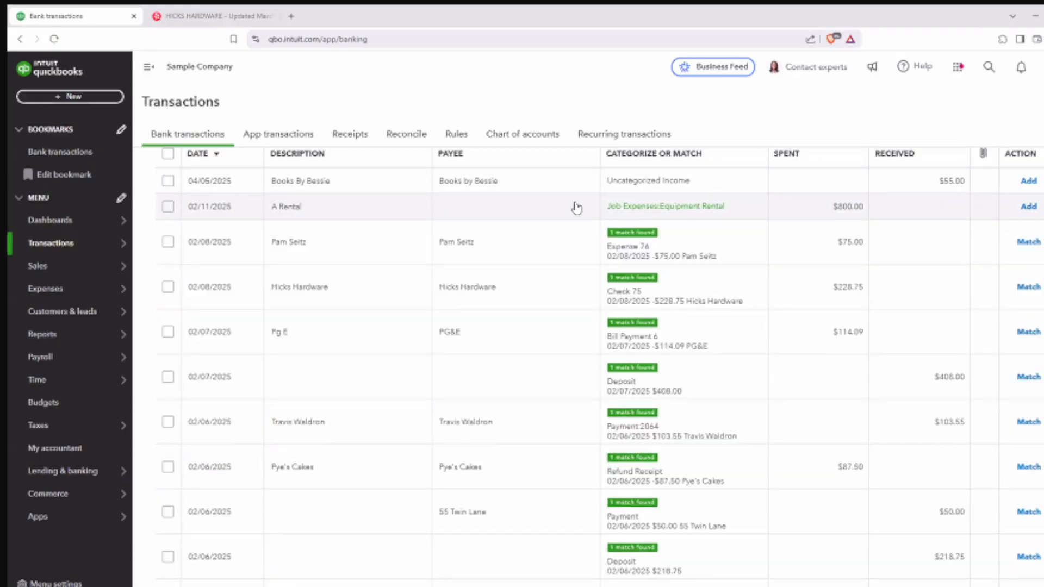
Step: Set the 02/11/2025 A Rental payment's account to the standalone Equipment Rental expense account instead of the one under Job Expenses
click(577, 207)
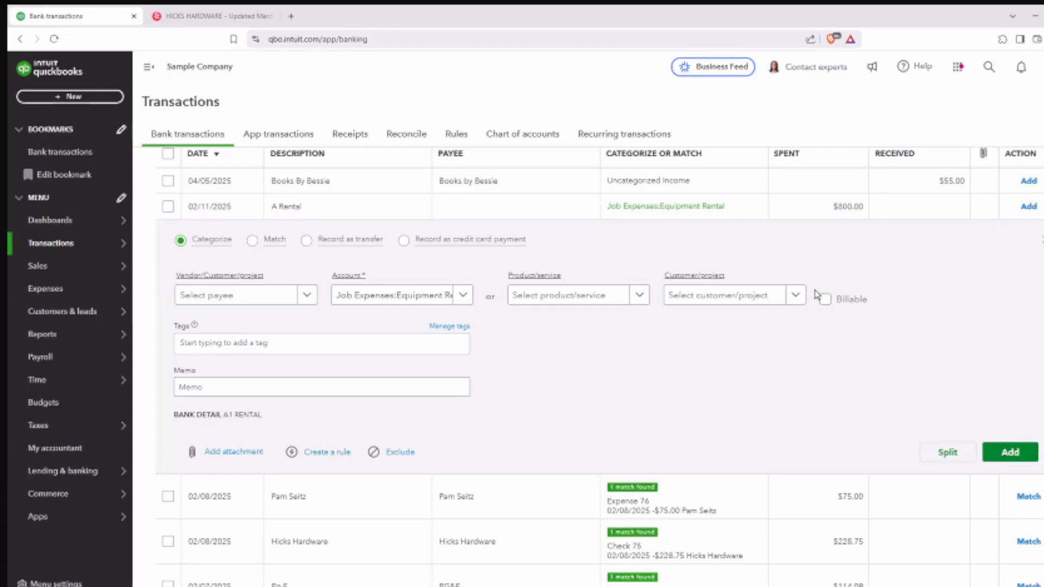
click(797, 296)
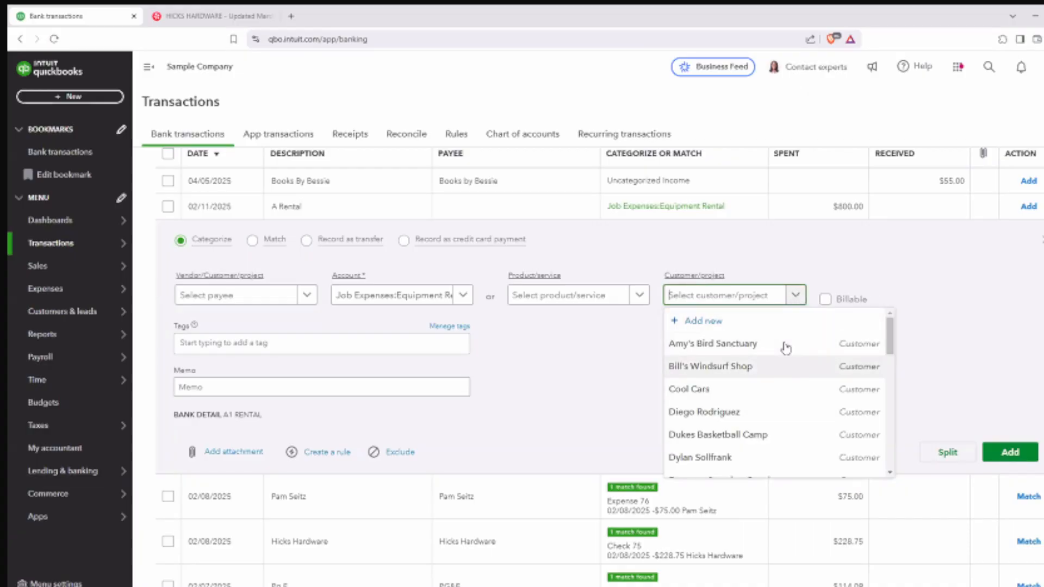
click(612, 394)
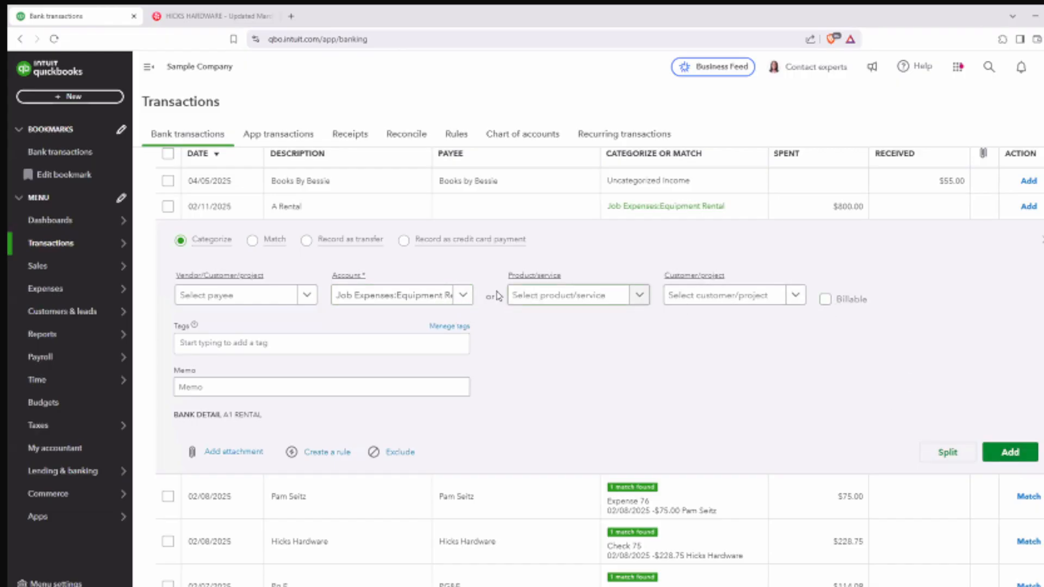
click(464, 295)
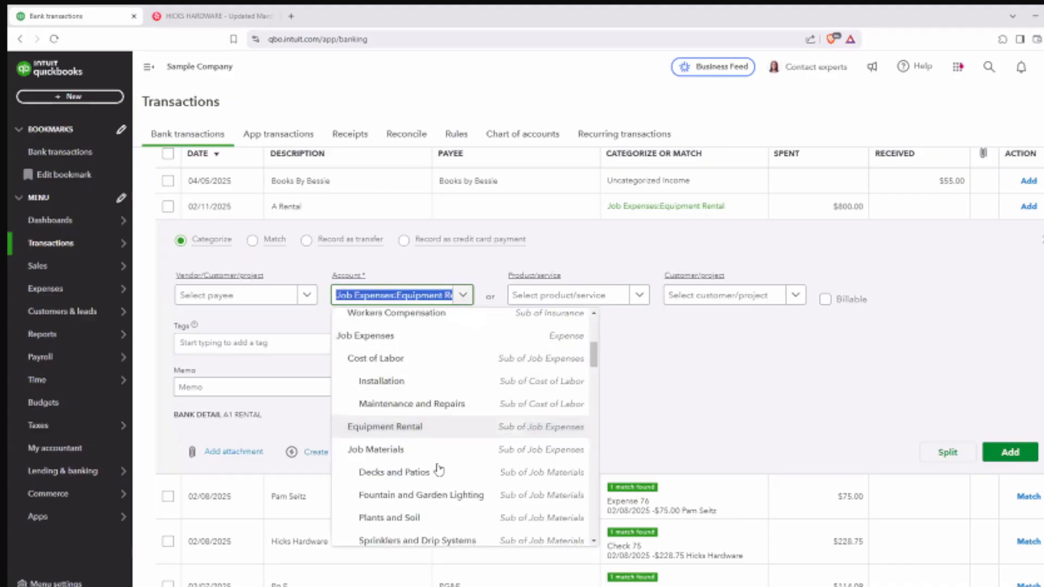
scroll(441, 478, down, 2)
scroll(441, 479, down, 3)
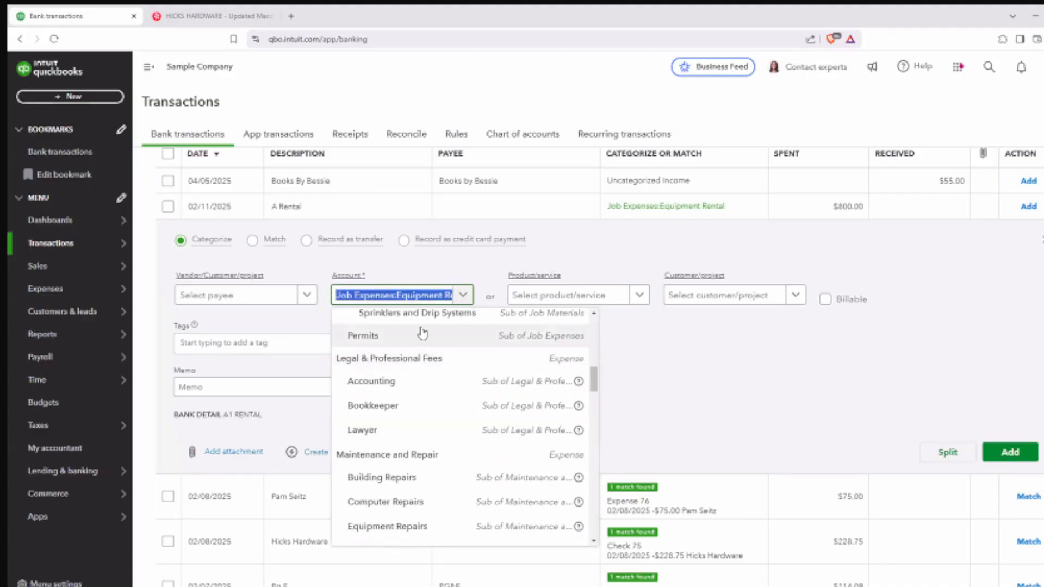
text(rent)
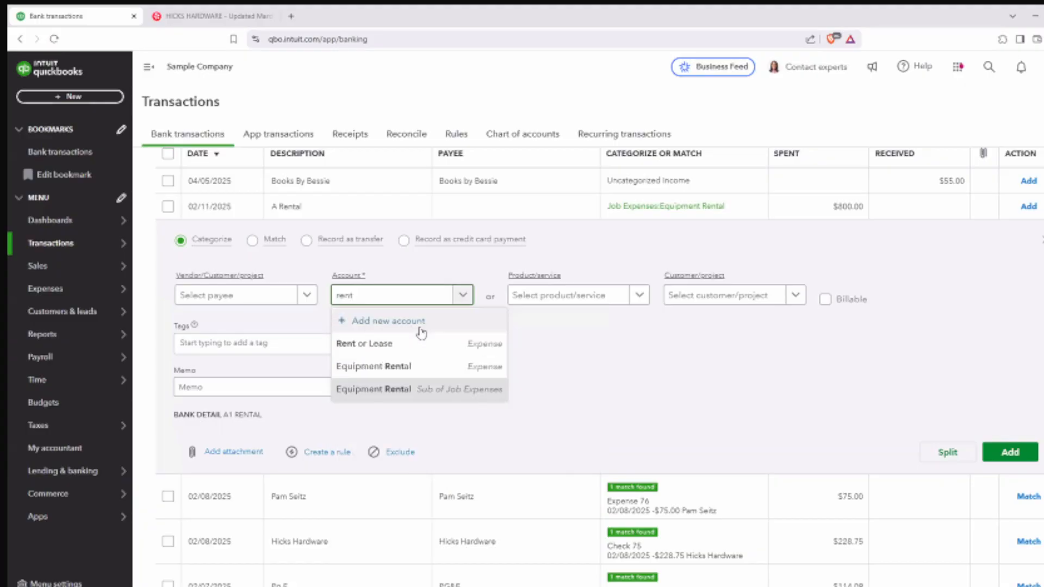
click(426, 373)
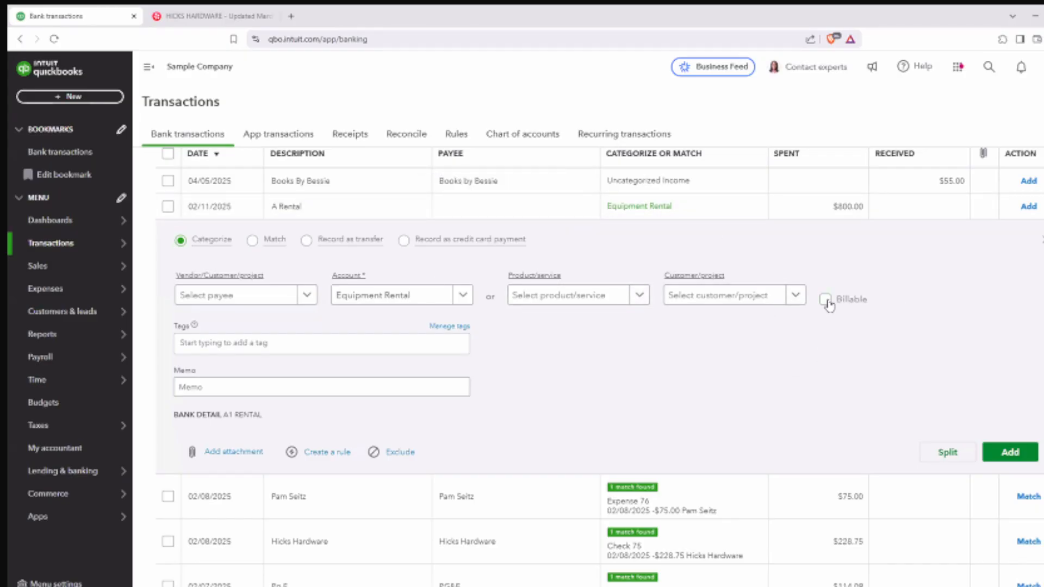
Step: Assign the 02/11/2025 A Rental payment to the customer Cool Cars and add it to the books
click(795, 296)
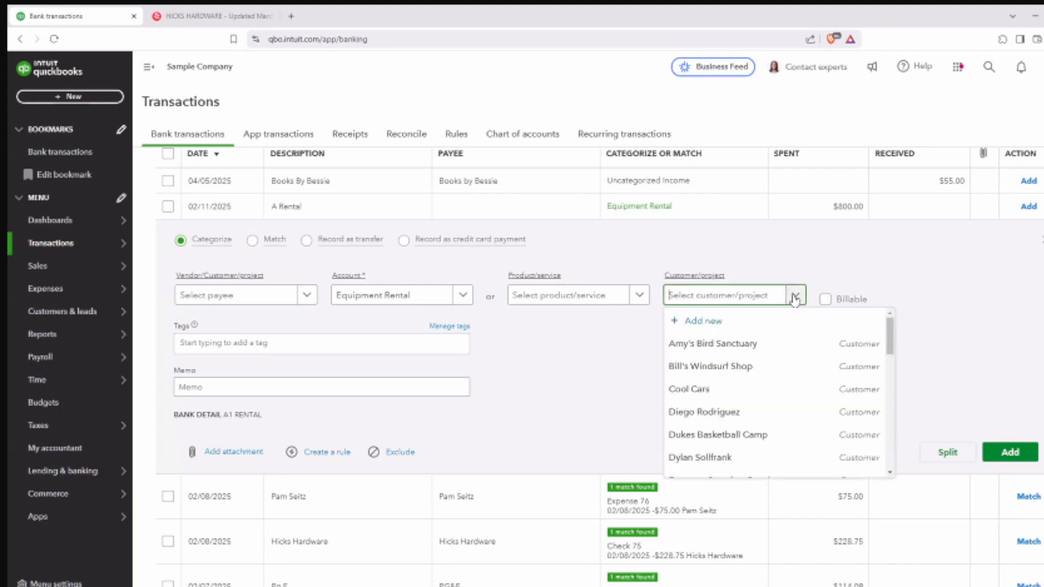
click(741, 391)
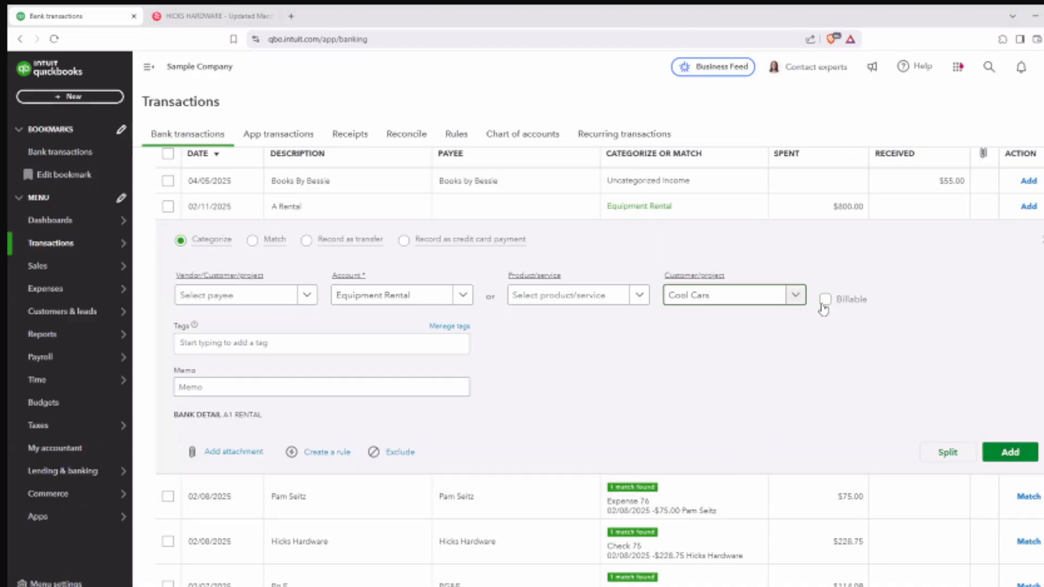
click(1012, 453)
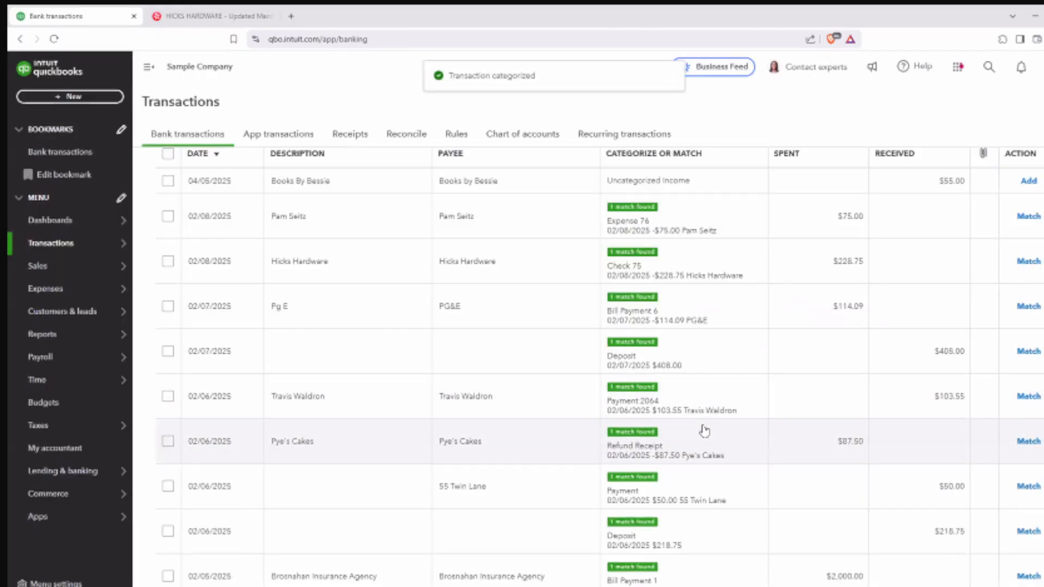
Step: Check the categorized bank transactions and return to the ones for review
scroll(703, 419, up, 2)
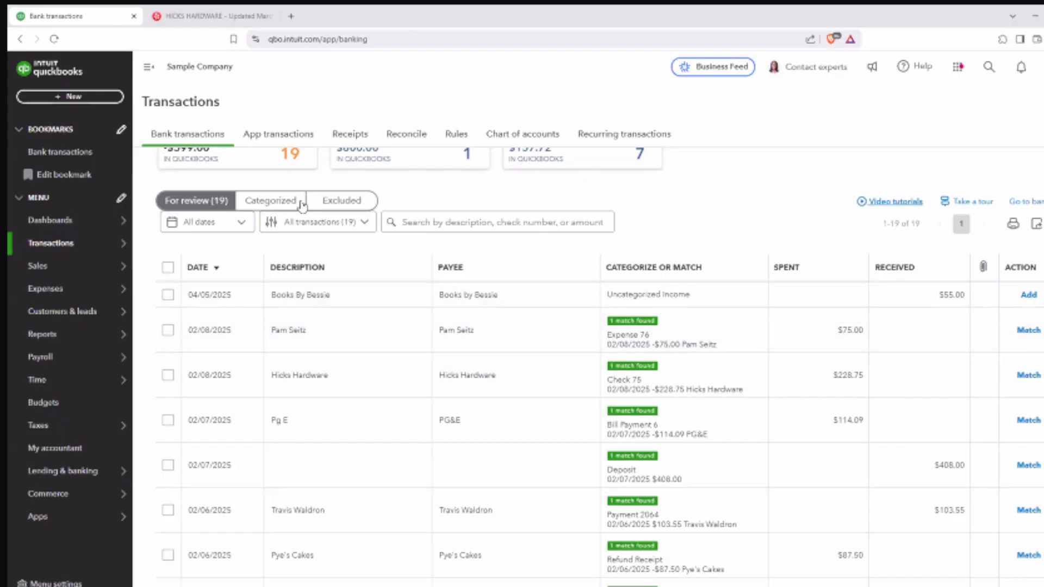
click(279, 199)
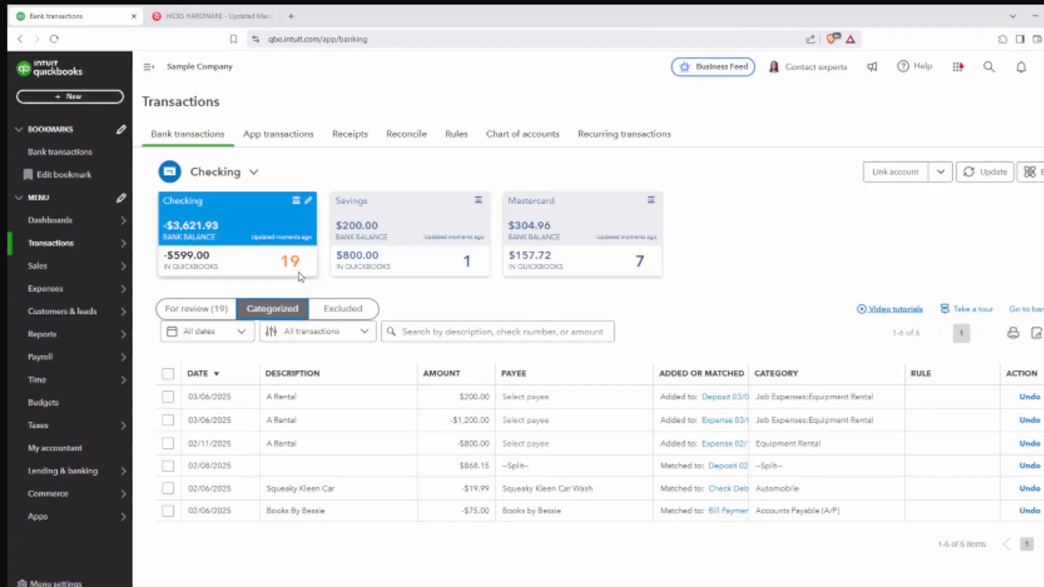
click(203, 312)
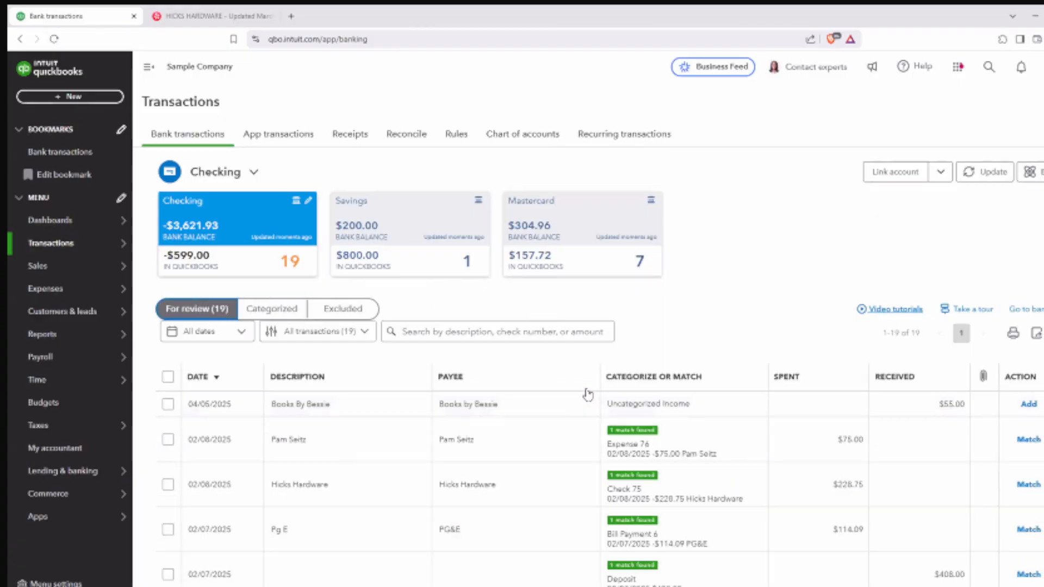
Step: Expand the $75.00 payment dated 02/08/2025, inspect its suggested match Expense 76, and close the expense unchanged
scroll(721, 471, down, 3)
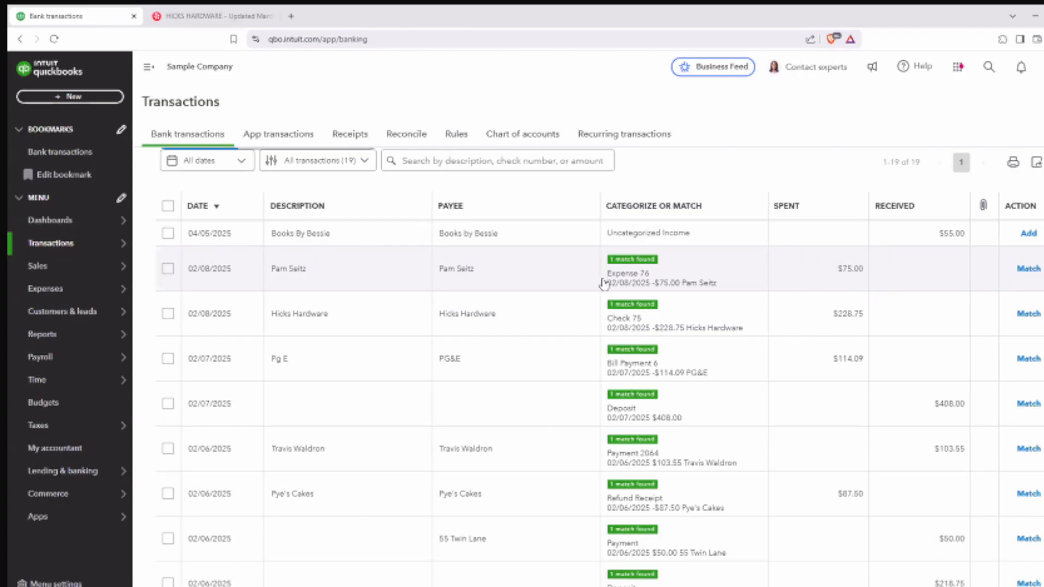
click(738, 288)
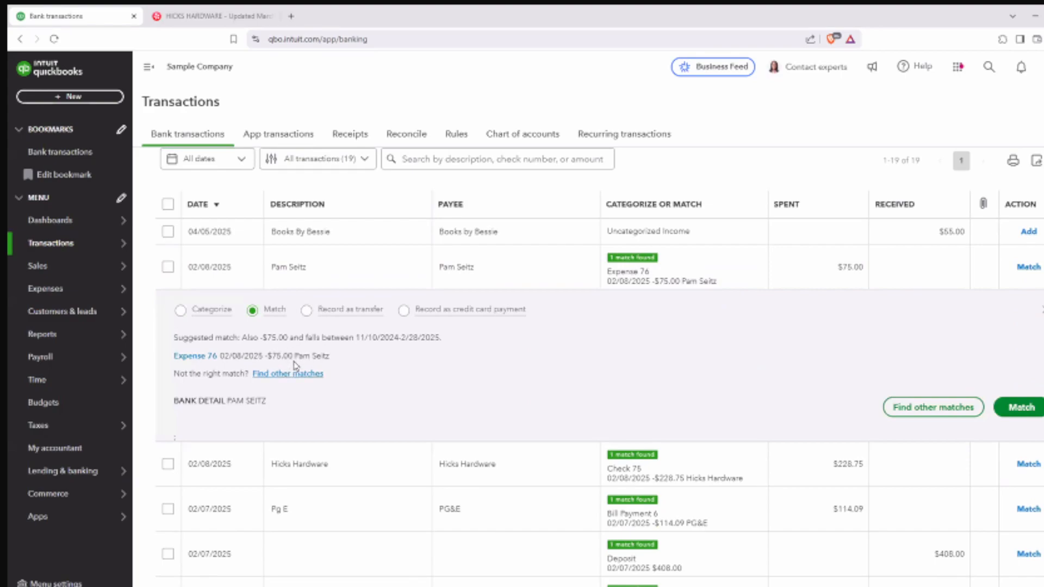
drag(298, 358, 327, 361)
click(374, 366)
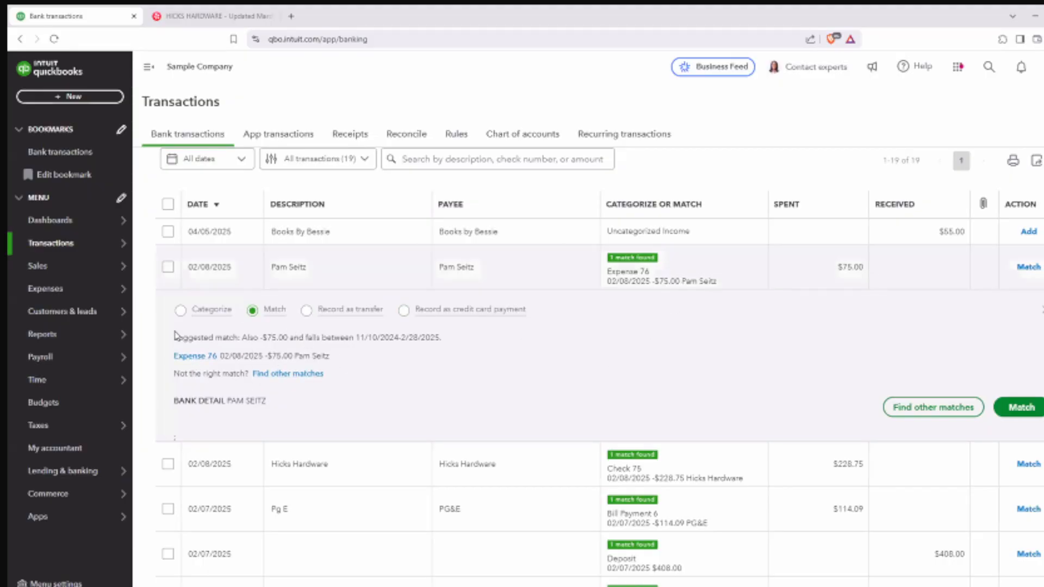
click(202, 358)
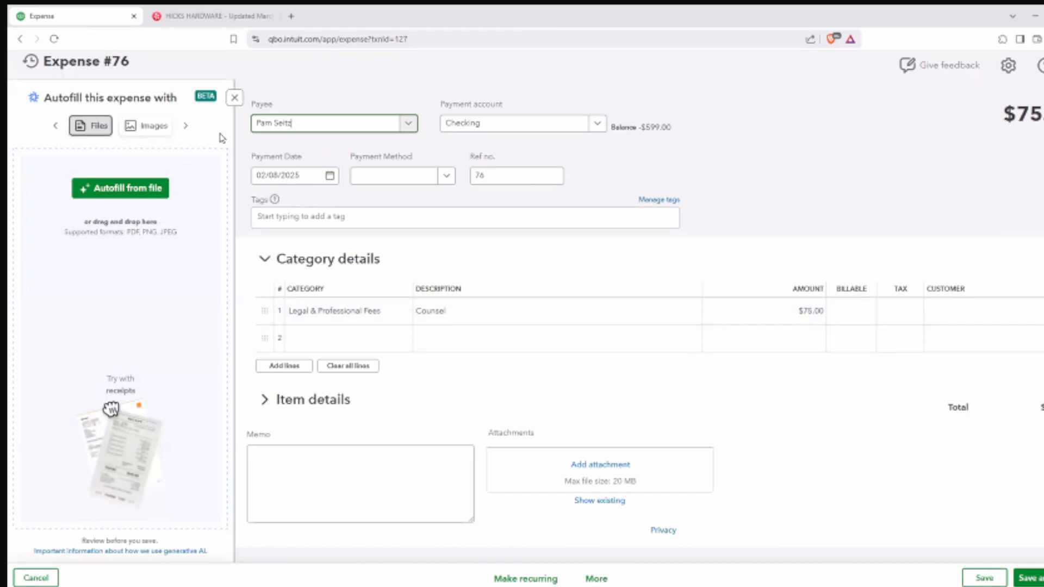
click(111, 409)
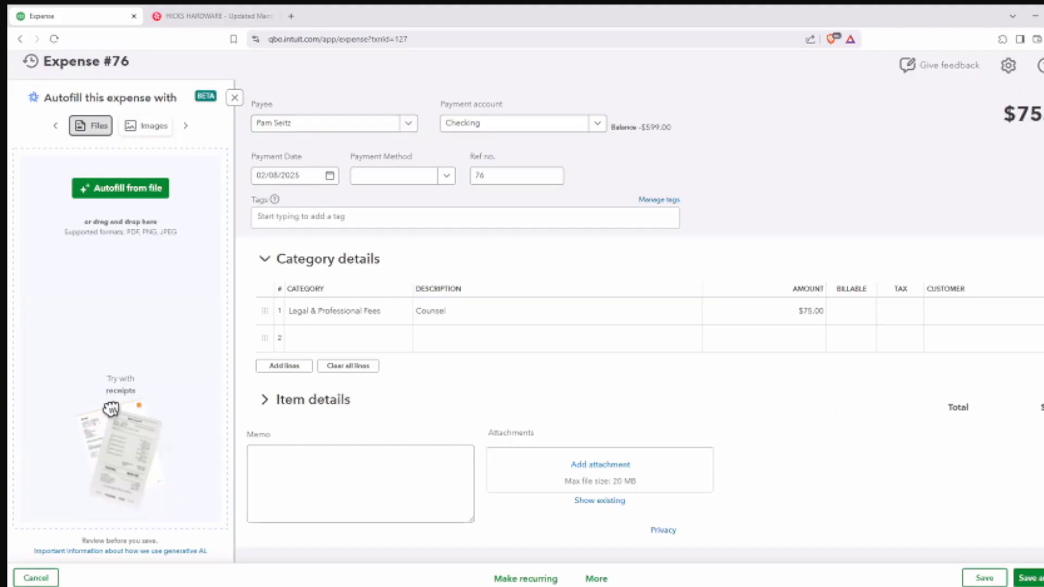
click(1041, 65)
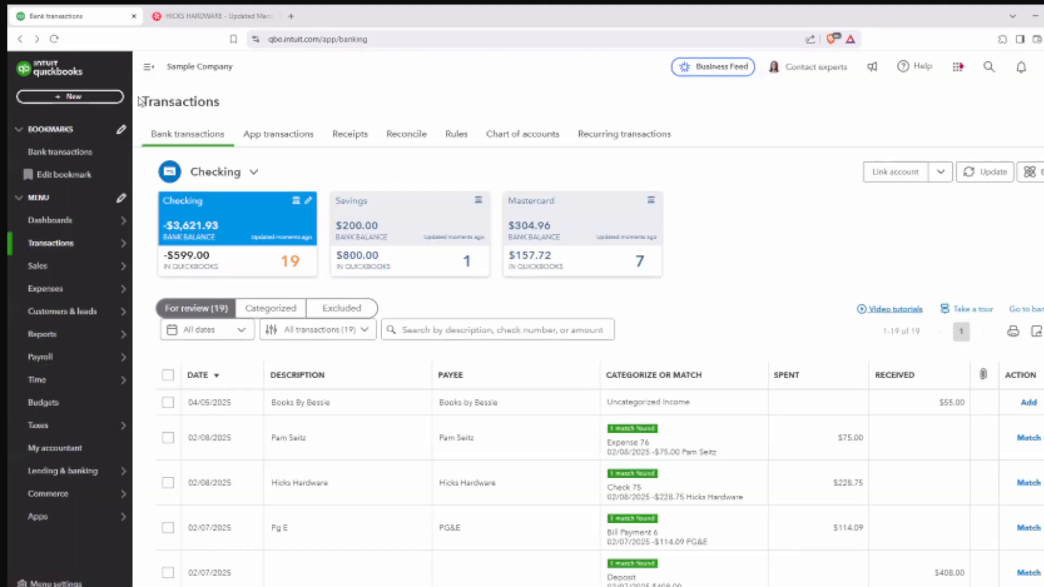
click(116, 102)
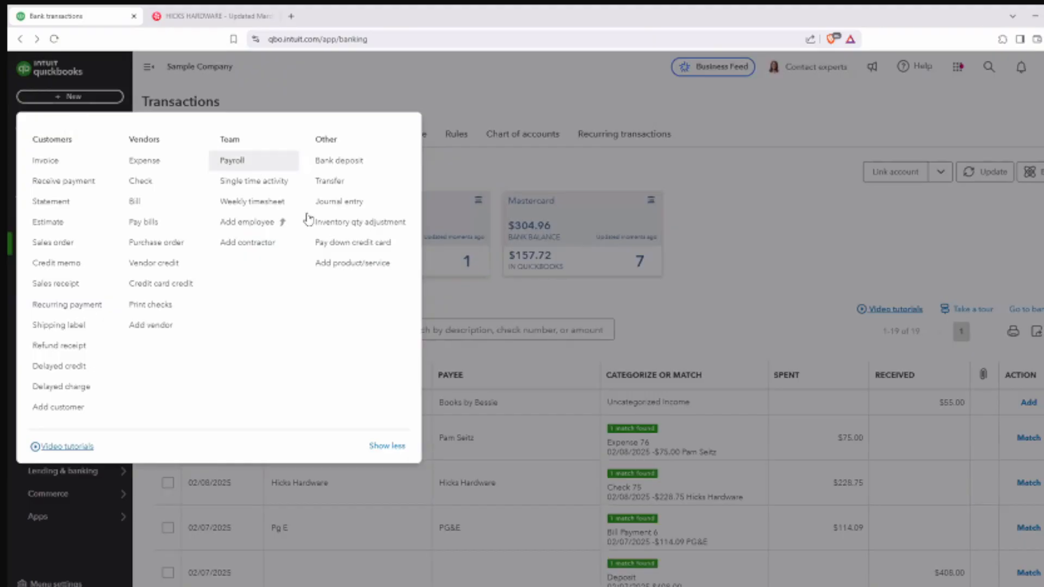
click(155, 167)
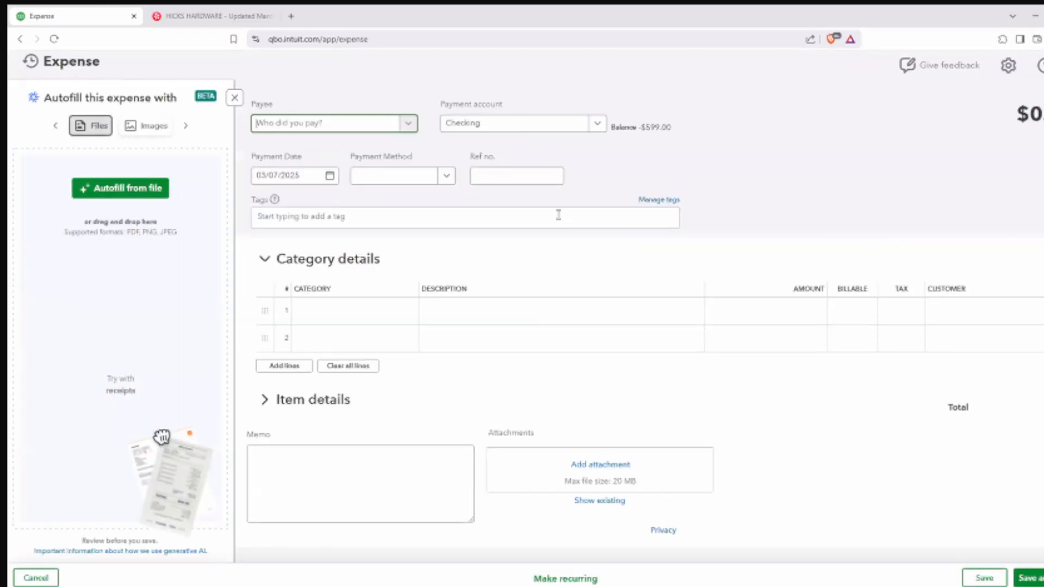
click(234, 97)
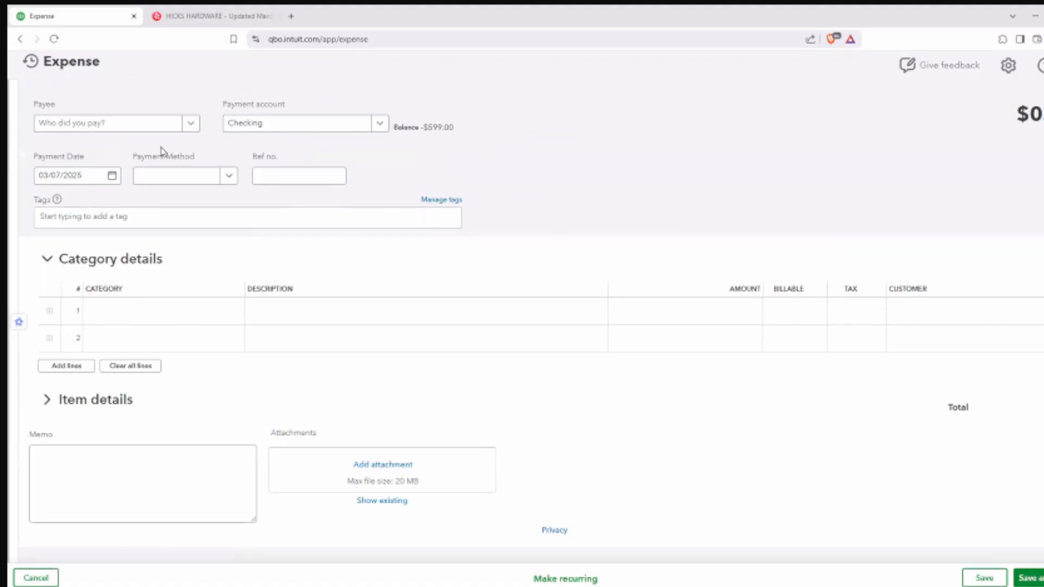
click(192, 124)
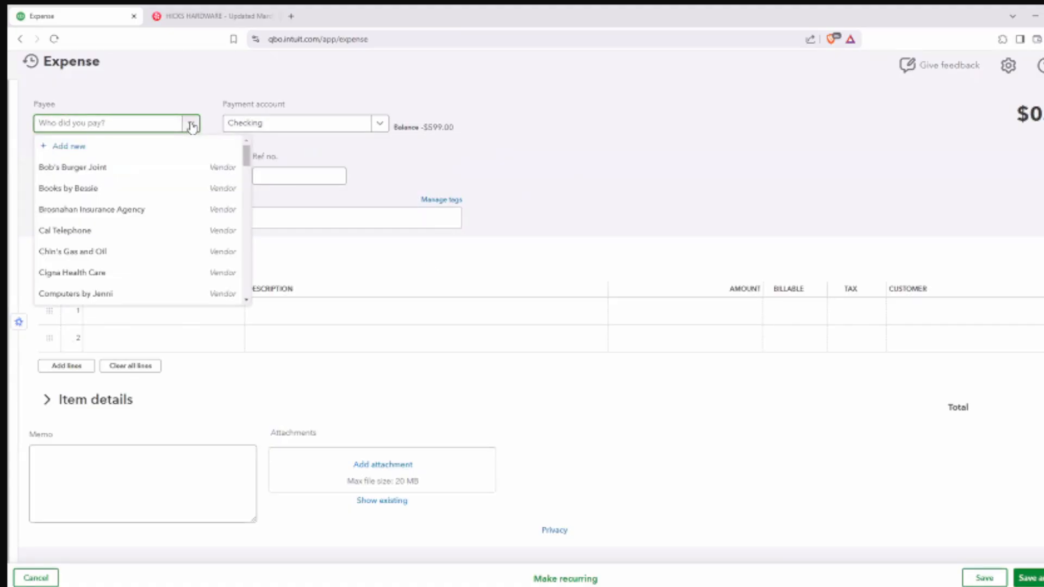
click(628, 138)
click(1043, 65)
Step: Open a blank expense form, examine its payee list, and leave the form without saving
click(69, 101)
click(155, 161)
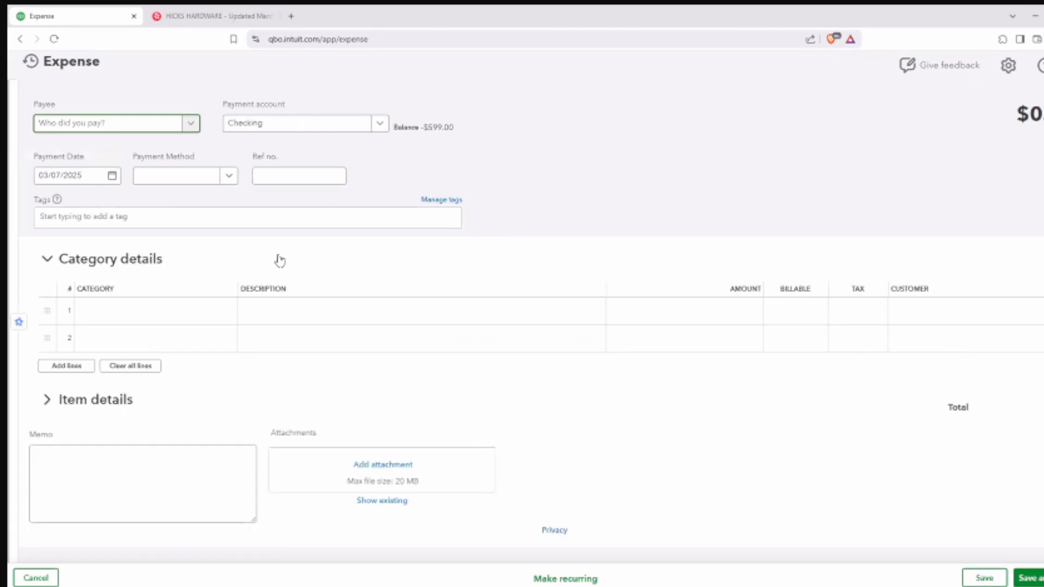
click(190, 128)
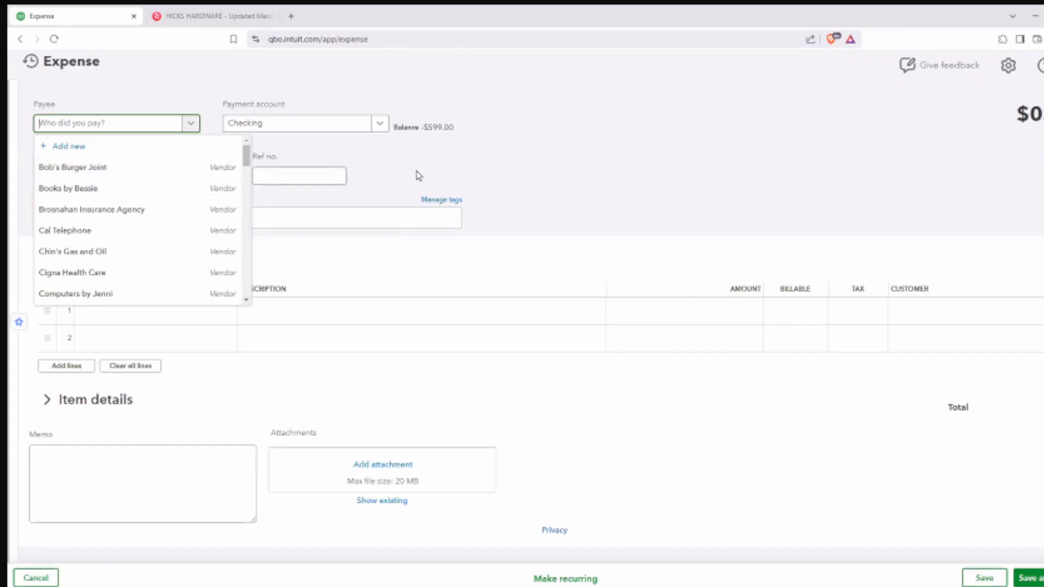
click(498, 159)
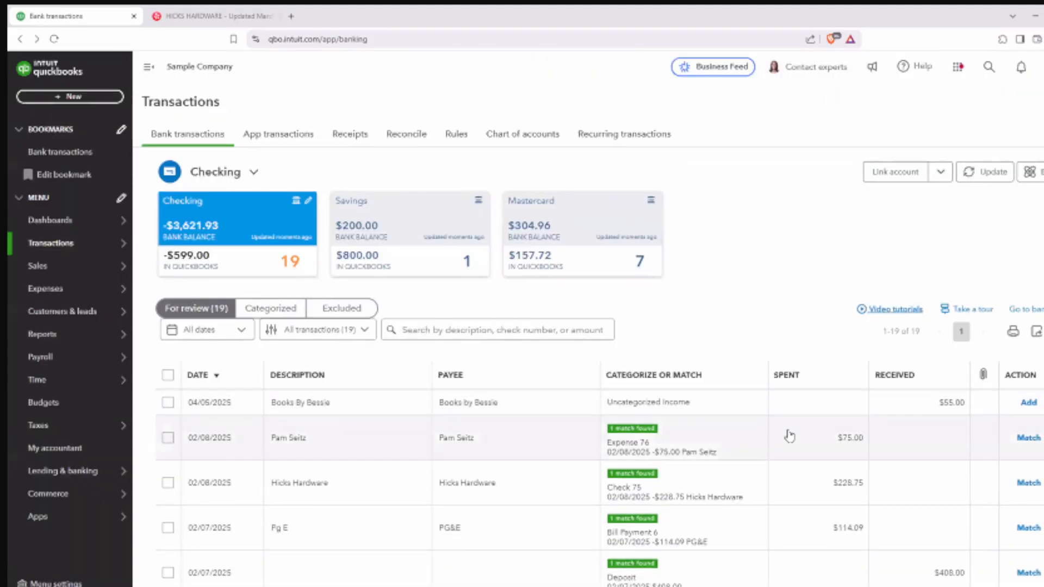
Step: Expand the $75.00 payment dated 02/08/2025 and switch it from matching to categorizing
scroll(794, 440, down, 2)
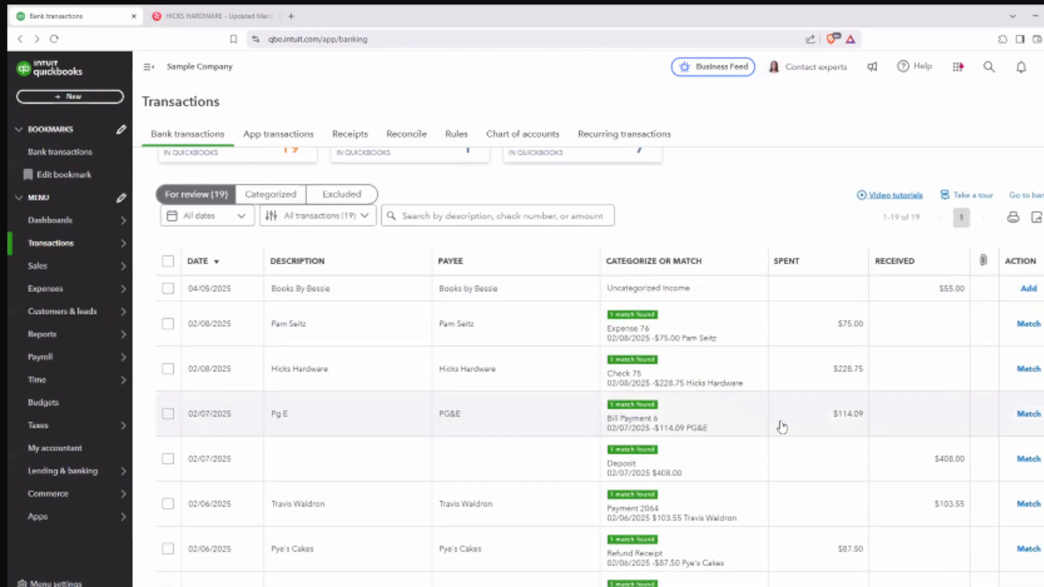
click(668, 335)
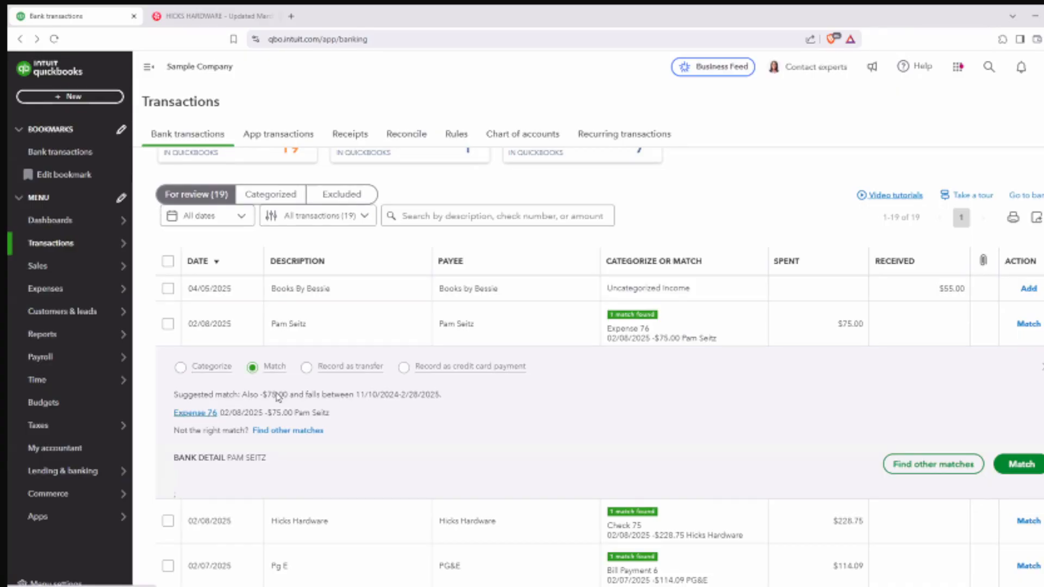
scroll(445, 379, up, 1)
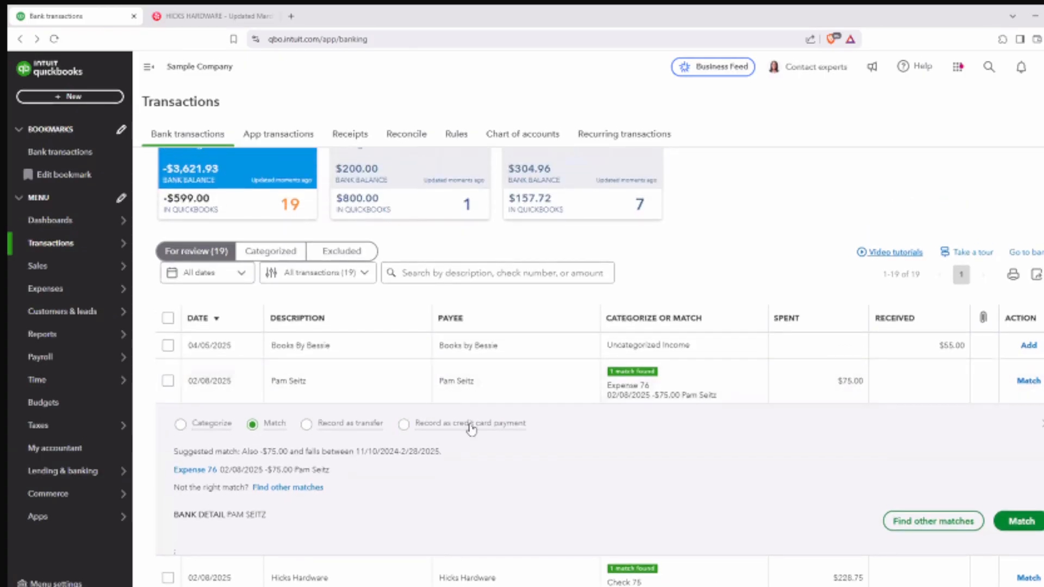
scroll(477, 426, down, 2)
scroll(359, 344, up, 1)
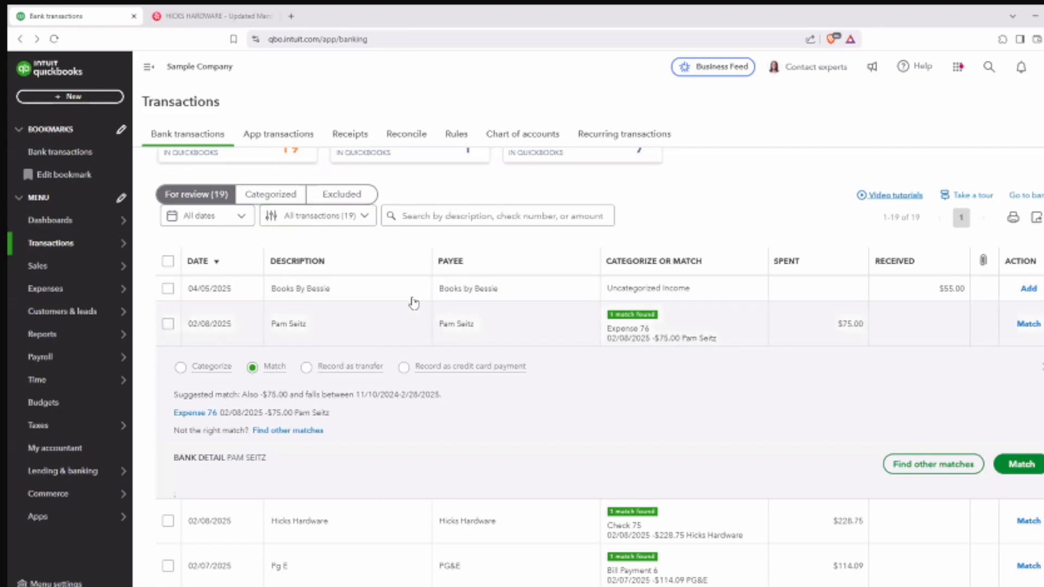
scroll(410, 300, up, 1)
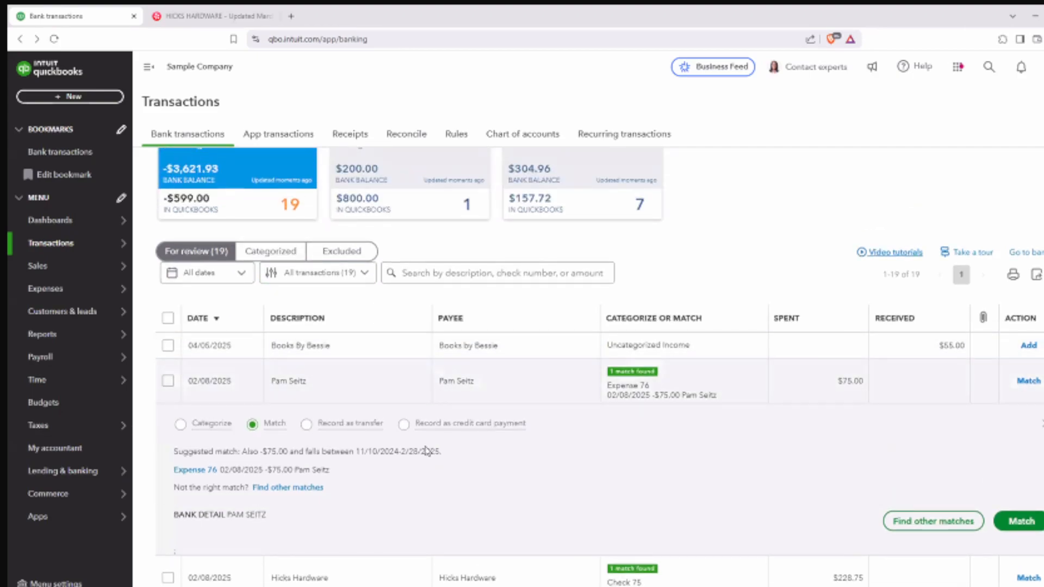
scroll(273, 403, down, 2)
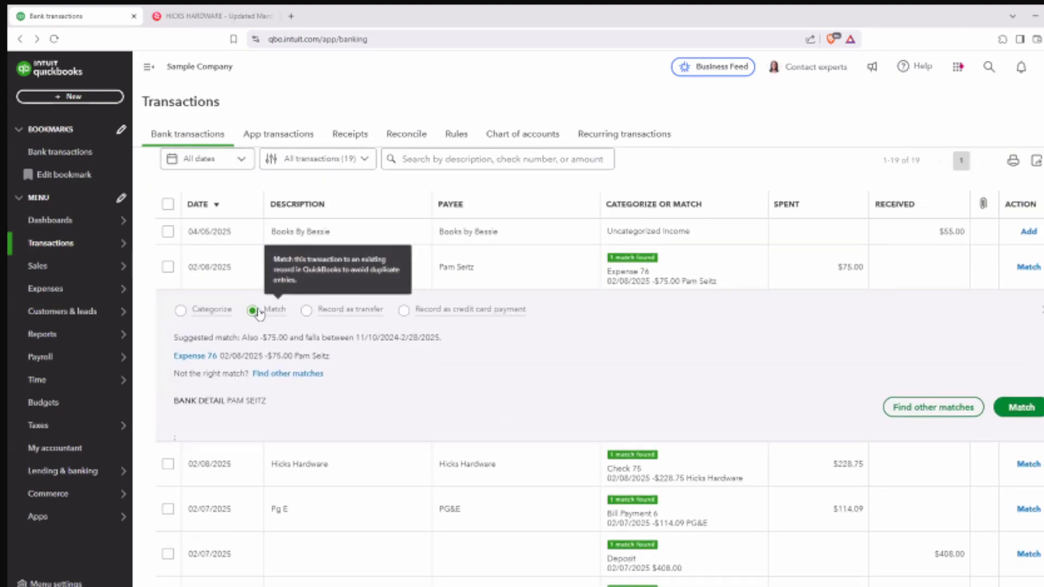
click(181, 311)
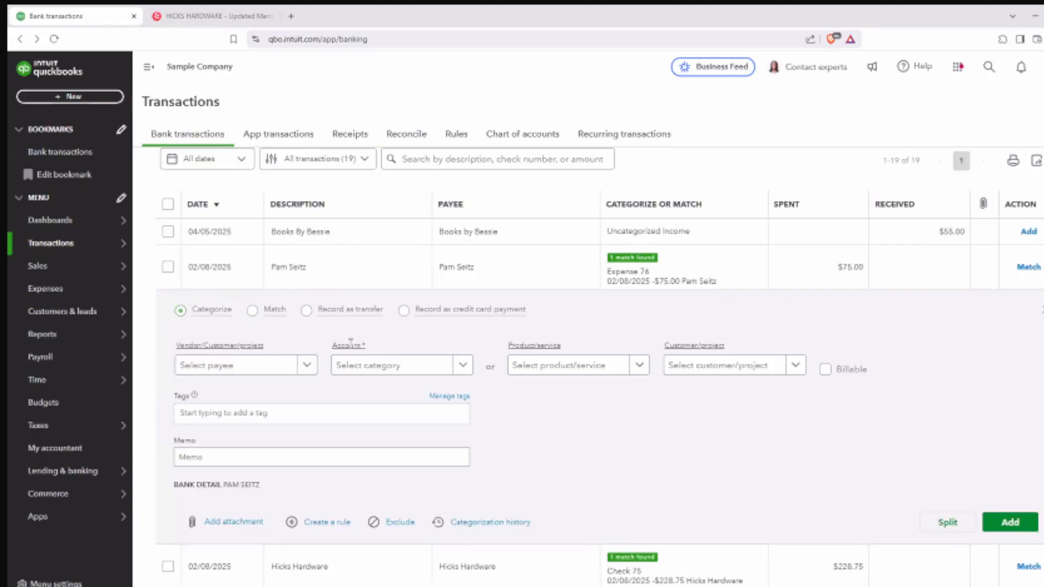
Step: Set the 02/08/2025 $75.00 payment's account to Legal & Professional Fees and add it to the books
click(452, 370)
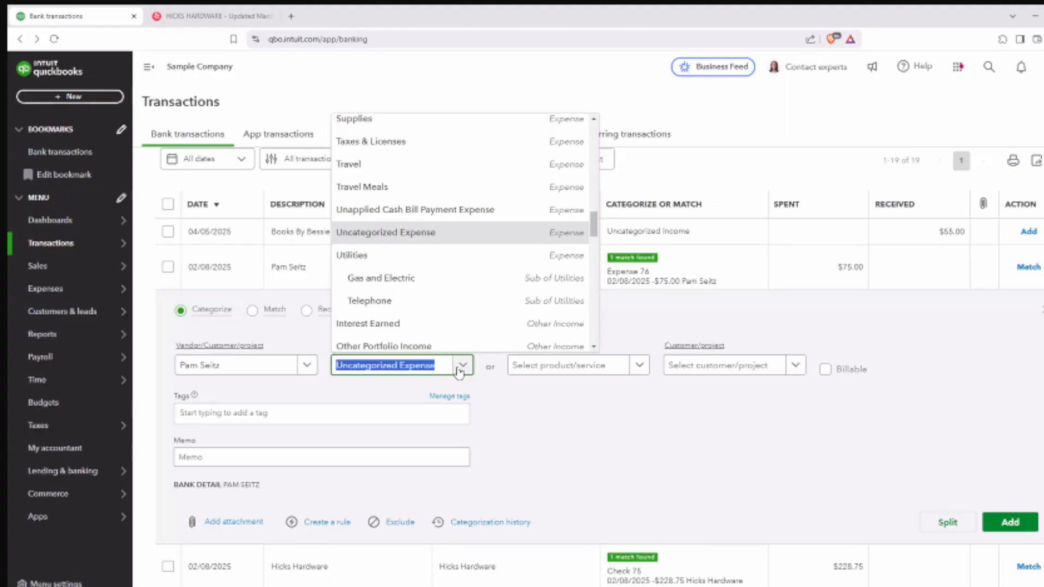
text(pro)
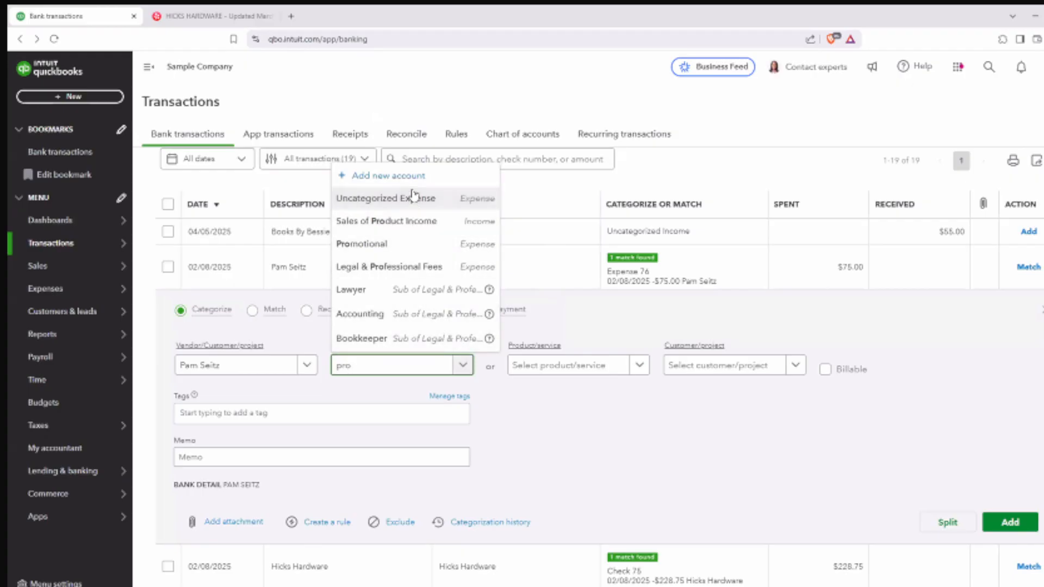
click(384, 269)
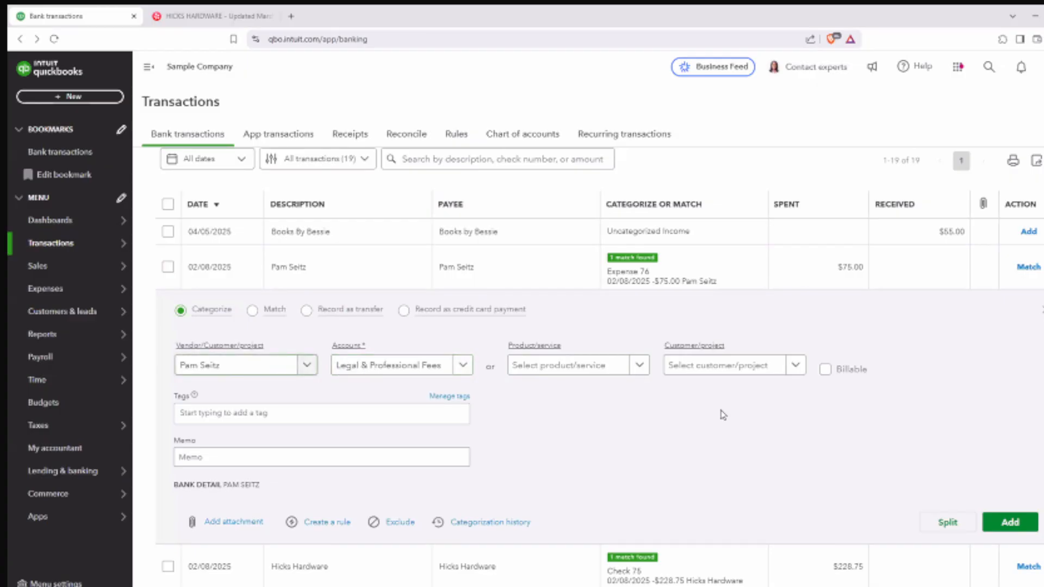
click(1011, 523)
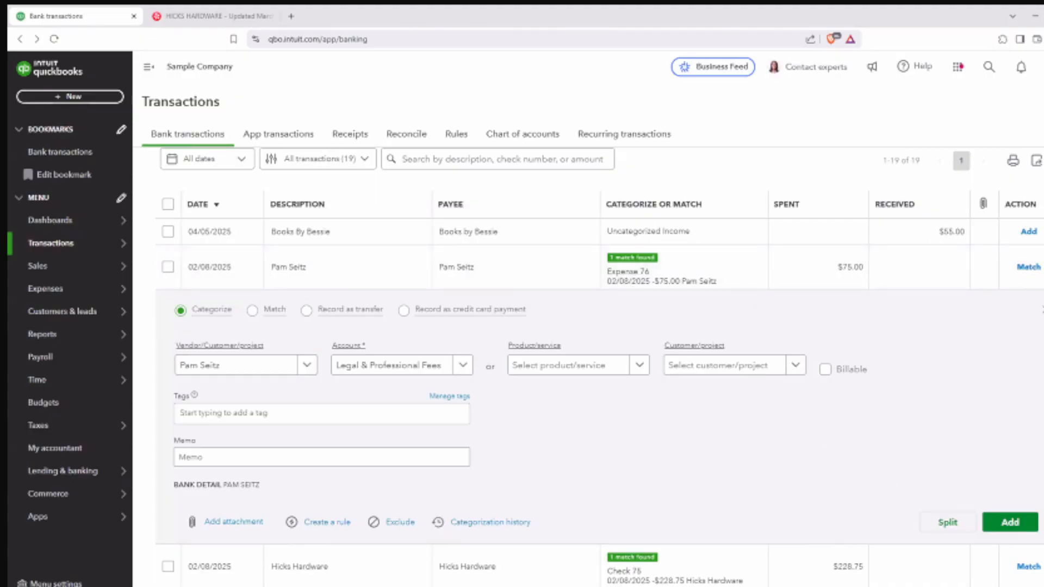
click(1020, 523)
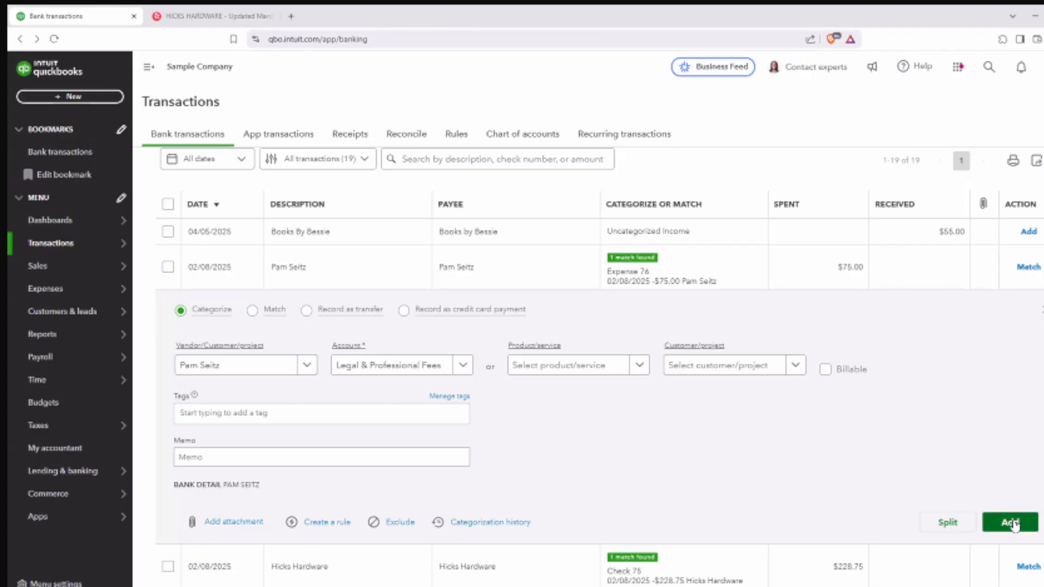
click(1012, 523)
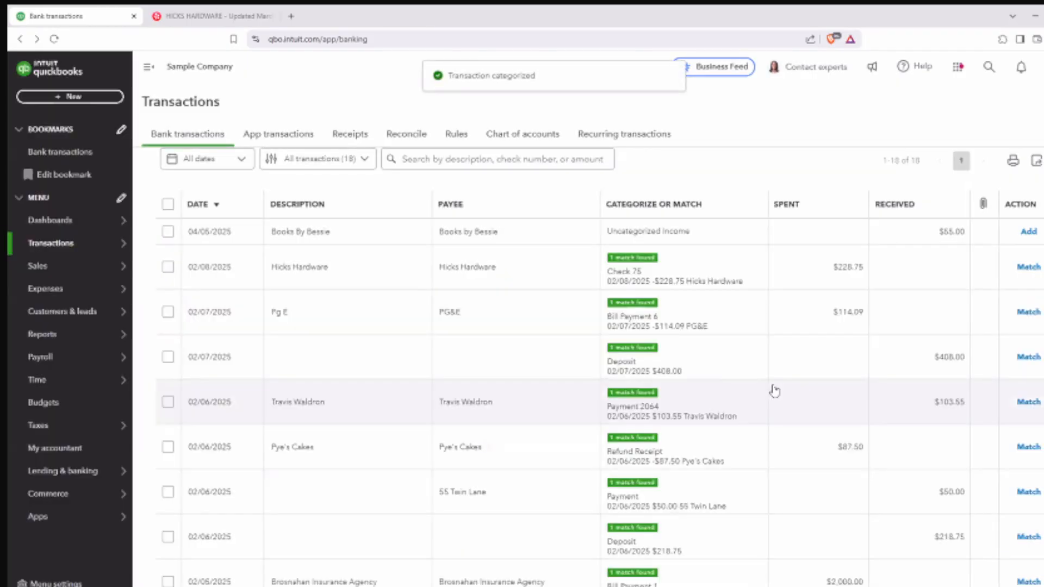
Step: Search for the payee's unnumbered $75.00 expense, inspect its online banking match, and close the expense unchanged
click(990, 67)
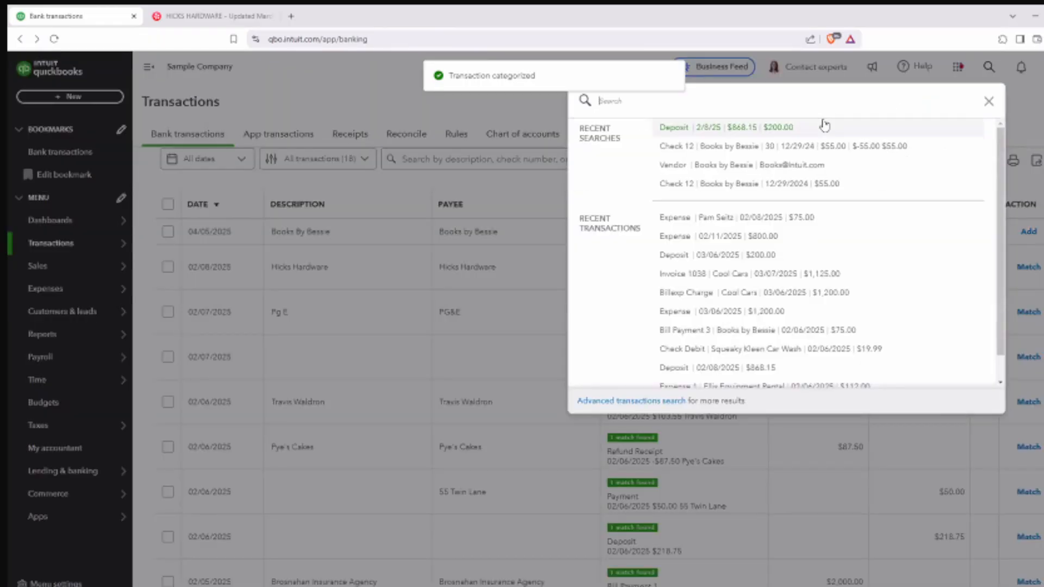
text(pam)
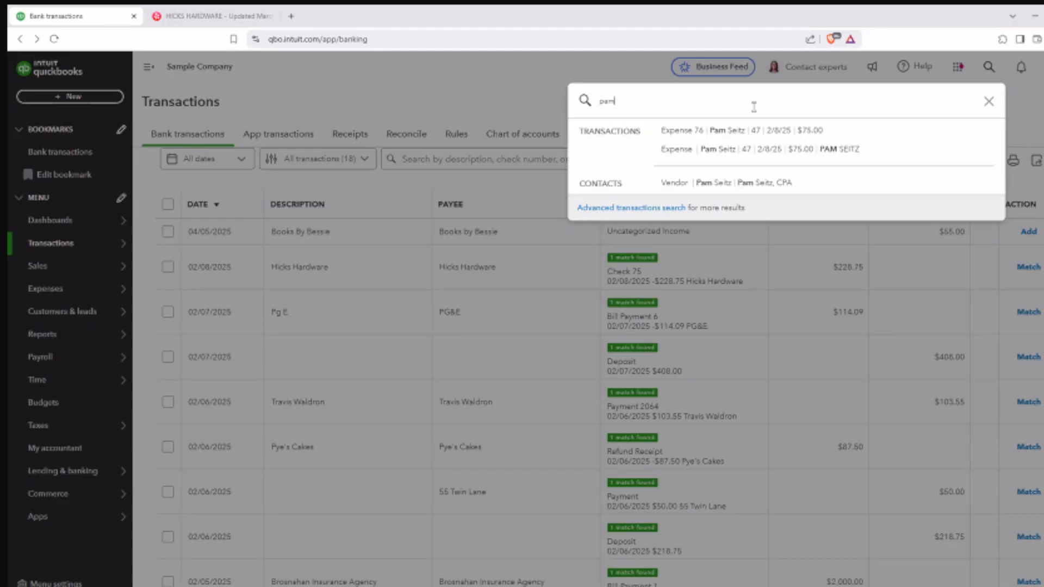
click(679, 160)
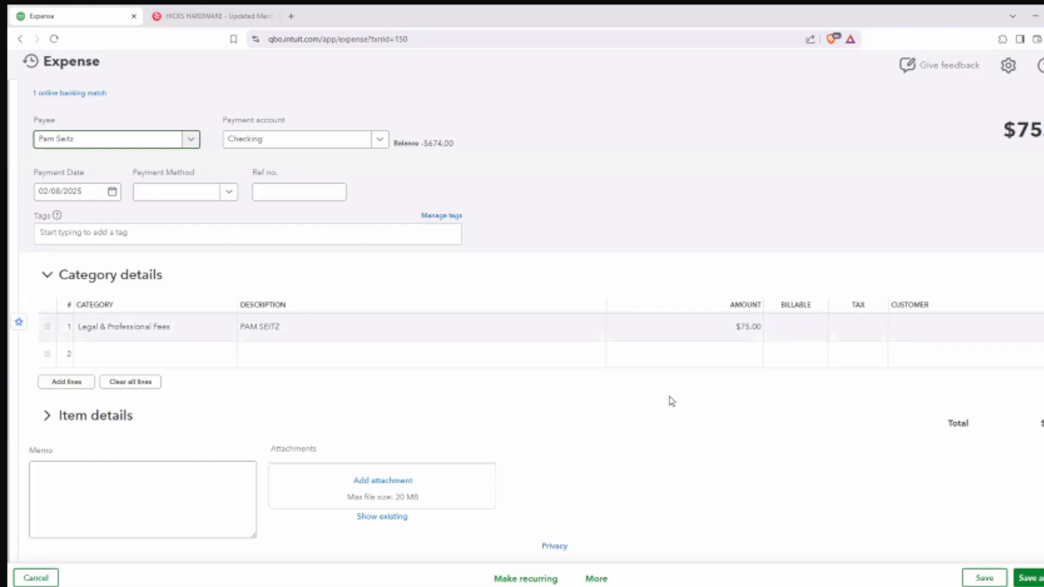
click(79, 95)
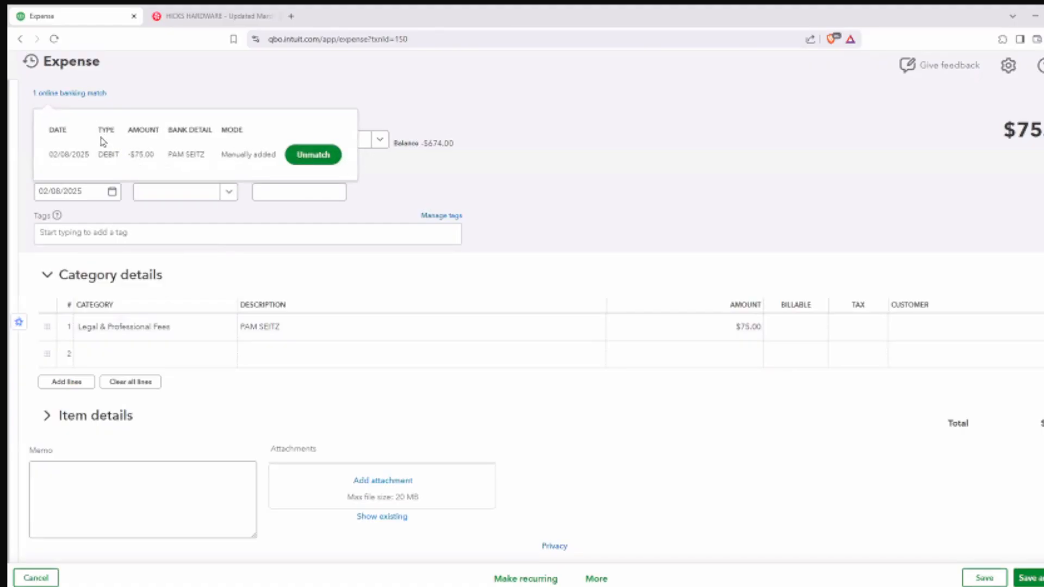
drag(106, 154, 170, 154)
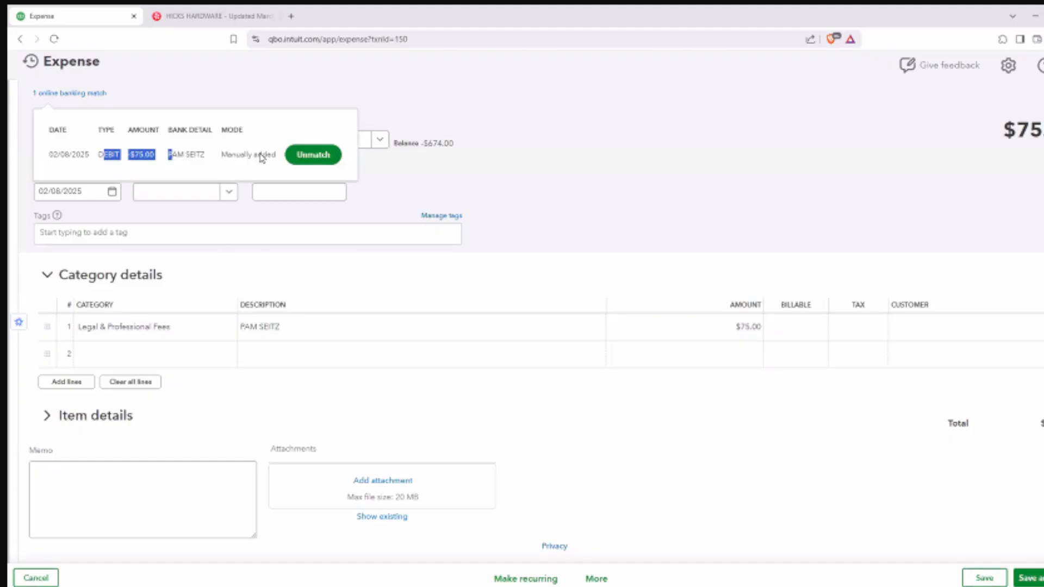
click(680, 155)
click(1043, 65)
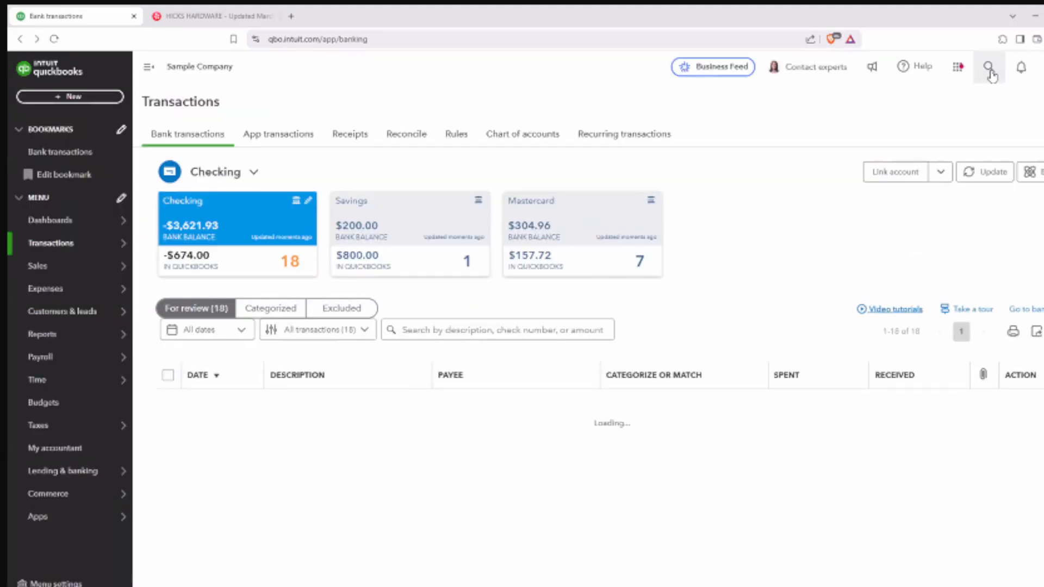
Step: Find the payee's duplicate Expense 76 for $75.00 and delete it permanently
click(990, 68)
text(pam)
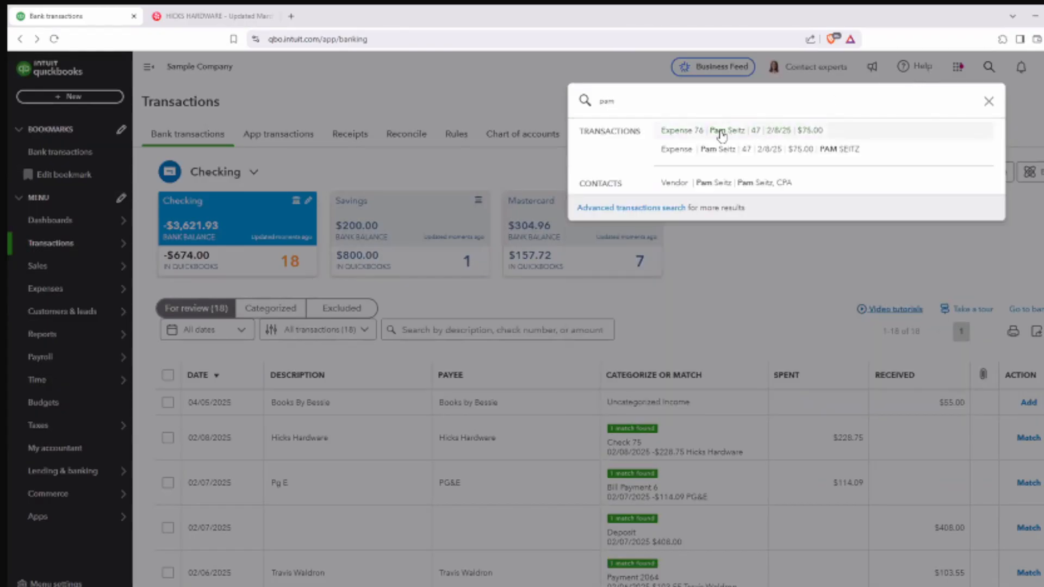
click(720, 134)
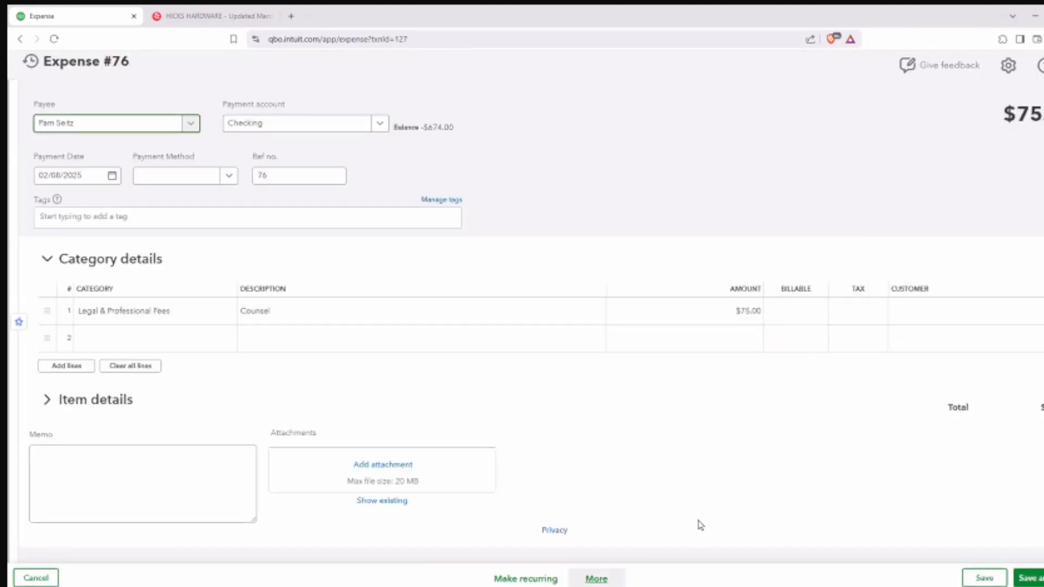
click(596, 578)
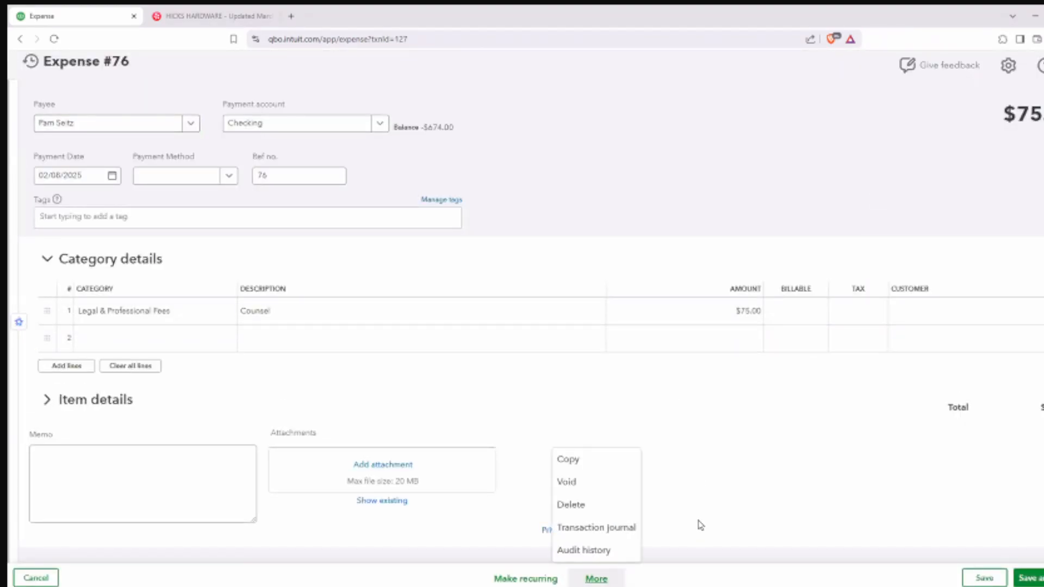
click(587, 510)
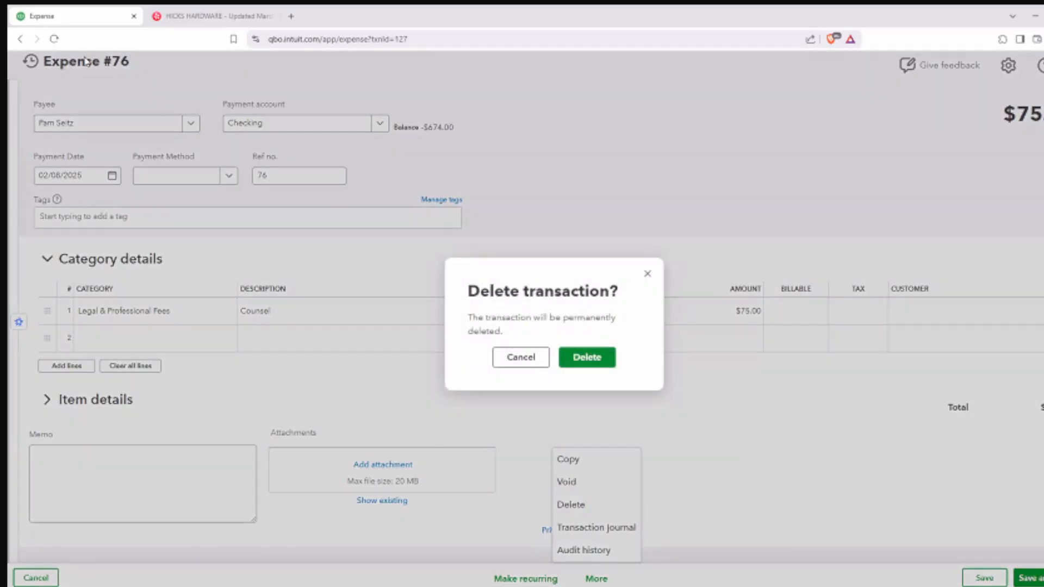
click(600, 360)
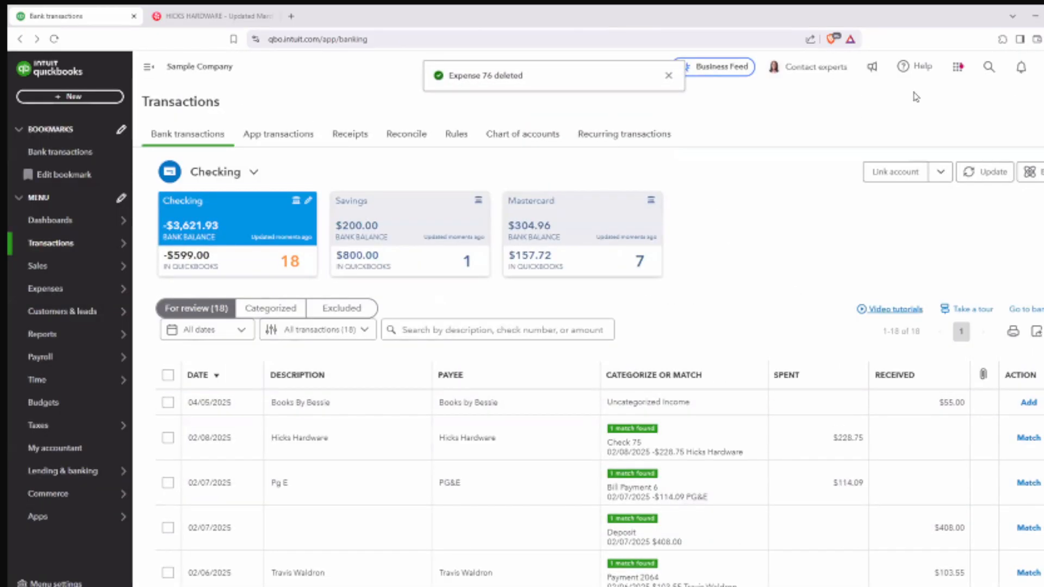
Step: Search for the same payee again to check which transactions remain, and close the search
click(987, 70)
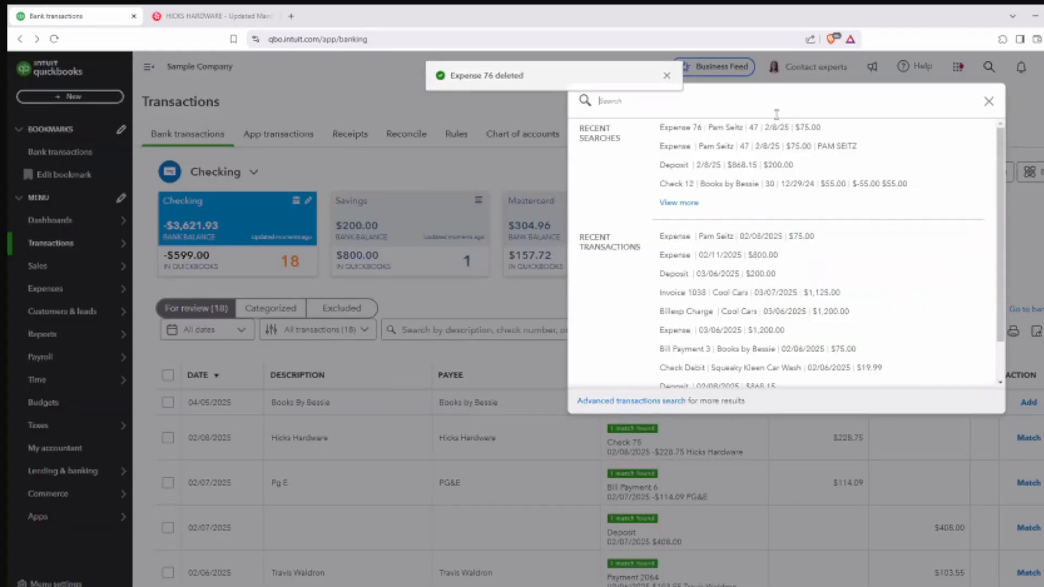
text(pam)
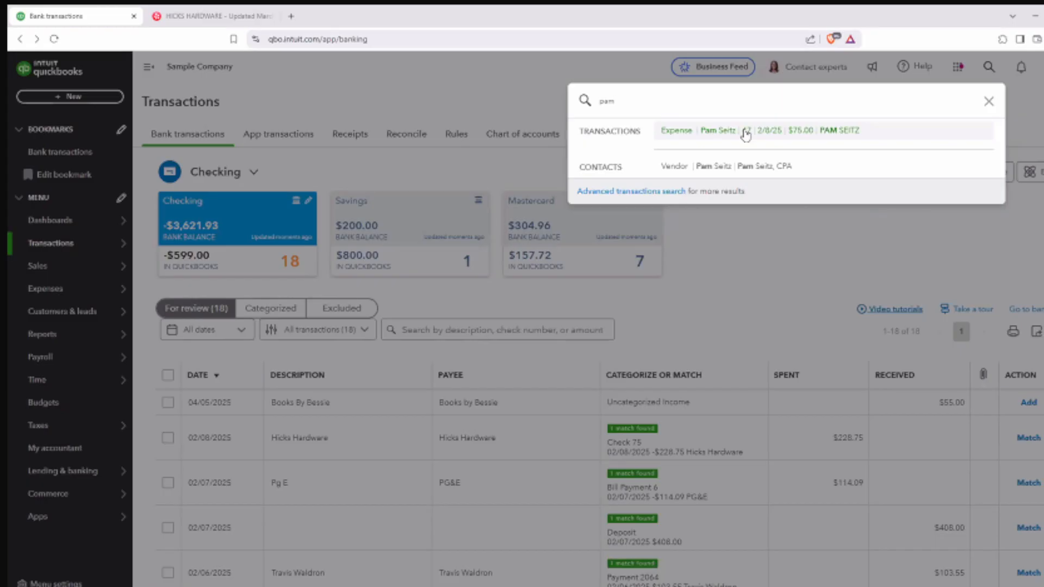
click(734, 252)
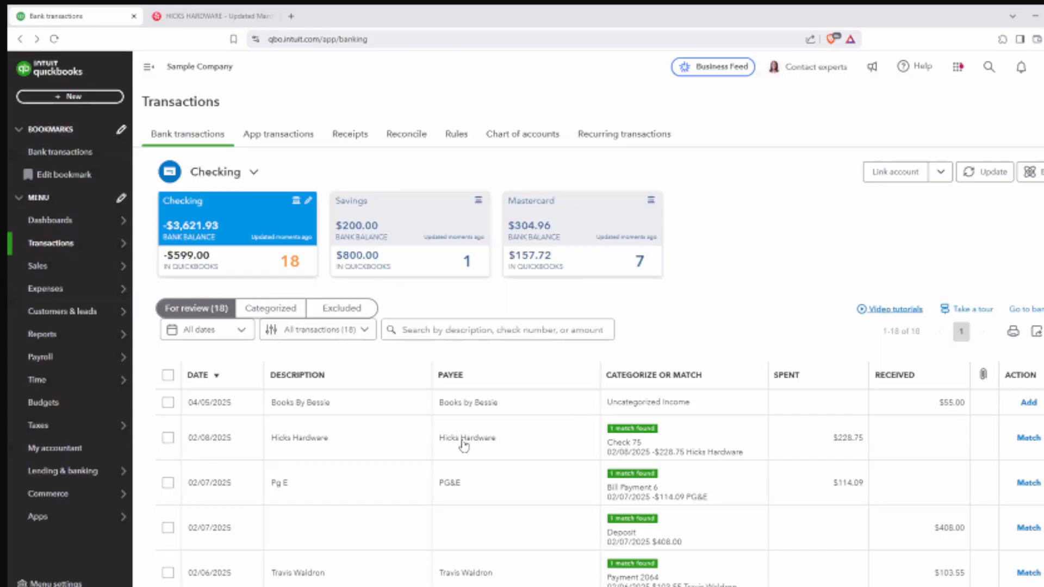
scroll(421, 346, down, 5)
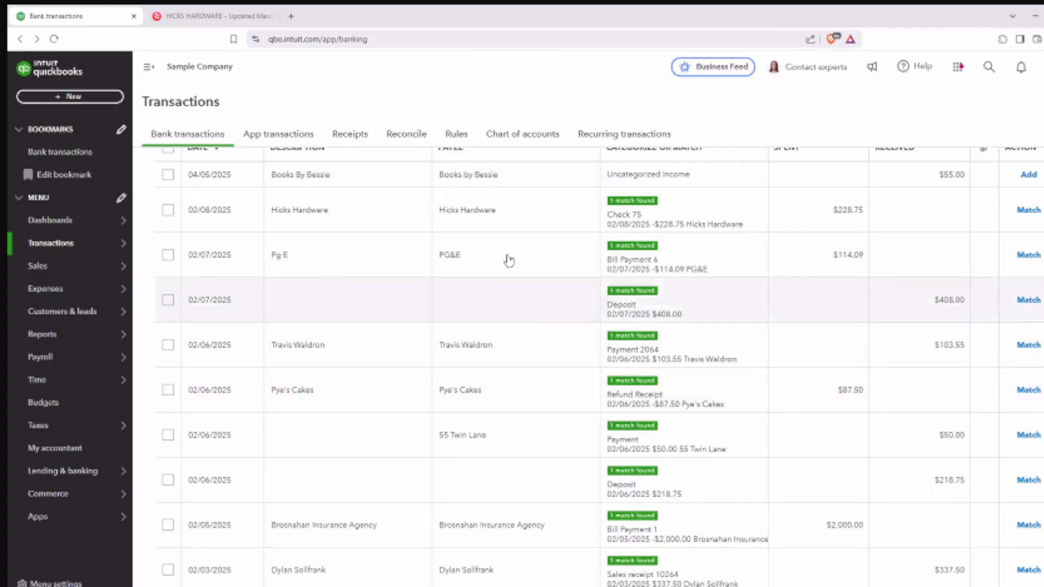
scroll(503, 310, down, 3)
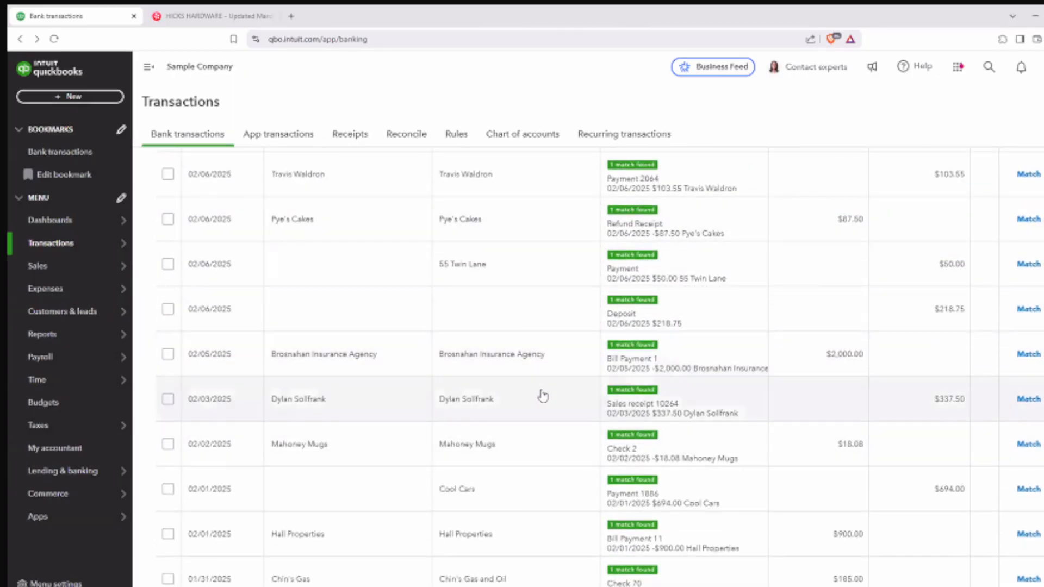
scroll(704, 223, up, 2)
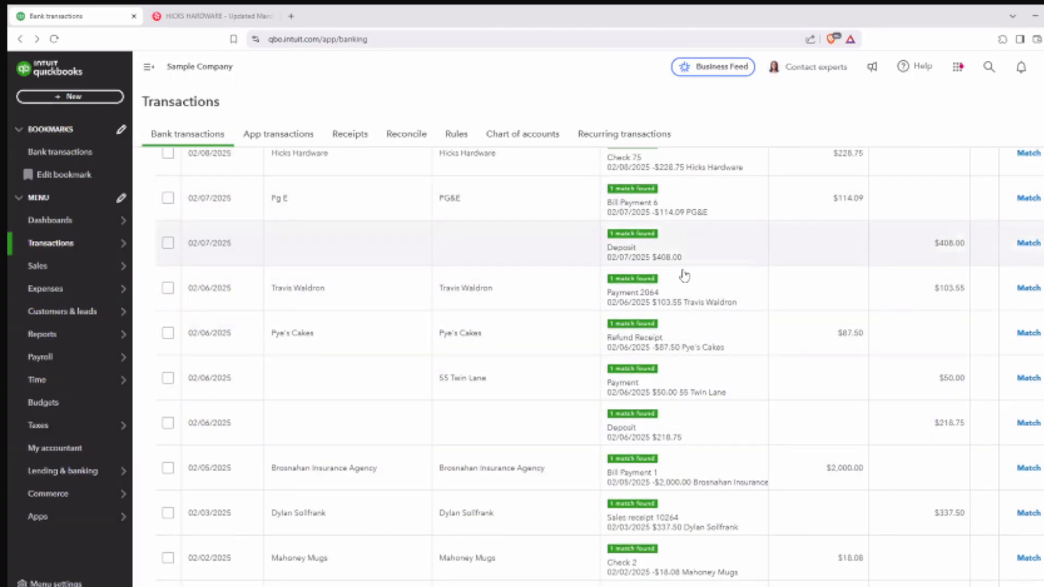
scroll(816, 281, up, 2)
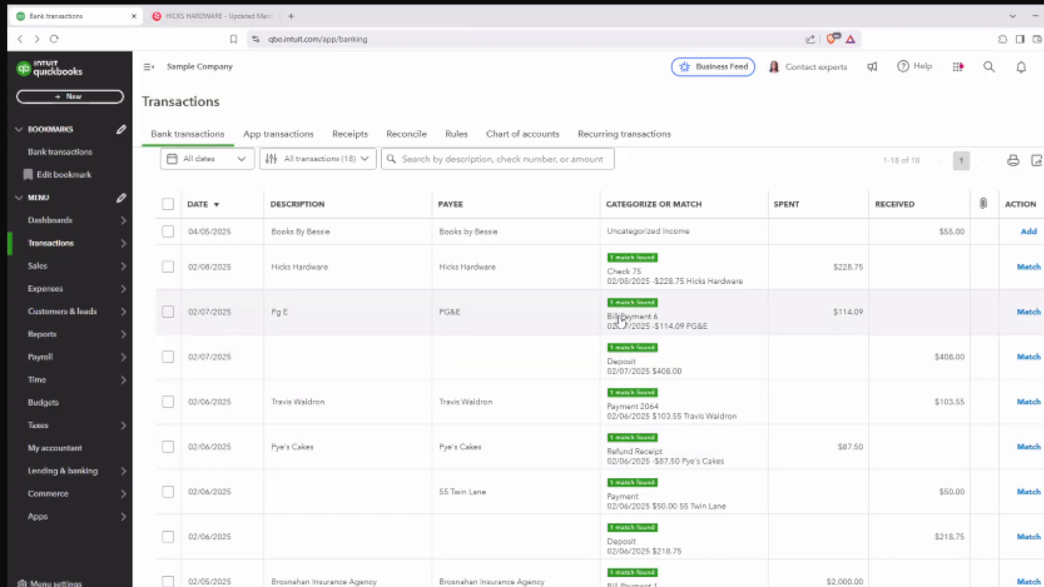
scroll(723, 467, down, 3)
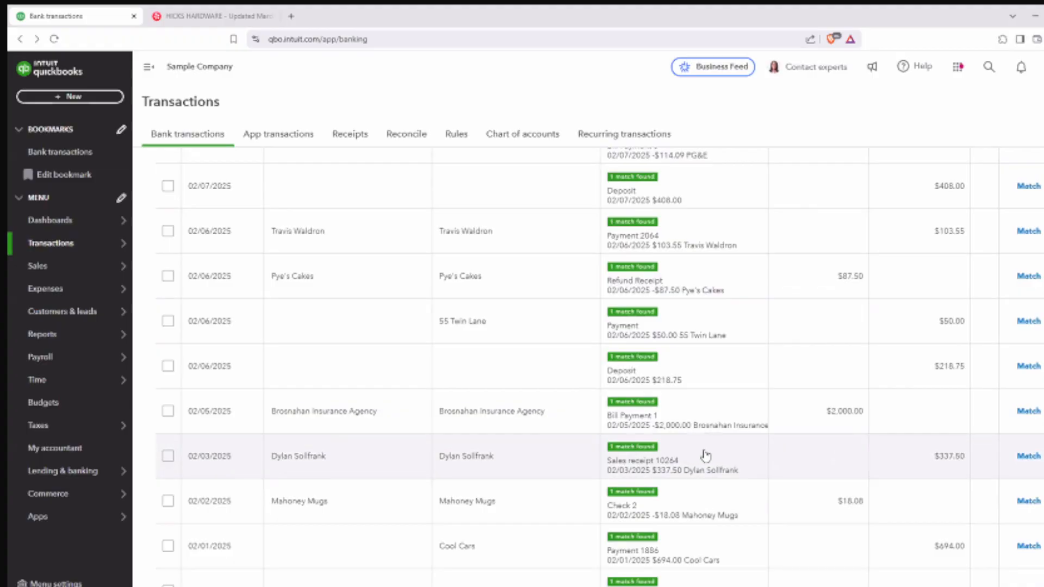
Step: Inspect the suggested Bill Payment 6 match for the 02/07/2025 PG&E payment of $114.09, and close the bill payment unchanged
scroll(848, 392, up, 3)
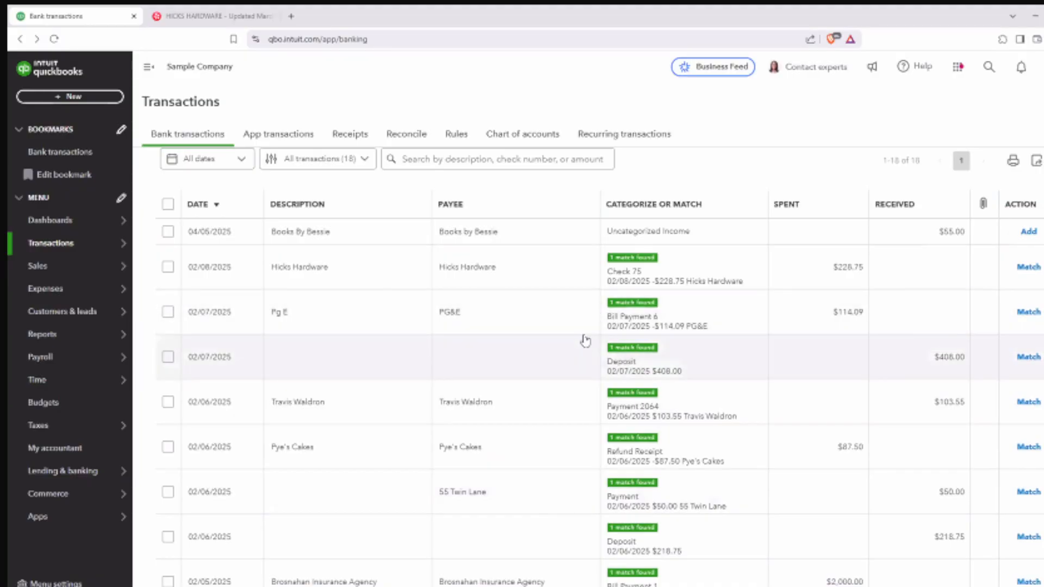
click(567, 324)
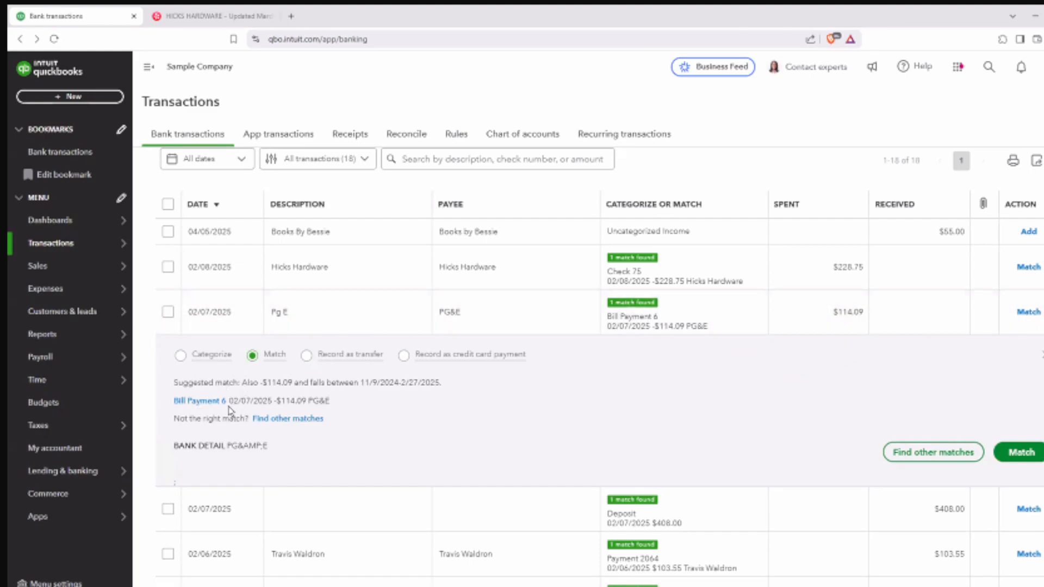
click(208, 403)
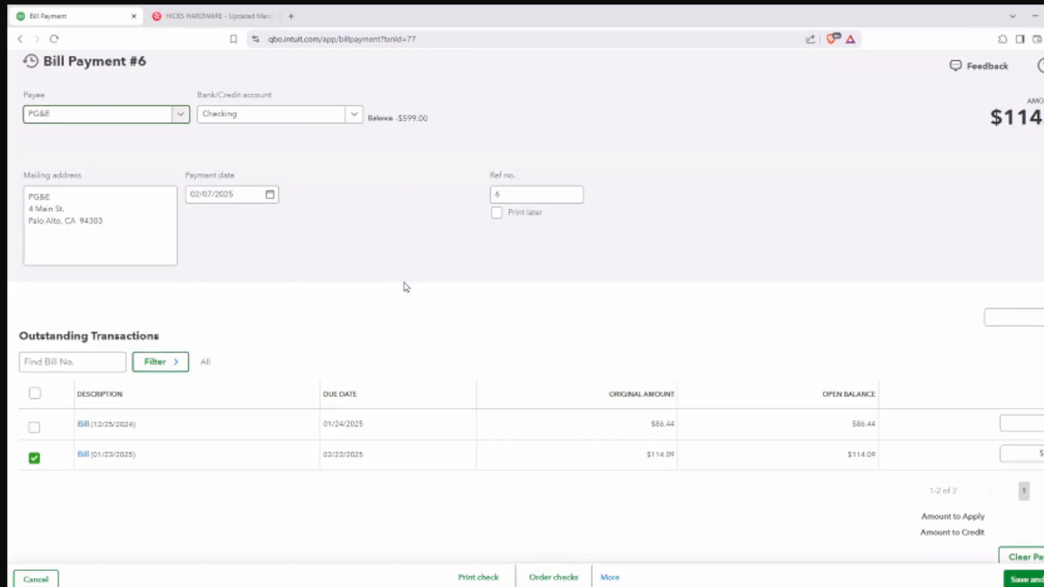
scroll(353, 255, down, 1)
scroll(196, 364, up, 1)
click(126, 67)
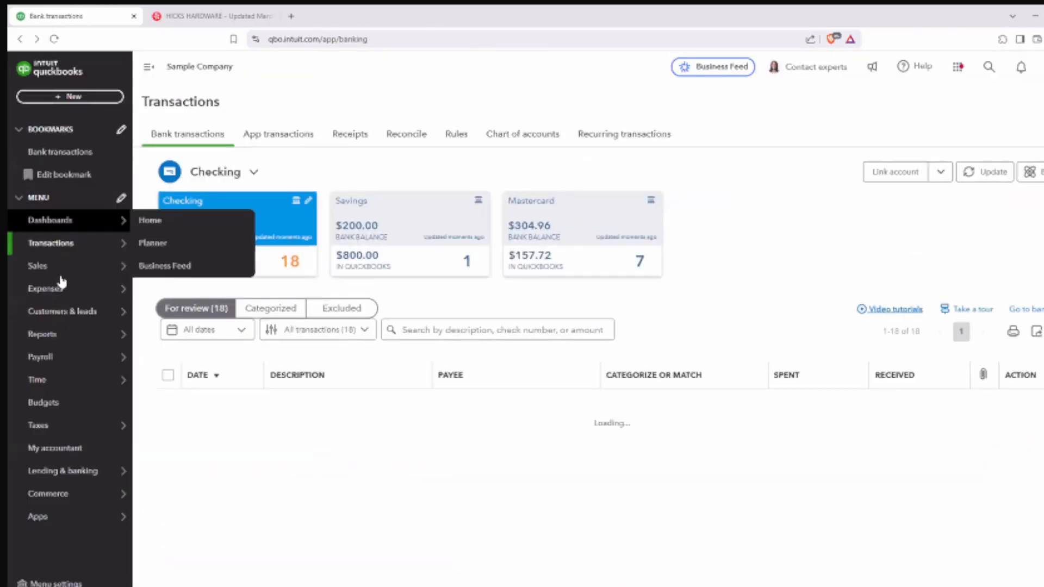
Step: View a blank new expense form from the Expenses page, close it unsaved, and return to the bank transactions
mouse_move(75, 288)
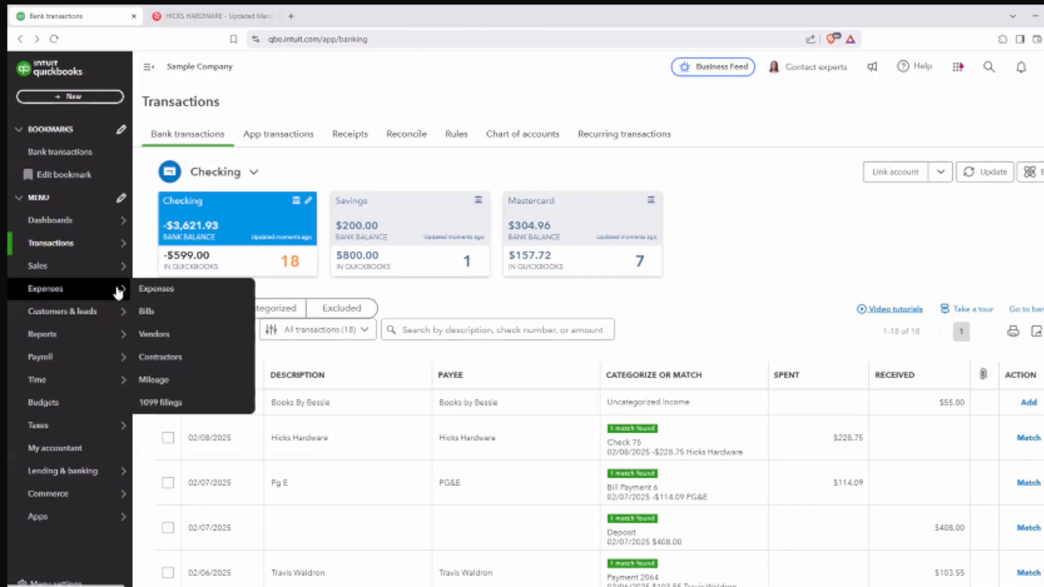
click(180, 298)
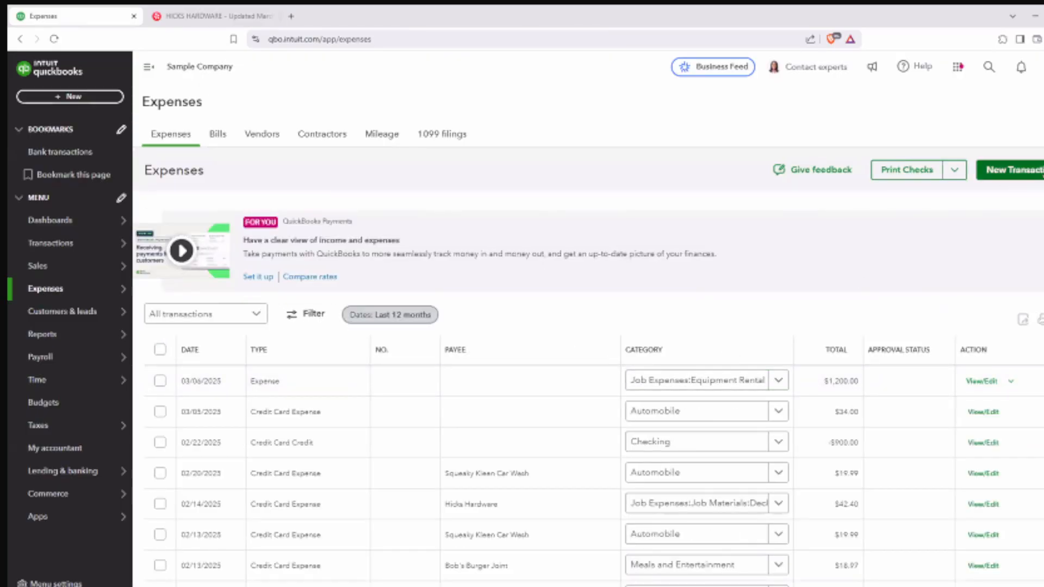
click(1012, 170)
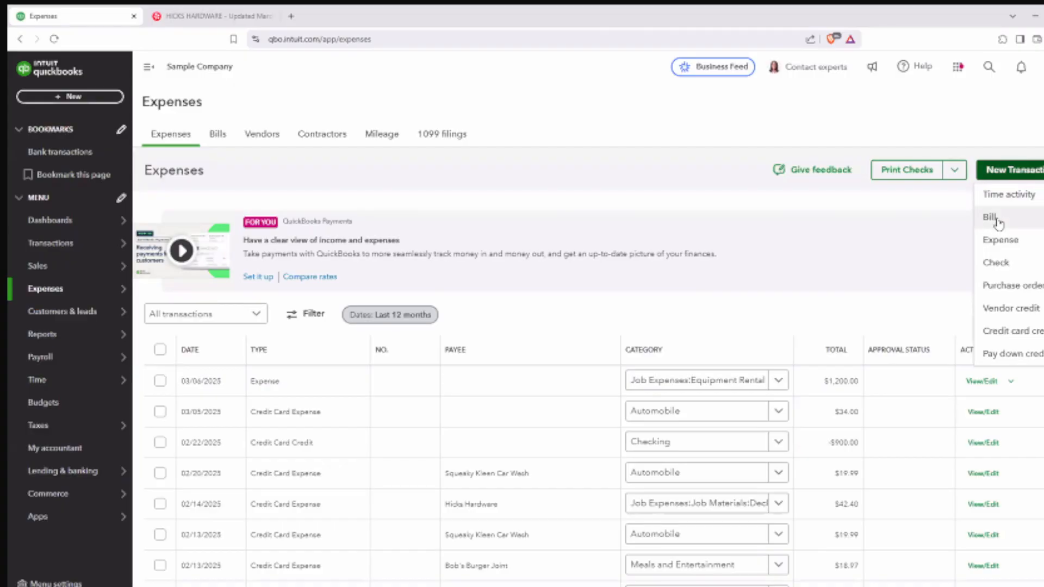
click(1001, 240)
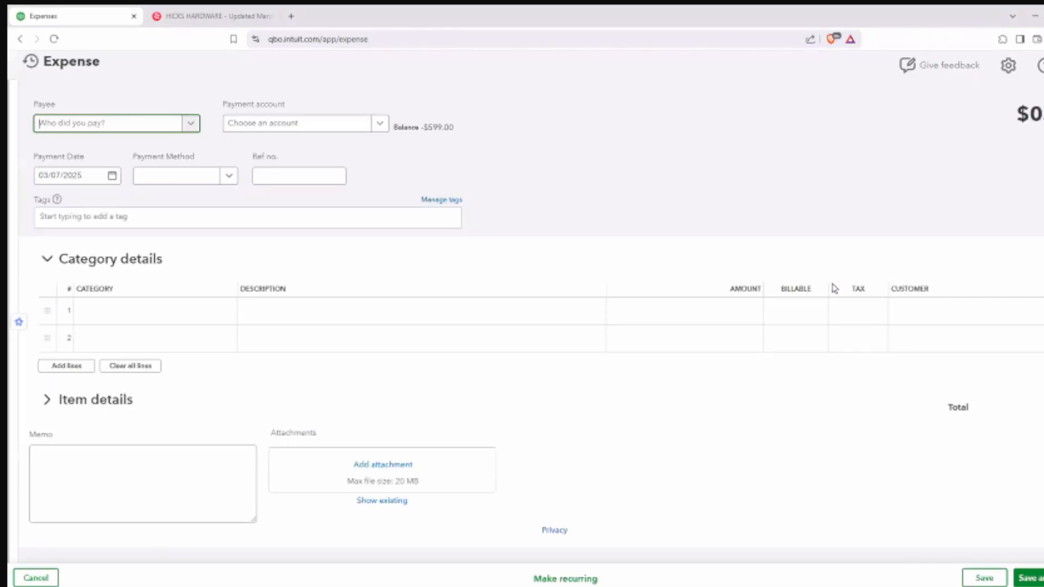
click(1043, 65)
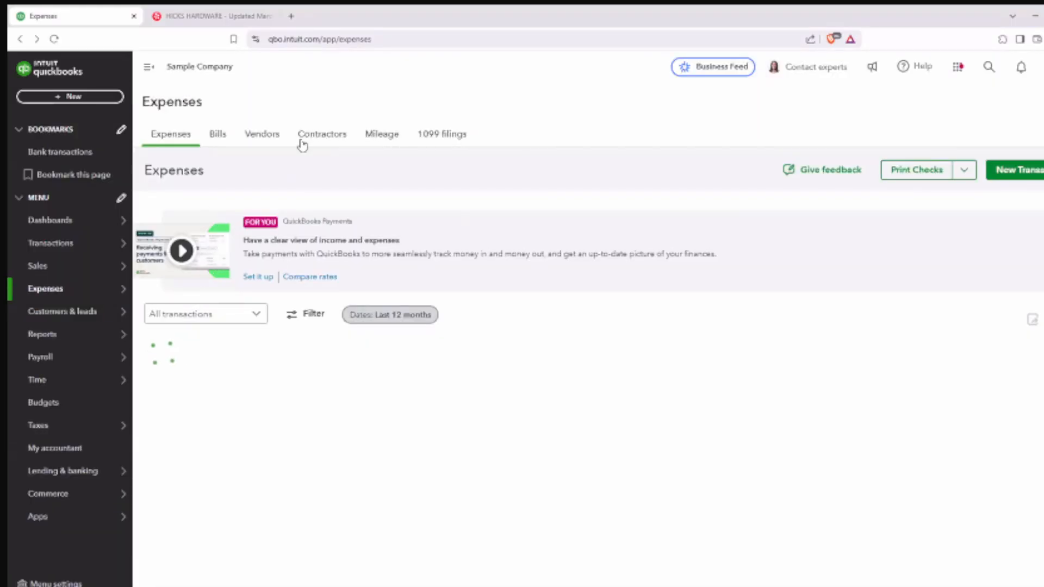
click(101, 157)
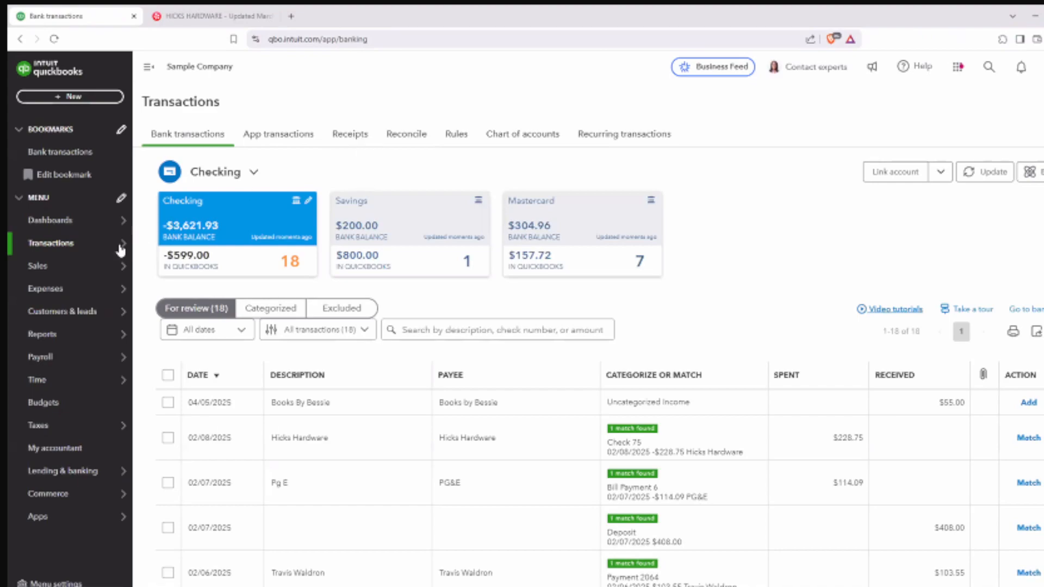
mouse_move(87, 242)
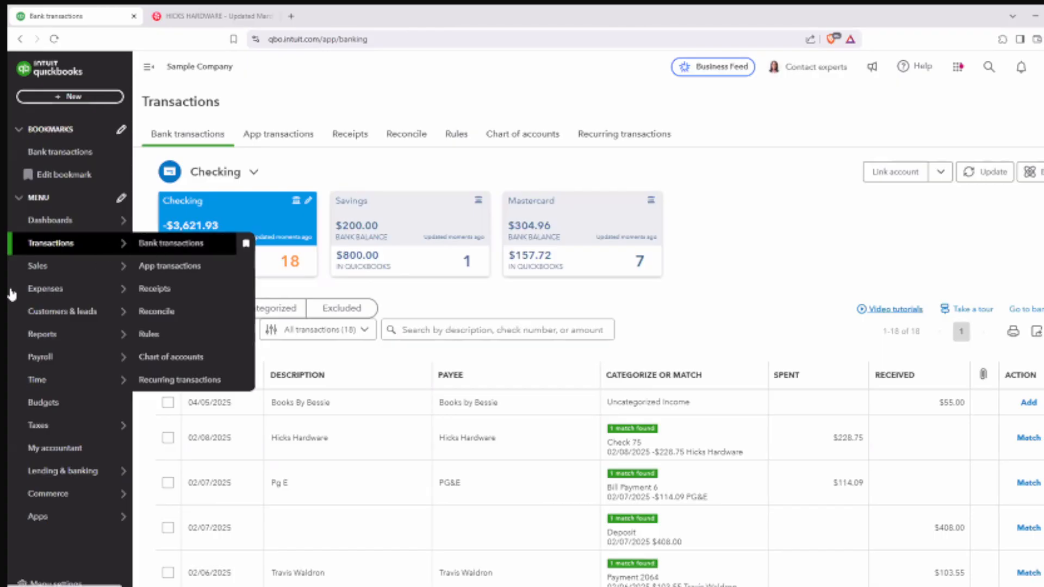
mouse_move(25, 320)
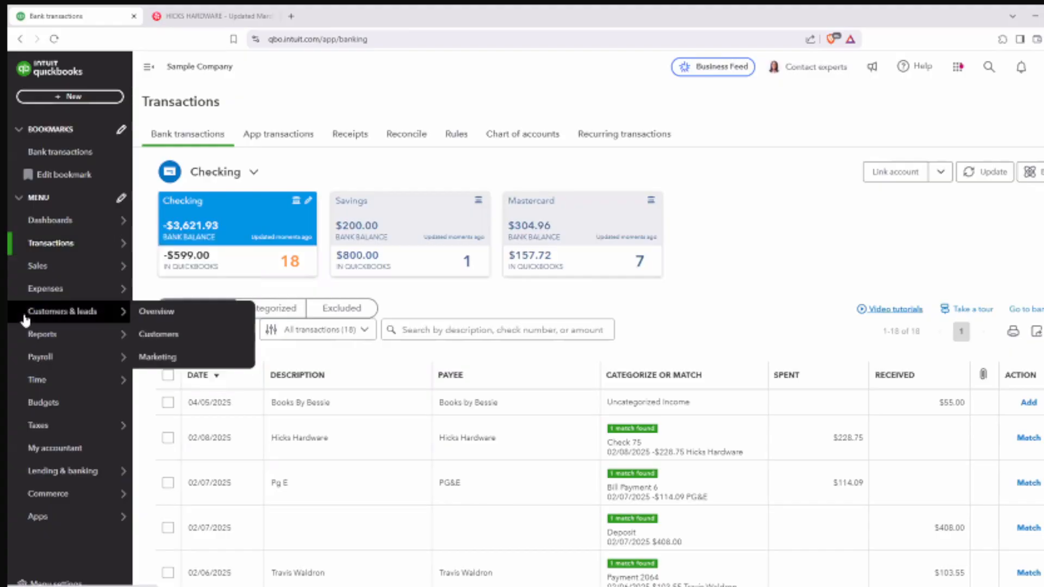
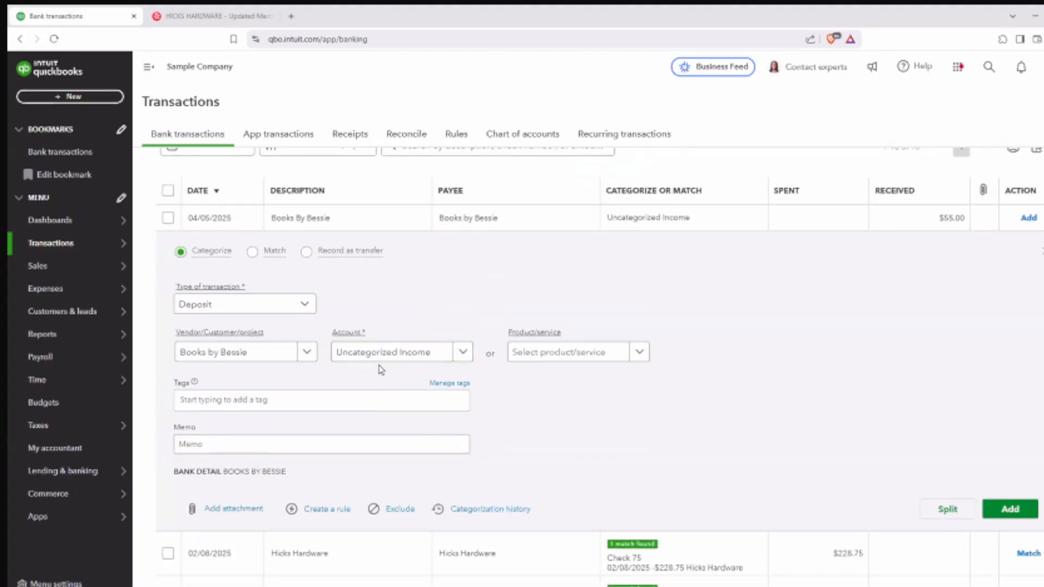
Step: Examine the possible matches and recording options for the 04/05/2025 Books By Bessie deposit of $55.00 without applying a match
click(258, 254)
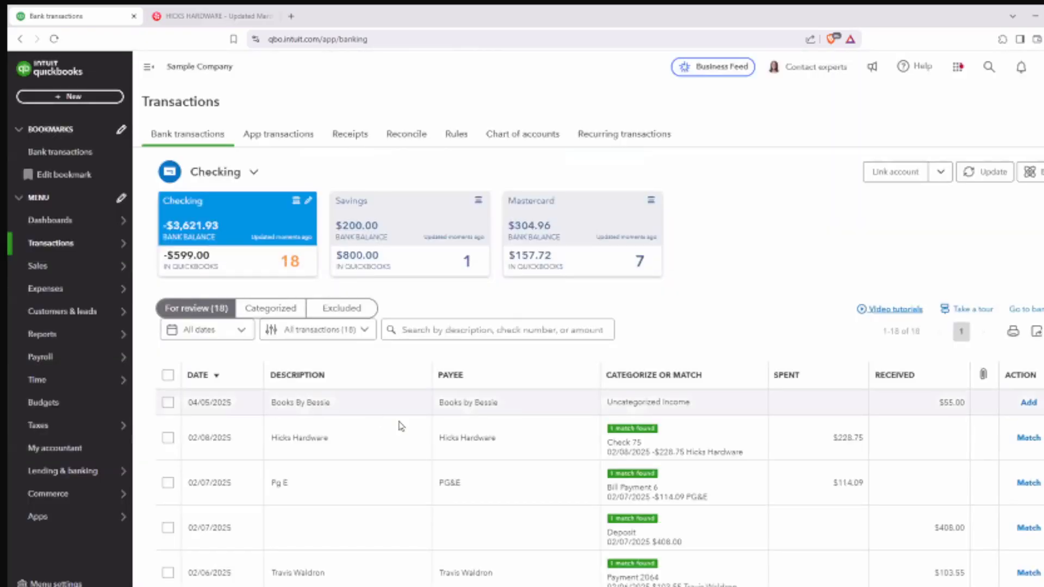
click(317, 408)
mouse_move(188, 320)
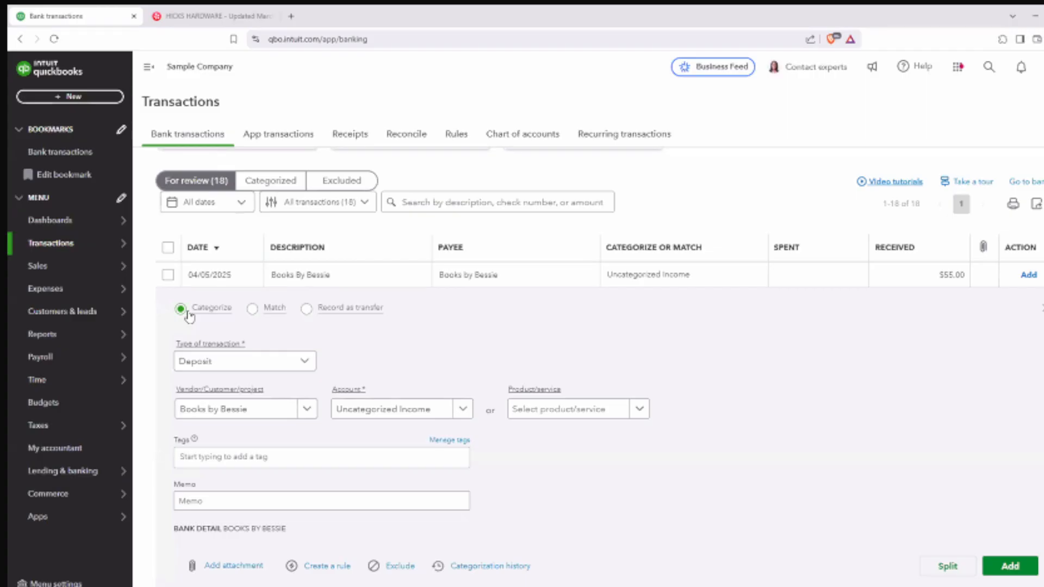
click(253, 309)
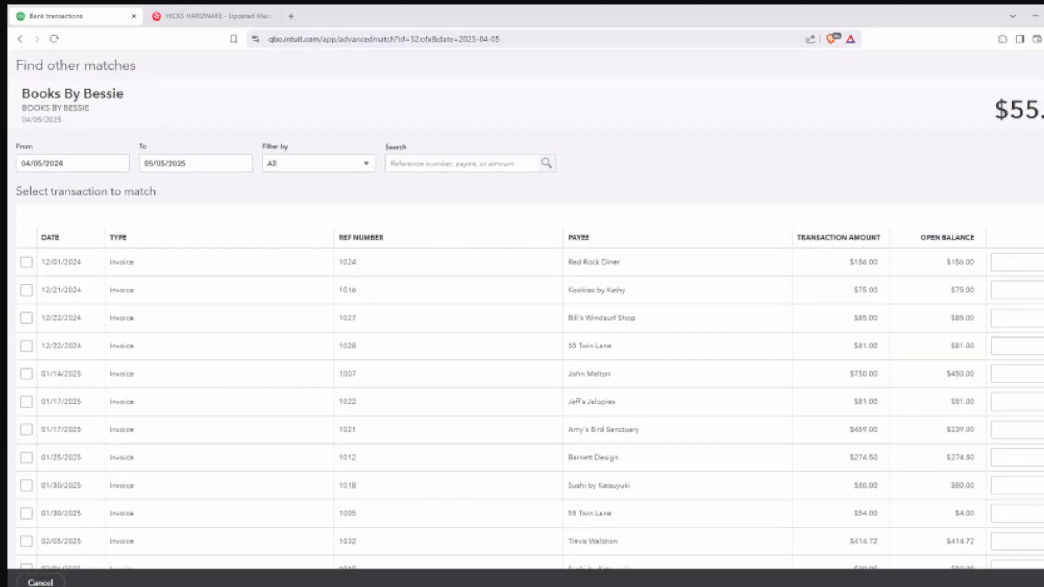
click(1041, 65)
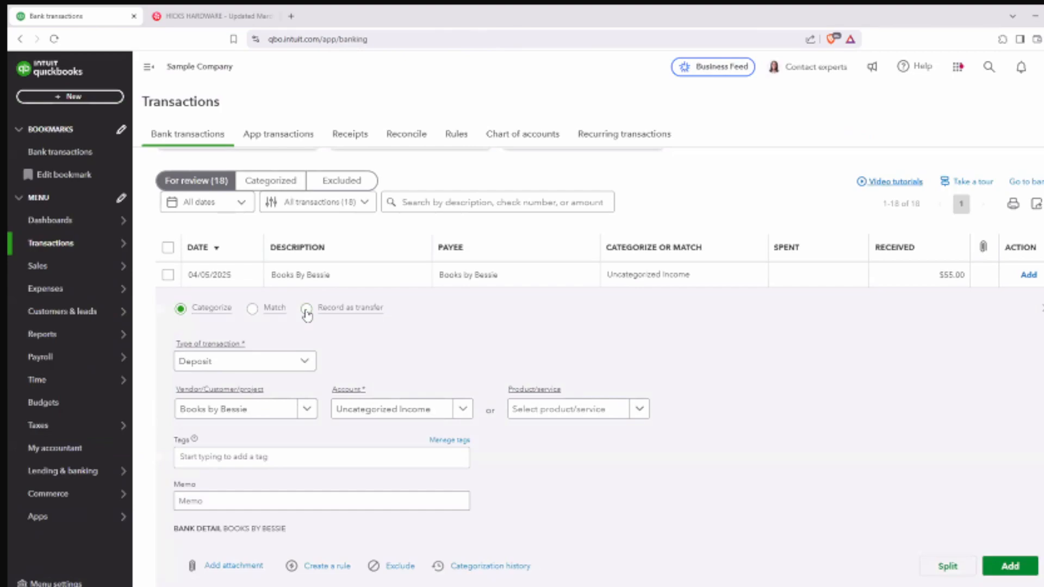
scroll(433, 365, up, 1)
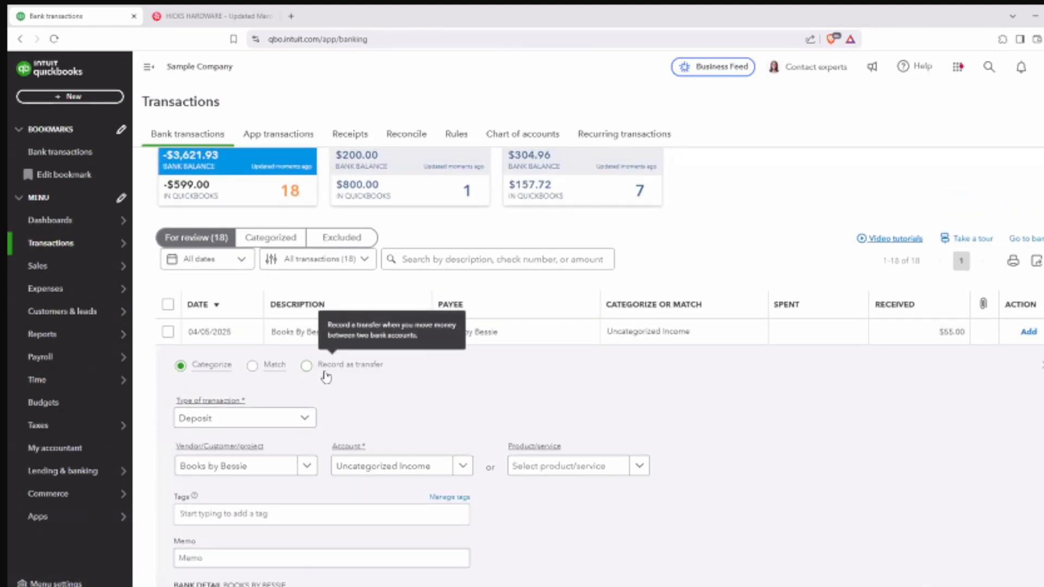
scroll(326, 375, up, 1)
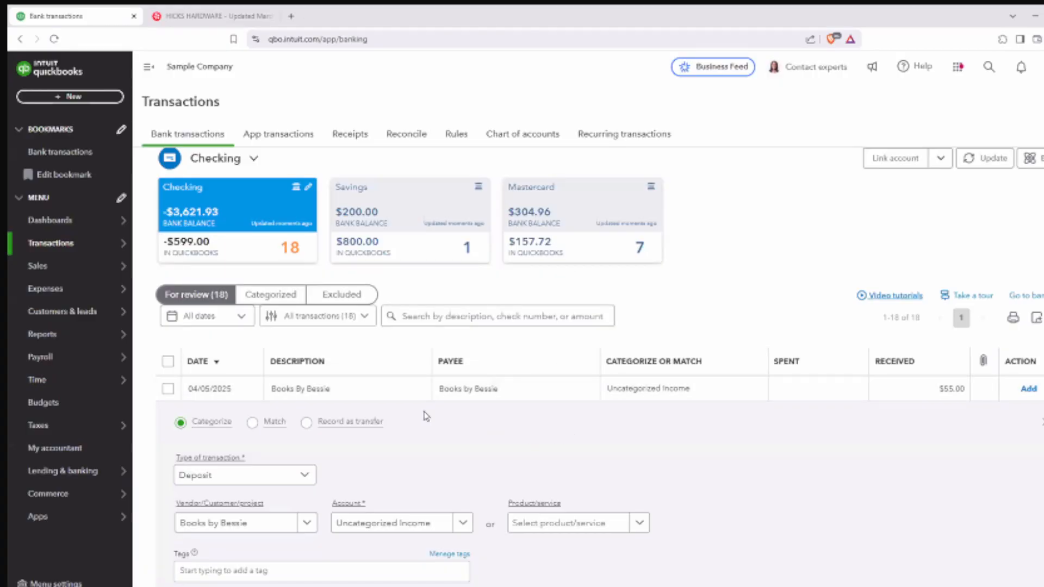
scroll(426, 416, down, 1)
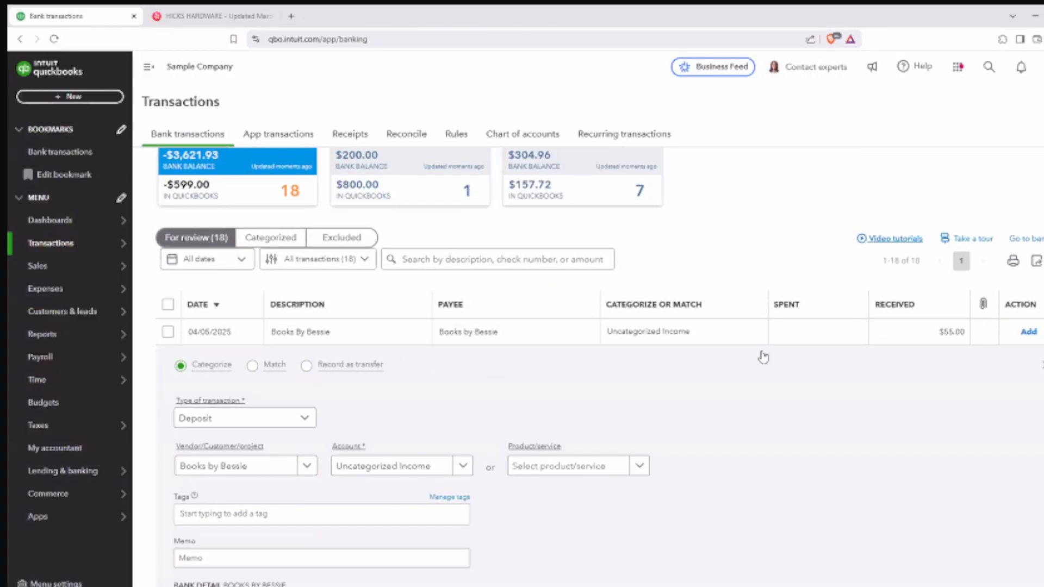
scroll(682, 425, up, 1)
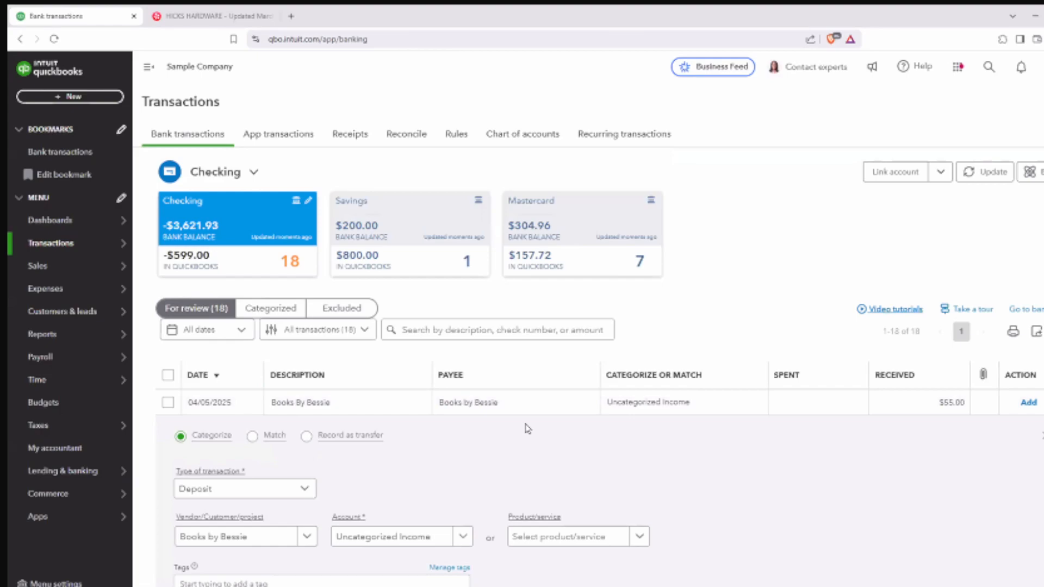
scroll(528, 429, down, 2)
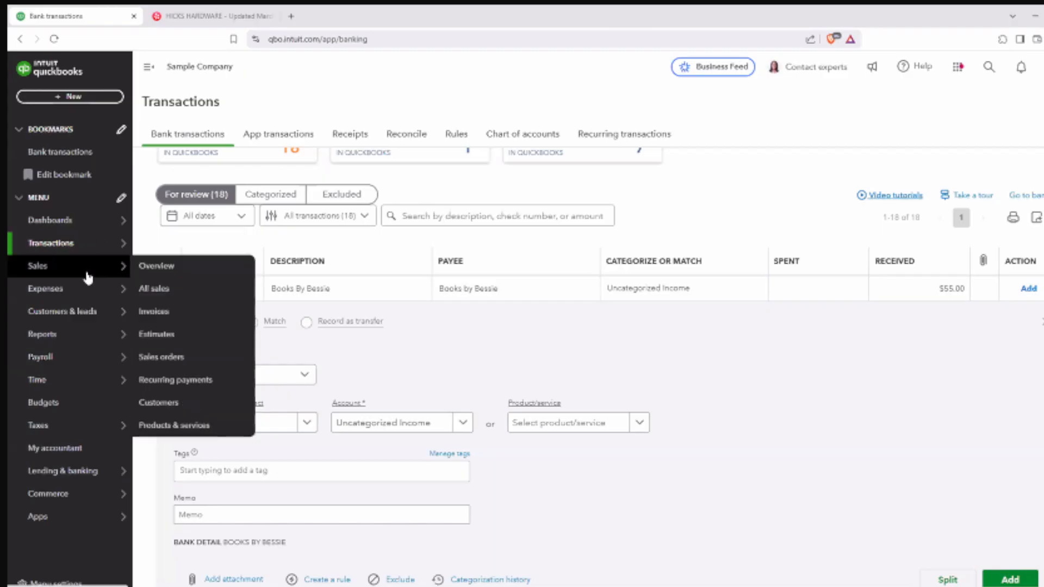
Step: Open the bank reconciliation setup and dismiss its introduction
mouse_move(98, 221)
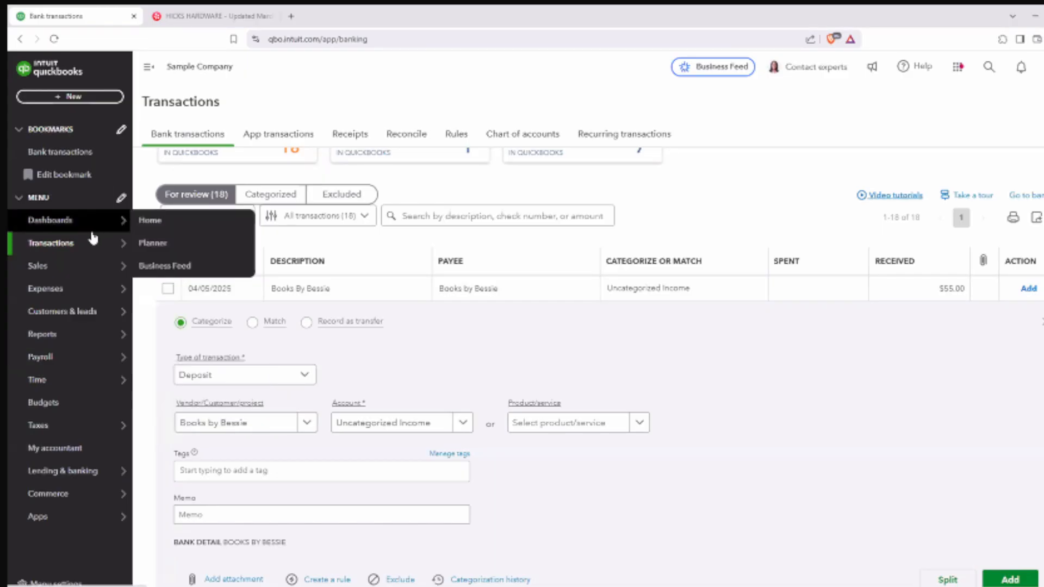
mouse_move(93, 241)
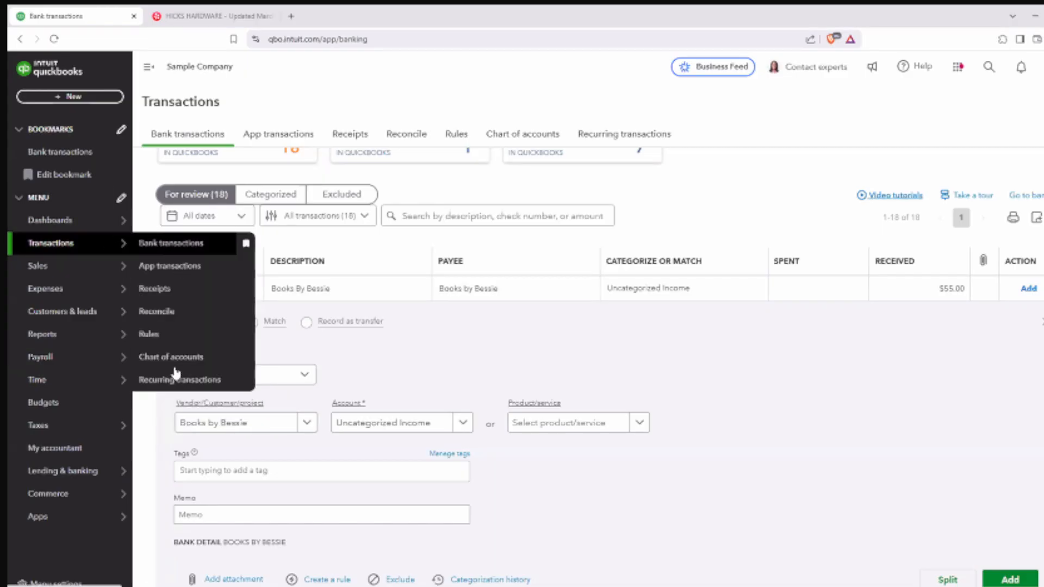
click(165, 315)
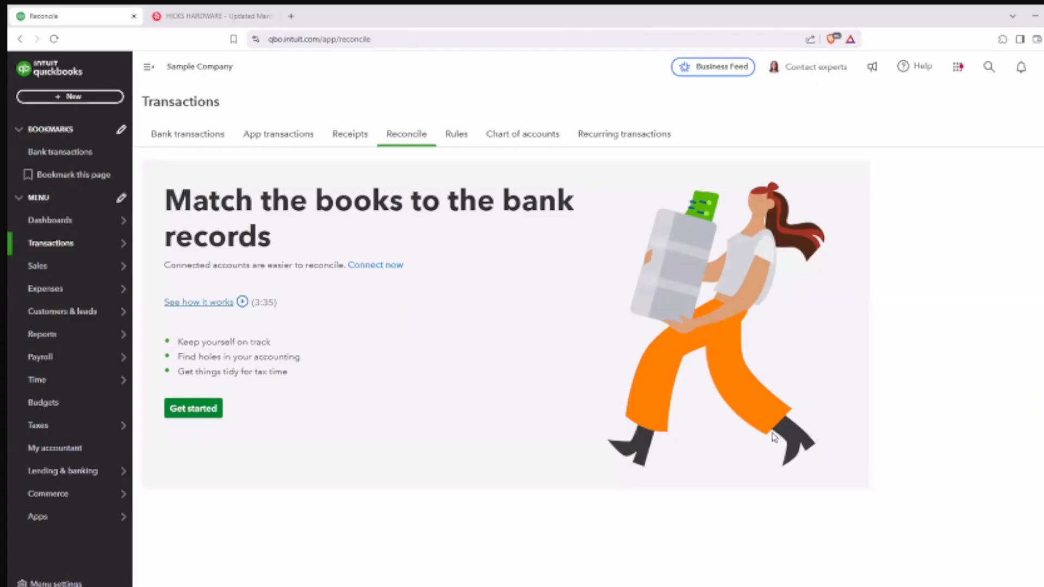
click(194, 409)
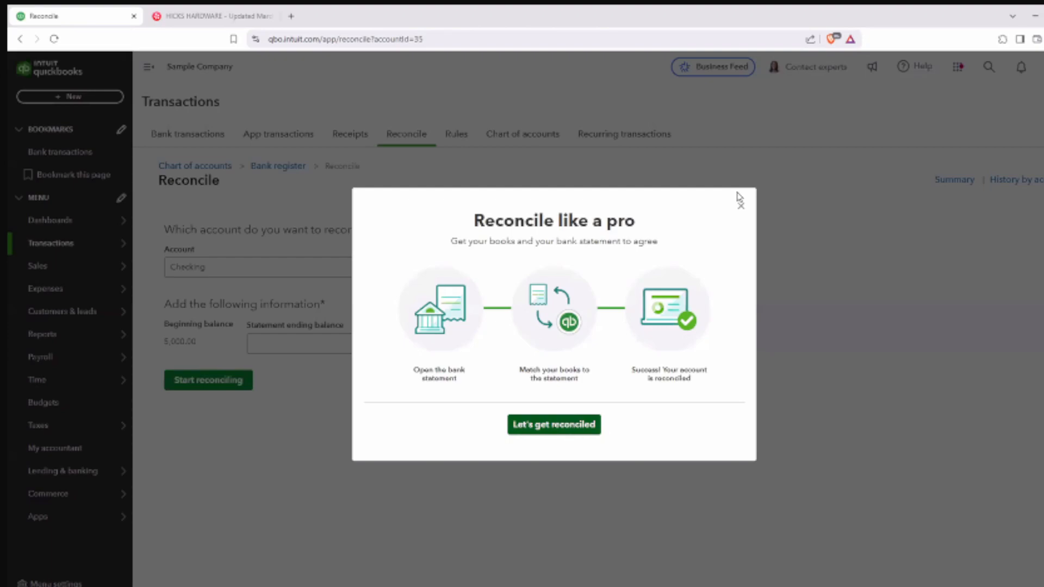
click(742, 208)
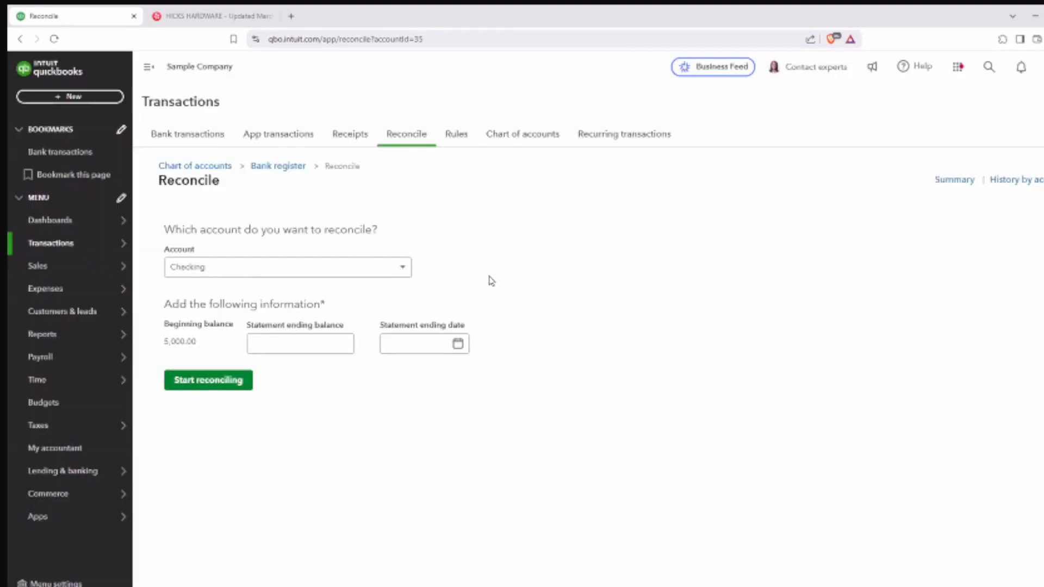
Step: Choose Checking as the account to reconcile and set the statement ending balance to 10000
click(403, 272)
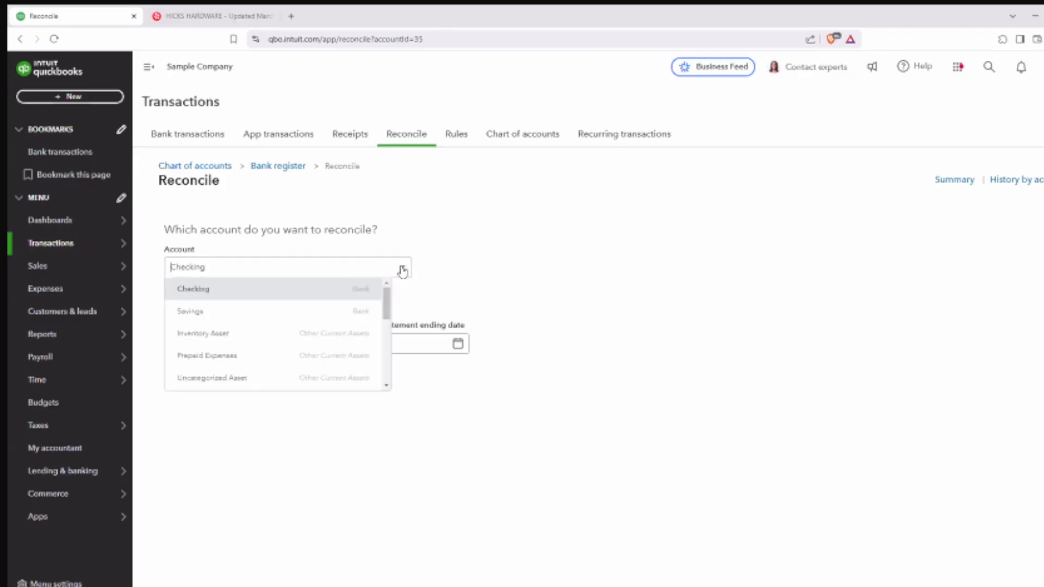
click(296, 289)
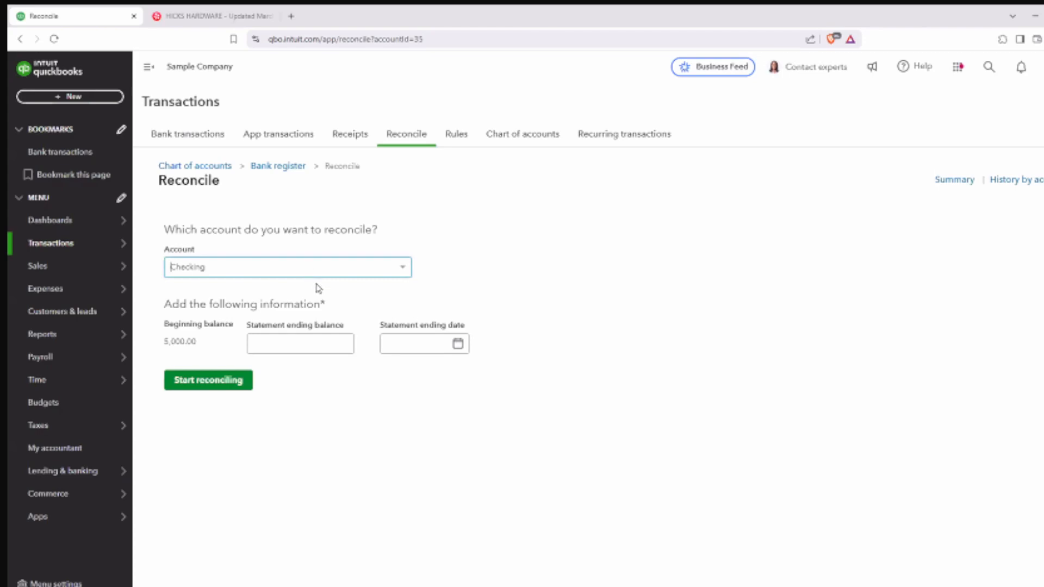
click(316, 343)
click(403, 275)
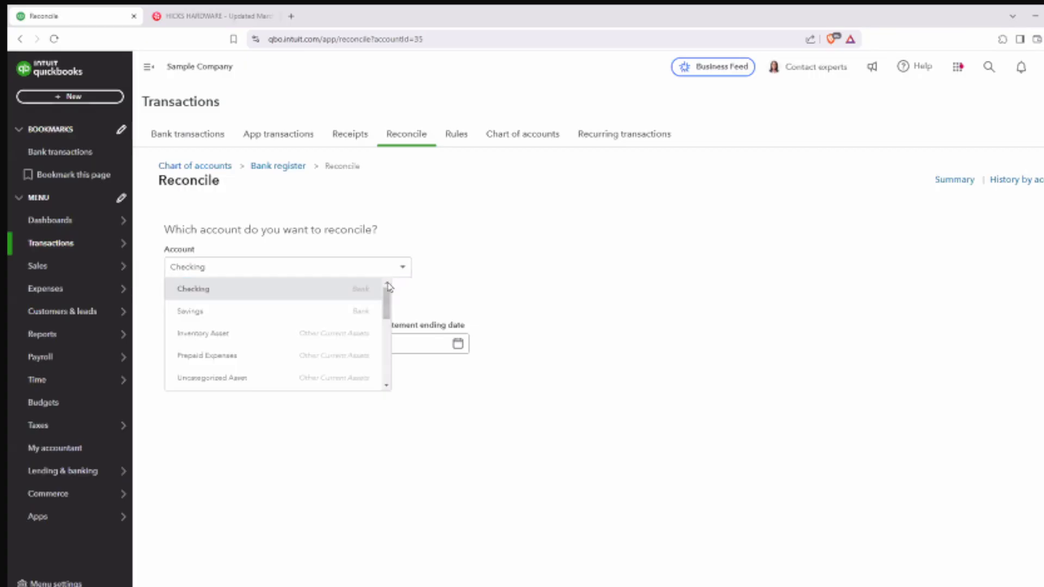
click(475, 284)
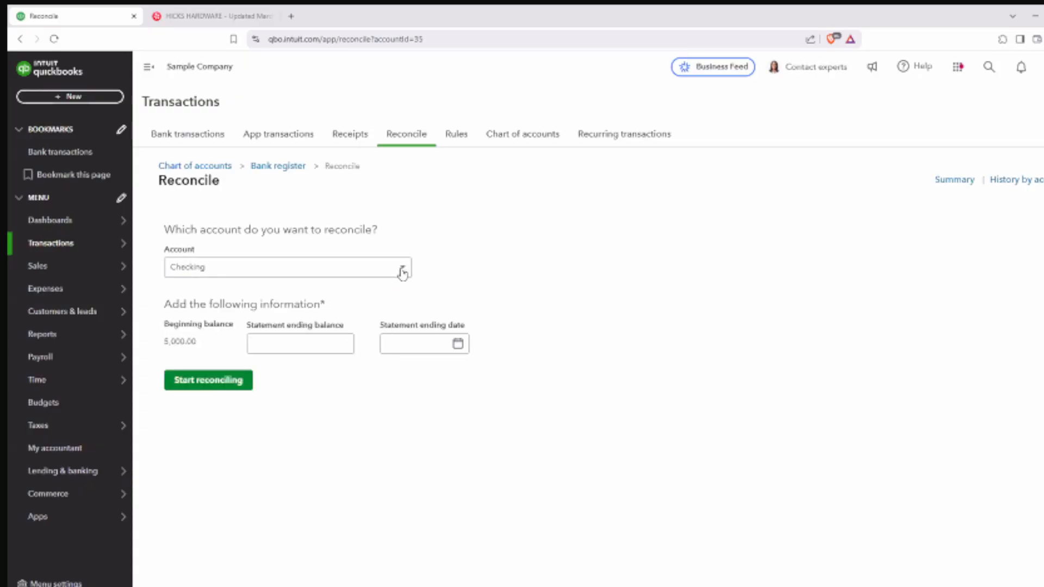
click(403, 272)
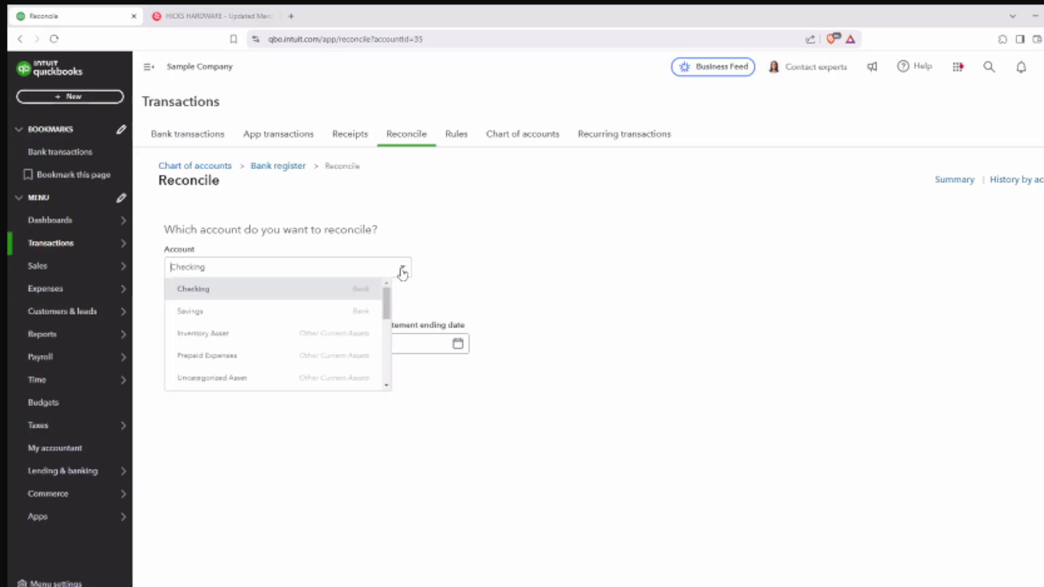
click(327, 292)
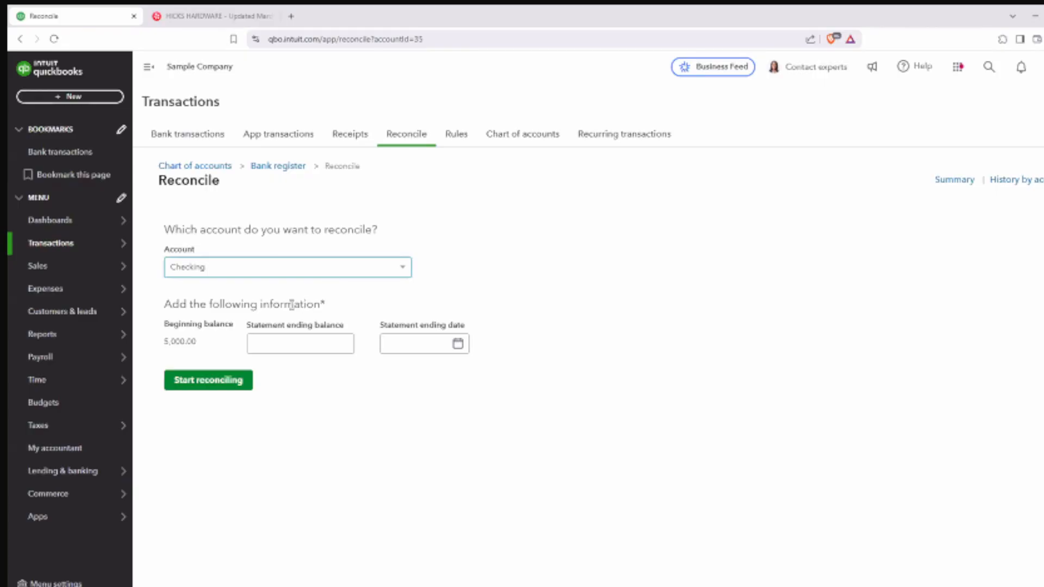
click(330, 345)
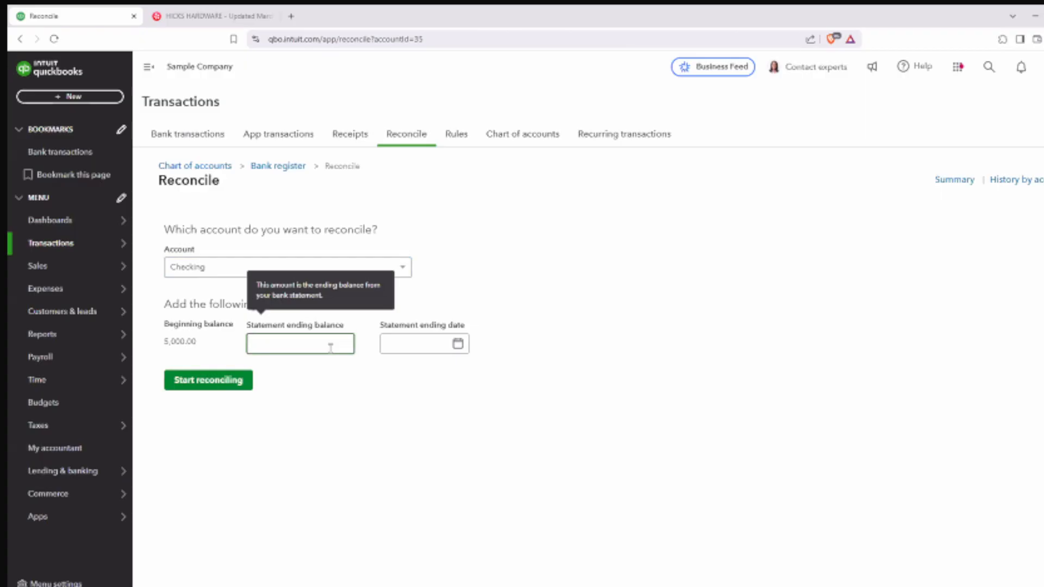
text(10000)
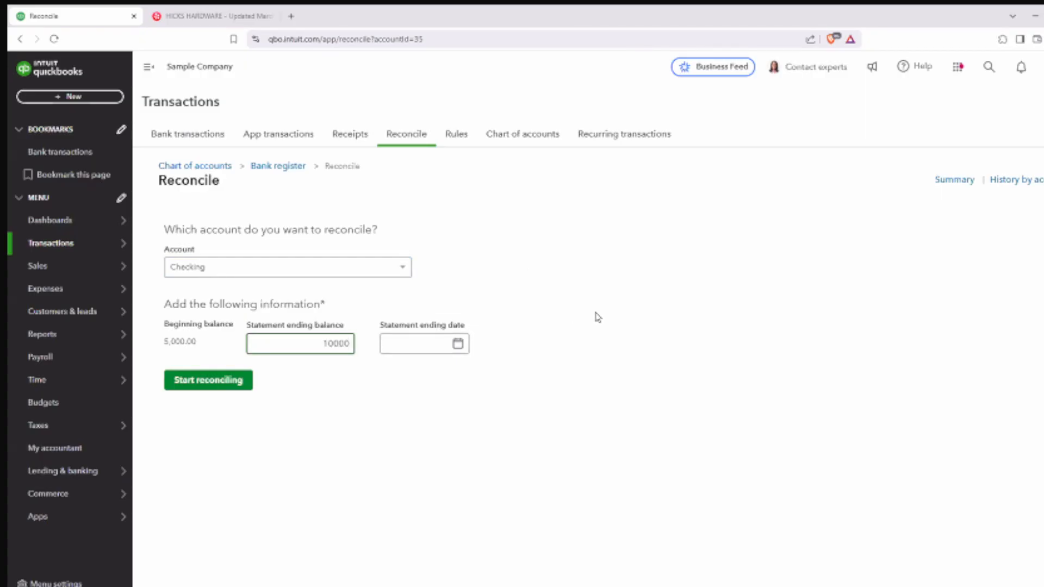
Step: Set the statement ending date to 01/31/2025
click(427, 344)
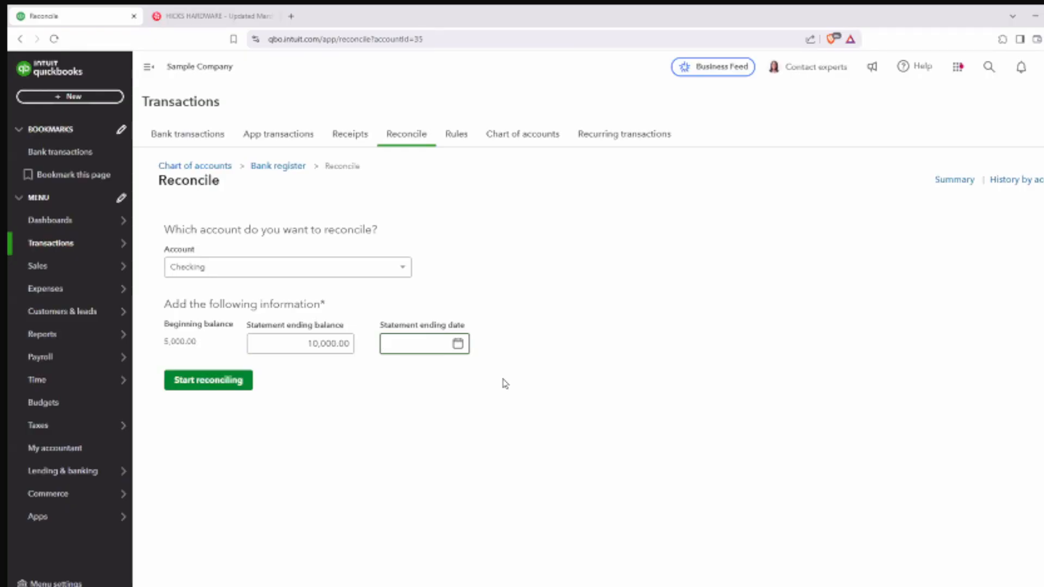
text(02/)
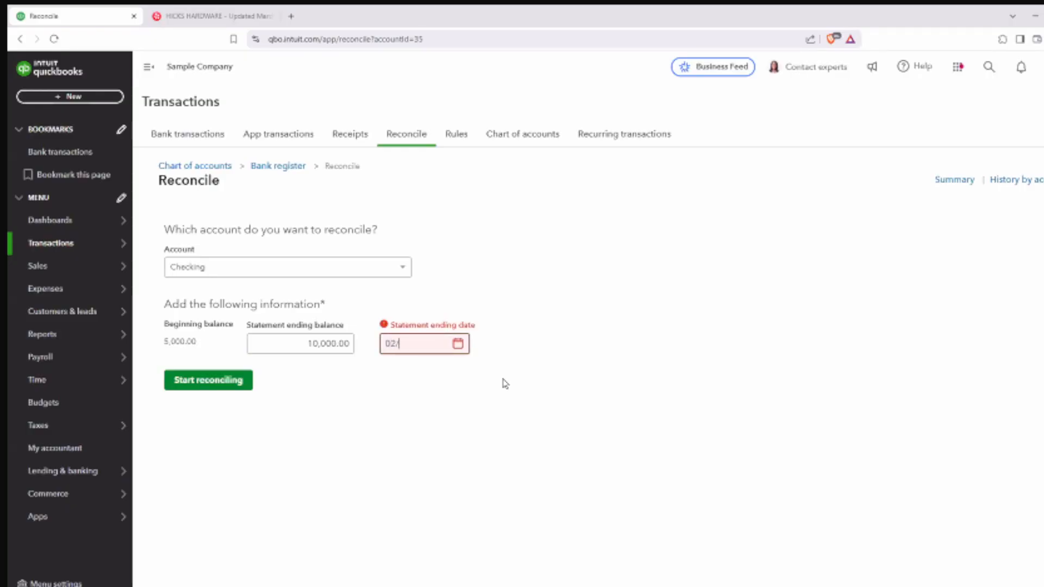
key(BackSpace)
key(BackSpace)
text(3)
key(BackSpace)
text(5)
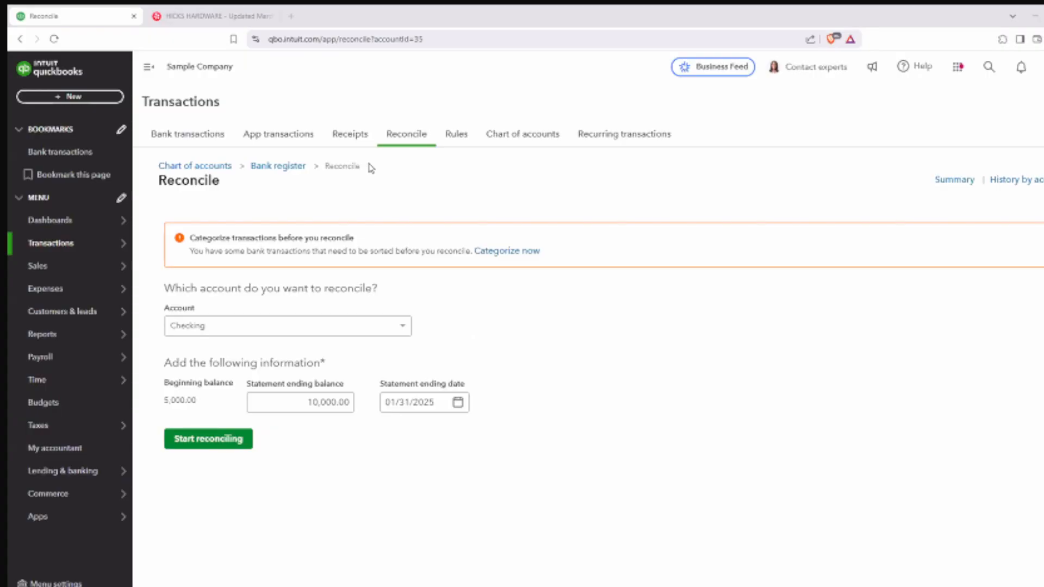
Step: Start reconciling the Checking account and examine the difference along with the listed payments and deposits
double_click(333, 166)
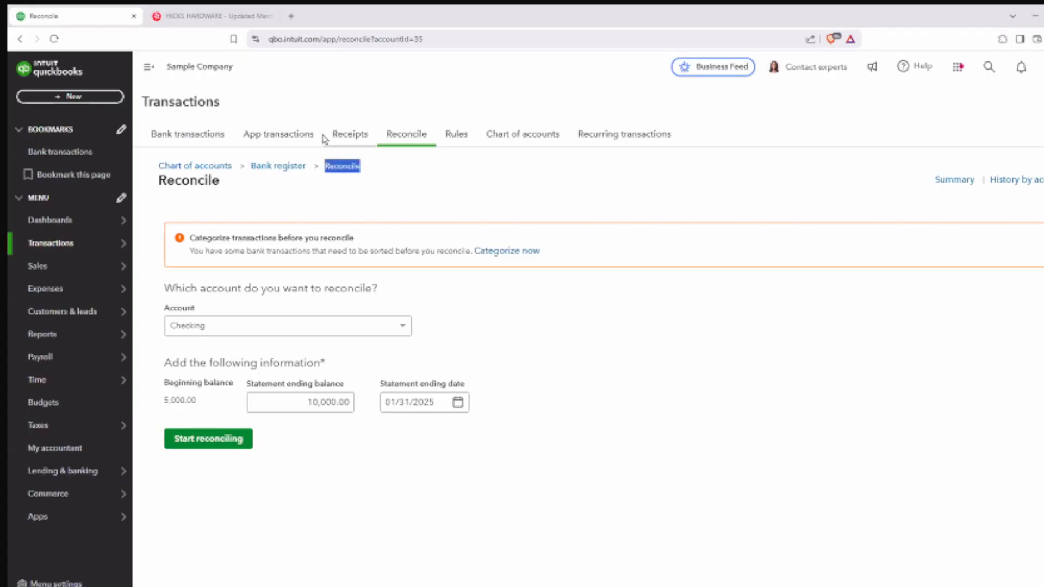
click(257, 326)
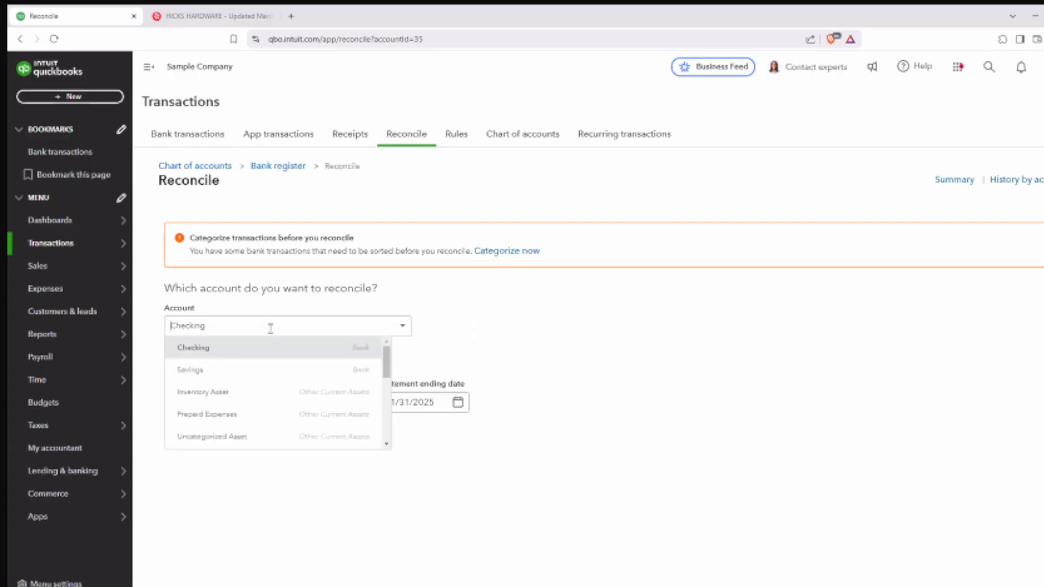
click(451, 334)
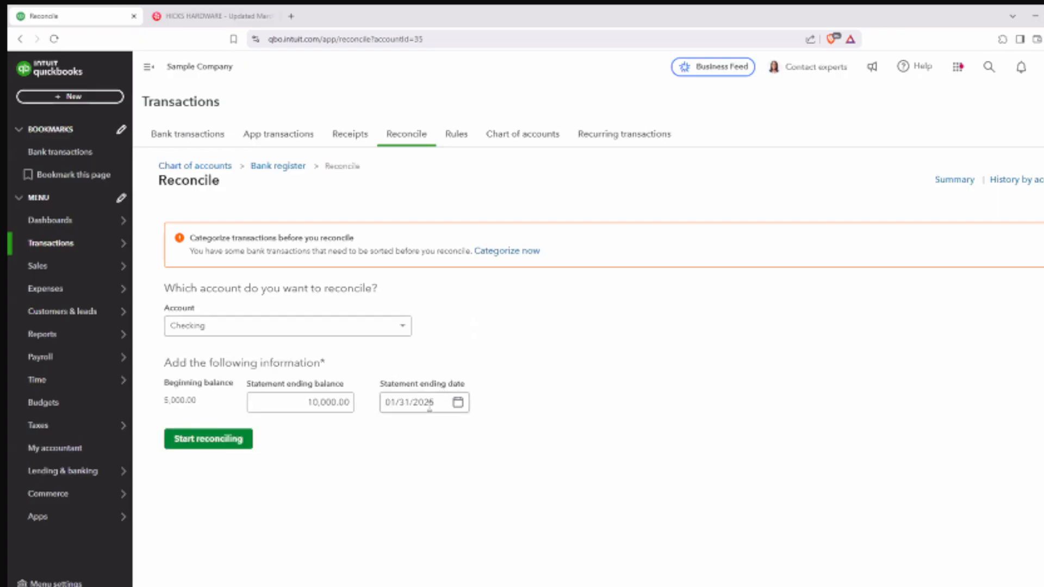
drag(434, 403, 390, 406)
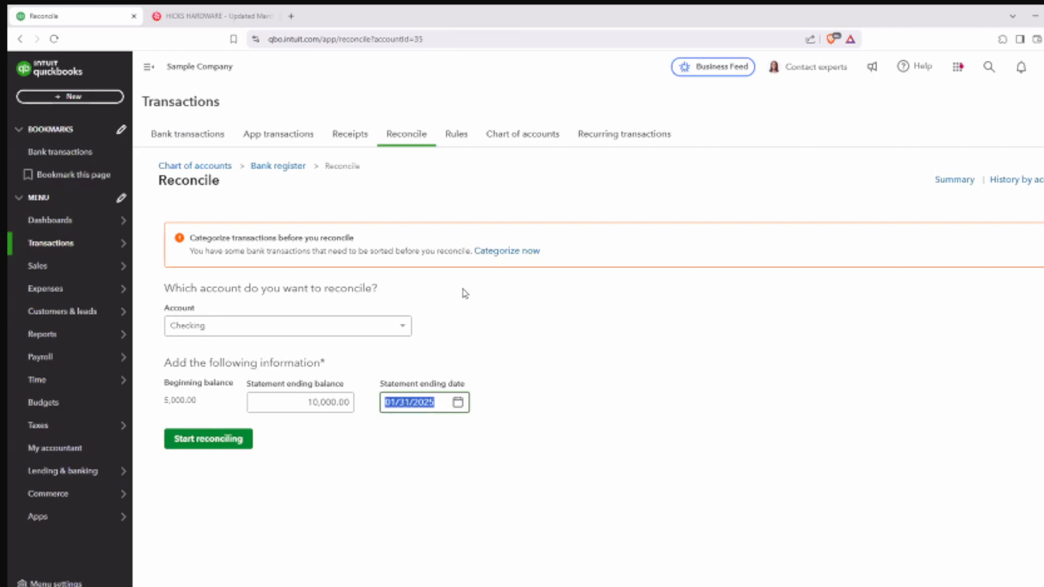
click(225, 443)
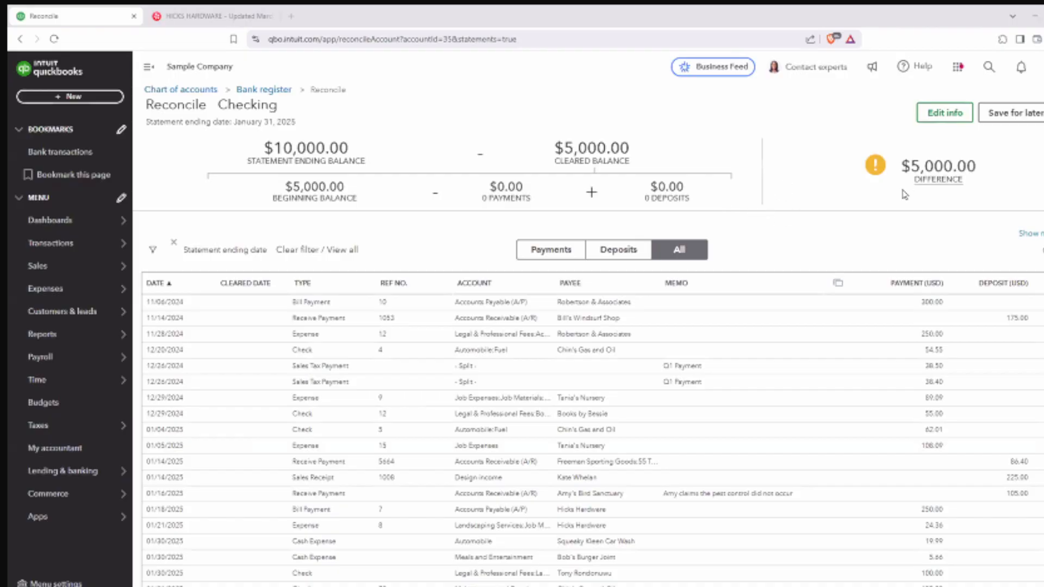
mouse_move(913, 162)
double_click(975, 164)
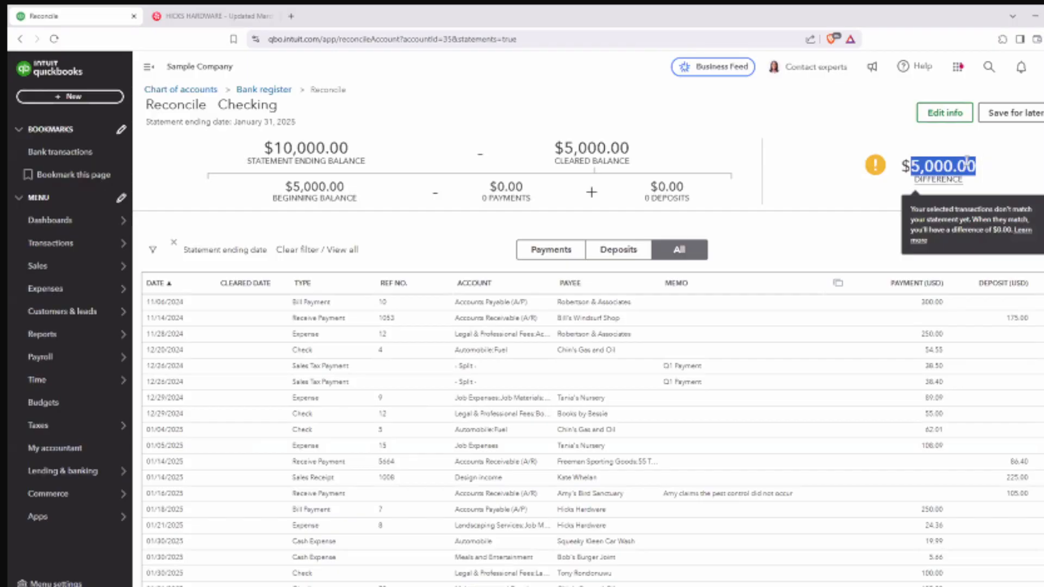
click(846, 207)
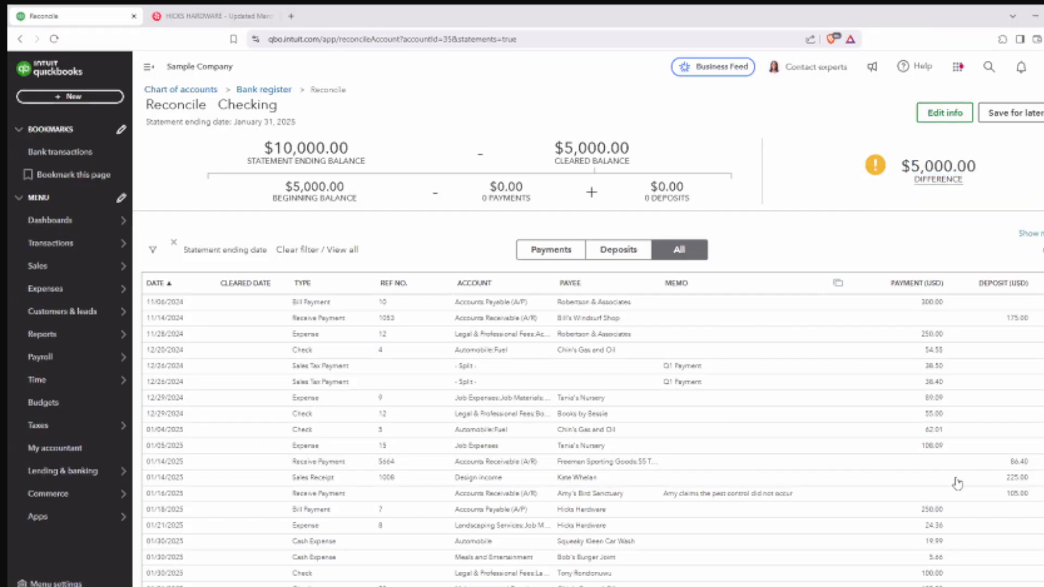
scroll(970, 338, down, 1)
scroll(891, 338, up, 1)
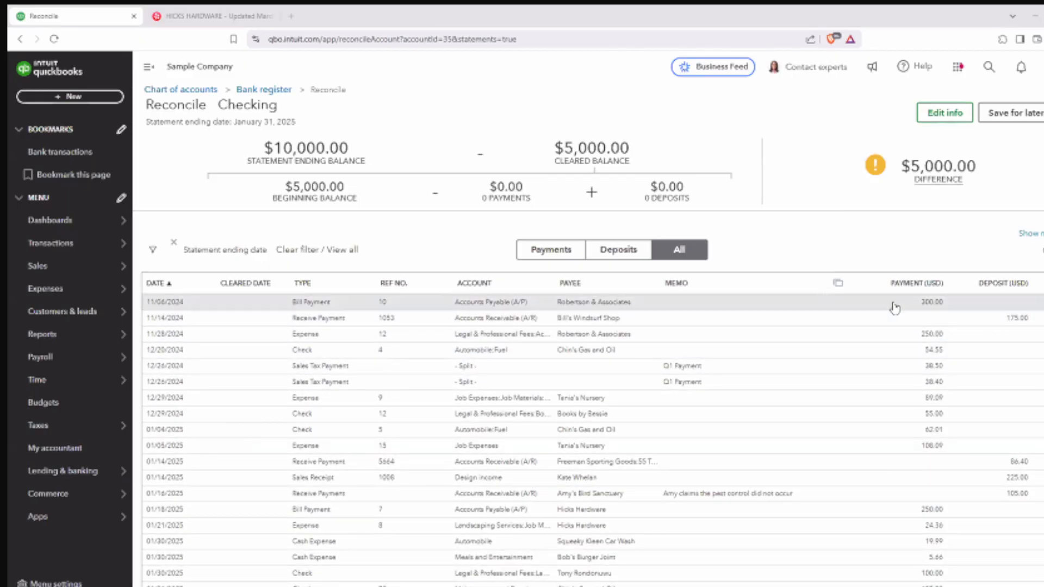
Step: Limit the reconciliation list to deposits and mark all four, dated 11/14/2024 to 01/16/2025, as cleared
click(550, 251)
click(621, 250)
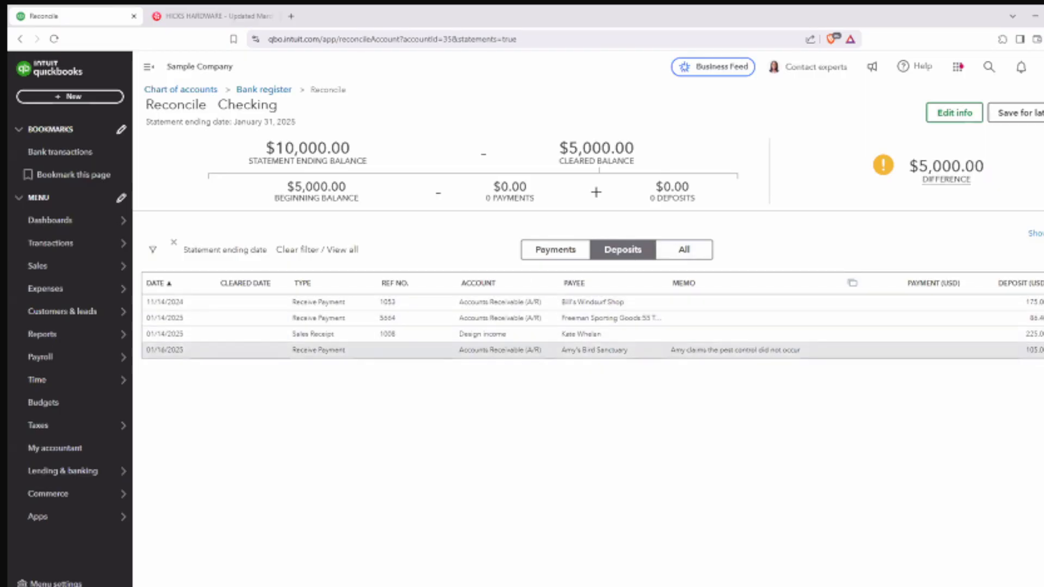
click(1041, 302)
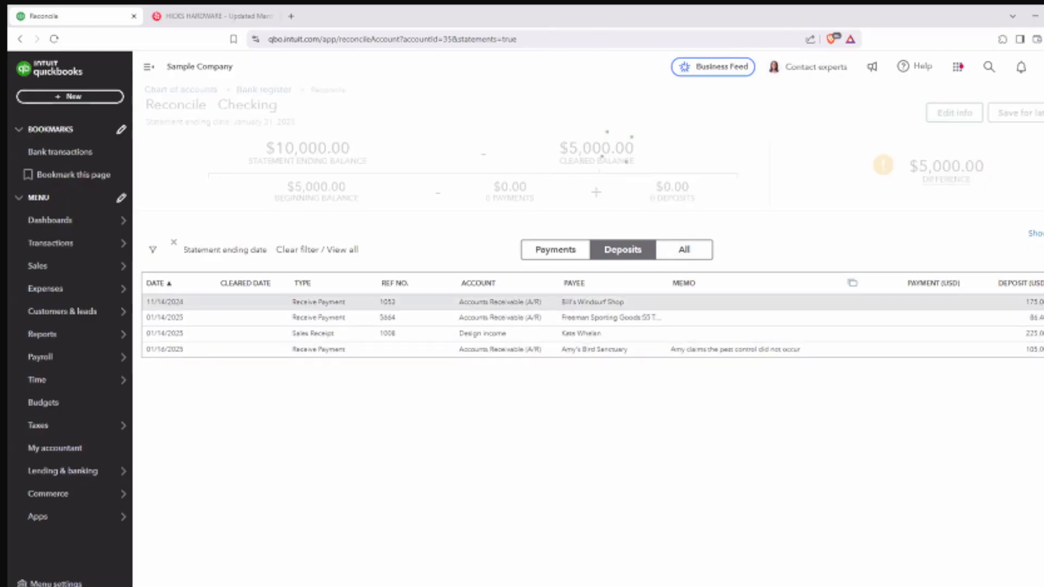
click(1041, 318)
click(1041, 334)
click(1041, 348)
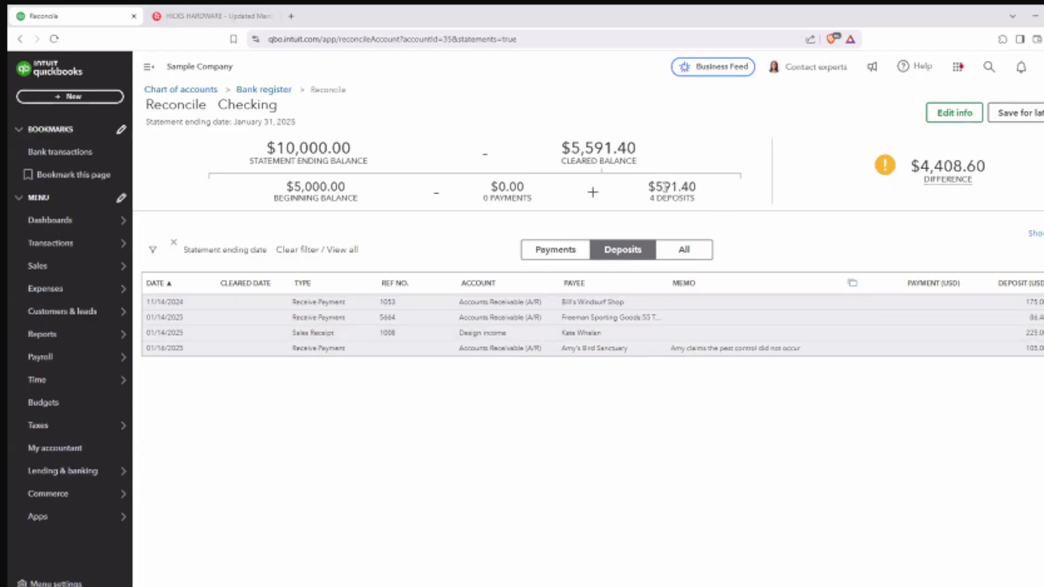
drag(658, 186, 702, 194)
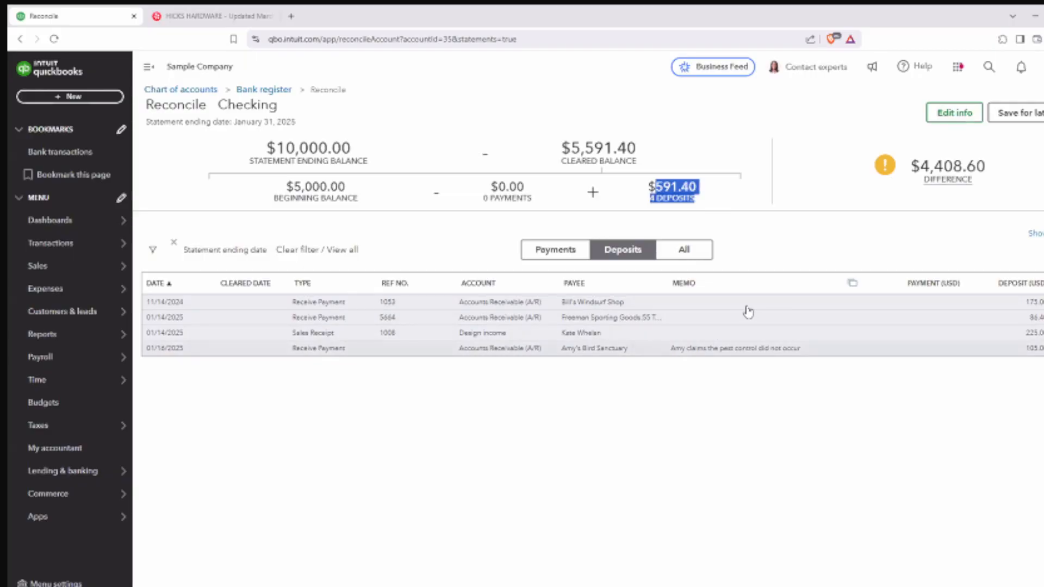
click(770, 270)
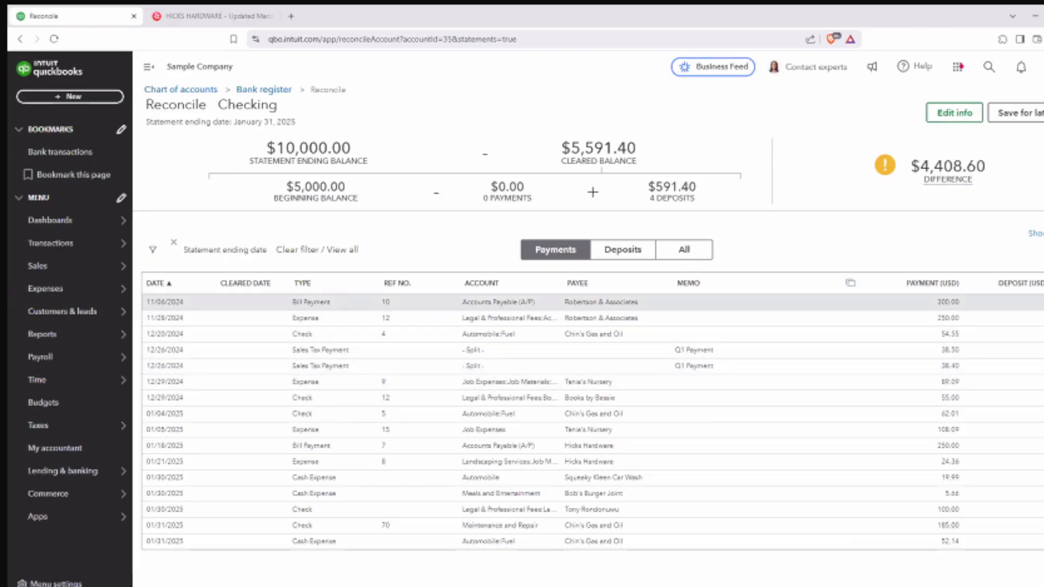
Step: In the payments list, mark as cleared the payments of 300.00, both 250.00, 38.50, 38.40, 55.00, 62.01, 19.99, 100.00 and 185.00
click(1041, 302)
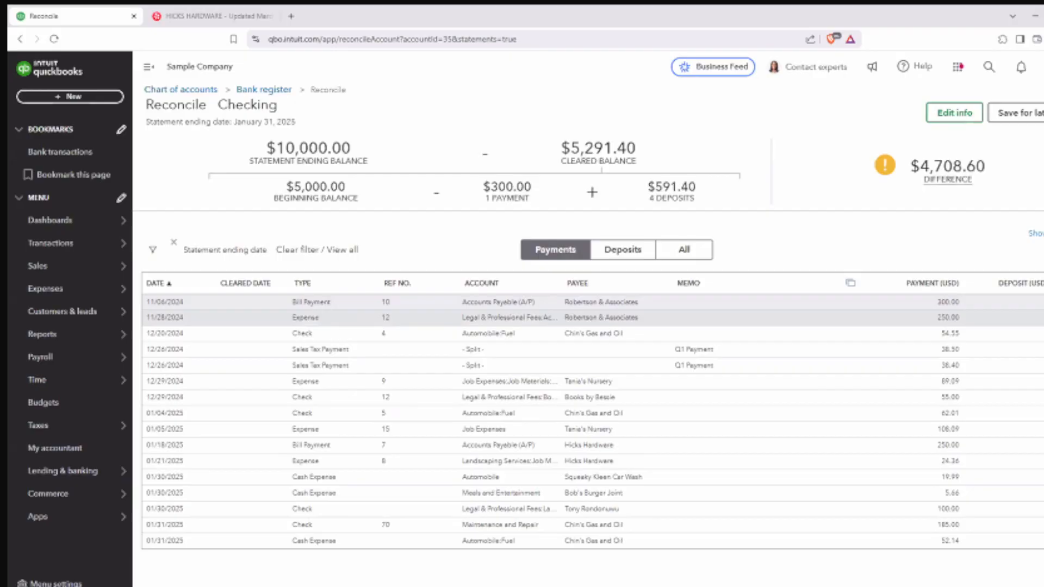
click(1042, 317)
click(1041, 350)
click(1042, 365)
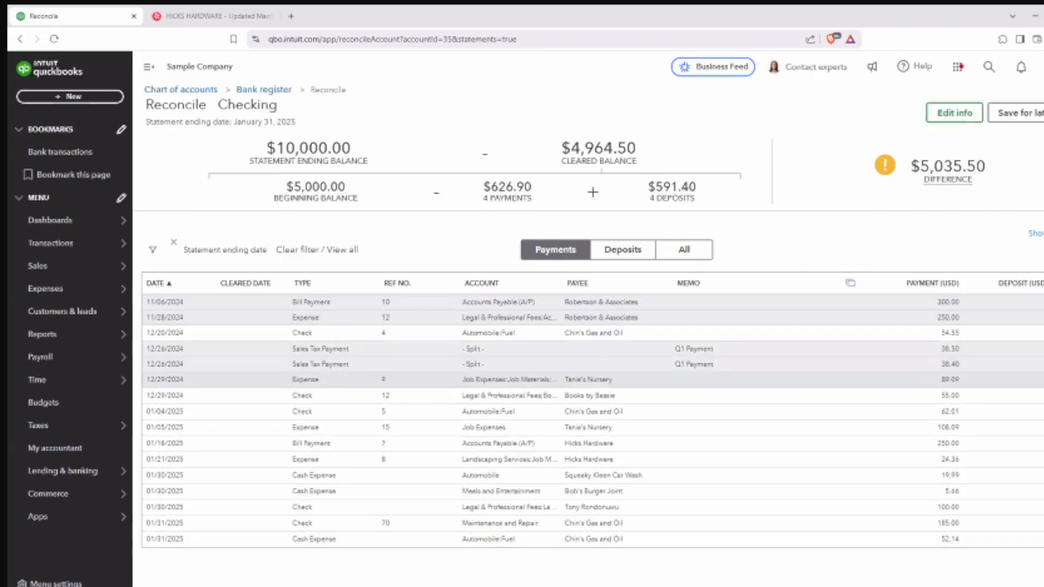
click(1041, 396)
click(1042, 412)
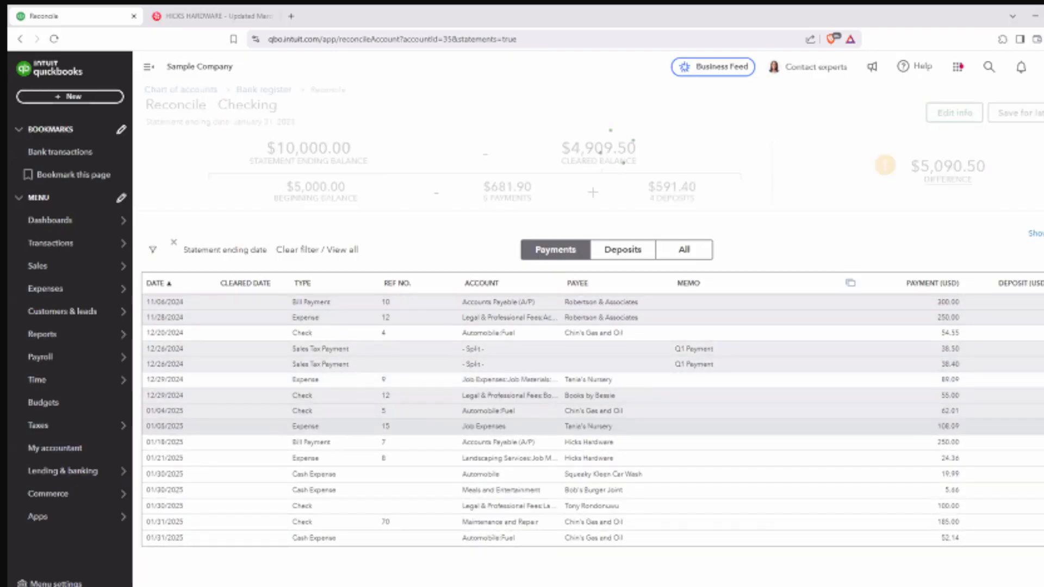
click(1040, 427)
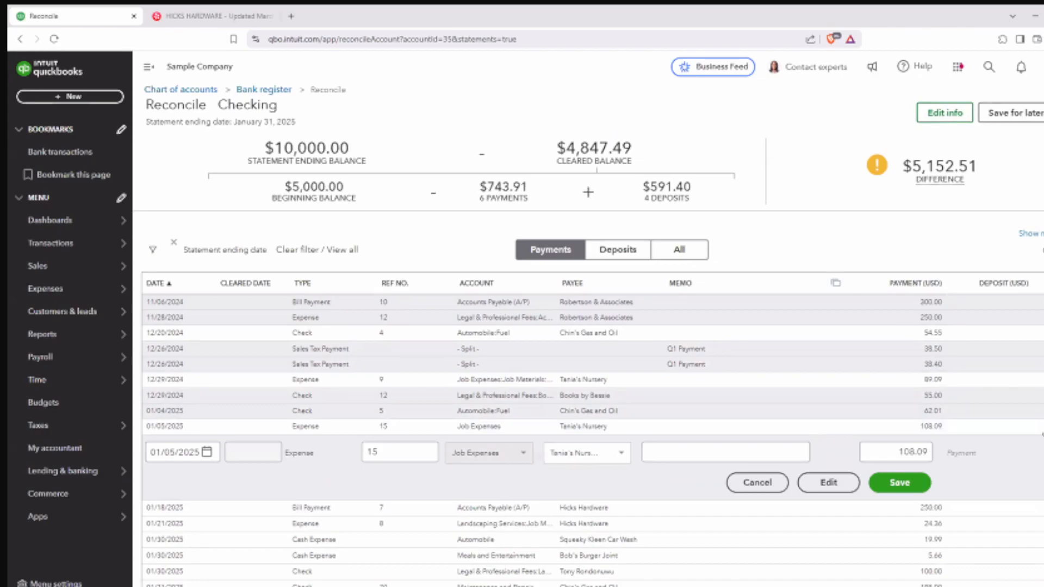
click(1042, 432)
click(1041, 442)
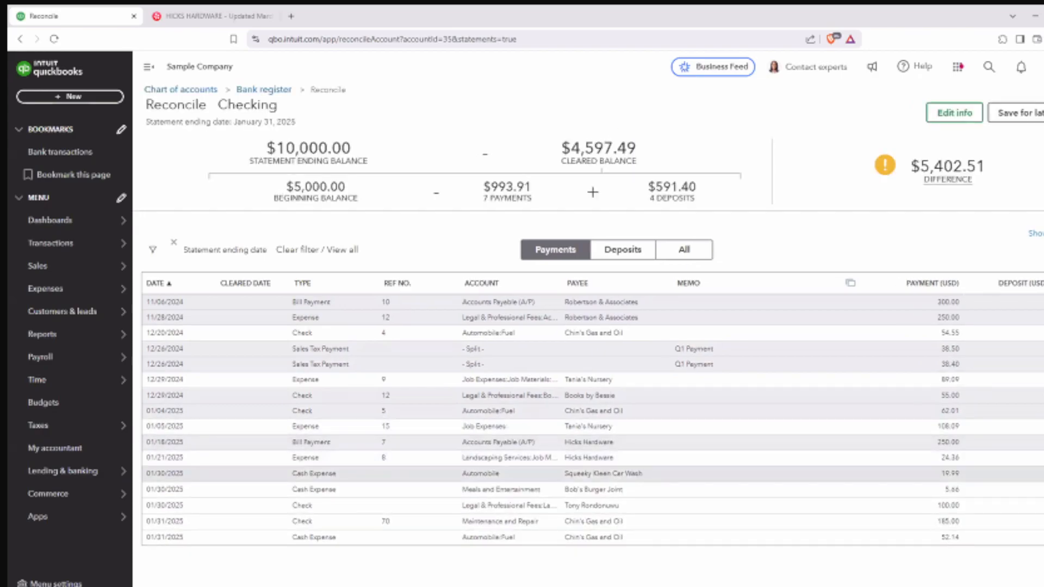
click(1042, 473)
click(1041, 505)
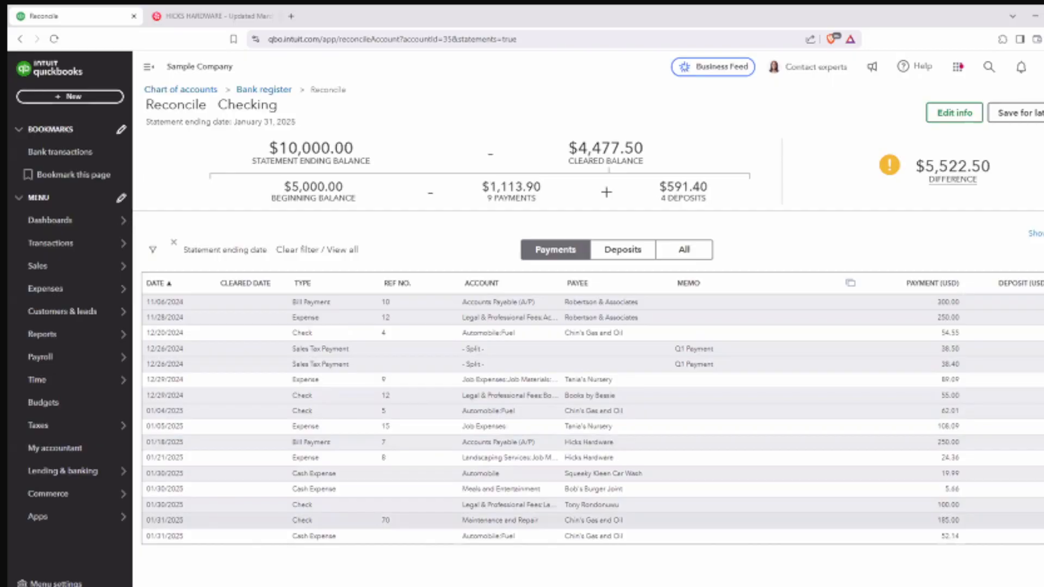
click(1041, 521)
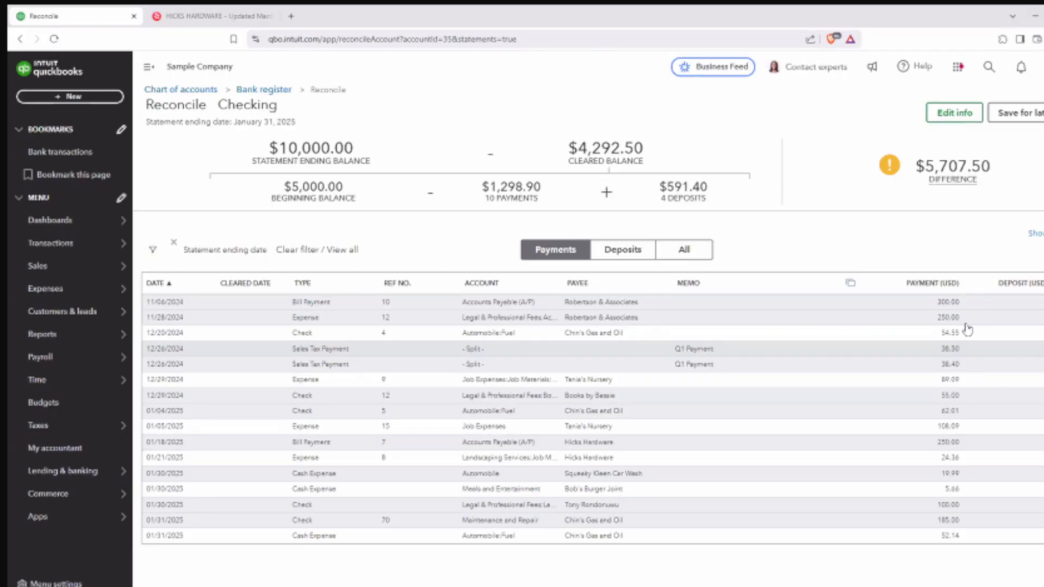
Step: Examine the difference between the statement ending balance and the cleared balance, and compare it with the payments left unmarked
mouse_move(995, 190)
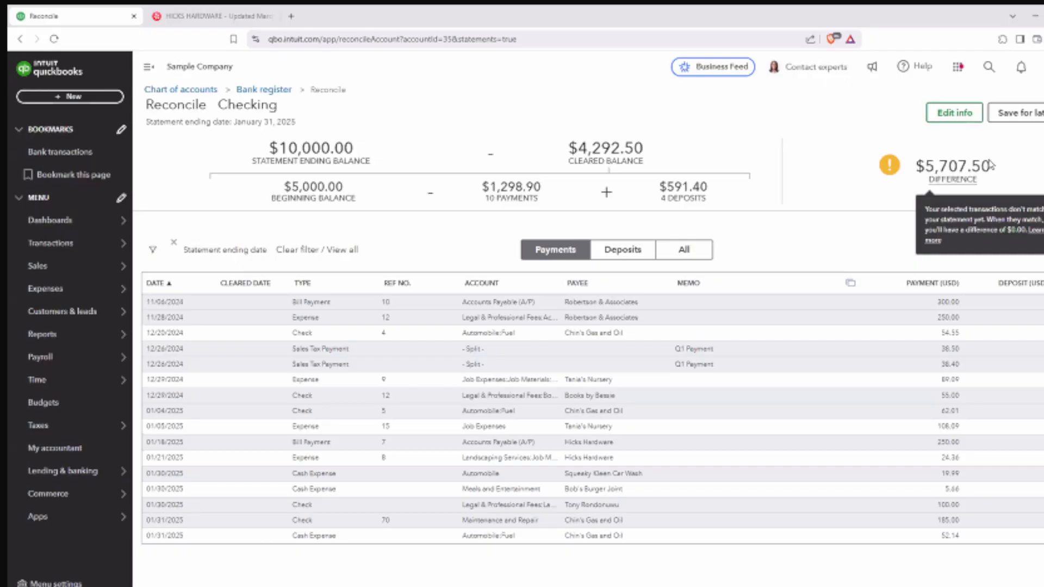
drag(989, 166, 926, 167)
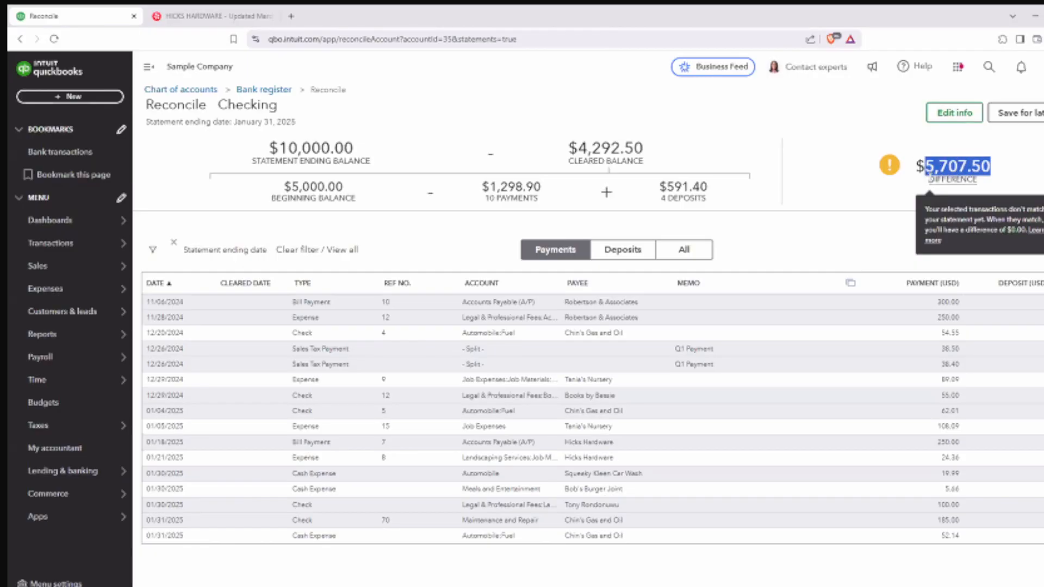
click(997, 168)
drag(981, 165, 923, 156)
click(877, 212)
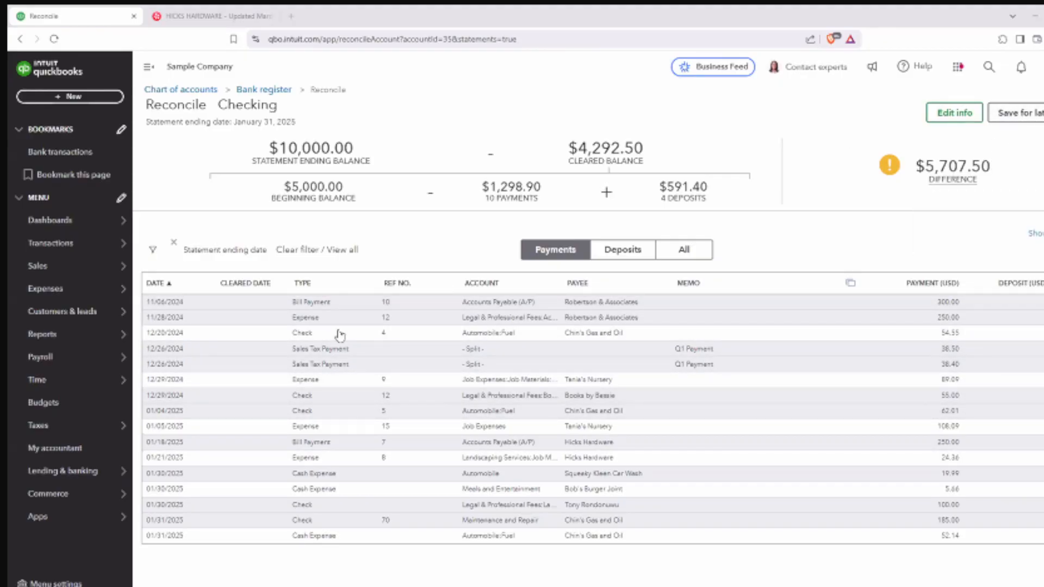
click(118, 332)
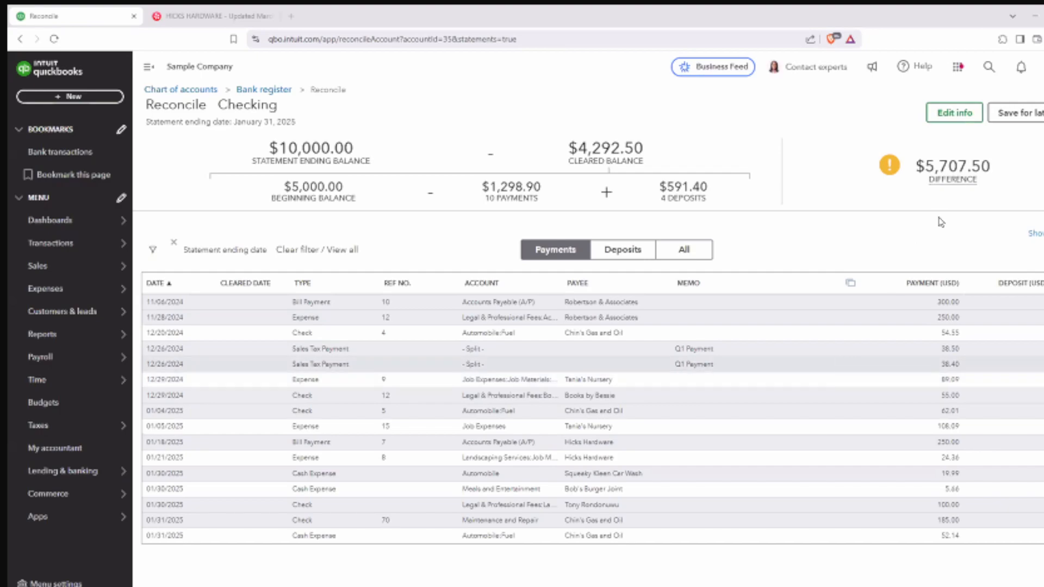
mouse_move(944, 166)
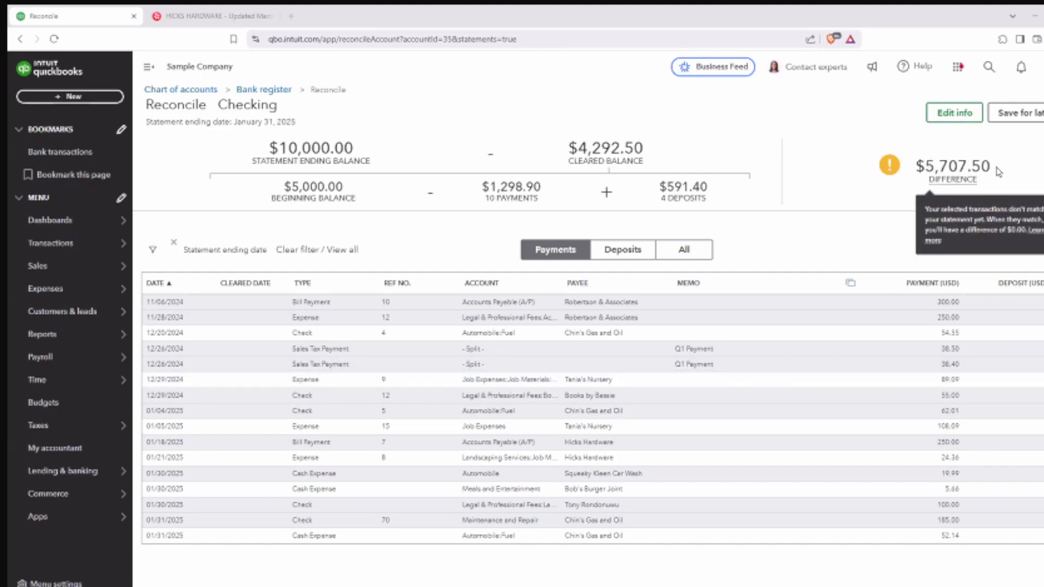
drag(999, 172, 925, 166)
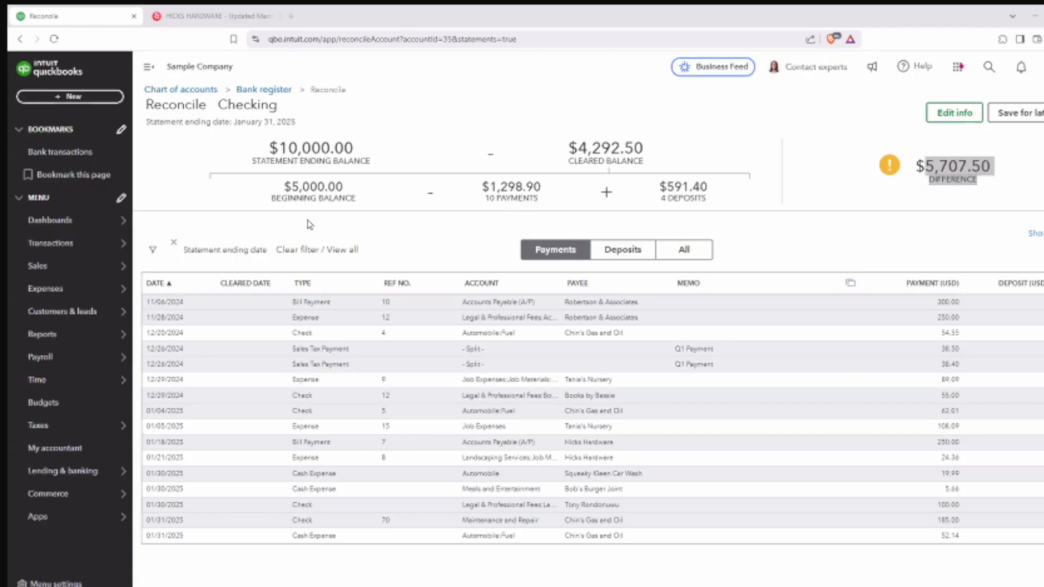
Step: Return to the bank transactions and match the 02/08/2025 Hicks Hardware payment of $228.75 to Check 75
mouse_move(81, 224)
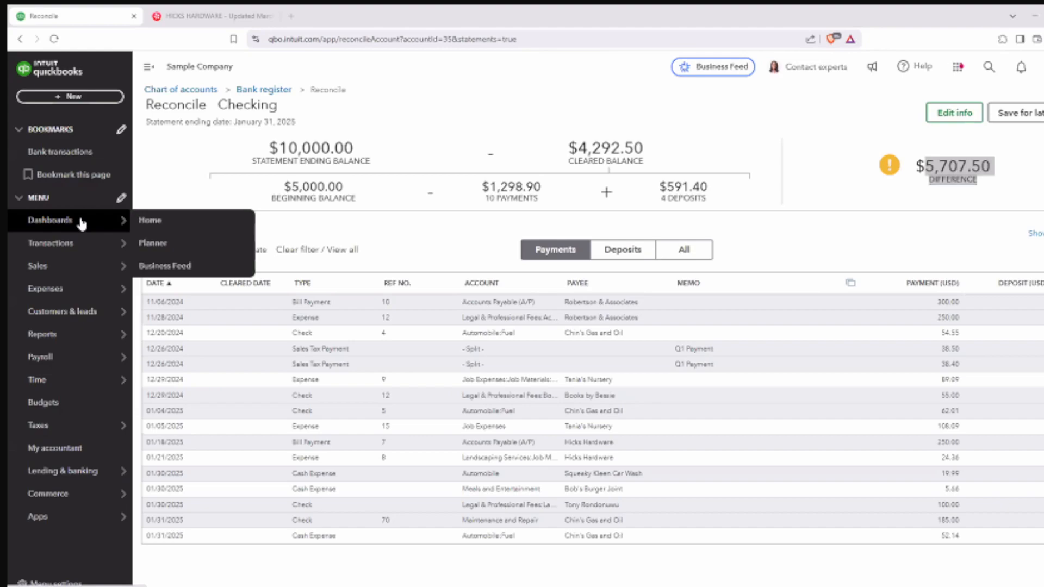
mouse_move(100, 251)
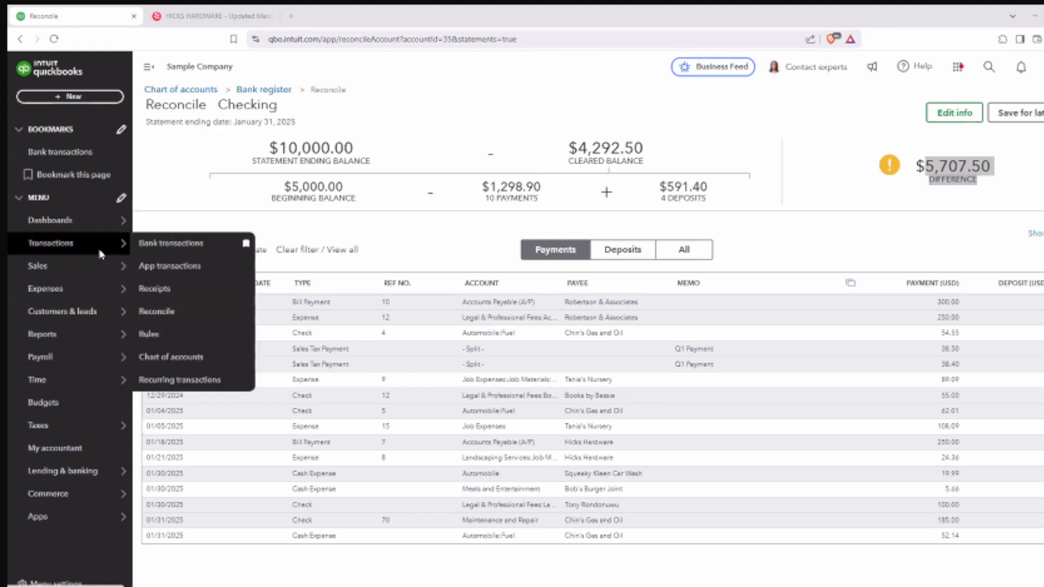
click(140, 244)
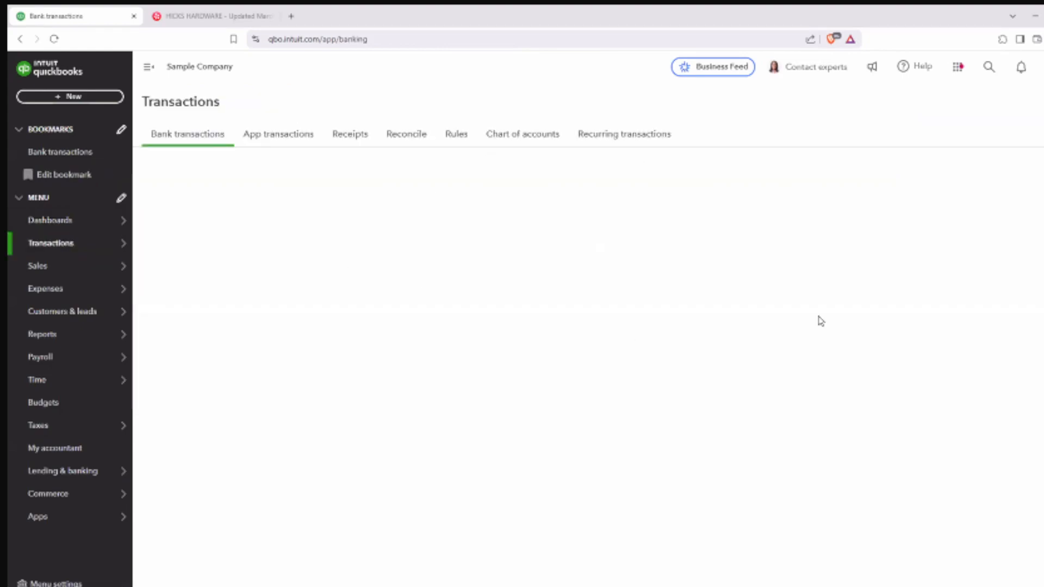
scroll(633, 376, down, 3)
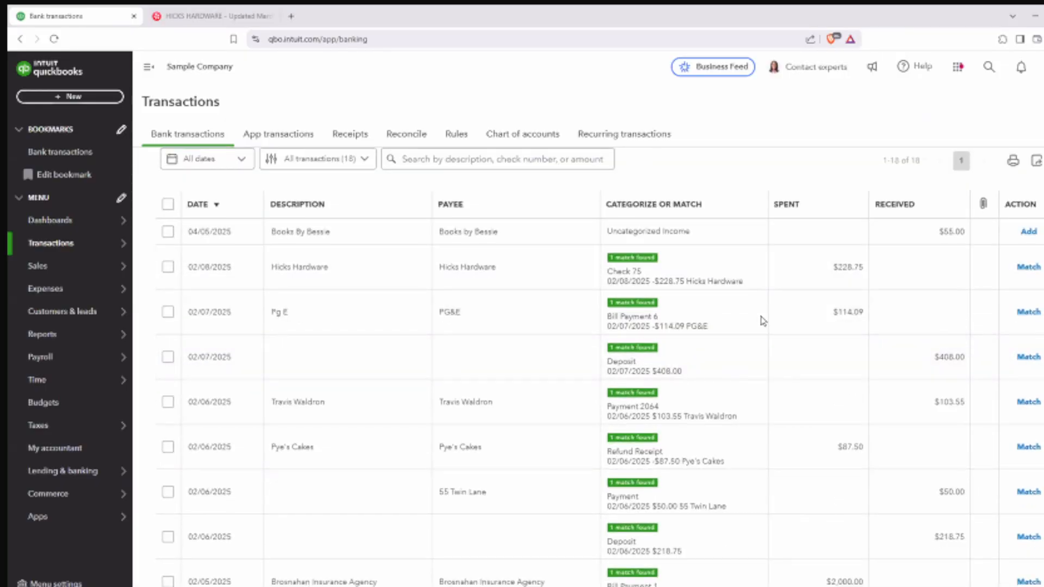
click(698, 267)
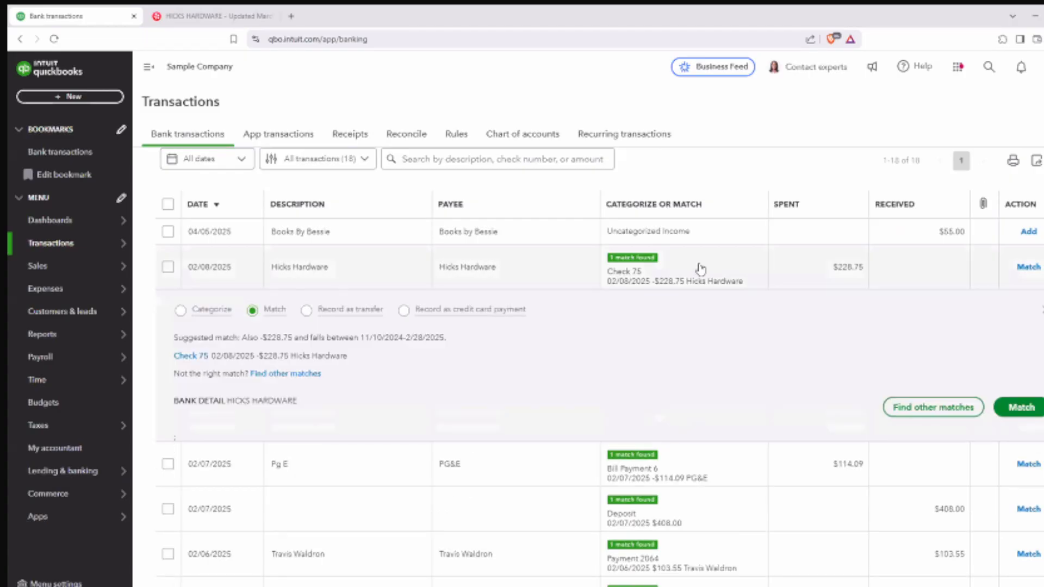
click(1029, 268)
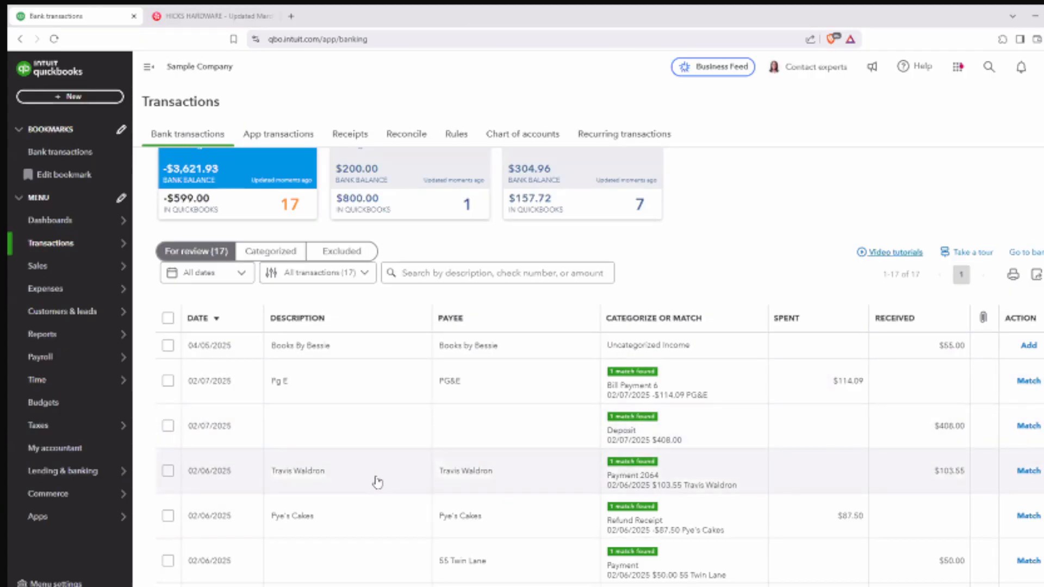
Step: Undo the categorized 02/08/2025 Hicks Hardware match to Check 75 and return to the transactions for review
click(271, 251)
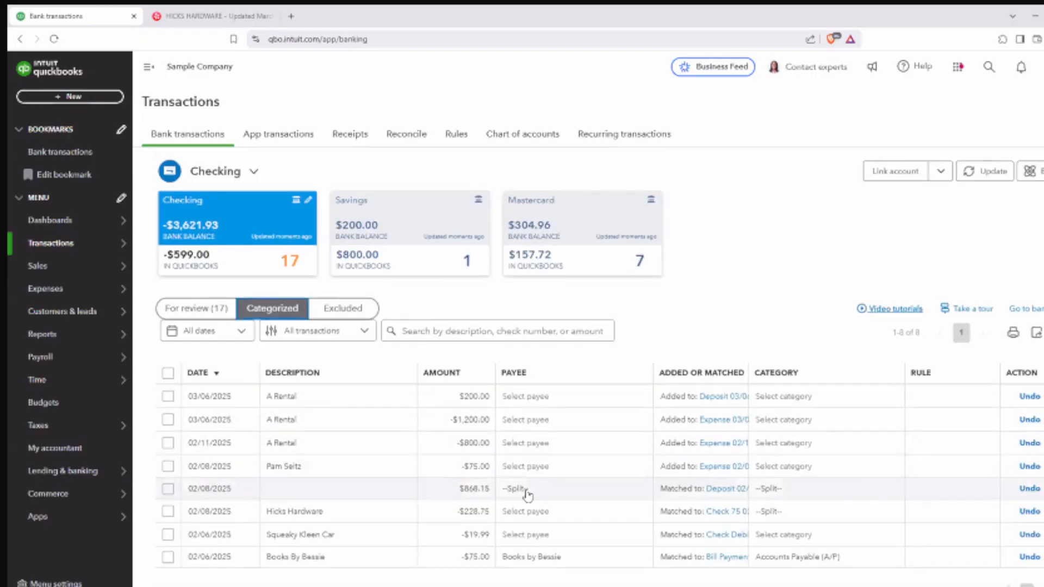
scroll(528, 496, down, 1)
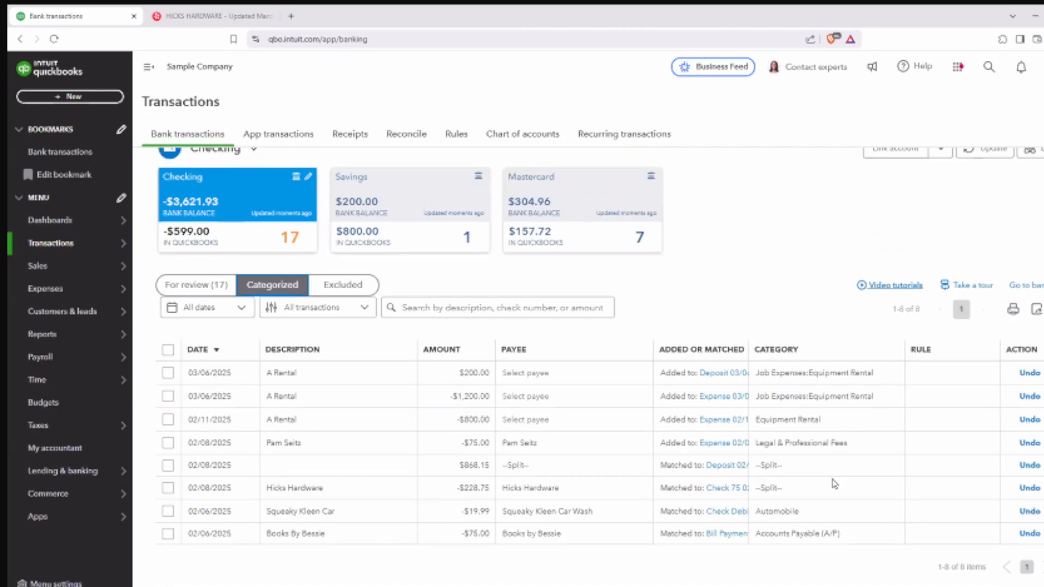
click(1029, 488)
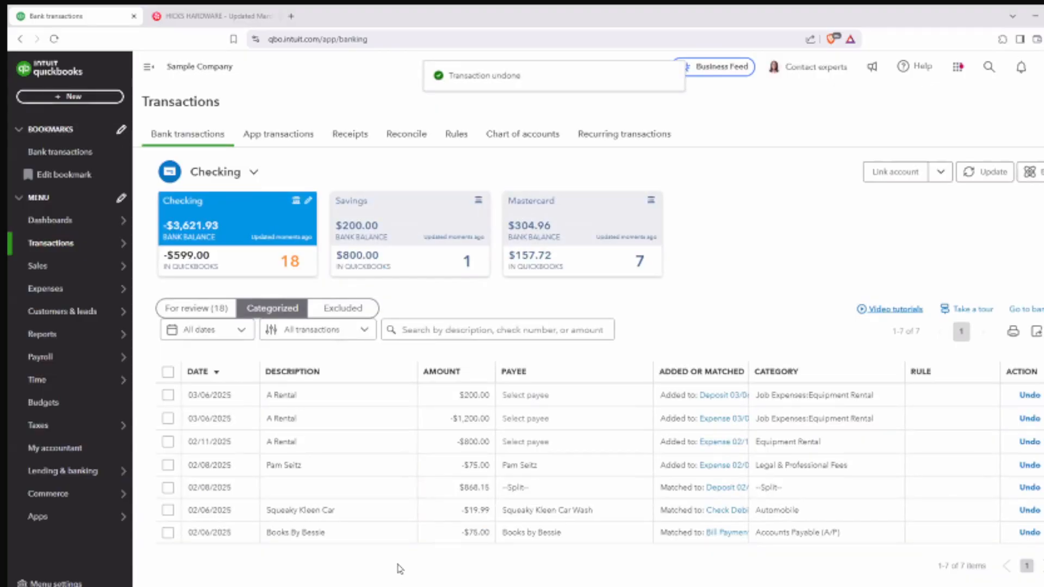
click(210, 308)
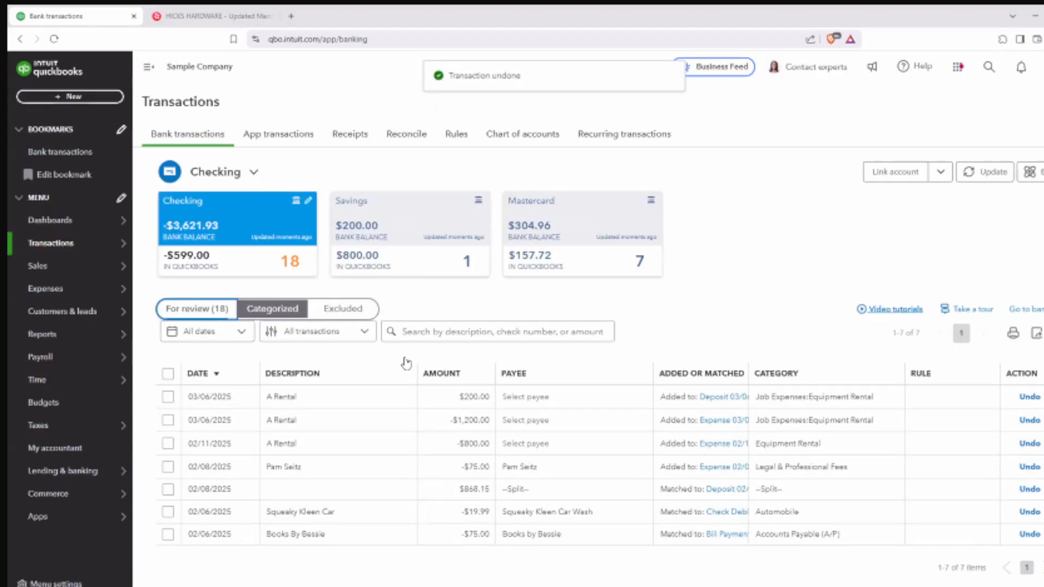
scroll(508, 466, down, 3)
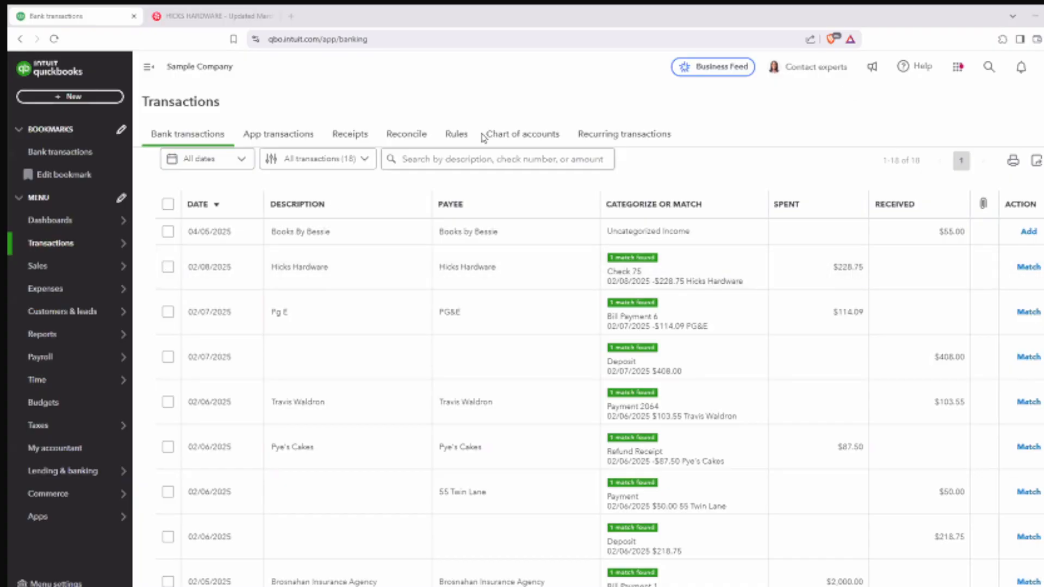
Step: Search the company's transactions for "cool" and open Cool Cars Invoice 1038 to view its line items
click(989, 70)
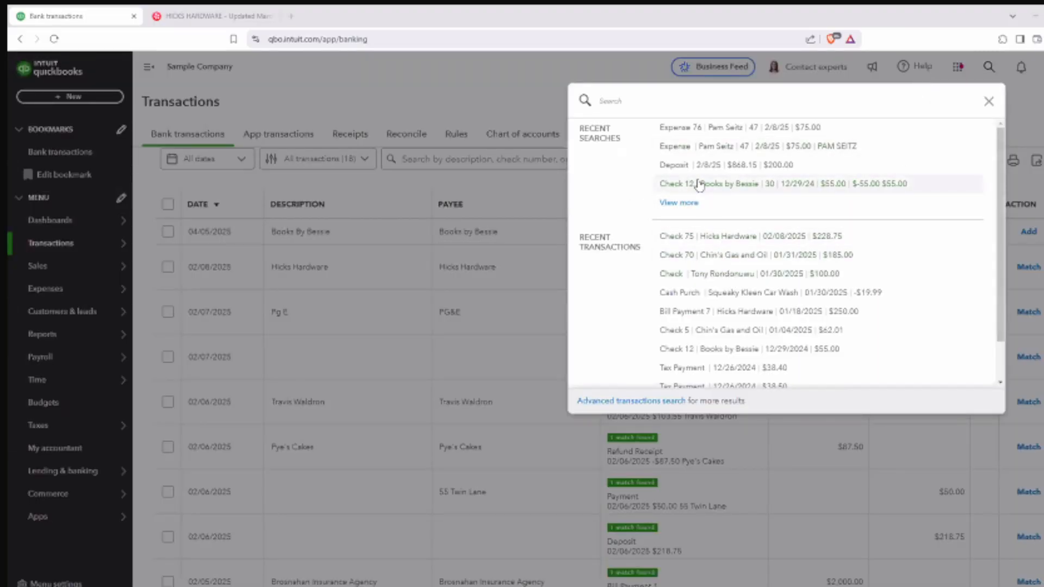
click(694, 102)
text(d)
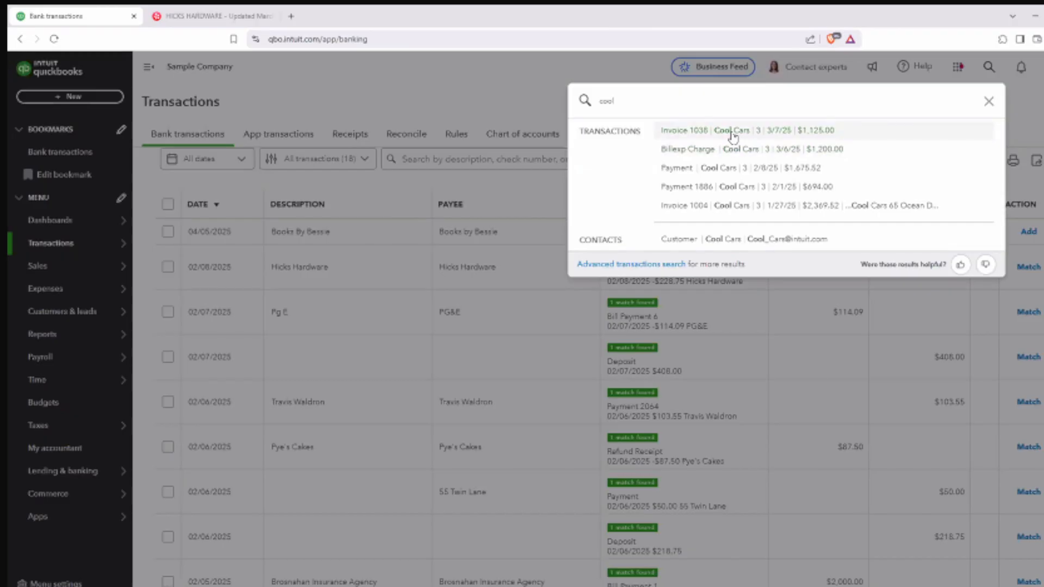
click(735, 137)
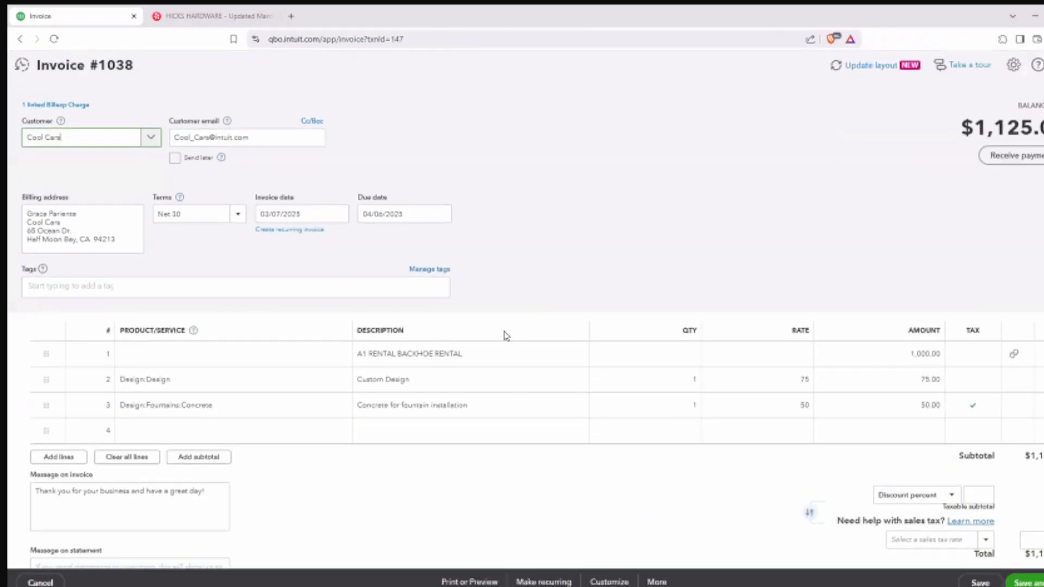
scroll(929, 235, down, 1)
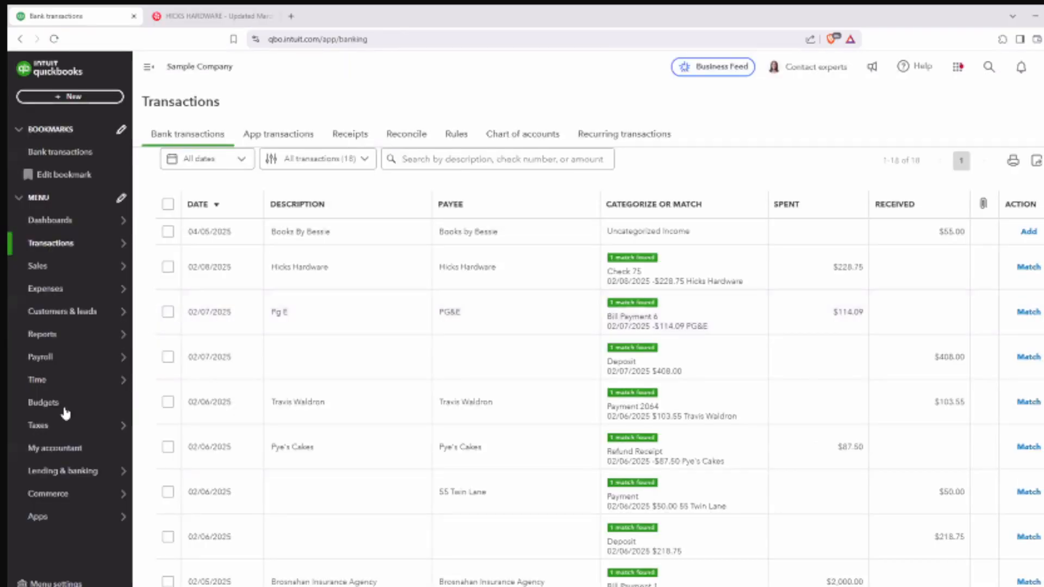
Step: Open the standard reports and look through the business overview, receivables, sales, payables and vendor report groups
click(123, 333)
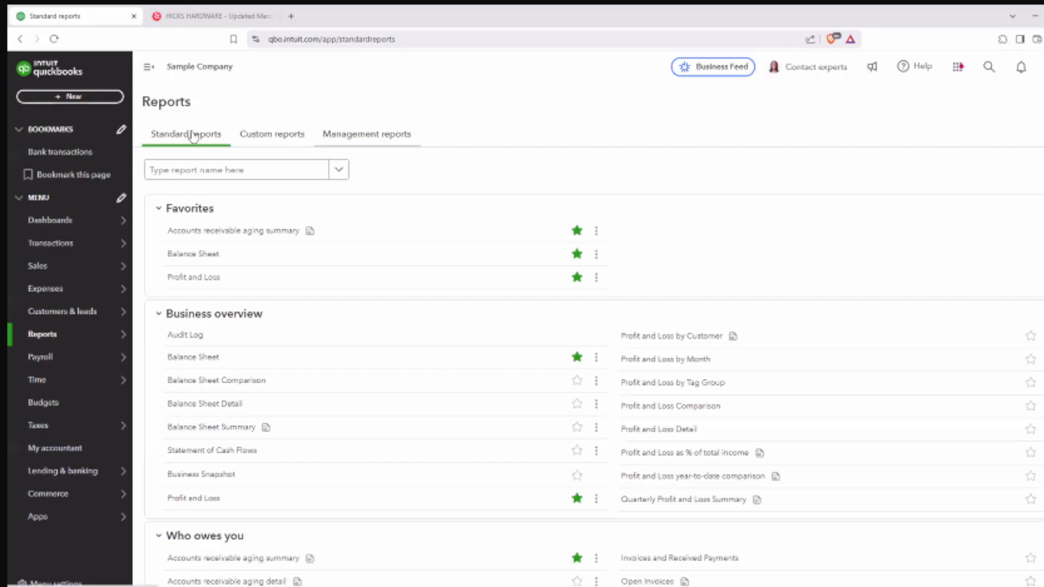
scroll(427, 356, down, 4)
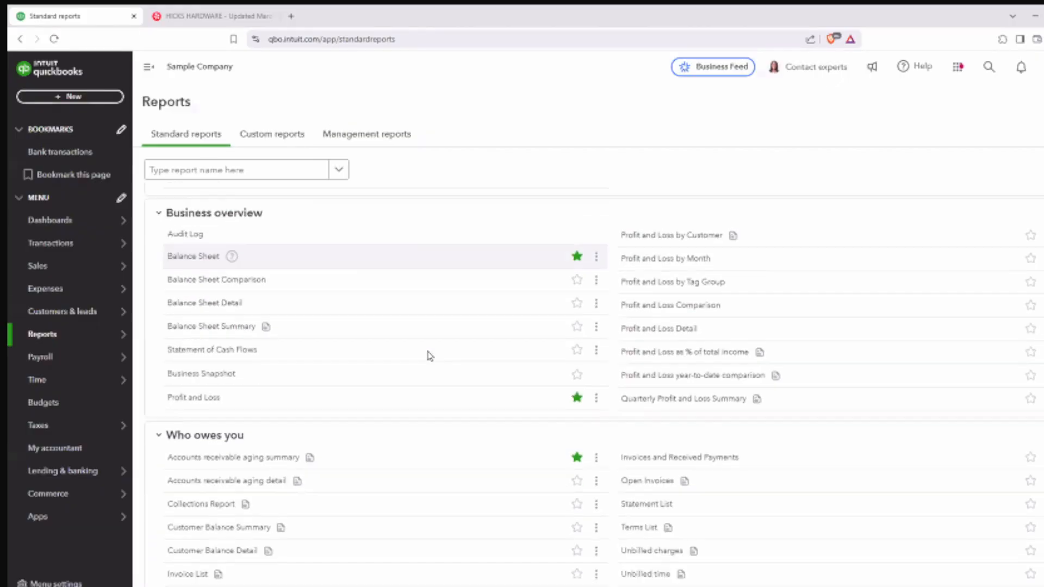
scroll(427, 356, up, 4)
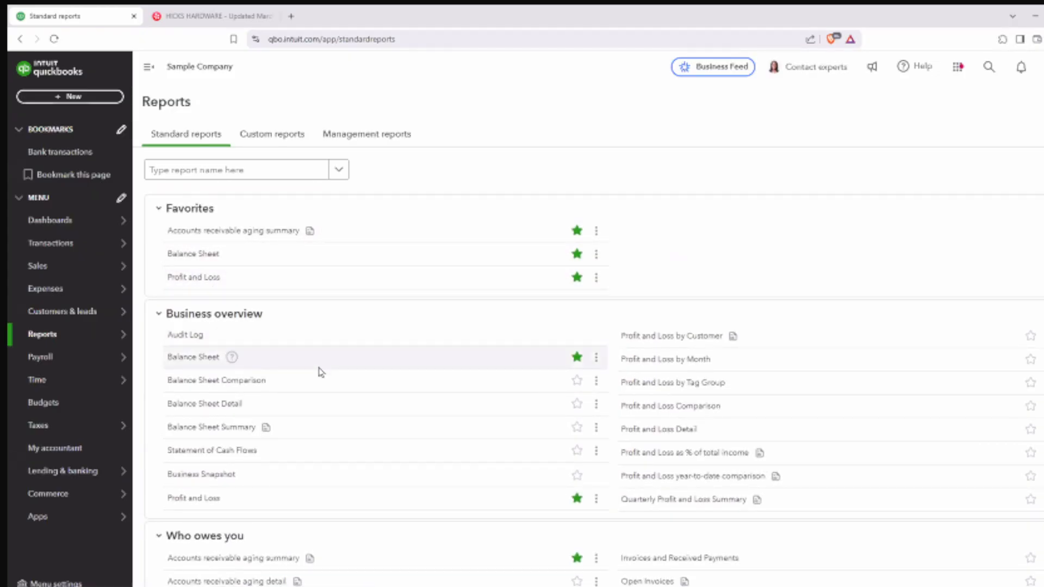
scroll(315, 377, down, 2)
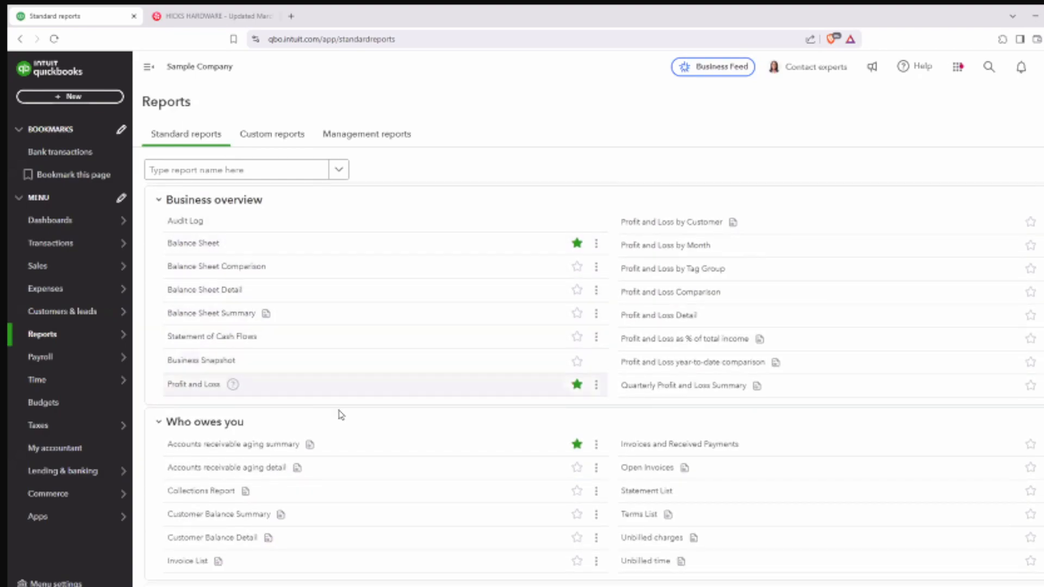
scroll(359, 459, down, 3)
scroll(359, 460, down, 3)
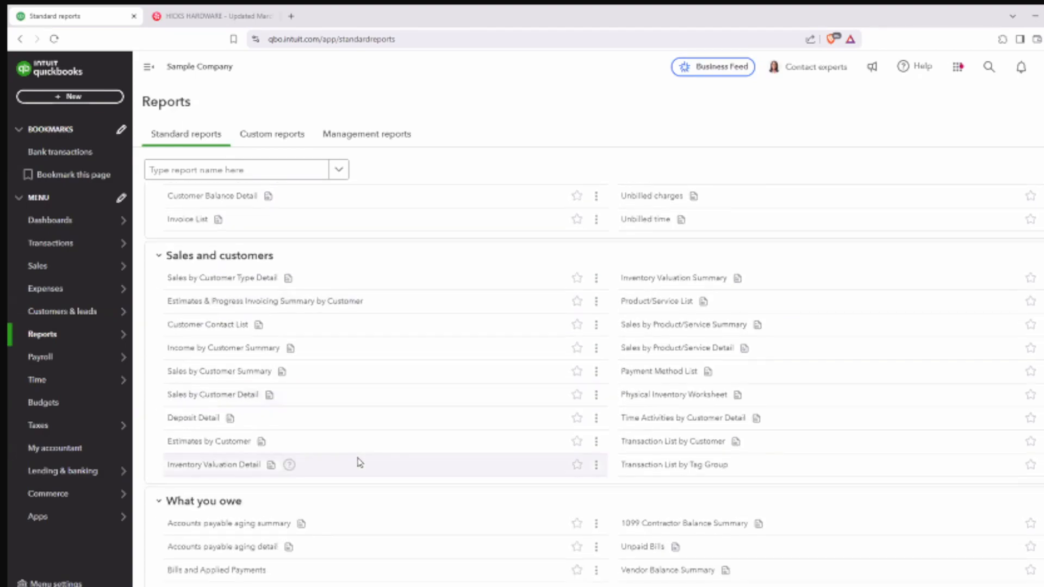
scroll(359, 462, down, 2)
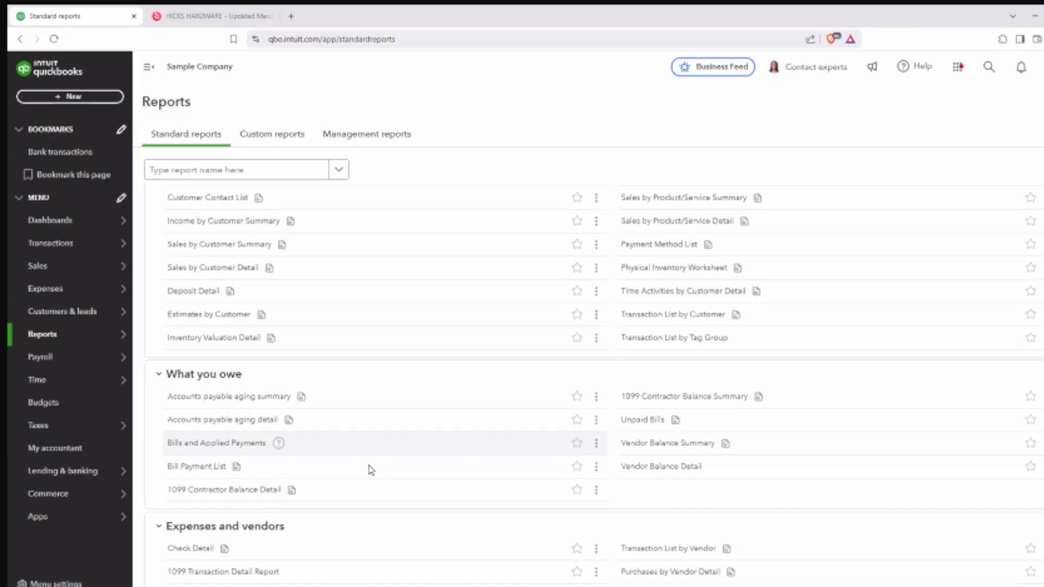
scroll(371, 469, down, 2)
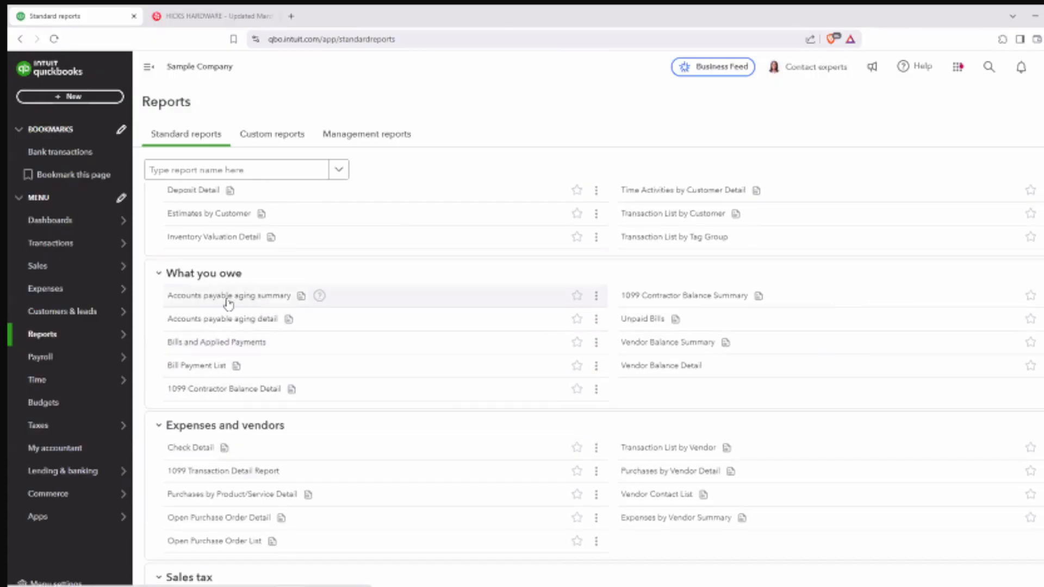
scroll(334, 350, up, 2)
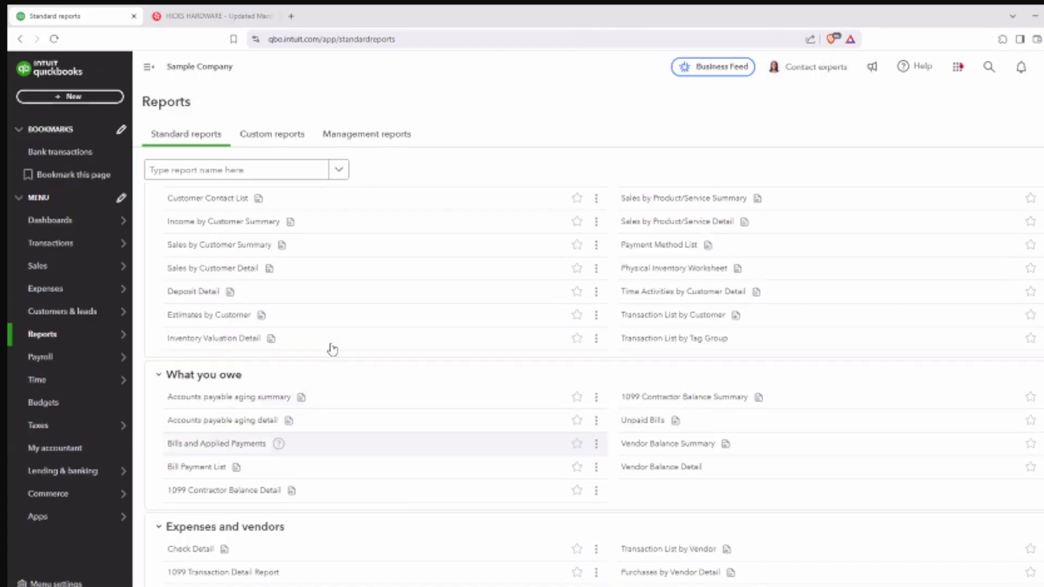
scroll(350, 426, up, 5)
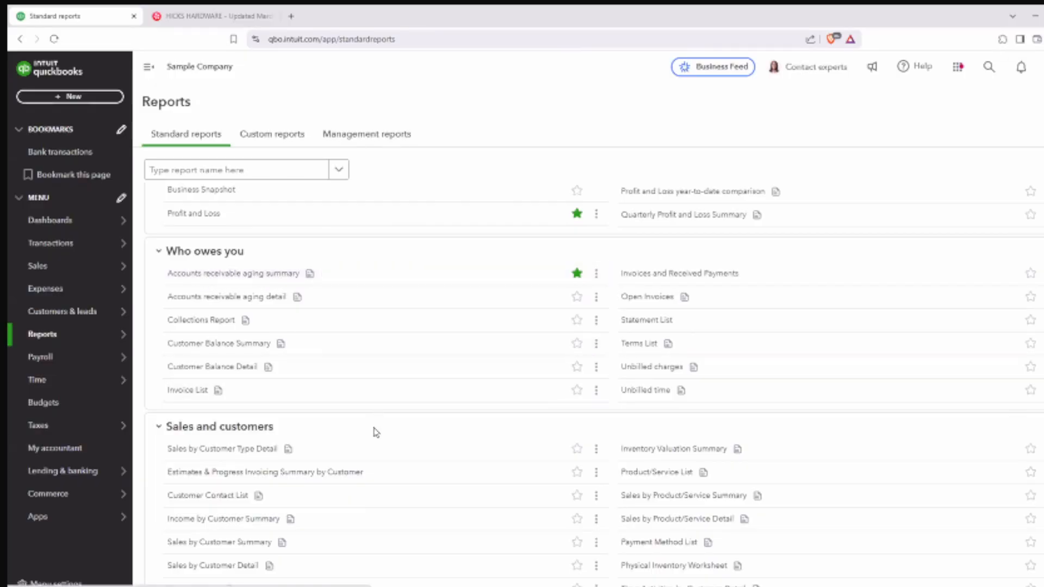
scroll(373, 432, down, 3)
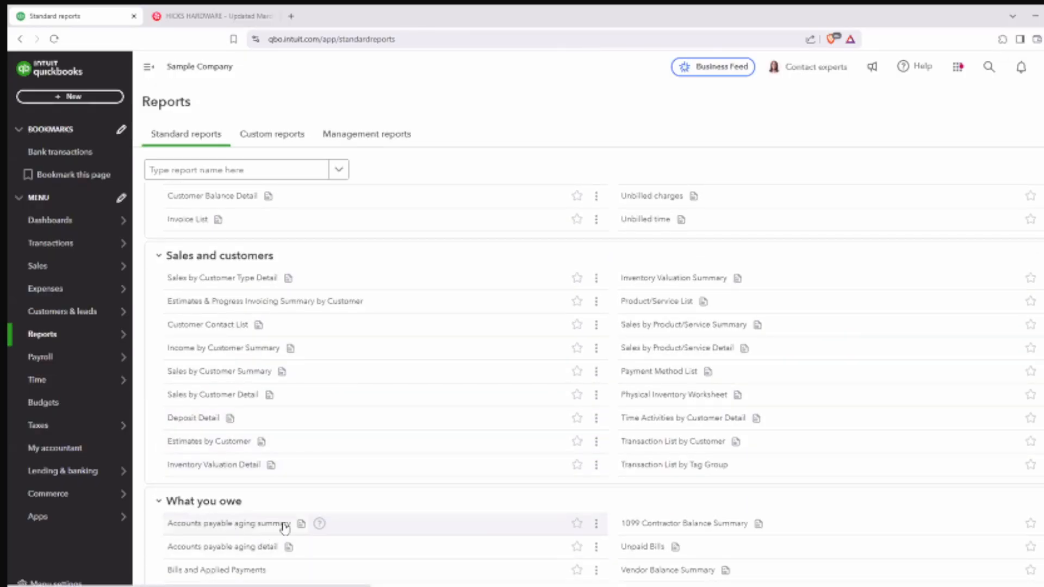
scroll(435, 484, up, 10)
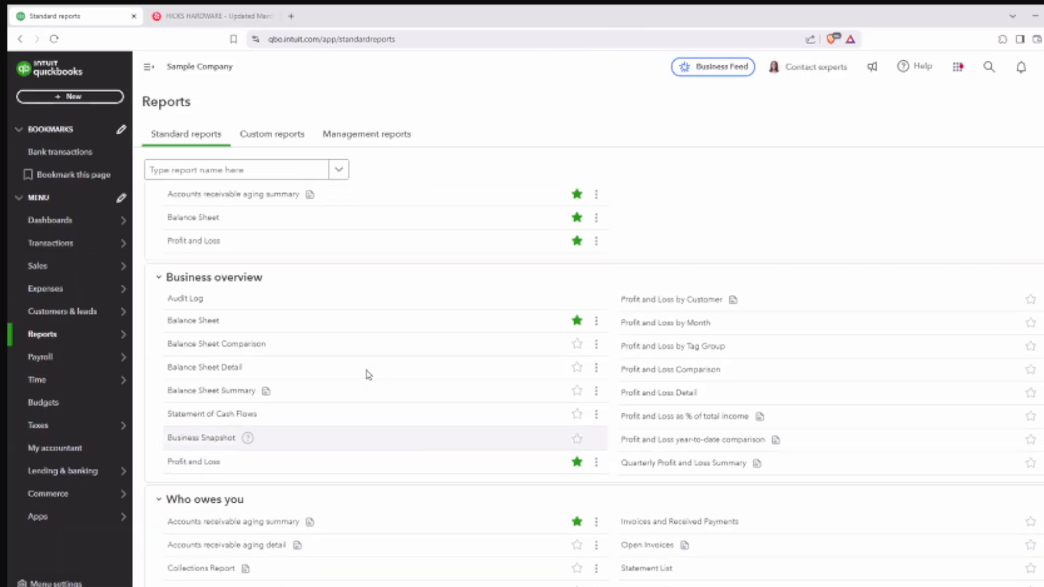
Step: View the custom reports page and look through its list of available report names
click(285, 135)
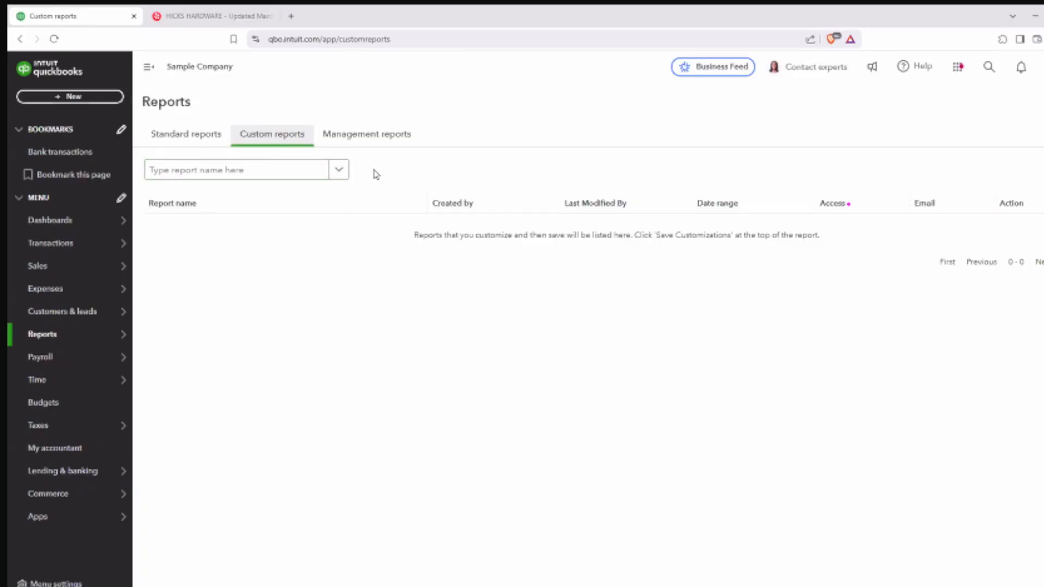
click(343, 172)
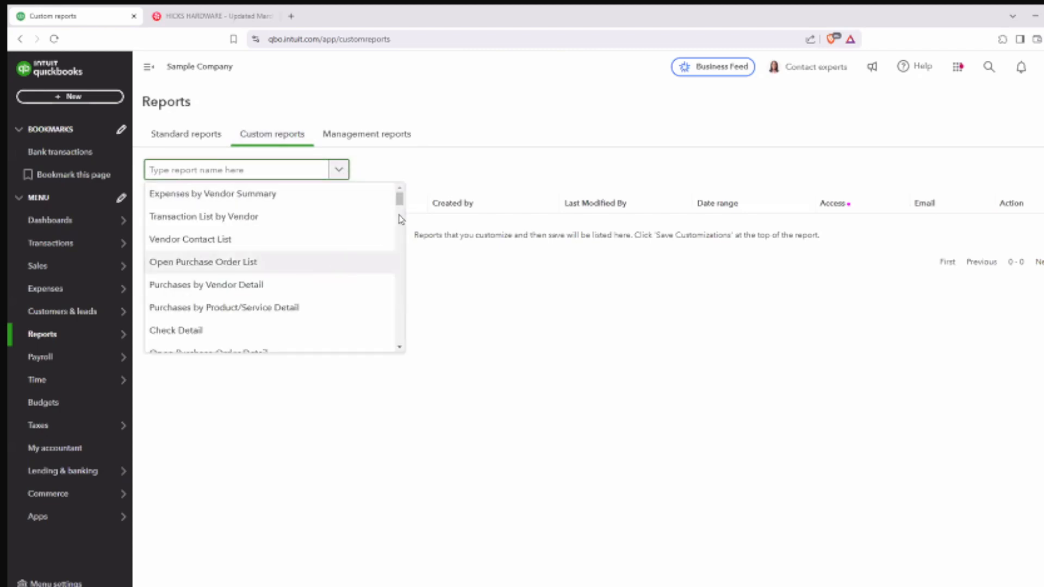
drag(402, 201, 413, 315)
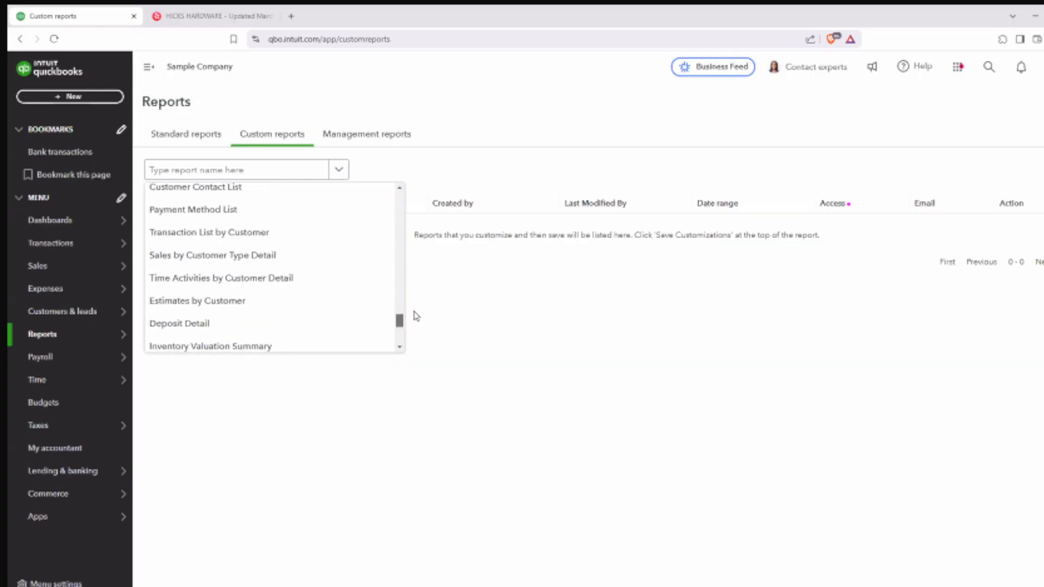
click(236, 107)
Step: Open the Profit and Loss report from the favorite standard reports and check its start and end date fields
click(188, 134)
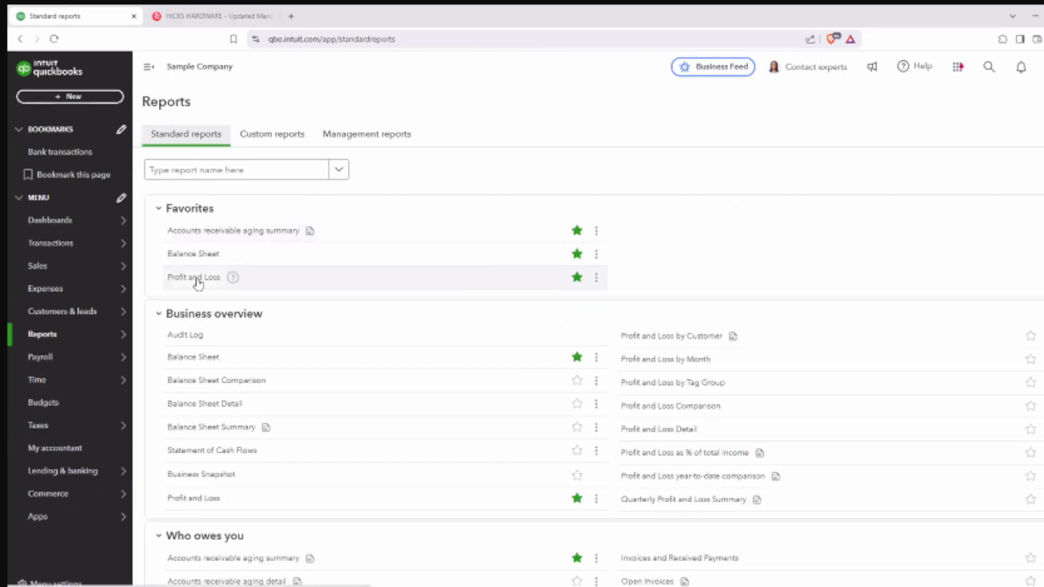
click(196, 278)
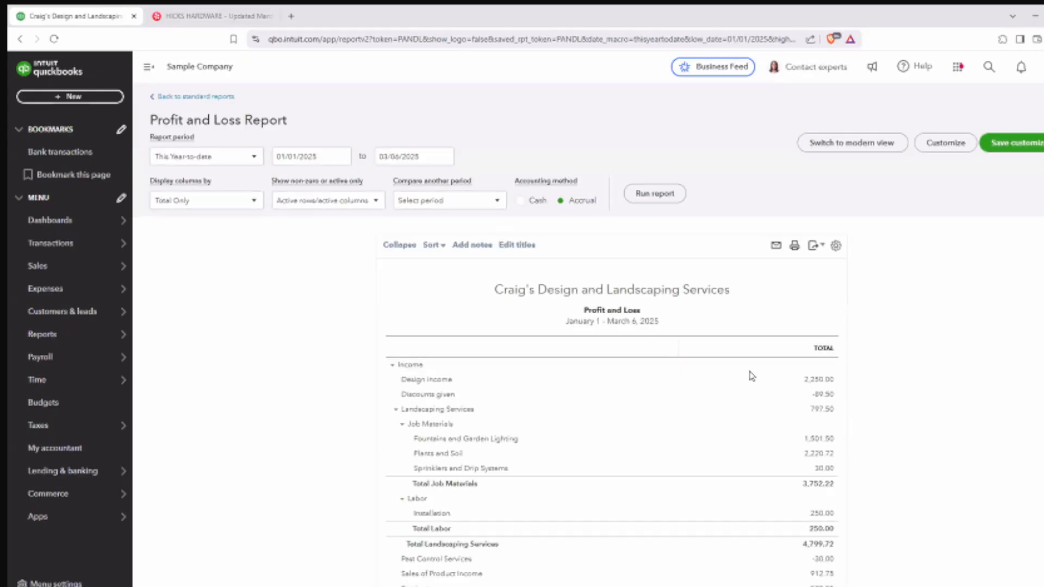
click(280, 157)
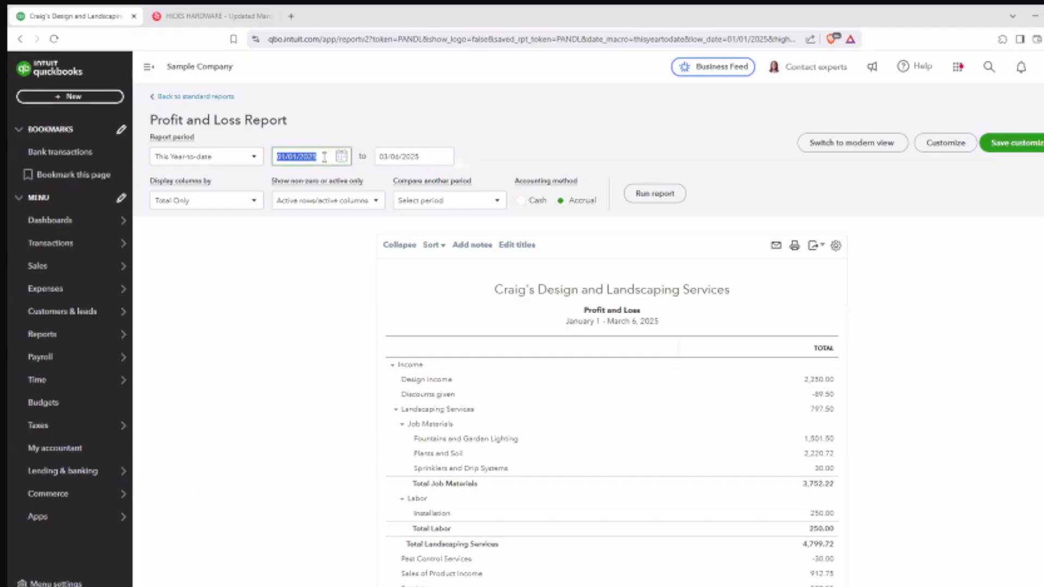
click(301, 151)
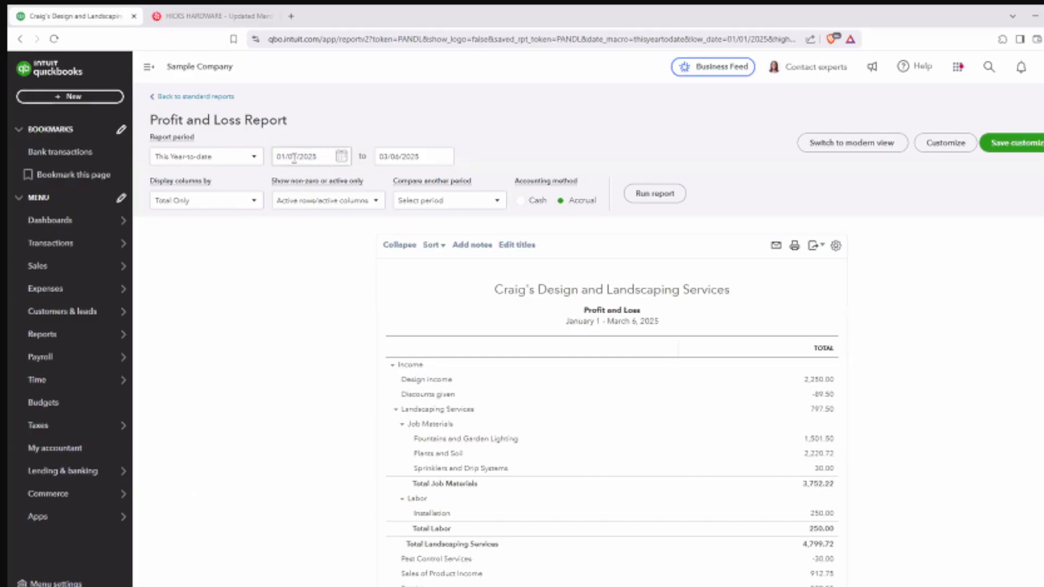
click(294, 158)
click(439, 157)
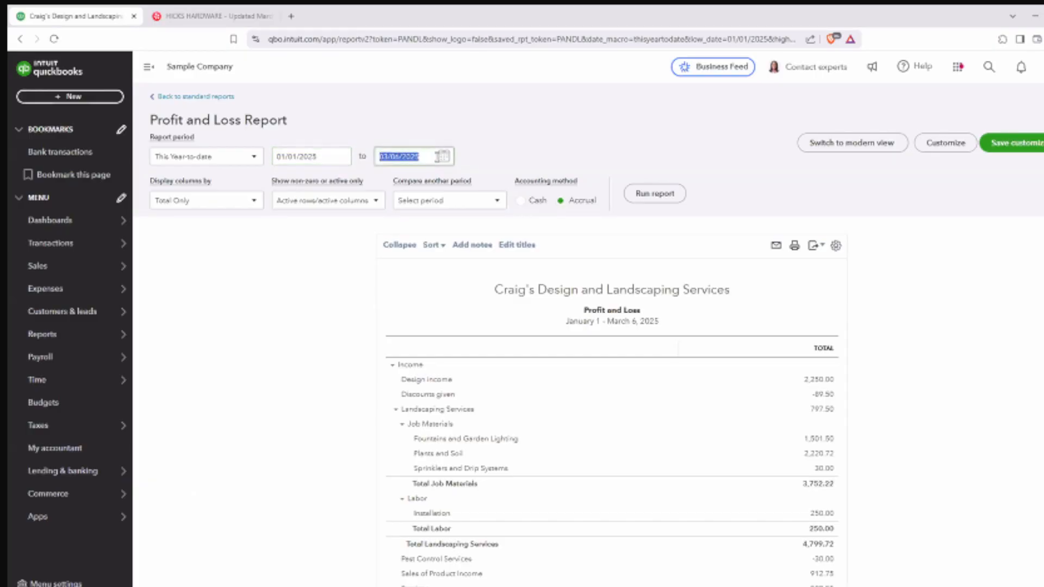
click(309, 304)
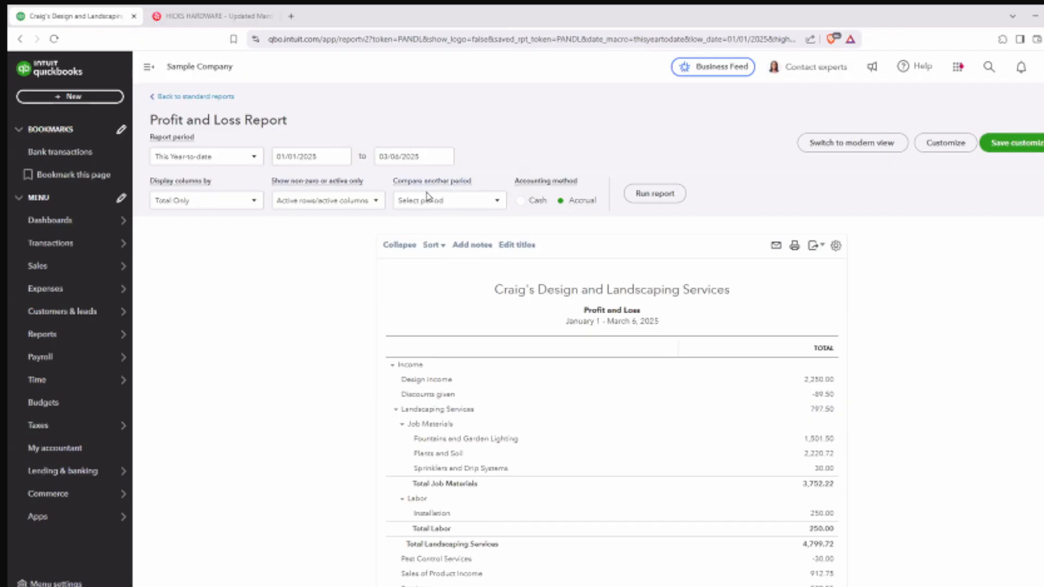
click(255, 159)
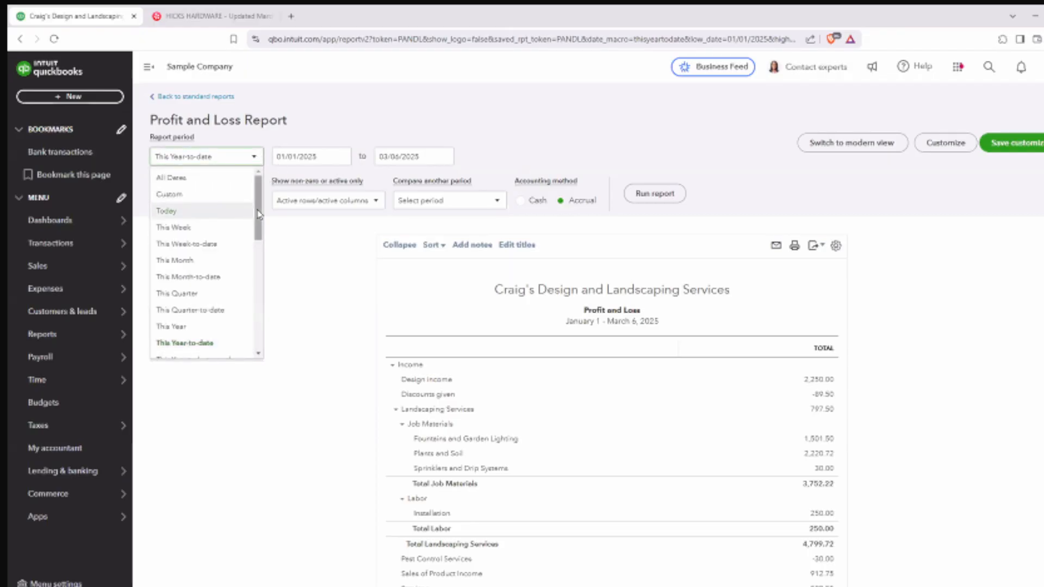
drag(258, 213, 262, 230)
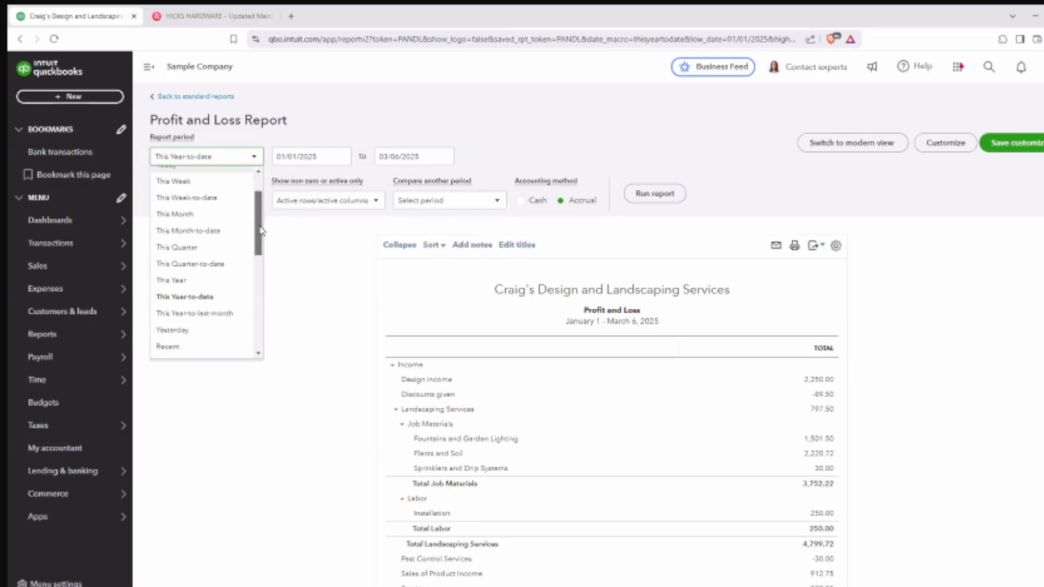
click(313, 240)
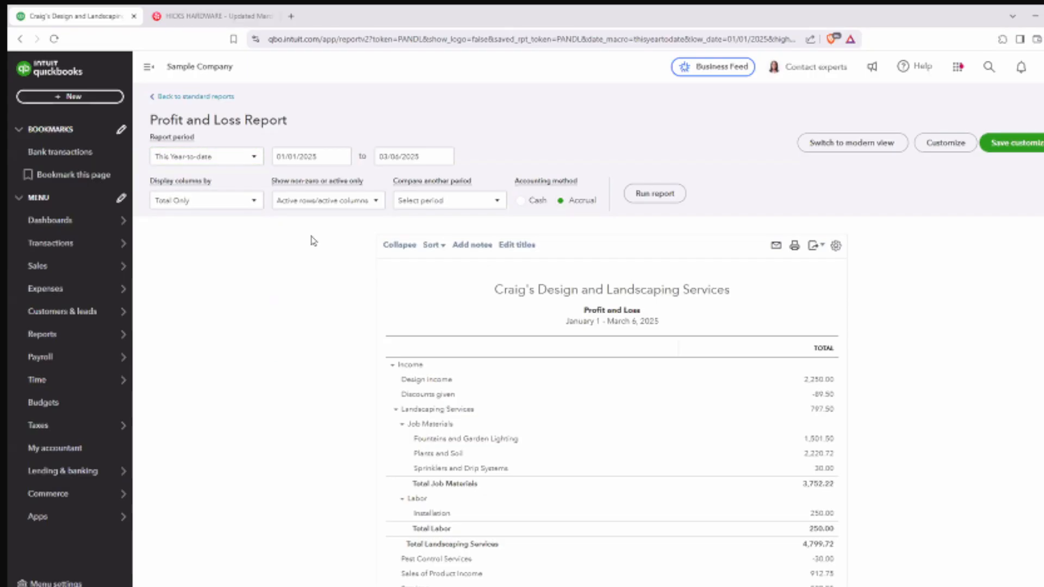
Step: Run the Profit and Loss report for Last Year with its columns displayed by Months
click(253, 158)
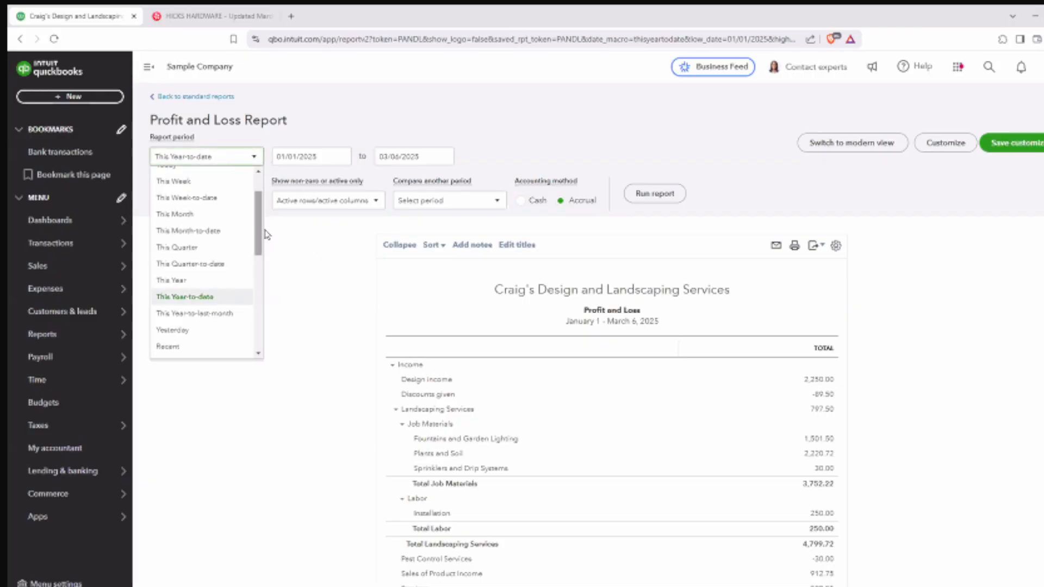
drag(261, 233, 262, 254)
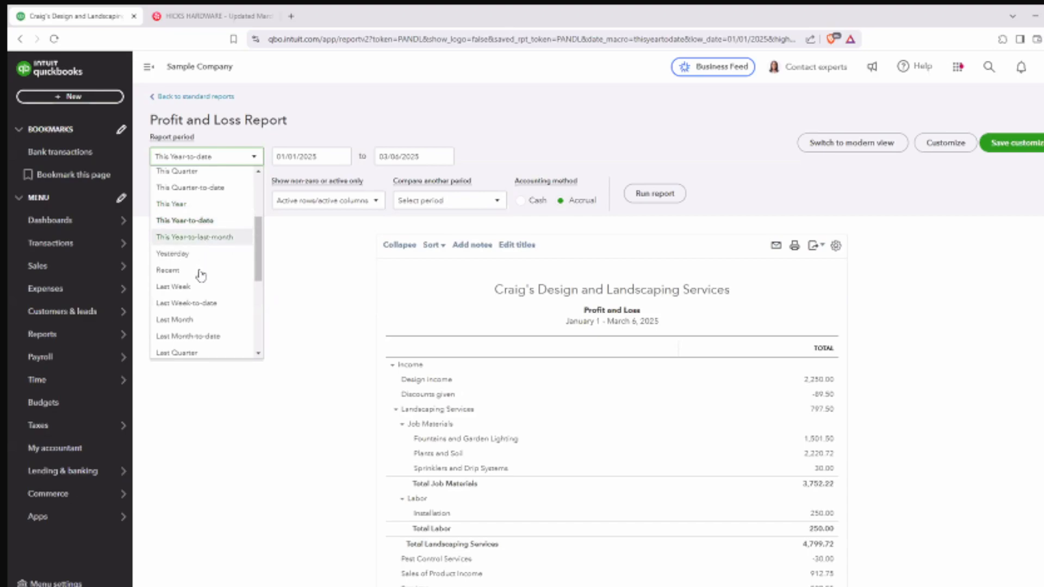
scroll(208, 333, down, 1)
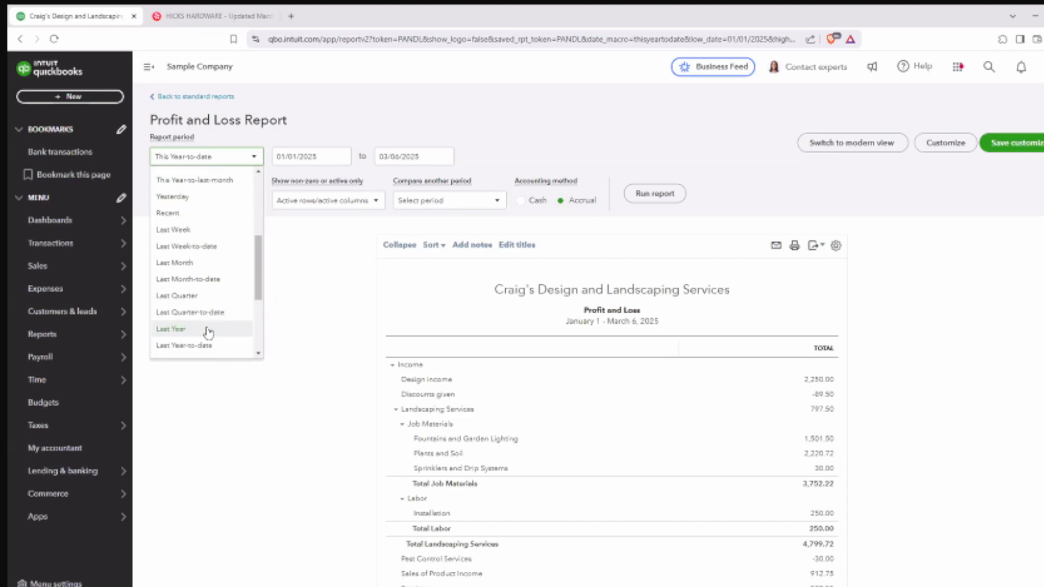
click(240, 329)
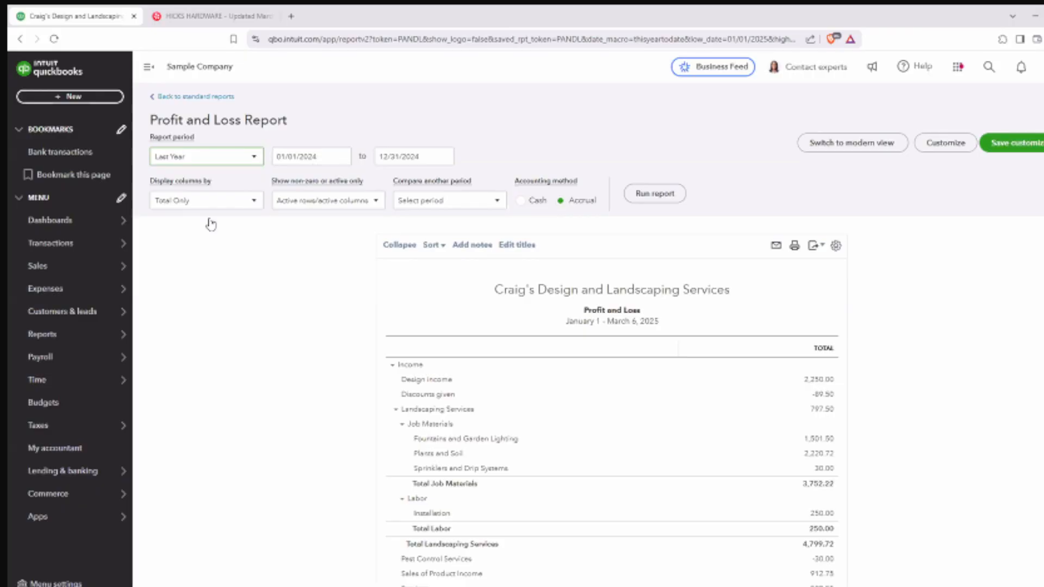
click(253, 202)
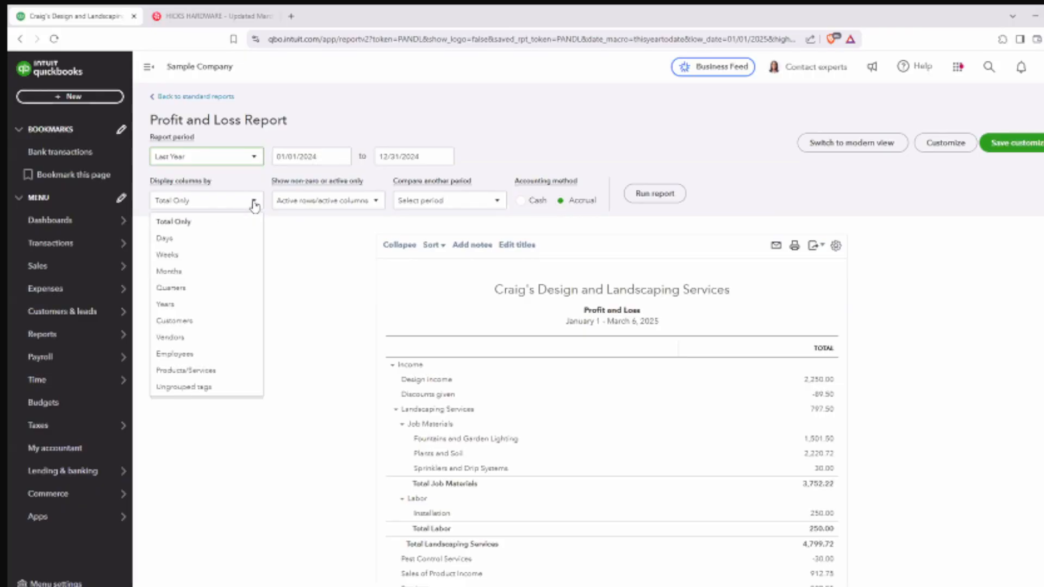
click(214, 278)
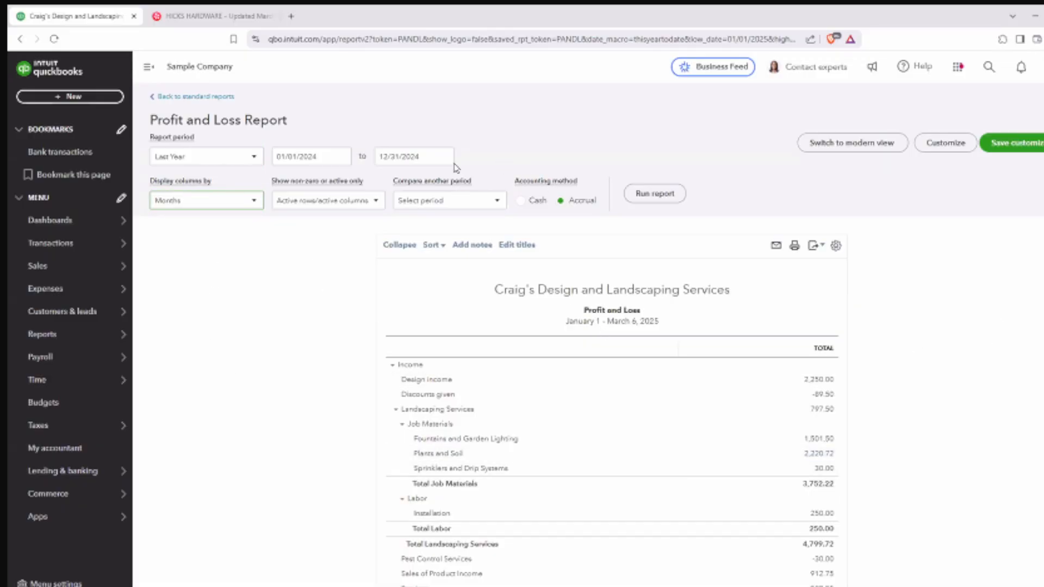
click(664, 195)
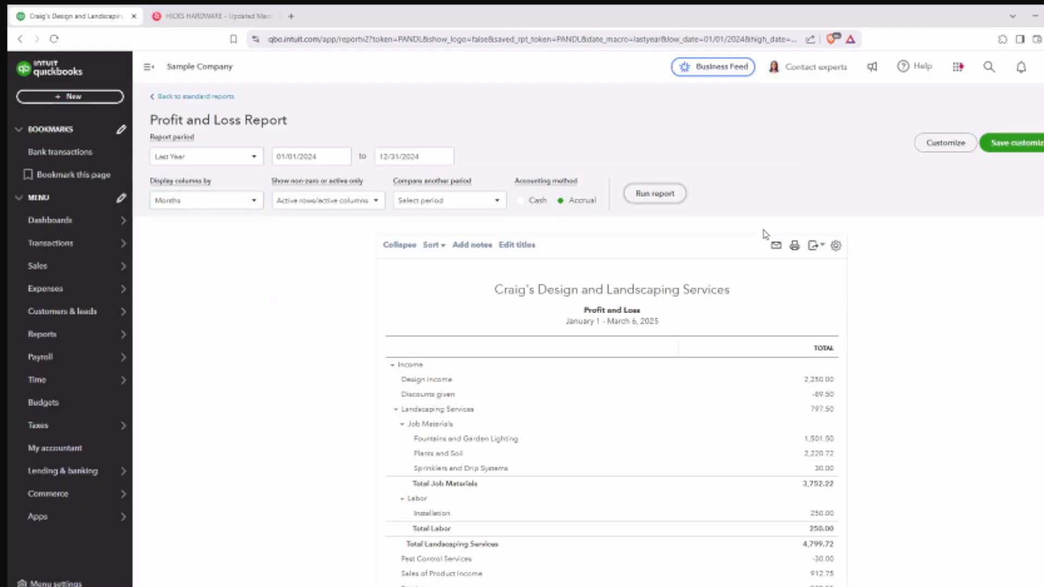
Step: Collapse the Landscaping Services, Automobile, Job Materials expense and Legal & Professional Fees rows in the monthly Profit and Loss report
scroll(802, 342, down, 2)
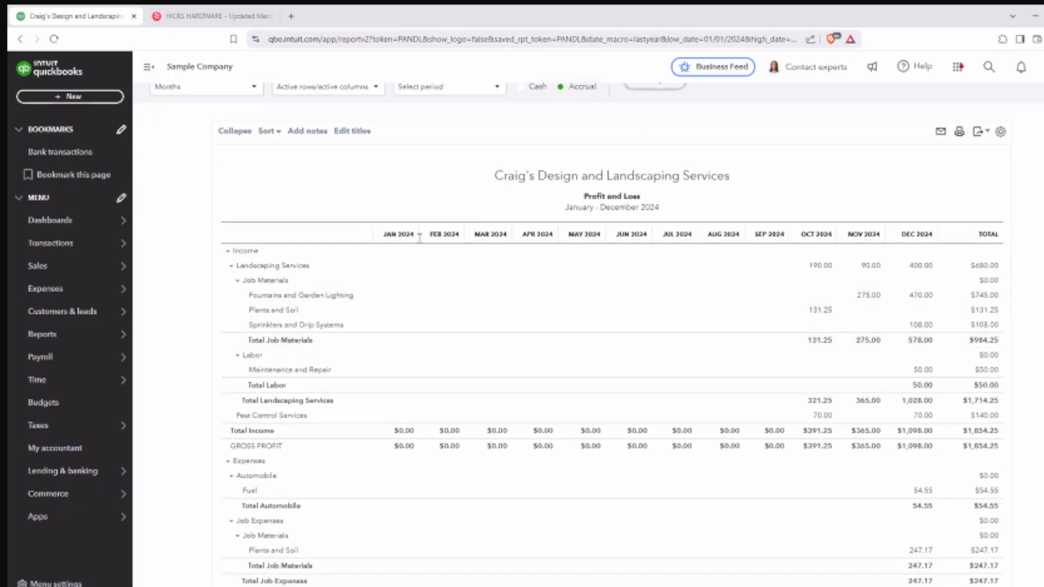
scroll(788, 294, up, 2)
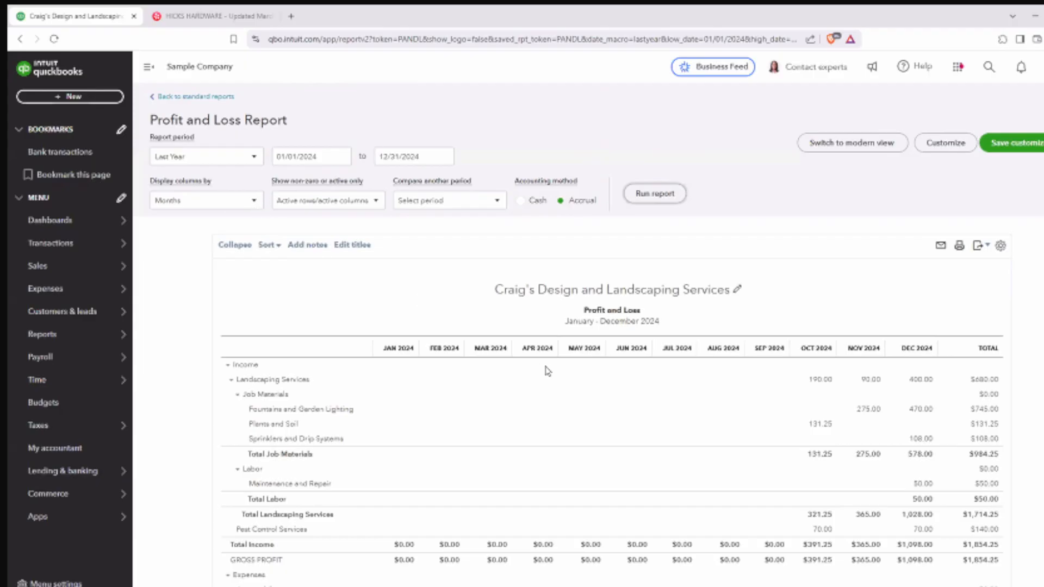
scroll(676, 436, down, 2)
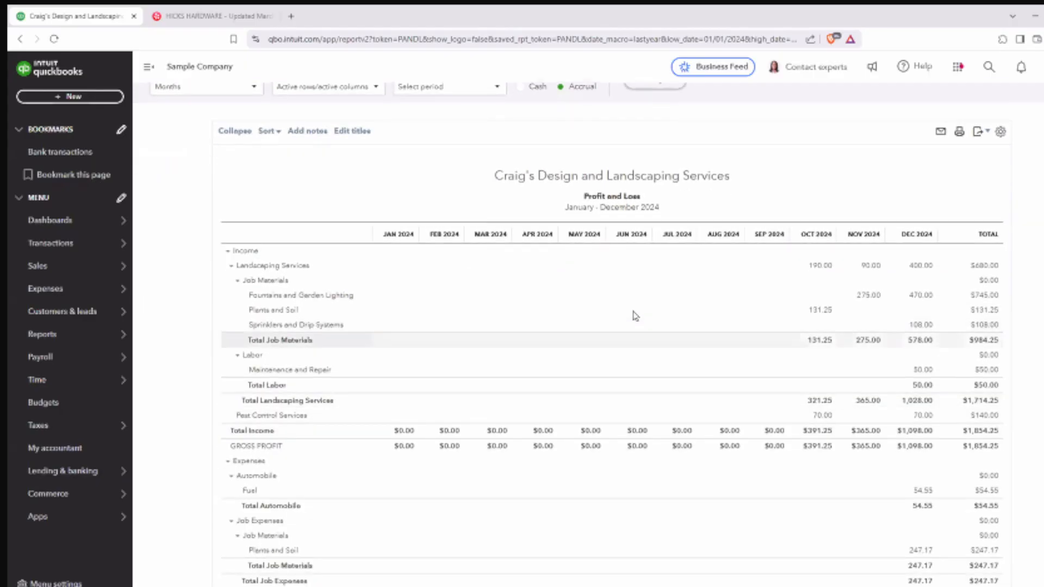
scroll(631, 314, up, 1)
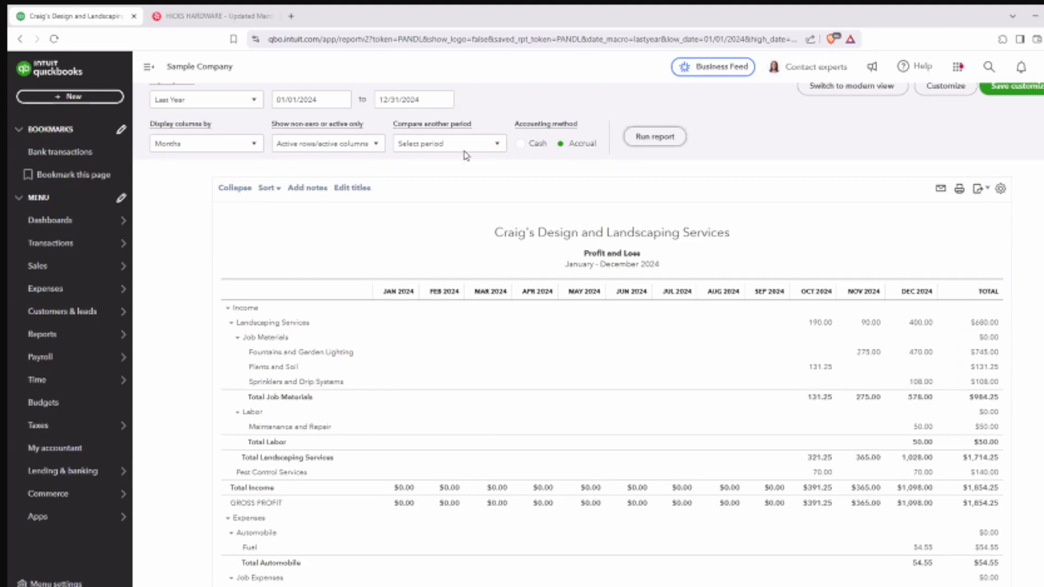
scroll(500, 260, up, 1)
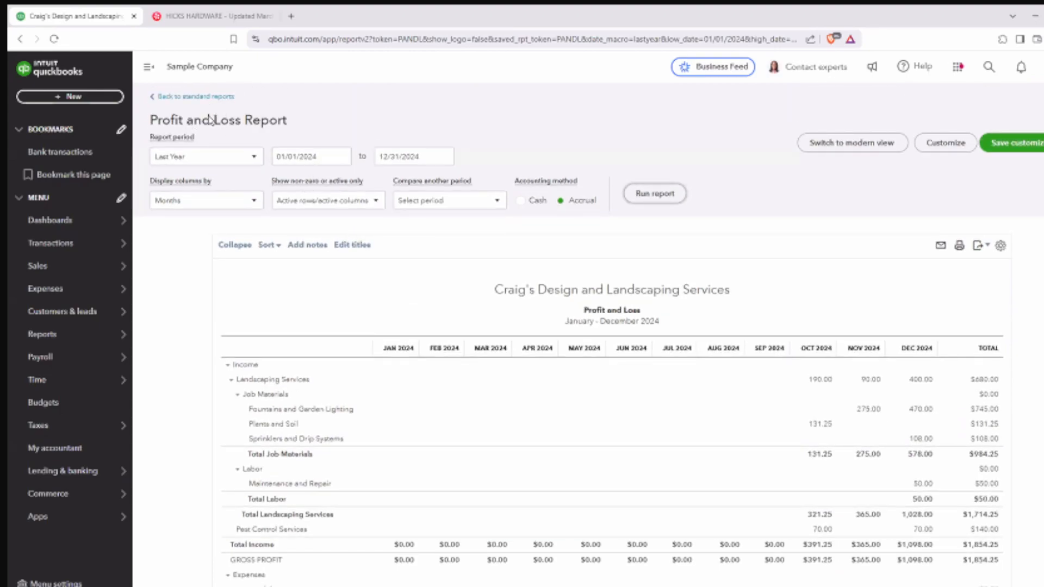
scroll(761, 395, down, 2)
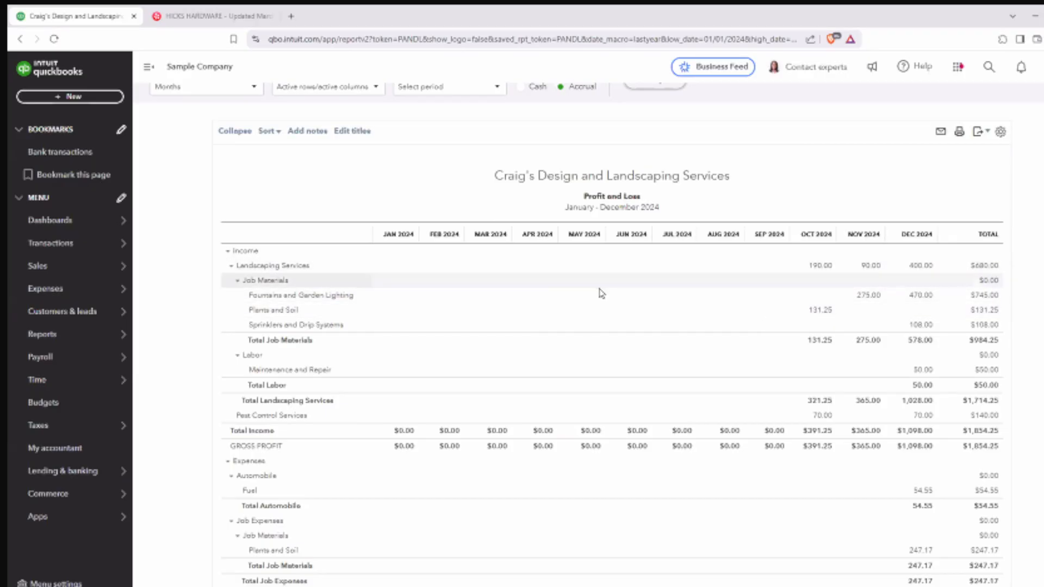
scroll(598, 289, down, 1)
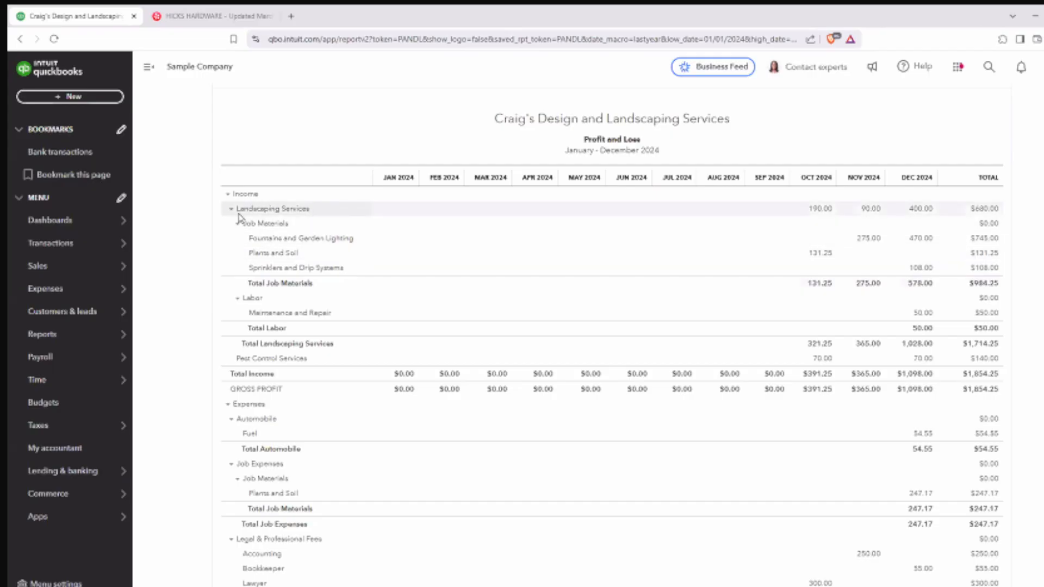
click(258, 209)
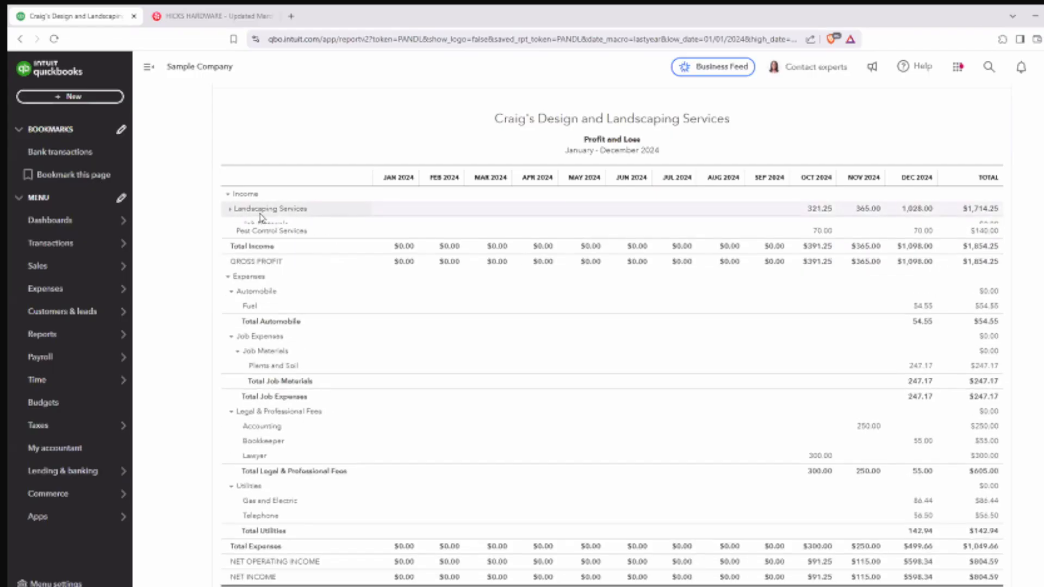
click(260, 284)
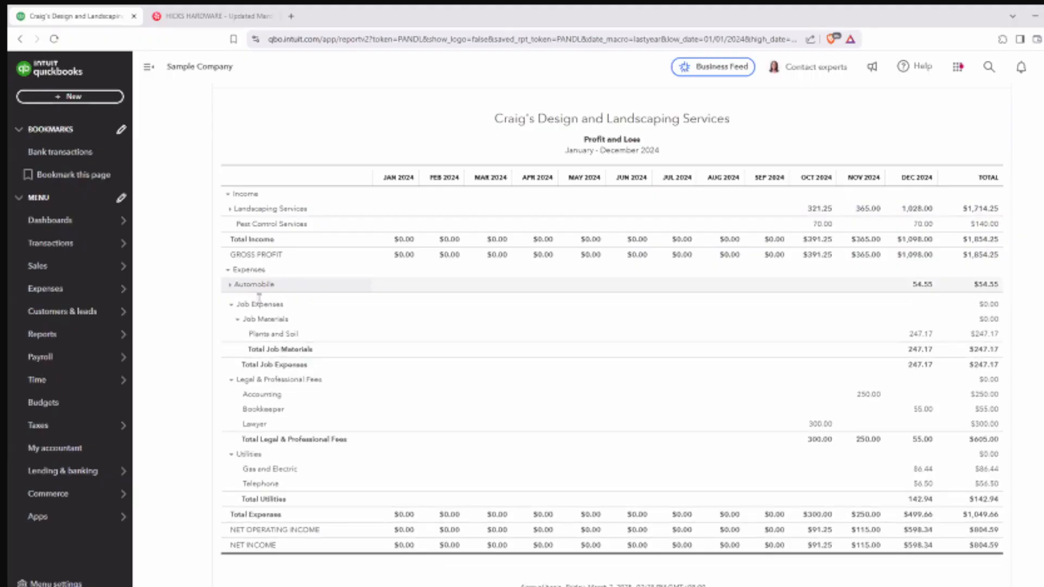
click(254, 317)
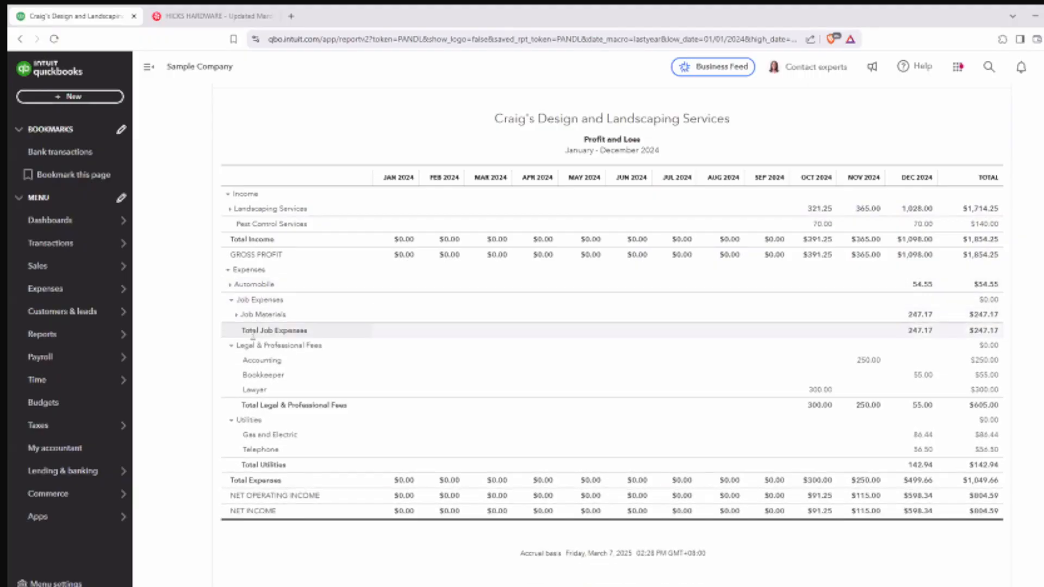
click(249, 345)
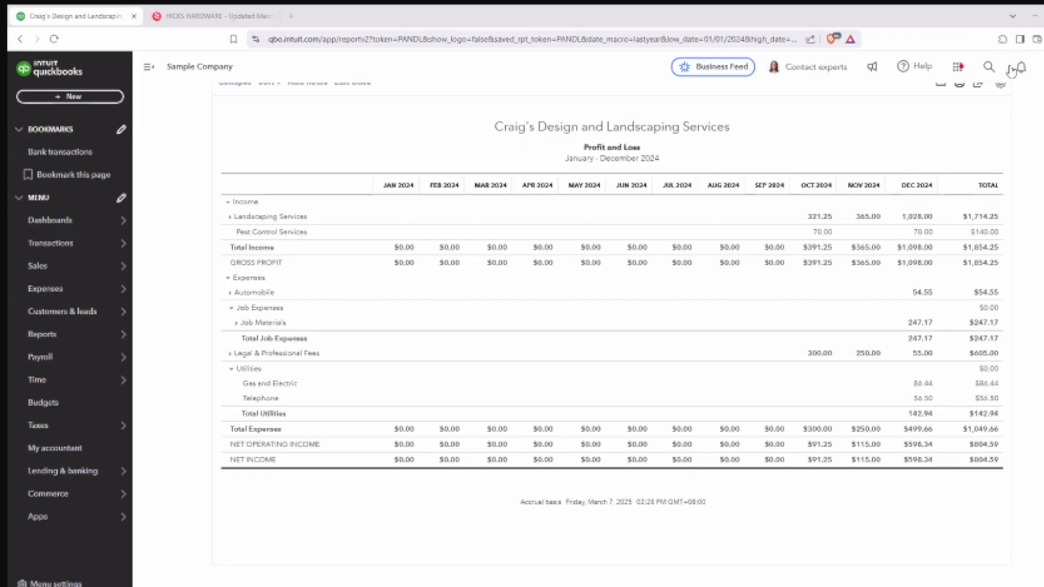
Step: Save the customized report as a custom report, adding a person's first name after "Profit and Loss" in its name
scroll(515, 242, up, 3)
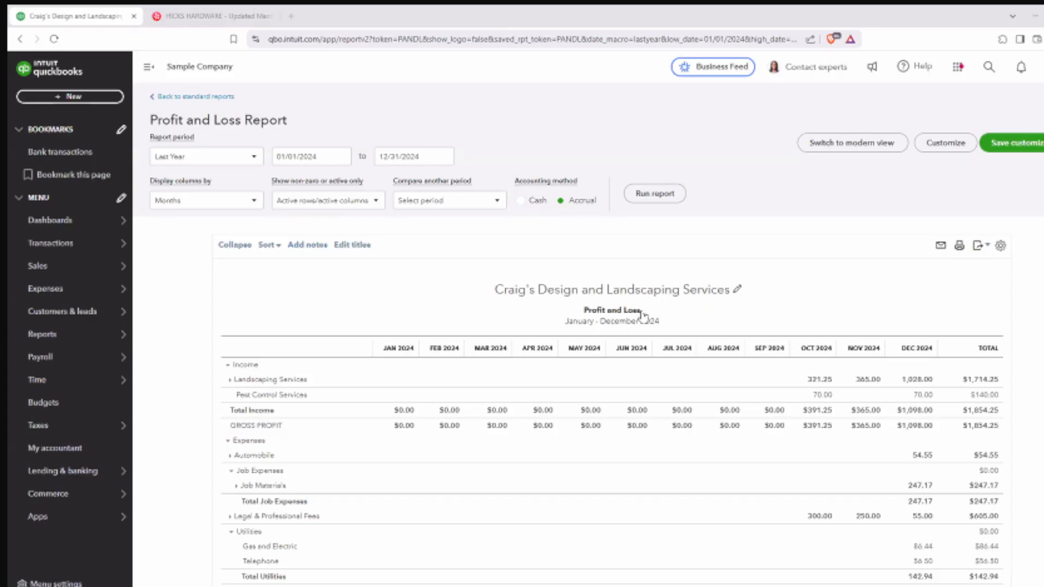
scroll(651, 337, down, 2)
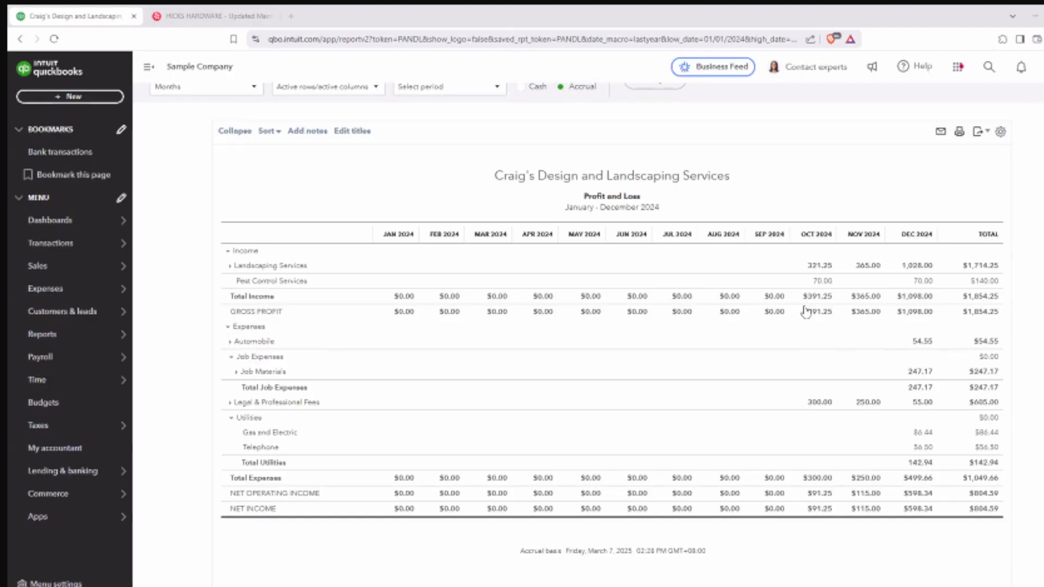
scroll(230, 206, up, 2)
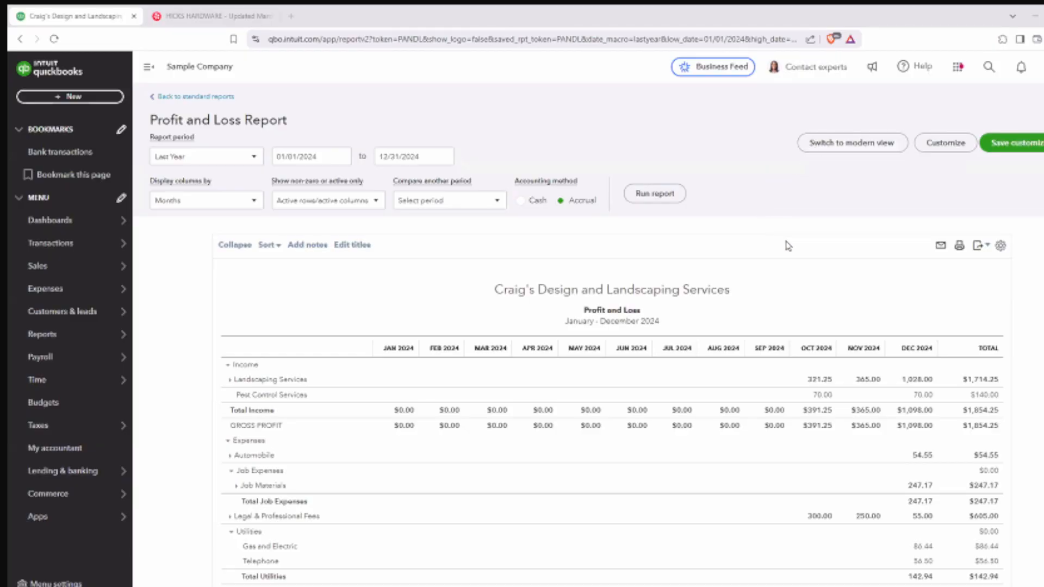
scroll(788, 245, down, 1)
scroll(795, 233, up, 1)
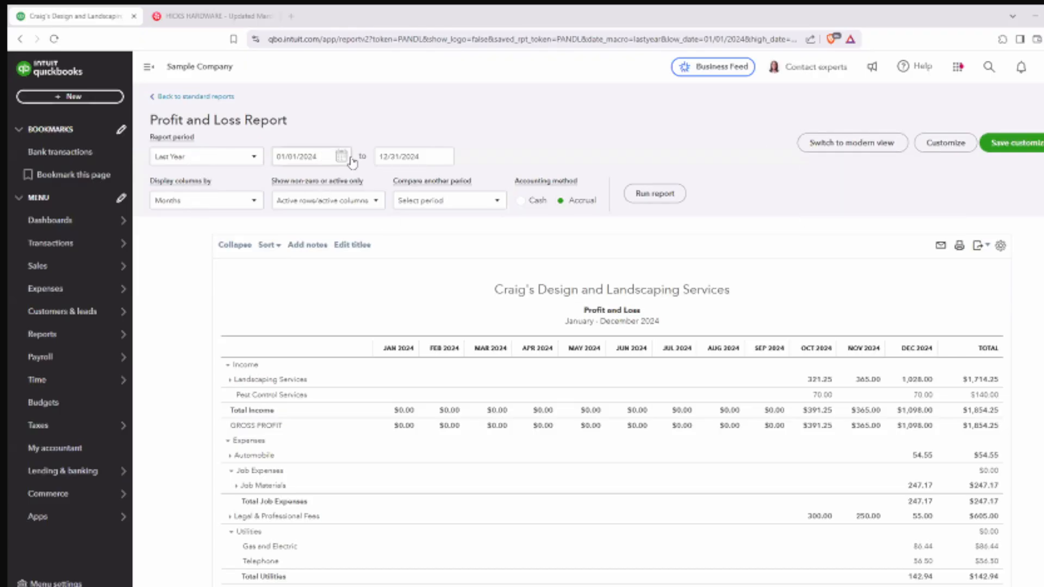
click(1020, 148)
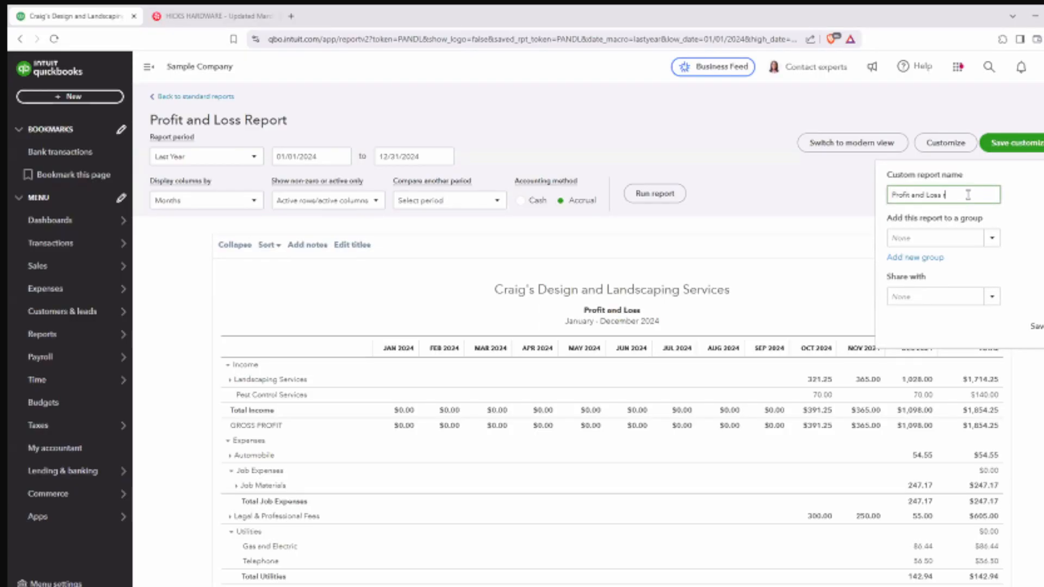
text(ryan)
click(1038, 143)
text(ryan)
click(1038, 329)
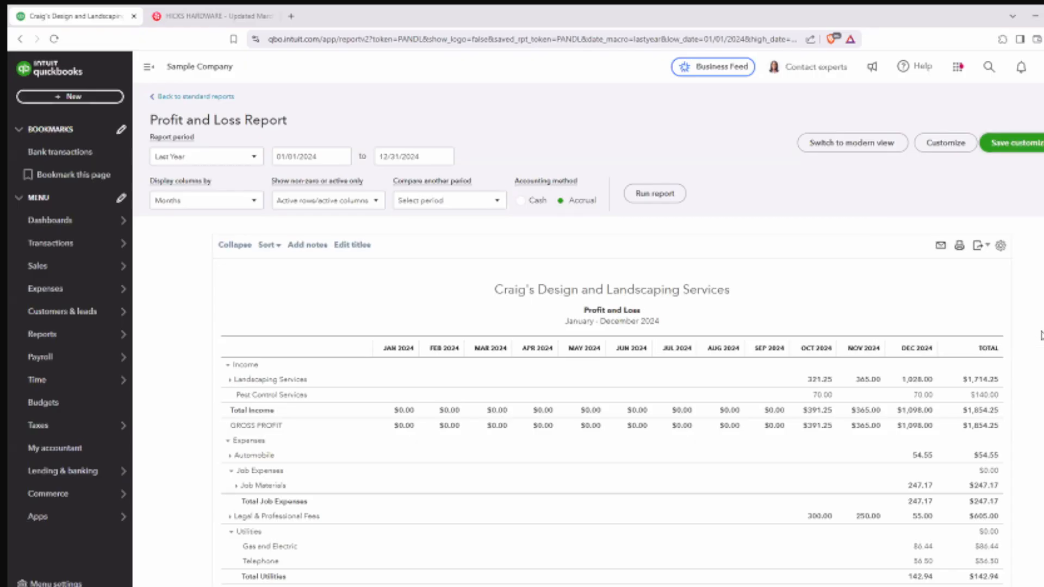
Step: Check the saved Profit and Loss report in the custom reports list and return to the standard reports
click(163, 96)
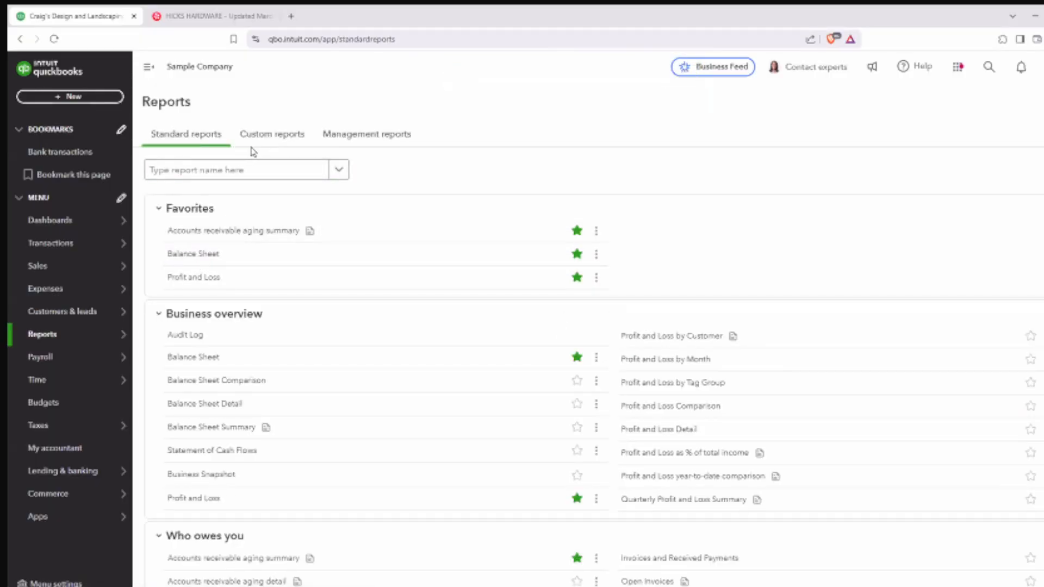
click(277, 134)
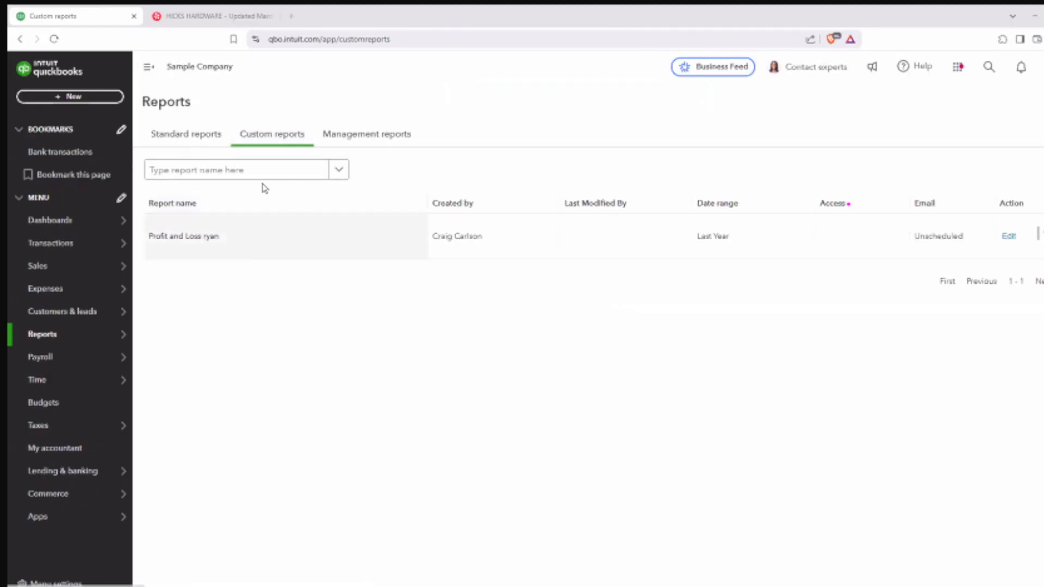
click(180, 140)
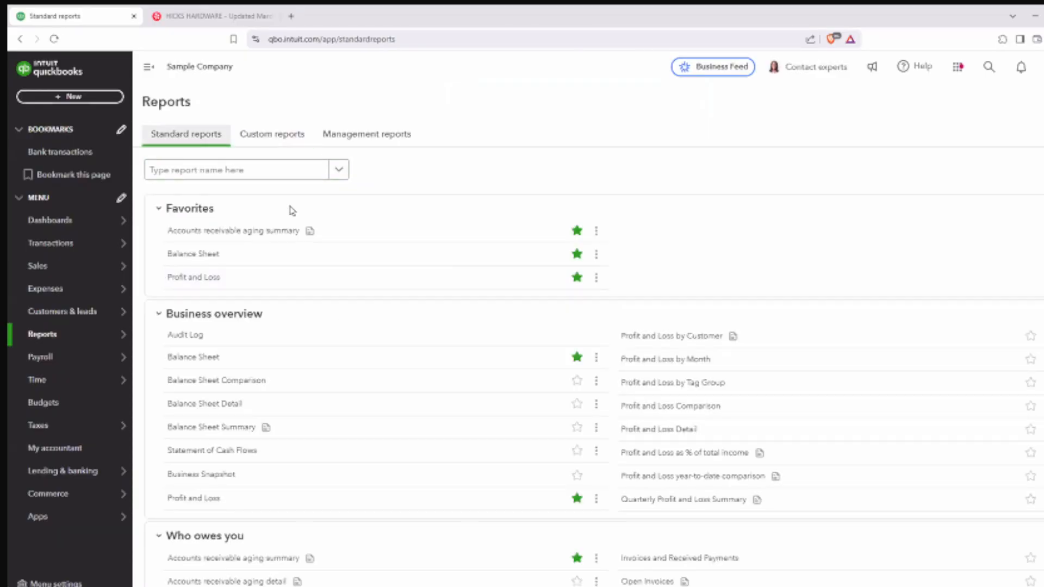
click(277, 142)
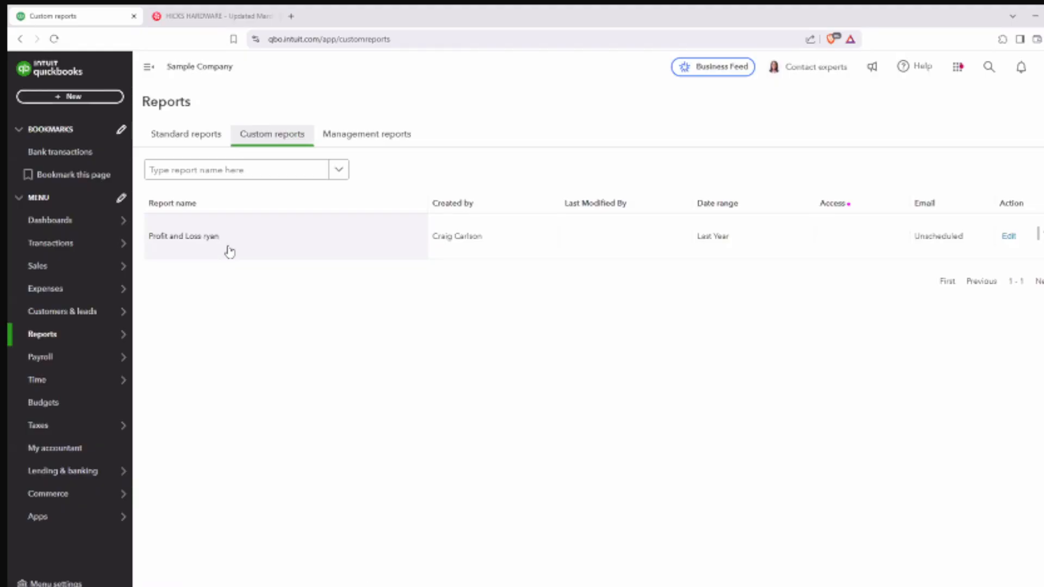
click(194, 143)
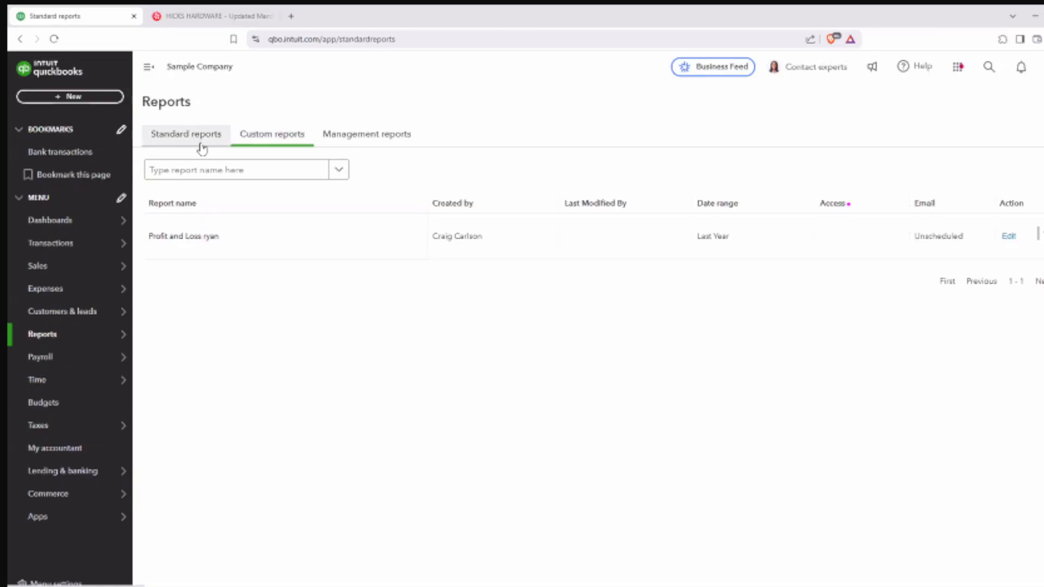
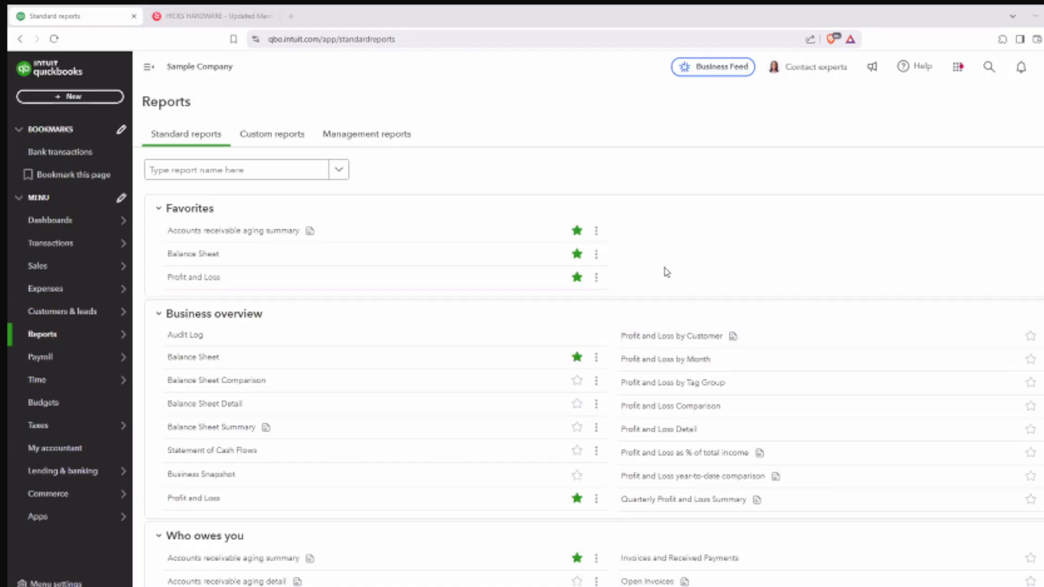
mouse_move(64, 359)
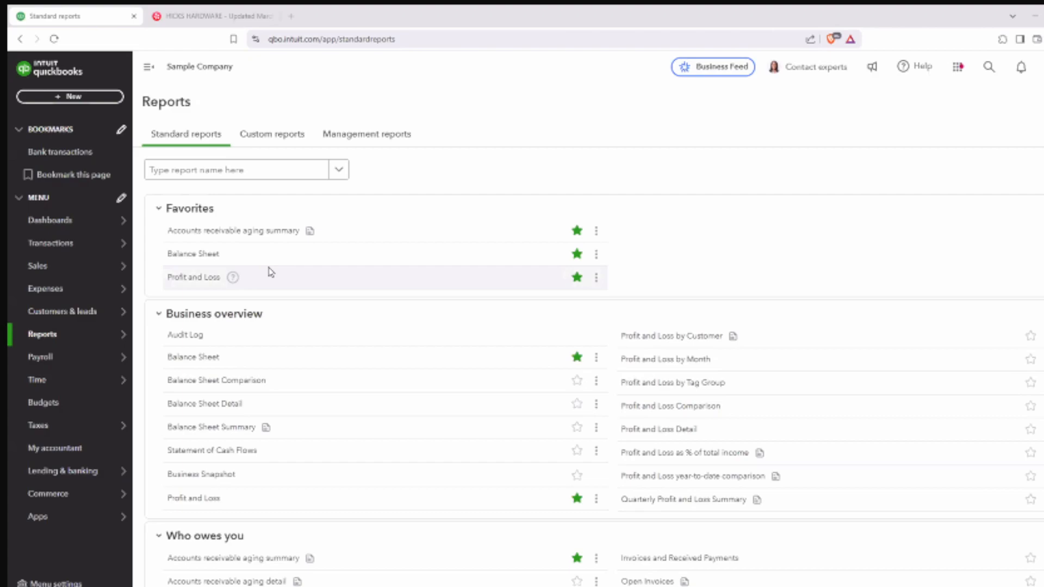
mouse_move(118, 264)
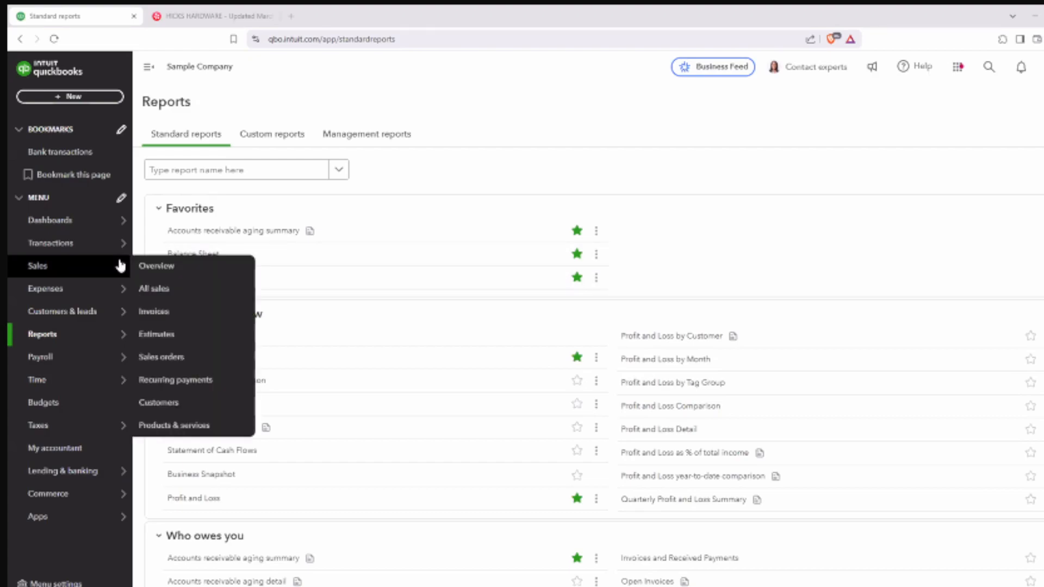
Step: Open the bank transactions and bring up the Checking account's list of transactions for review
mouse_move(117, 243)
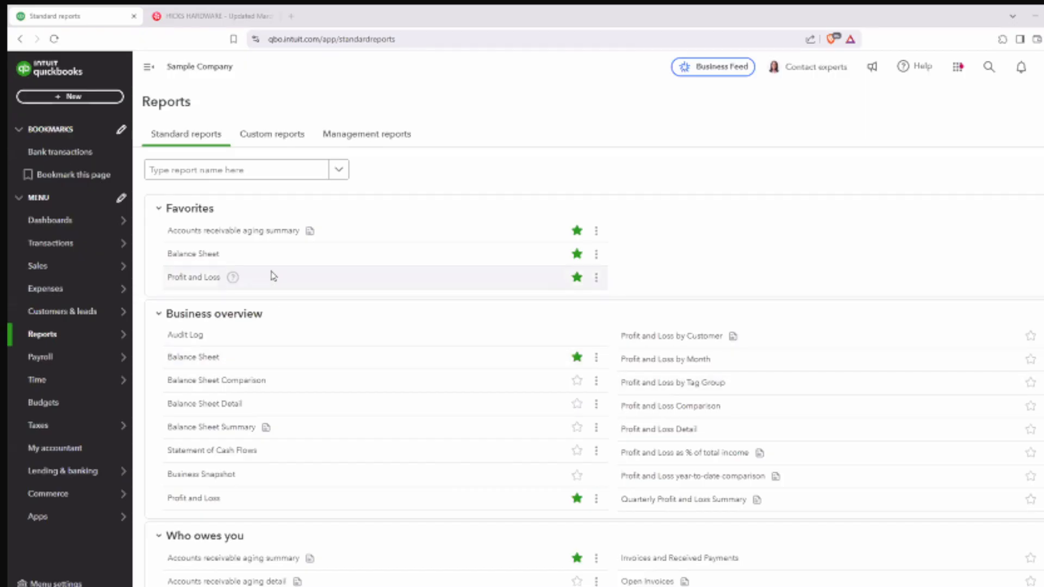
mouse_move(69, 243)
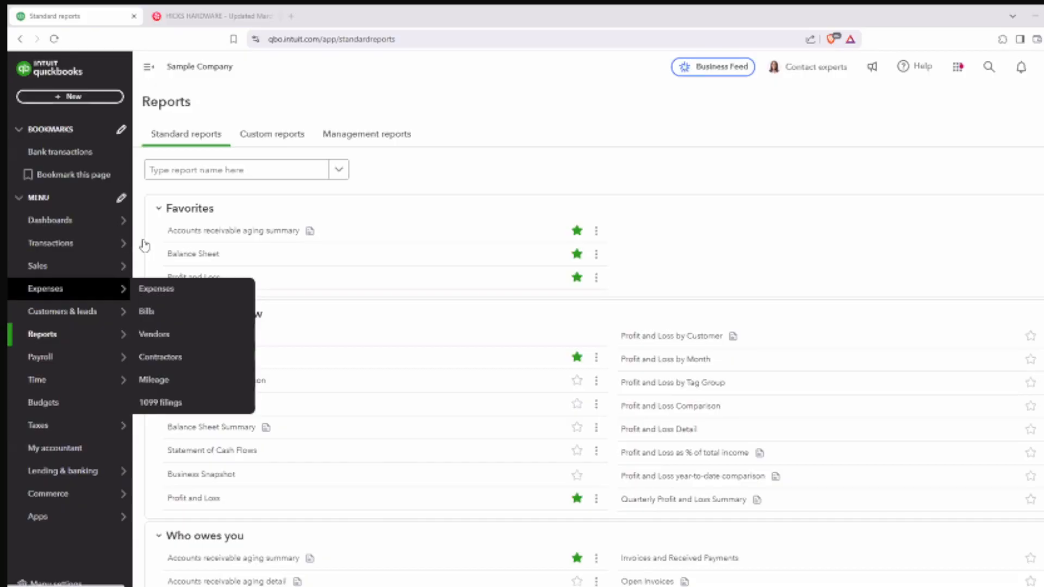
mouse_move(108, 243)
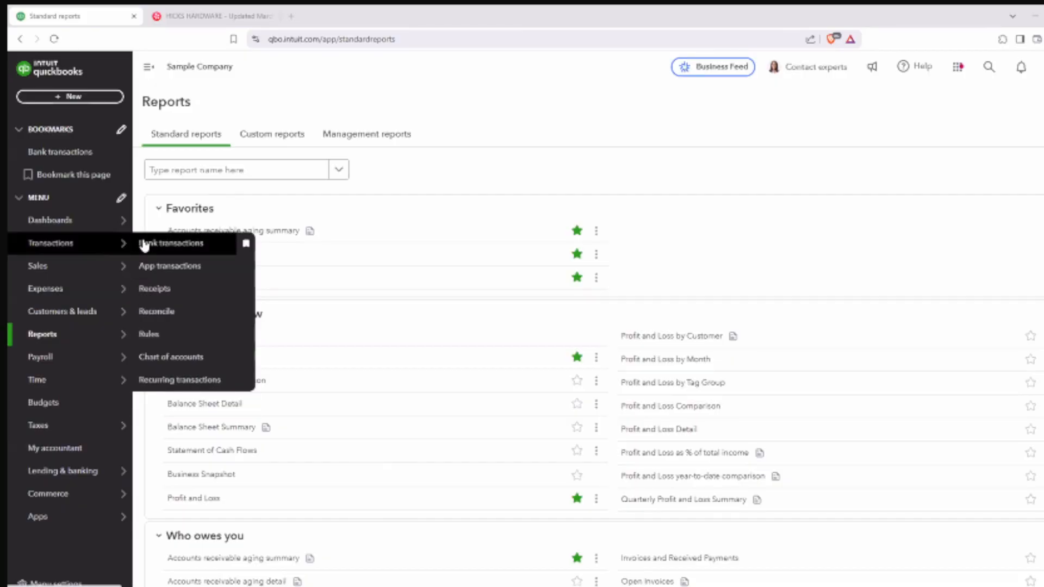
click(144, 244)
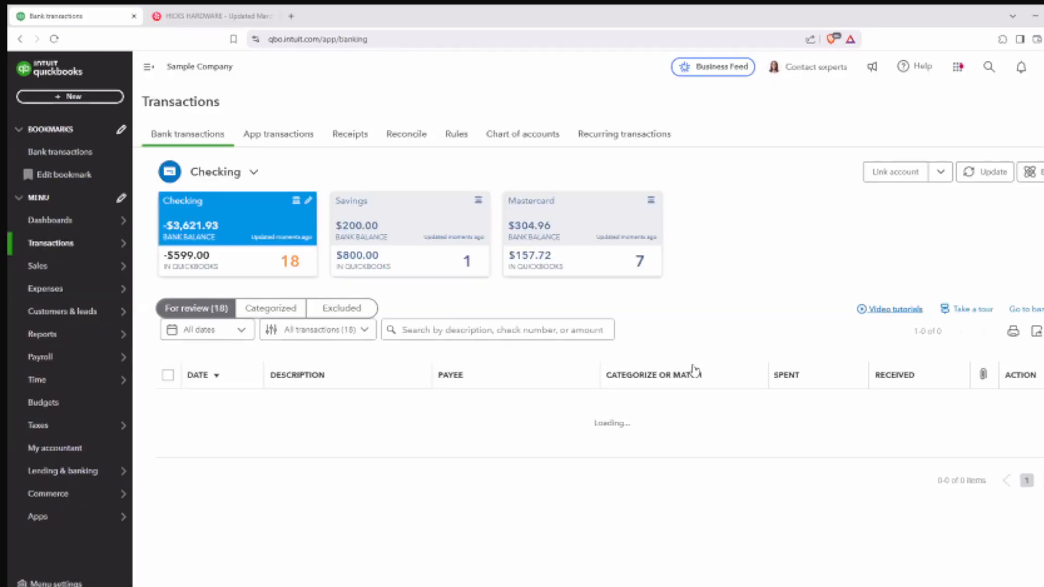
scroll(690, 370, down, 2)
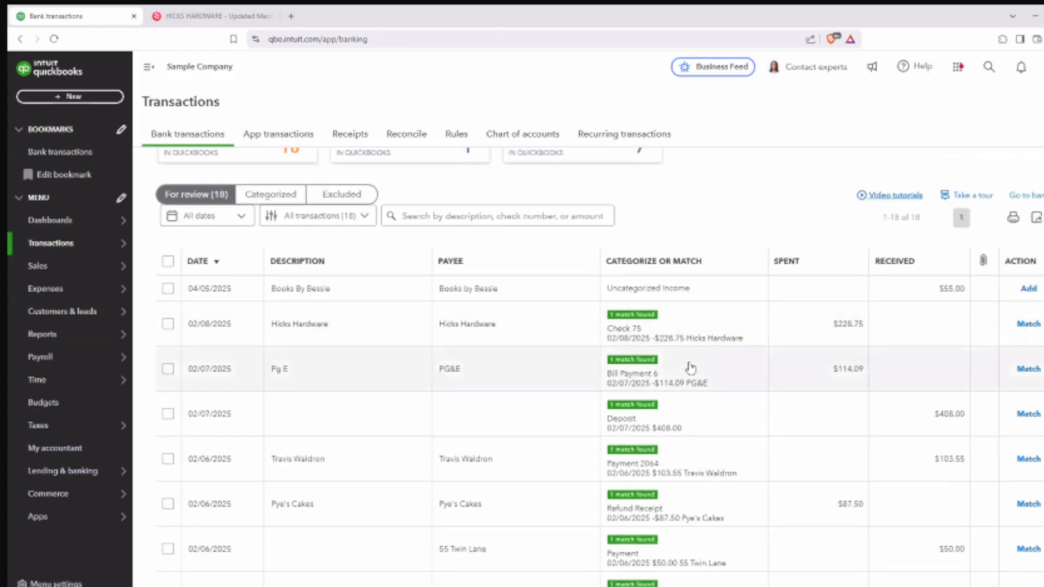
scroll(691, 368, down, 1)
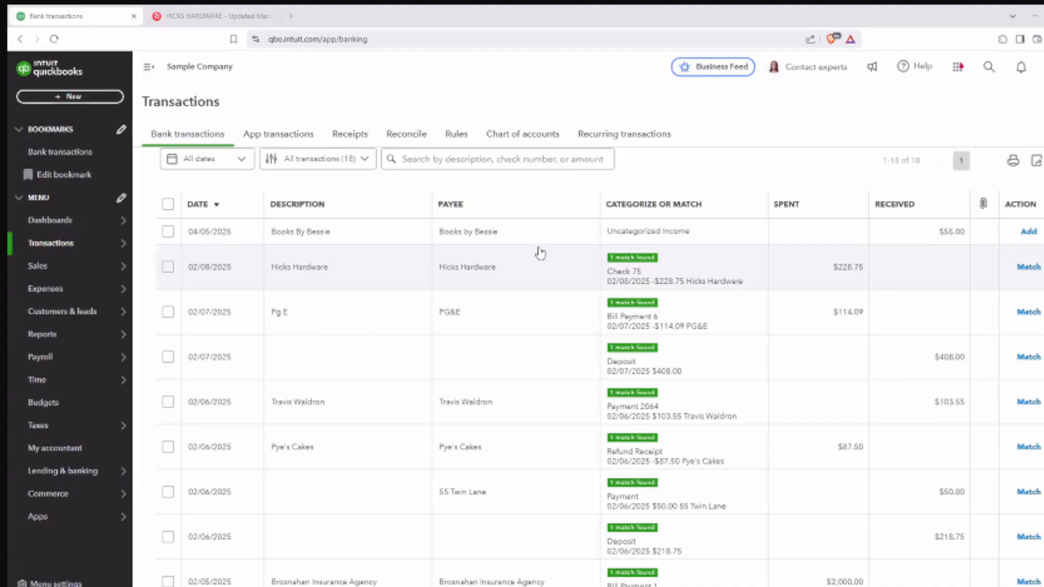
Step: Expand the 04/05/2025 Books By Bessie deposit and examine its bank detail
click(350, 237)
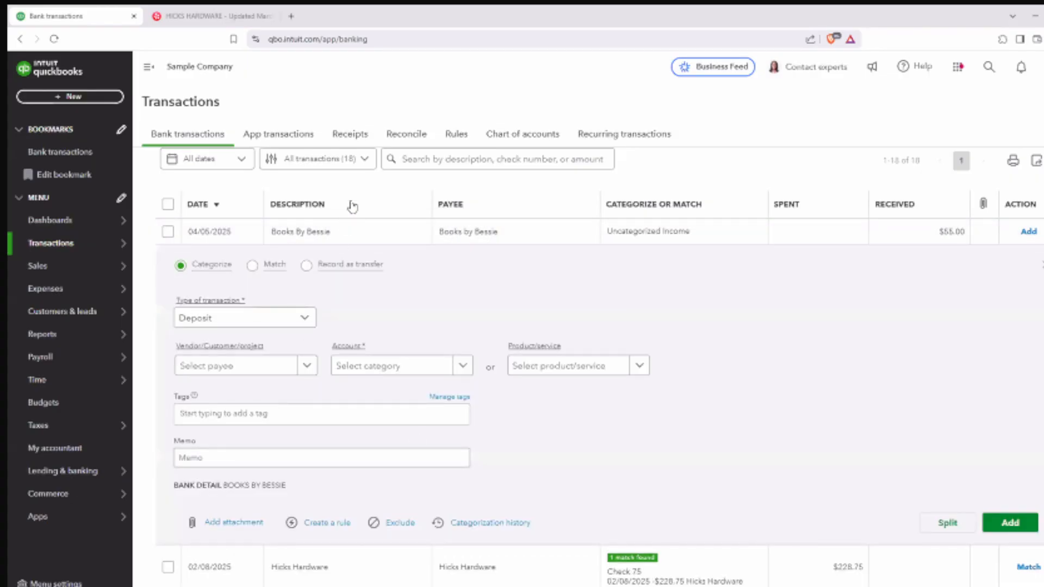
drag(286, 487, 175, 497)
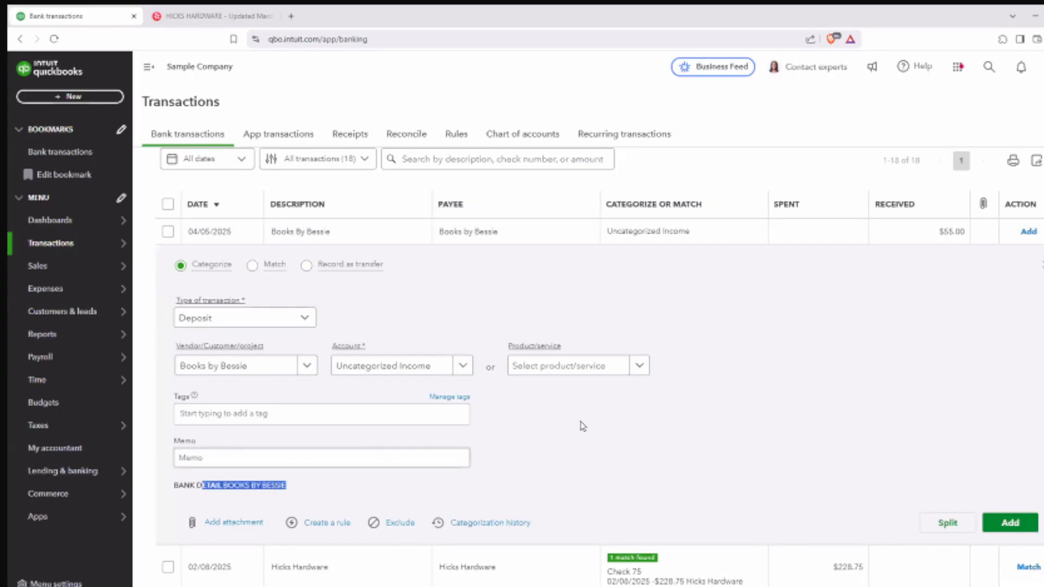
click(729, 415)
Step: Check the Hicks Hardware vendor on its open Yelp page and return to the 02/08/2025 transaction's suggested match
scroll(680, 408, down, 4)
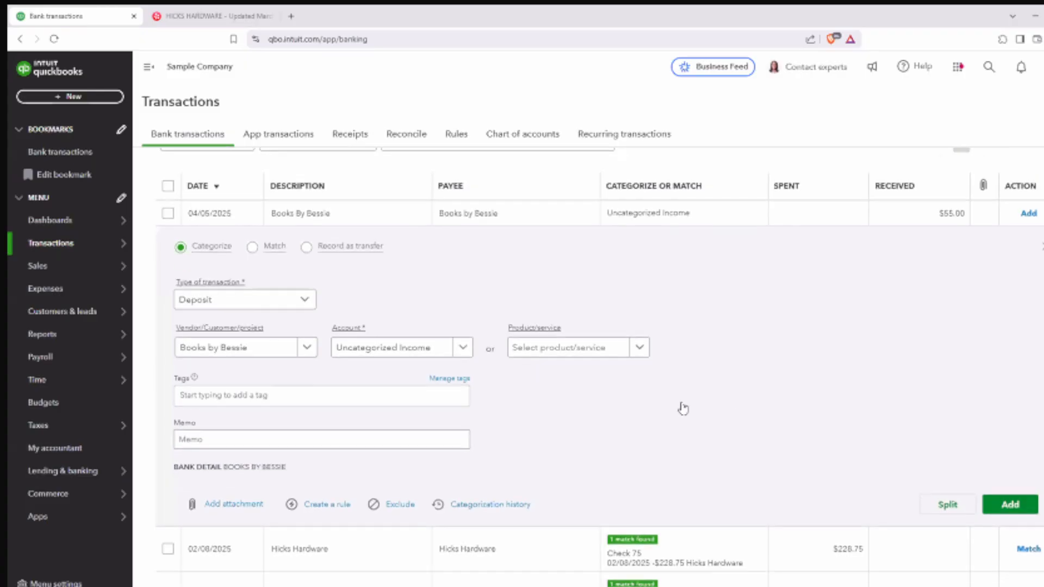
drag(329, 348, 274, 357)
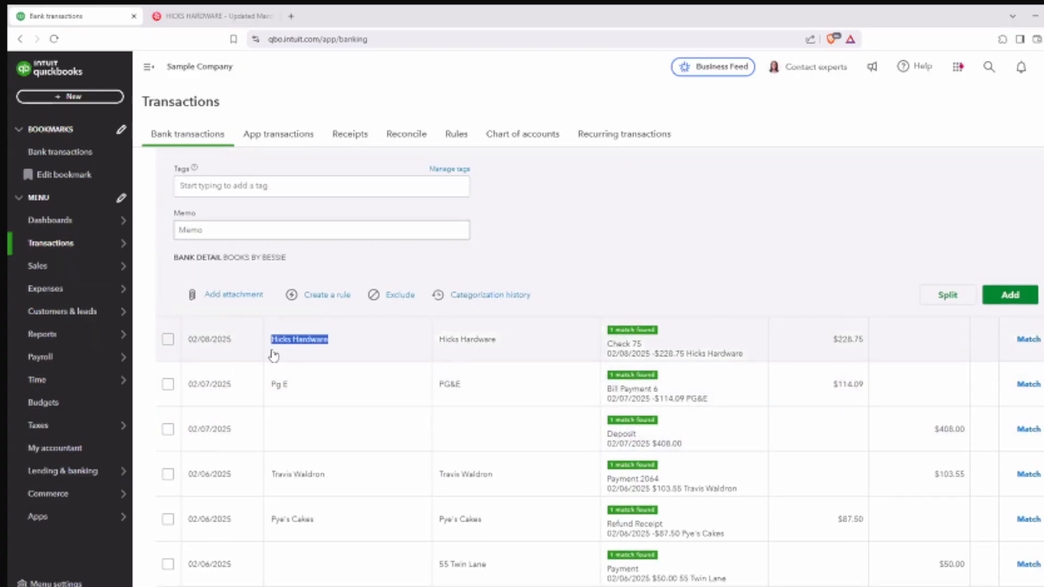
click(213, 13)
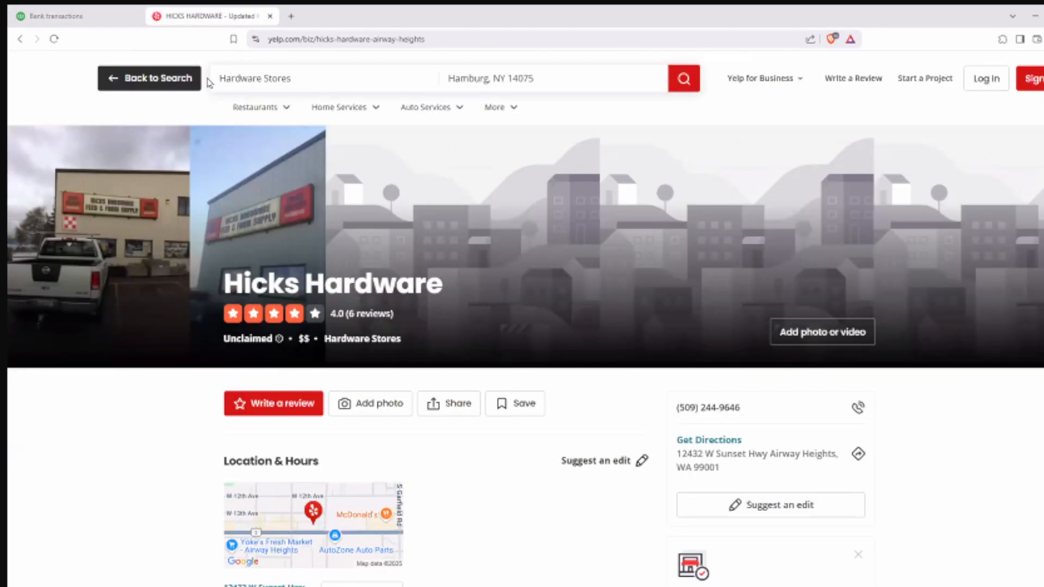
click(65, 16)
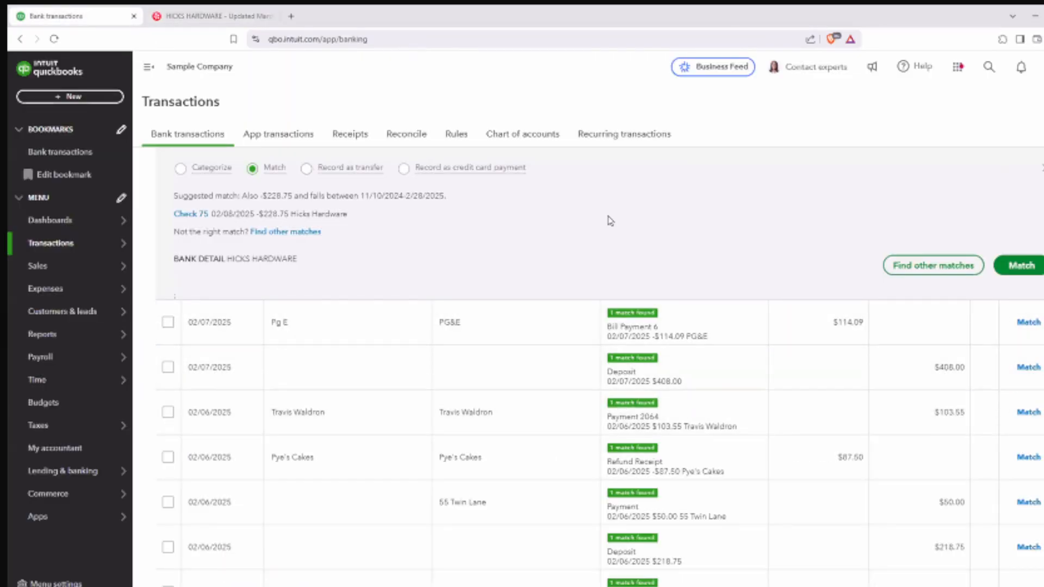
scroll(401, 301, up, 2)
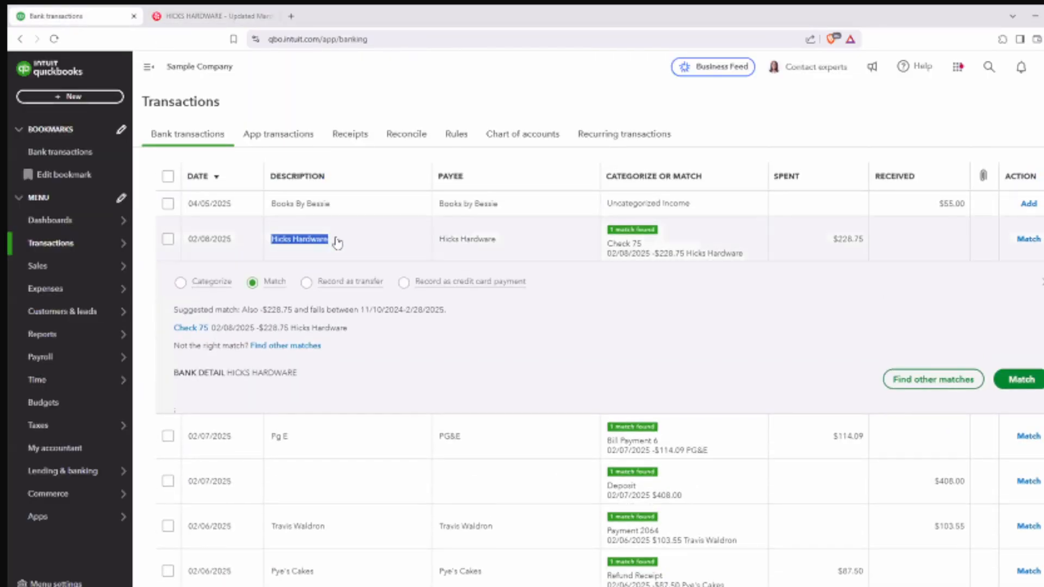
click(338, 243)
click(743, 253)
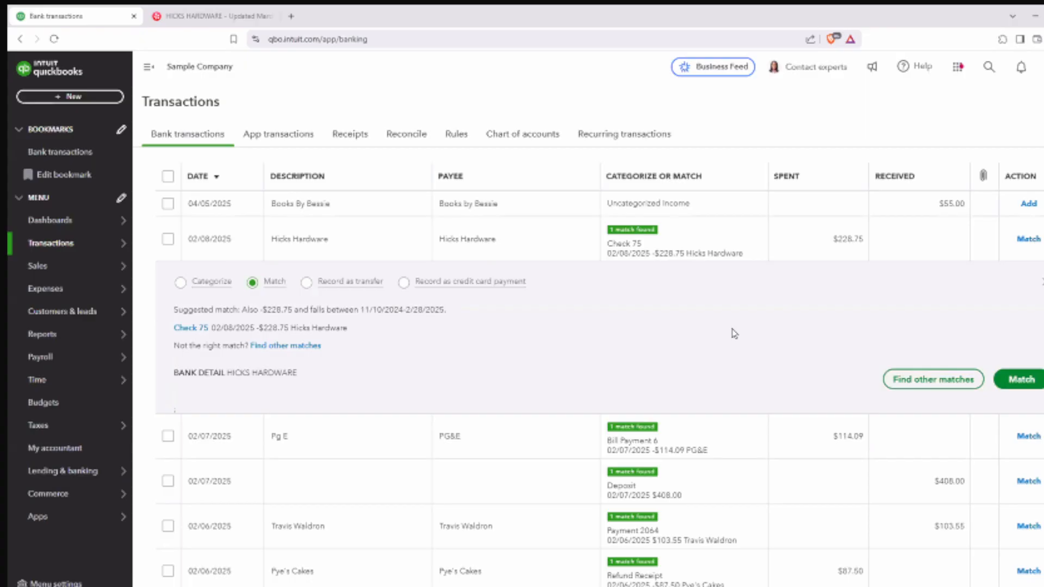
Step: Look through the account choices for categorizing the Hicks Hardware transaction and set it back to Match
mouse_move(486, 278)
click(186, 288)
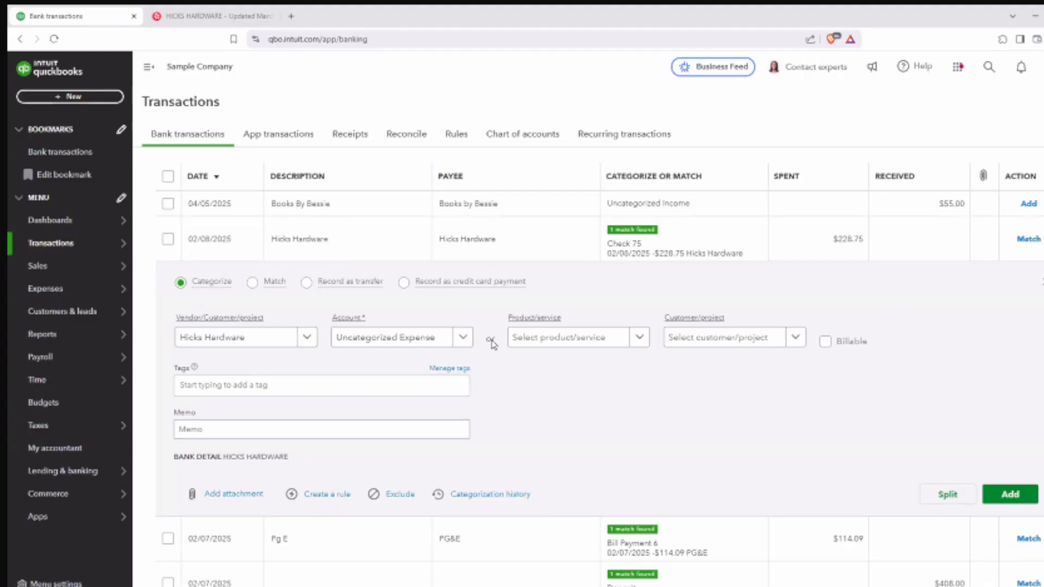
click(471, 337)
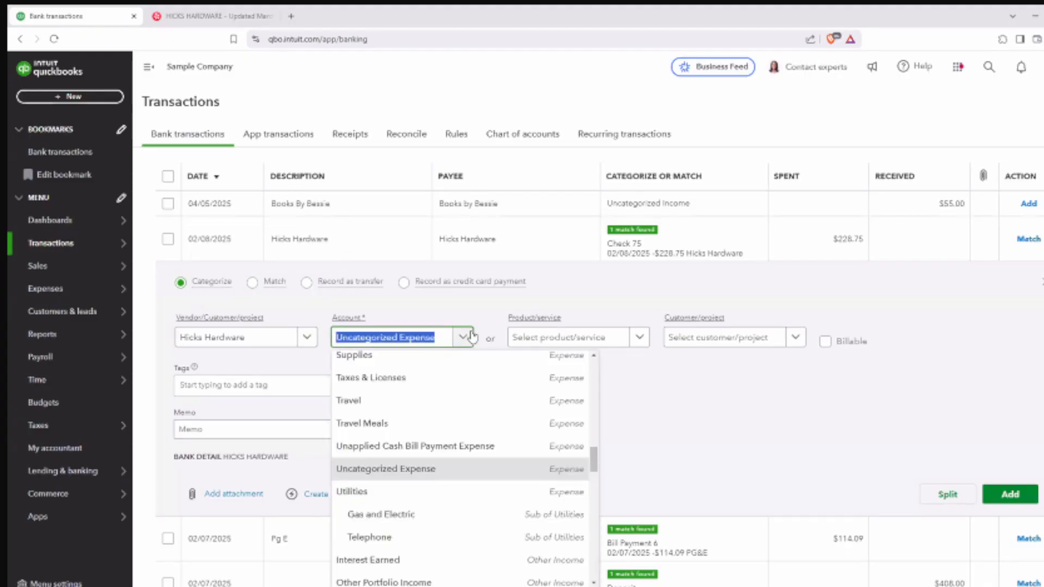
click(449, 311)
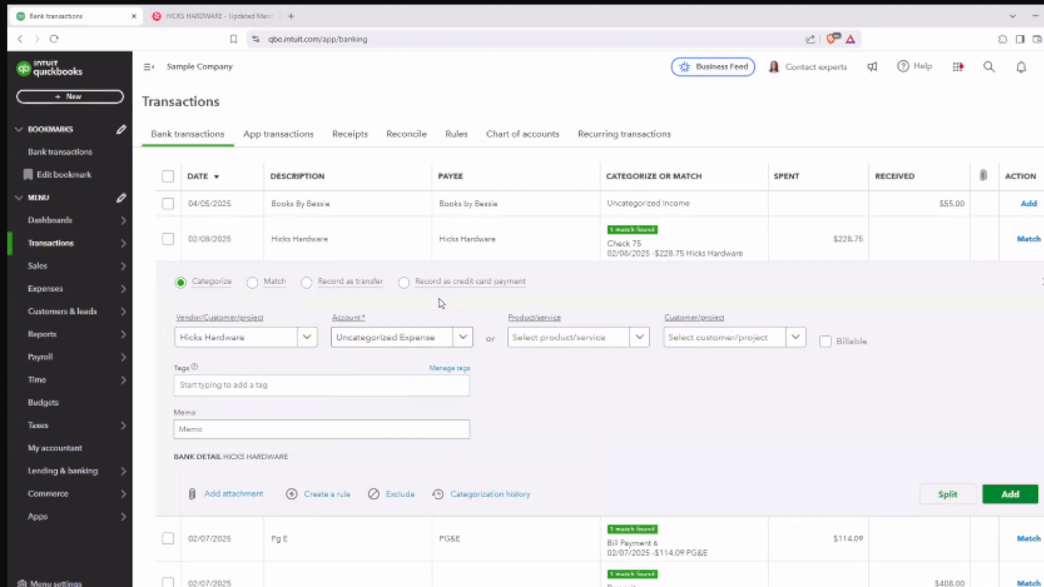
click(253, 283)
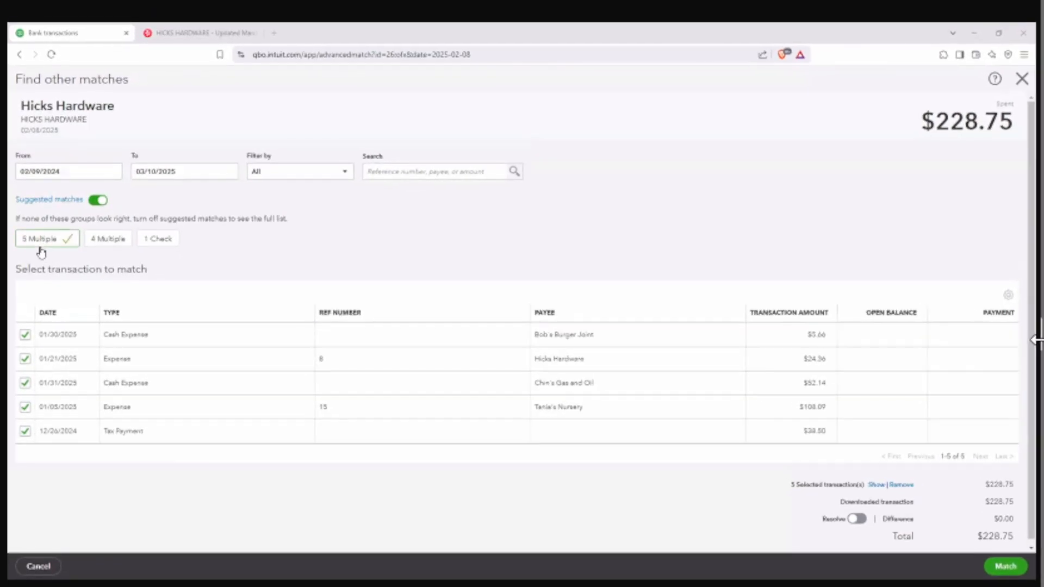
Step: Compare the suggested match groups for the Hicks Hardware transaction and match it to the single check, reference number 75
click(111, 239)
click(160, 242)
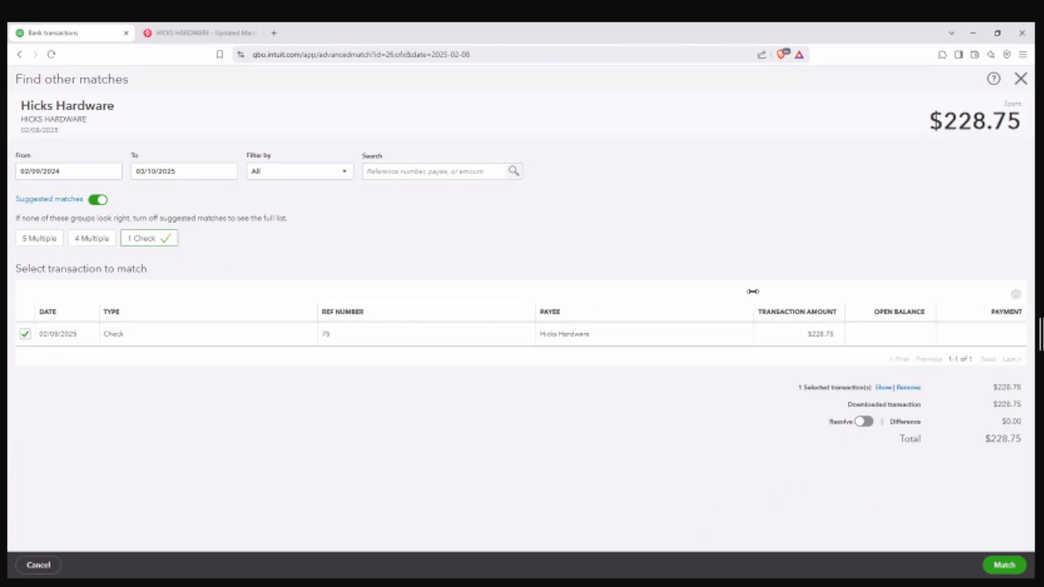
click(59, 239)
click(89, 238)
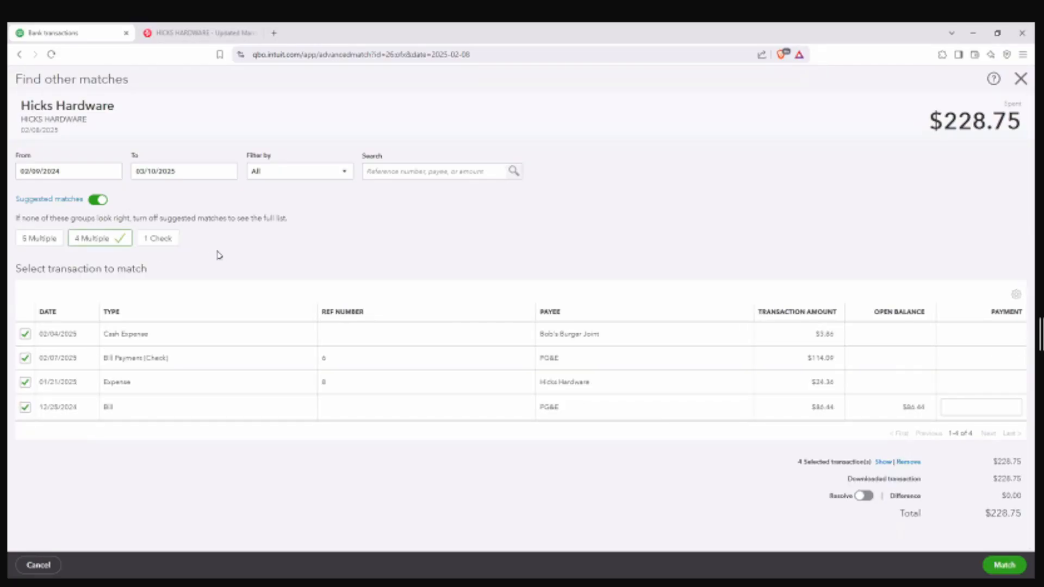
click(155, 240)
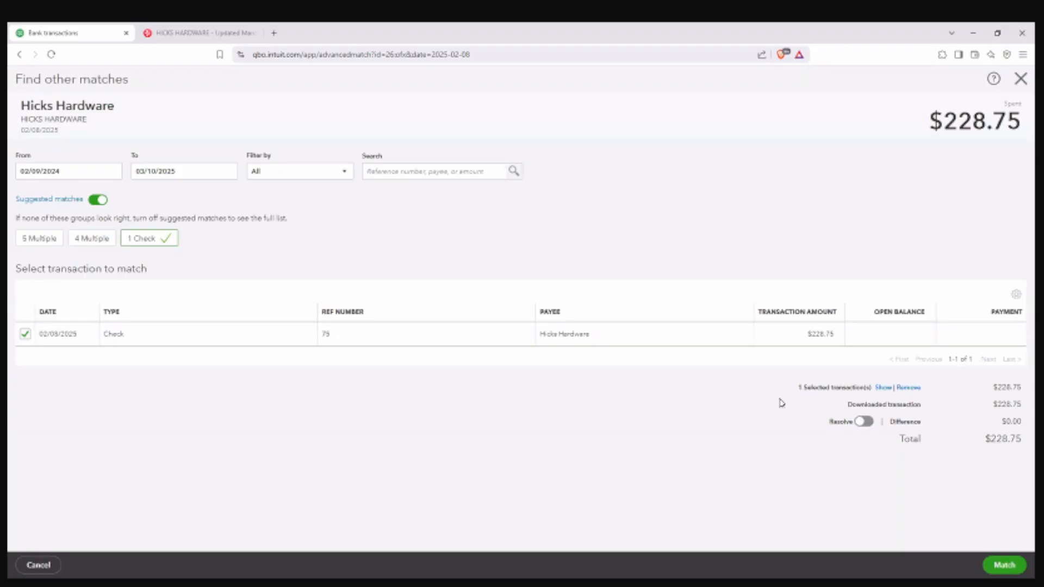
click(1004, 565)
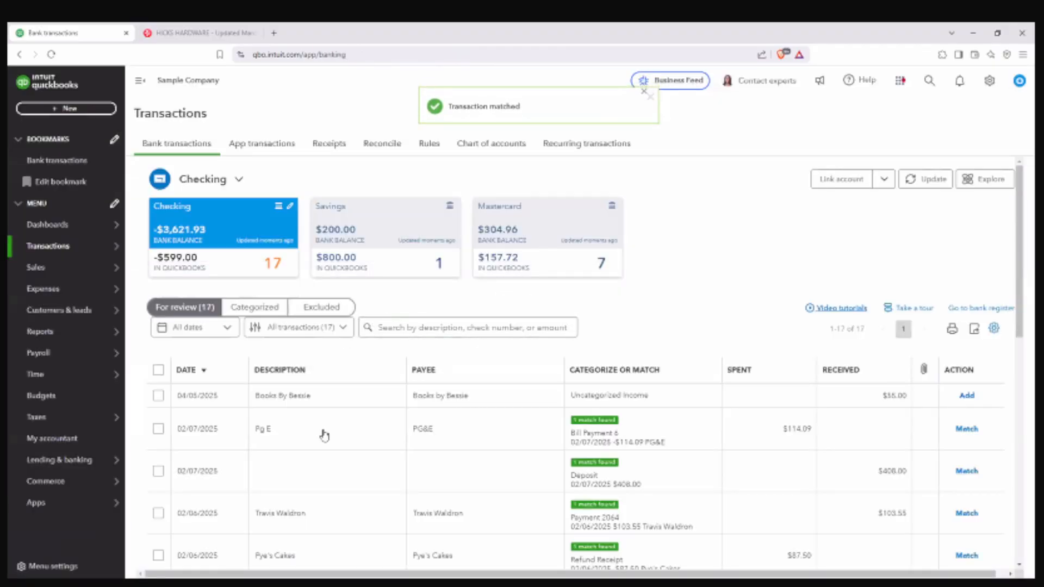
scroll(470, 437, down, 3)
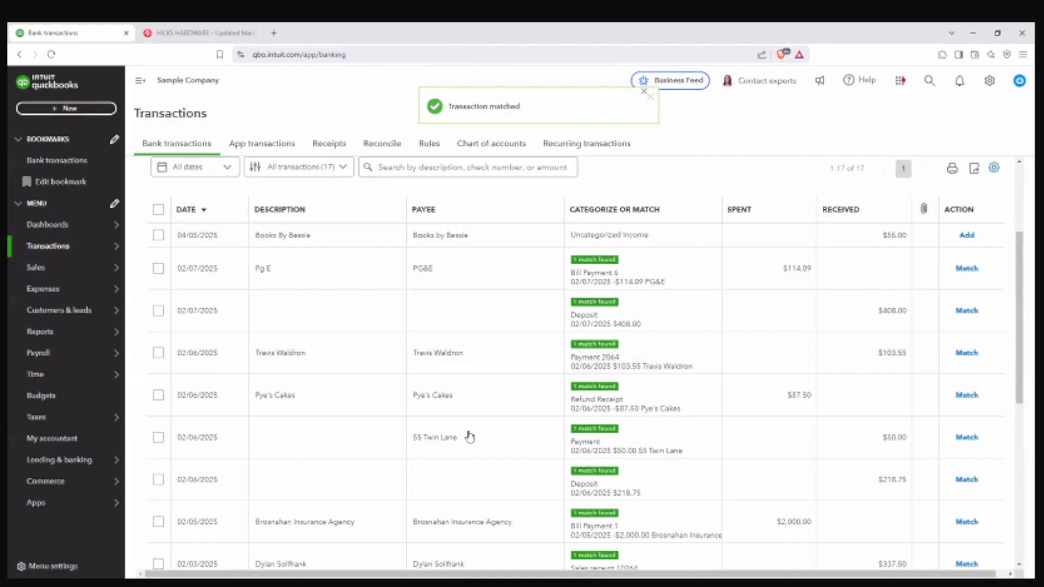